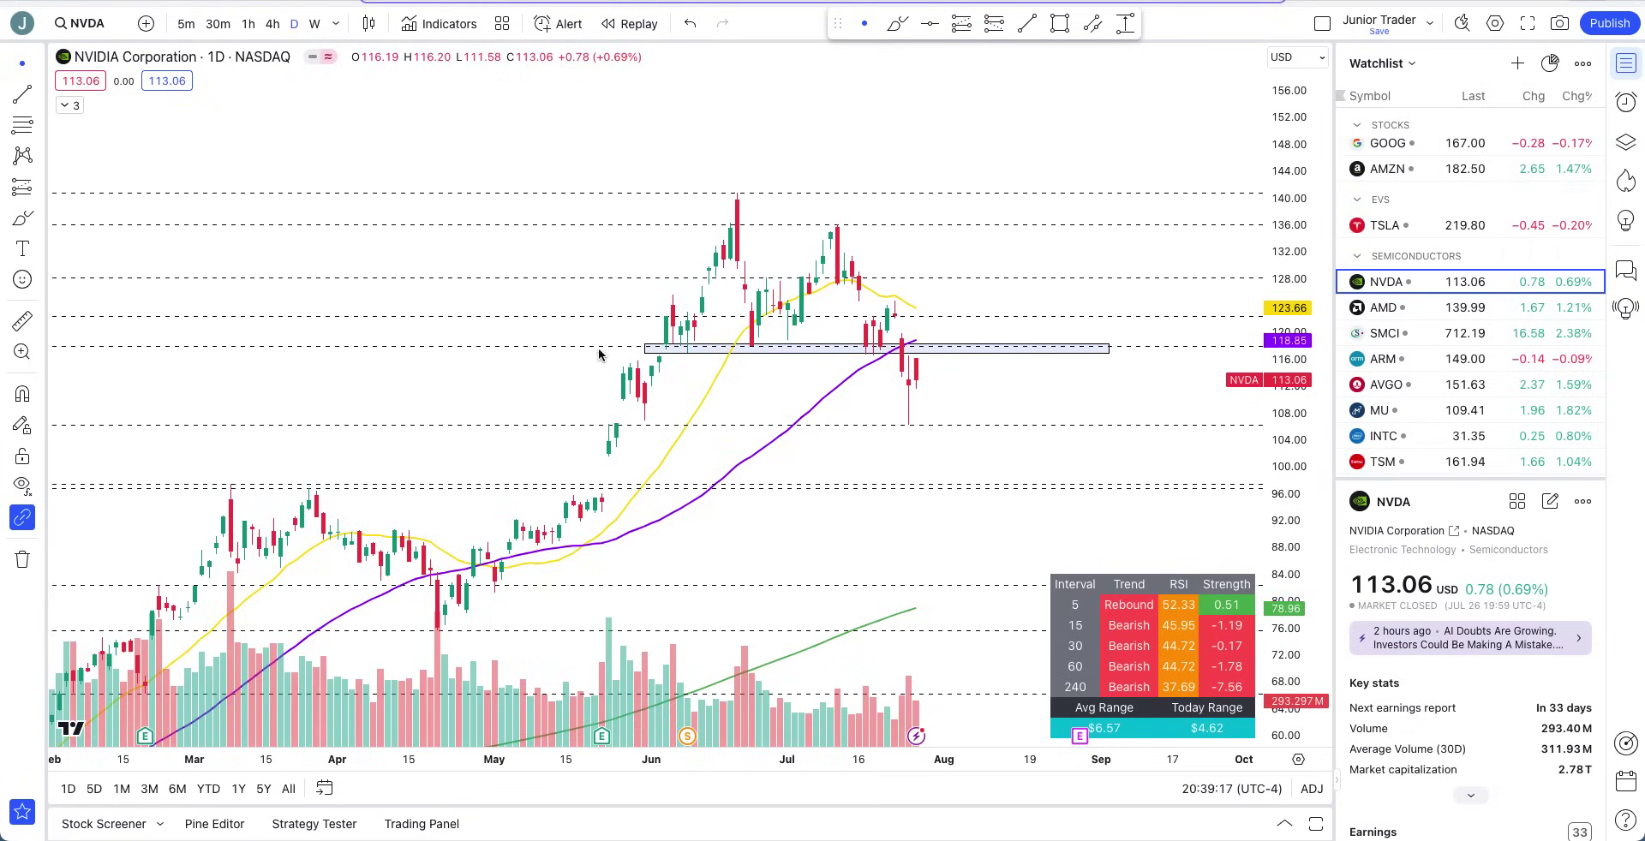
Examine NVDA's recent daily candles around the rectangle zone near 118 and the moving averages, using the dot cursor.
click(40, 63)
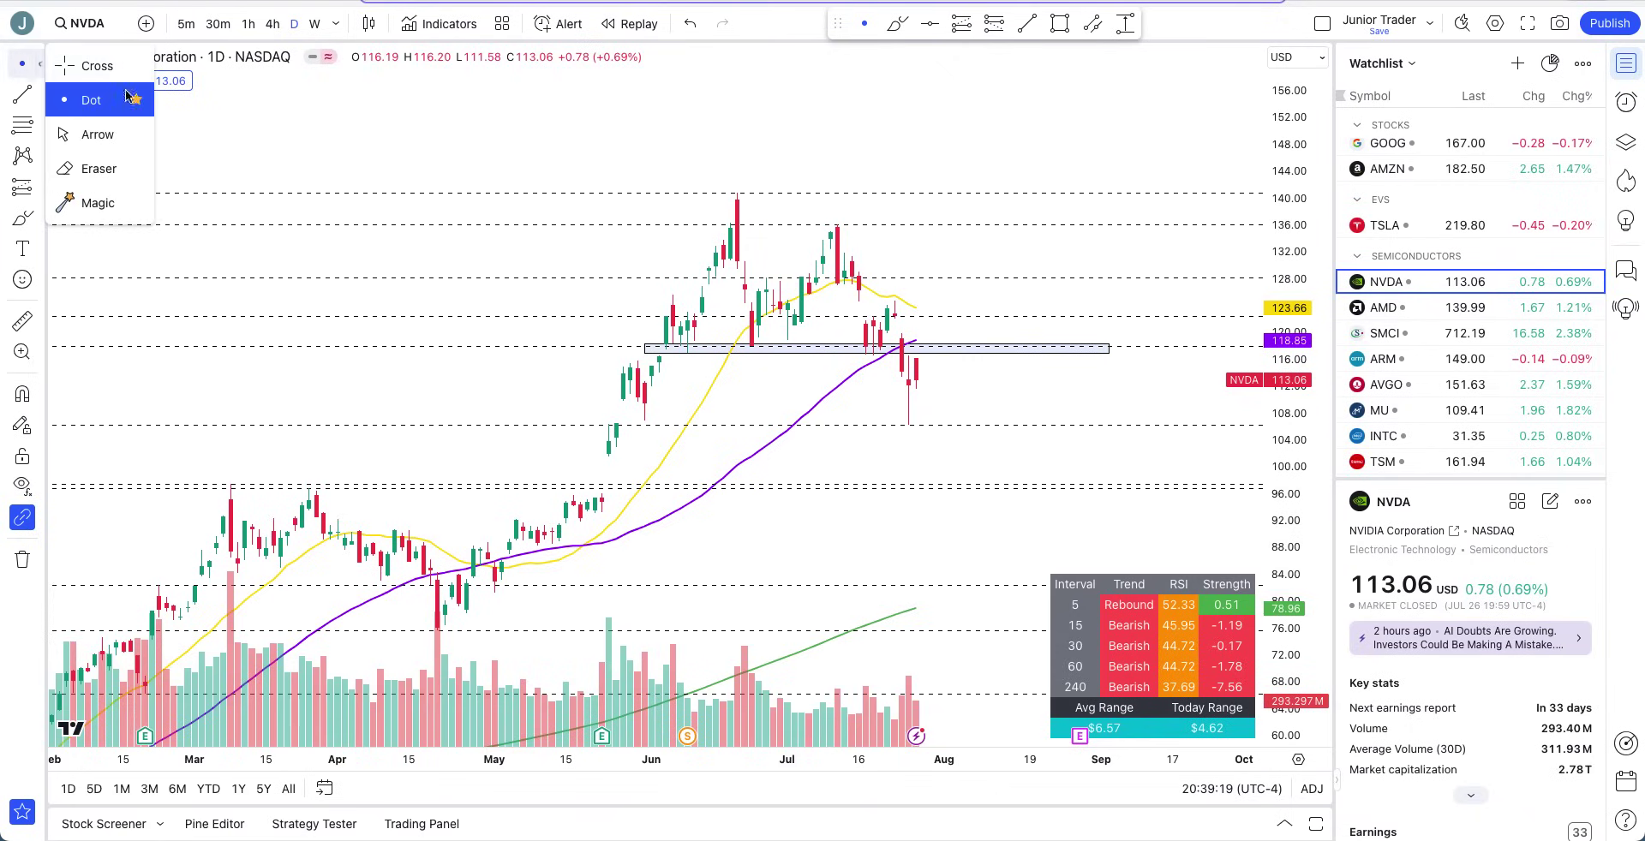
drag(529, 138, 643, 185)
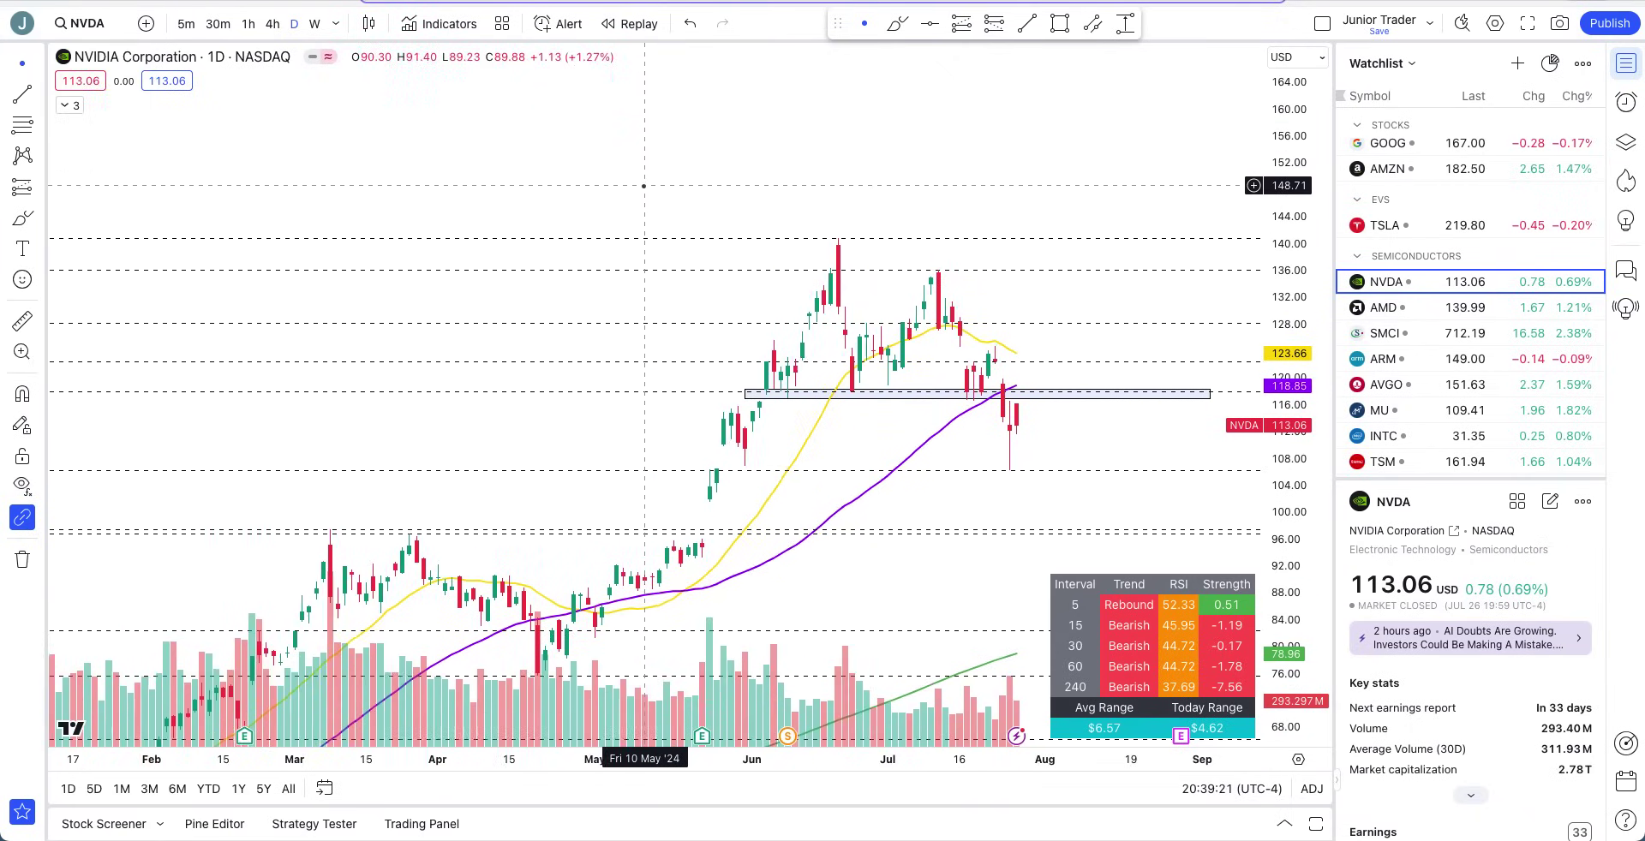
scroll(643, 185, up, 3)
scroll(643, 185, up, 2)
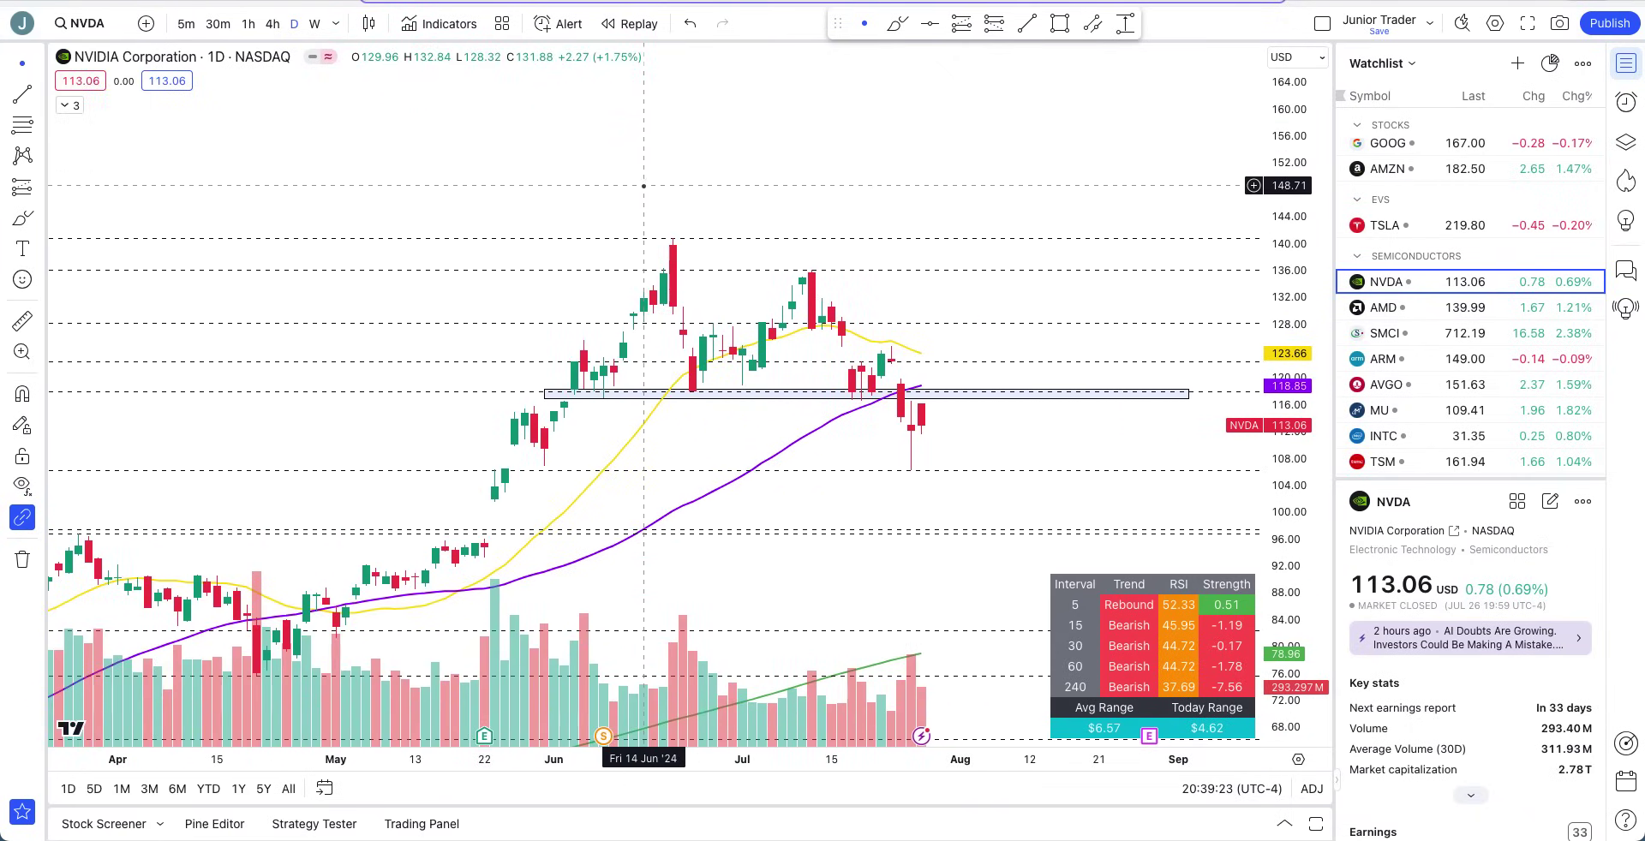
drag(1289, 510, 1291, 424)
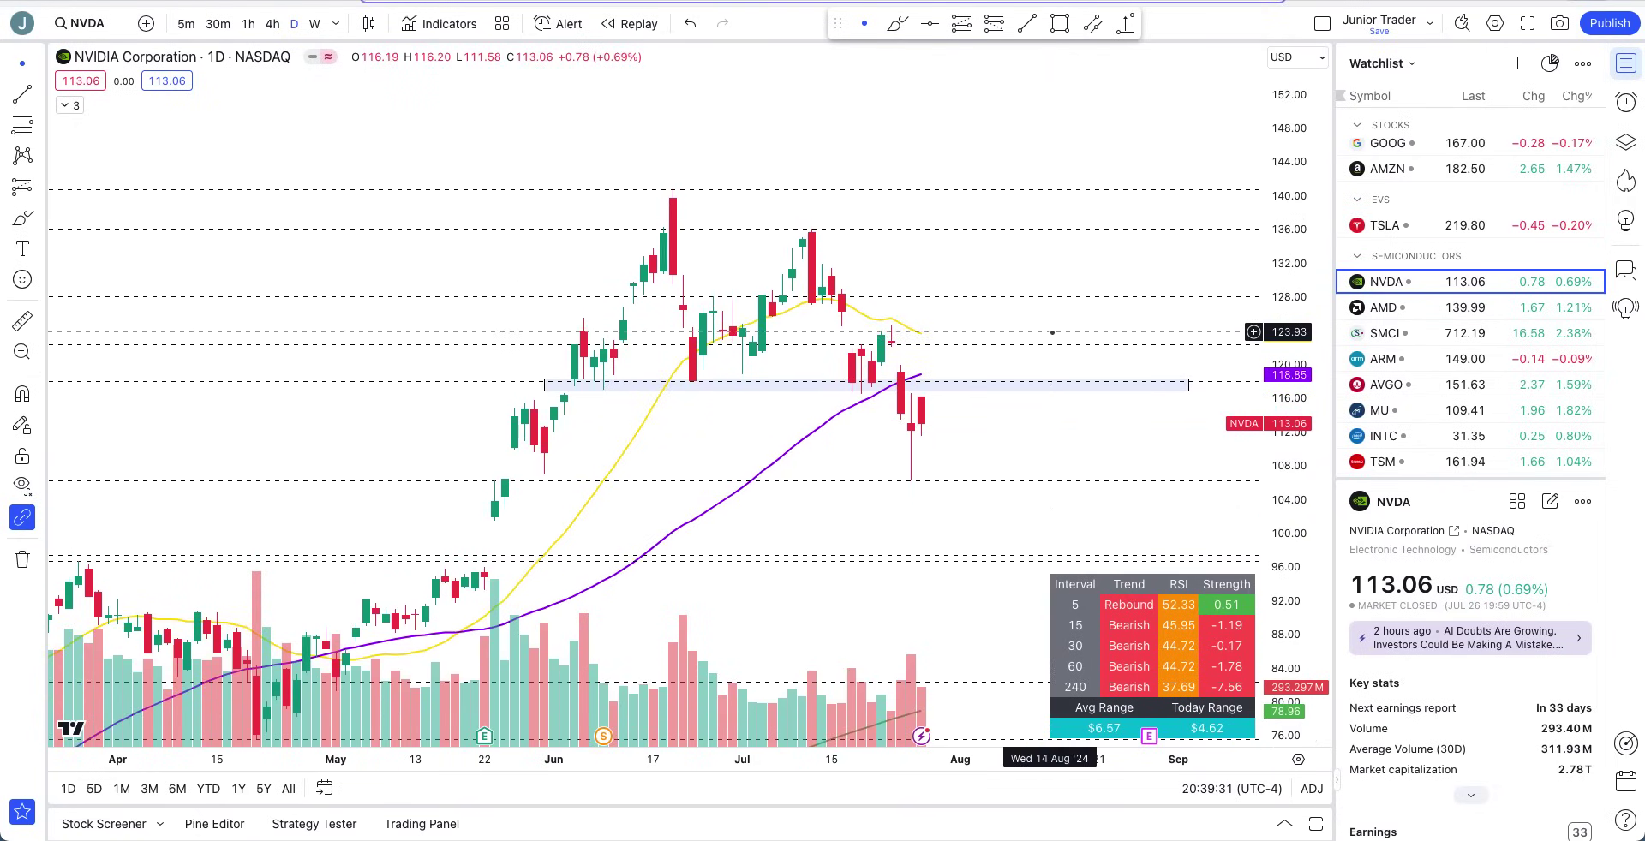
click(867, 23)
click(961, 250)
drag(961, 250, 1009, 197)
scroll(1011, 197, up, 2)
scroll(1010, 197, up, 1)
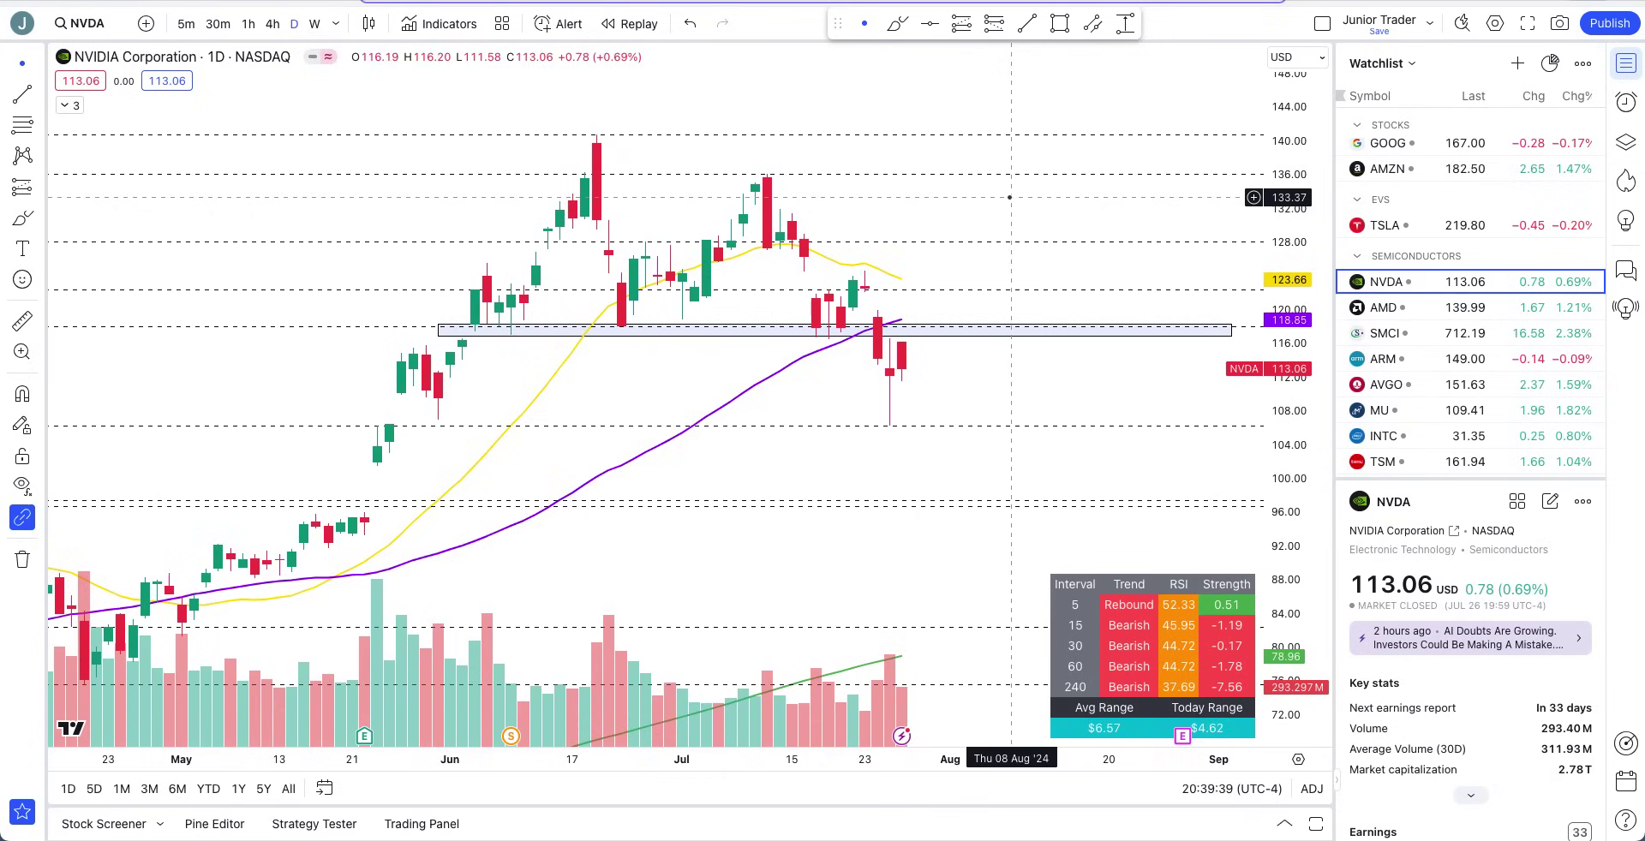
Brush a short horizontal stroke along the rectangle zone at about 118 beside the latest daily candle, and undo it.
scroll(1009, 197, down, 2)
click(892, 29)
mouse_move(1021, 325)
mouse_down()
mouse_move(965, 325)
mouse_move(1026, 325)
mouse_up()
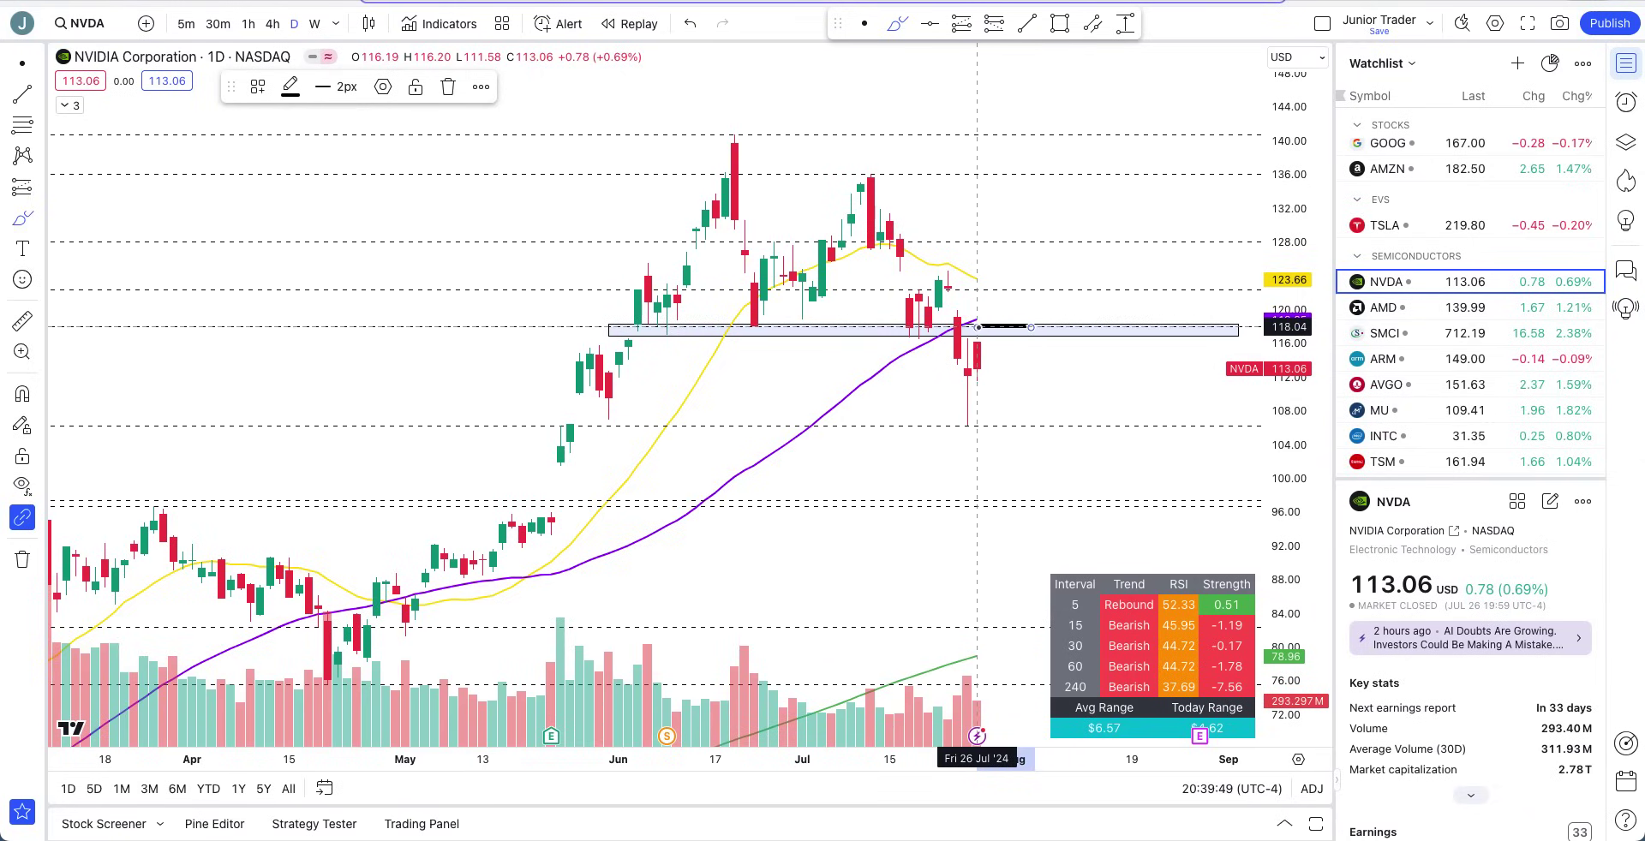
key(ctrl+z)
Circle the 25 July candle's low near the dashed 106 level with the Brush tool, undoing each trial mark.
scroll(911, 334, up, 3)
mouse_move(909, 336)
mouse_down()
mouse_move(915, 423)
mouse_move(928, 404)
mouse_move(918, 437)
mouse_move(933, 410)
mouse_move(919, 422)
mouse_up()
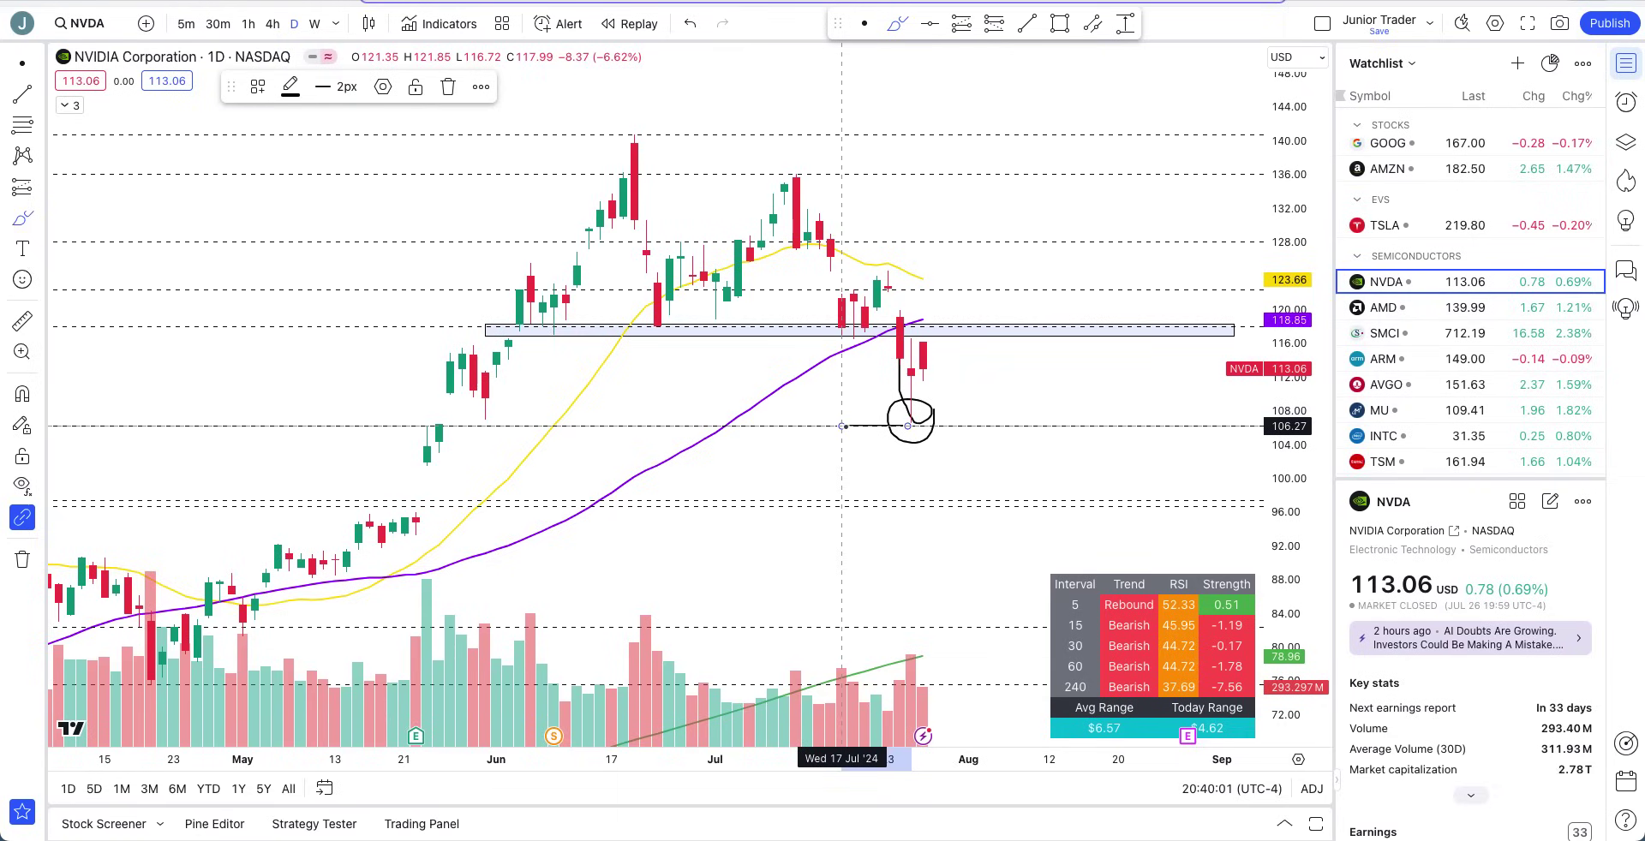
key(ctrl+z)
mouse_move(913, 414)
mouse_down()
mouse_move(920, 402)
mouse_move(902, 439)
mouse_move(911, 420)
mouse_up()
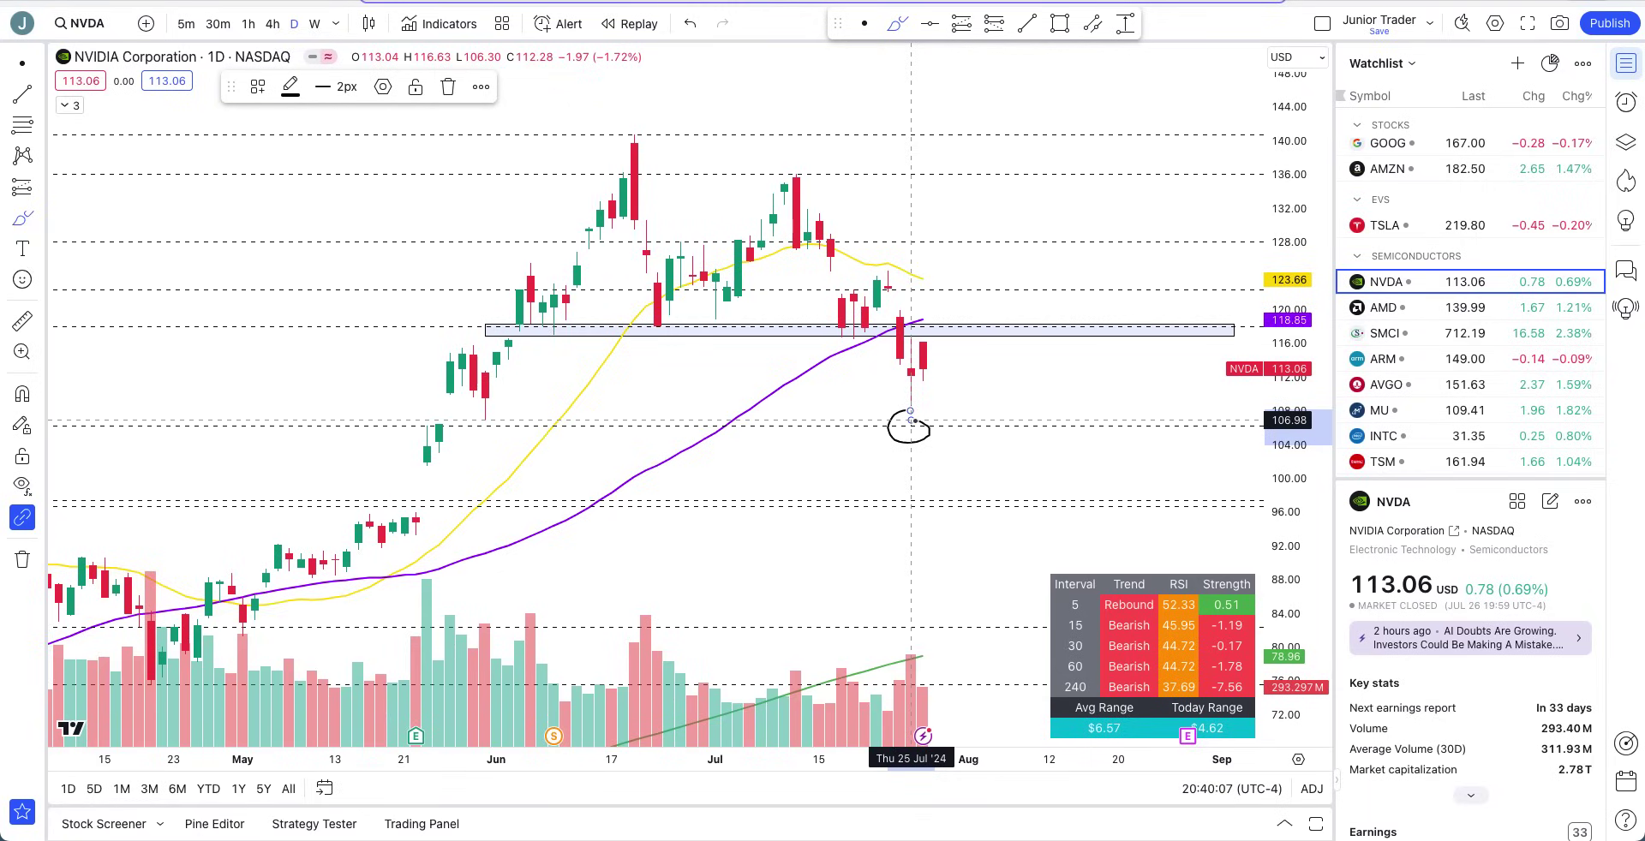
key(ctrl+z)
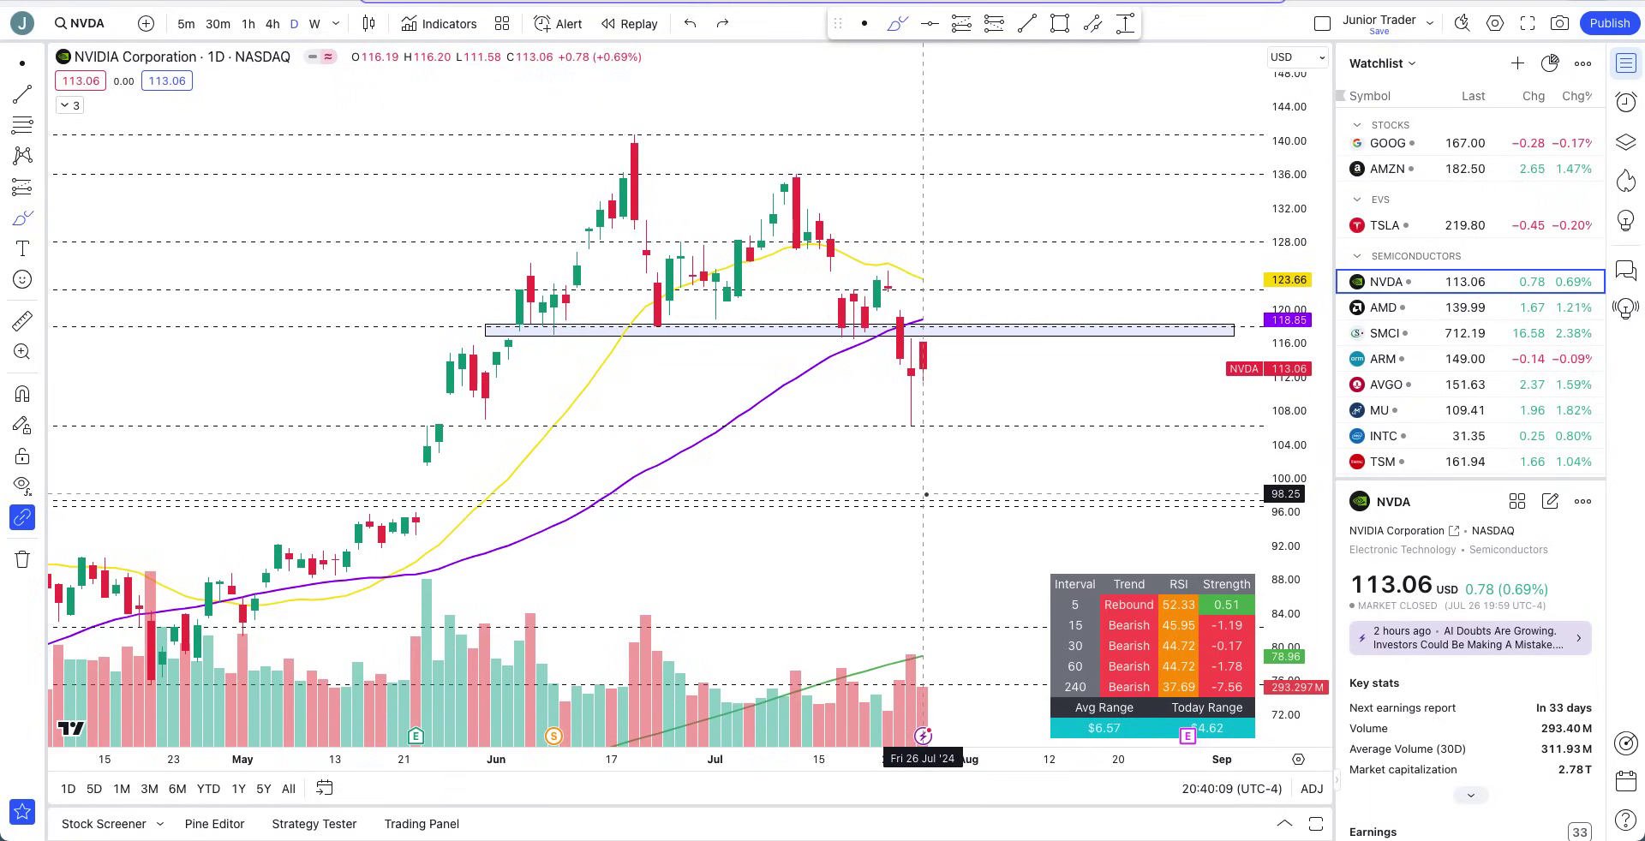
mouse_move(924, 412)
mouse_down()
mouse_move(919, 397)
mouse_move(912, 437)
mouse_move(911, 398)
mouse_up()
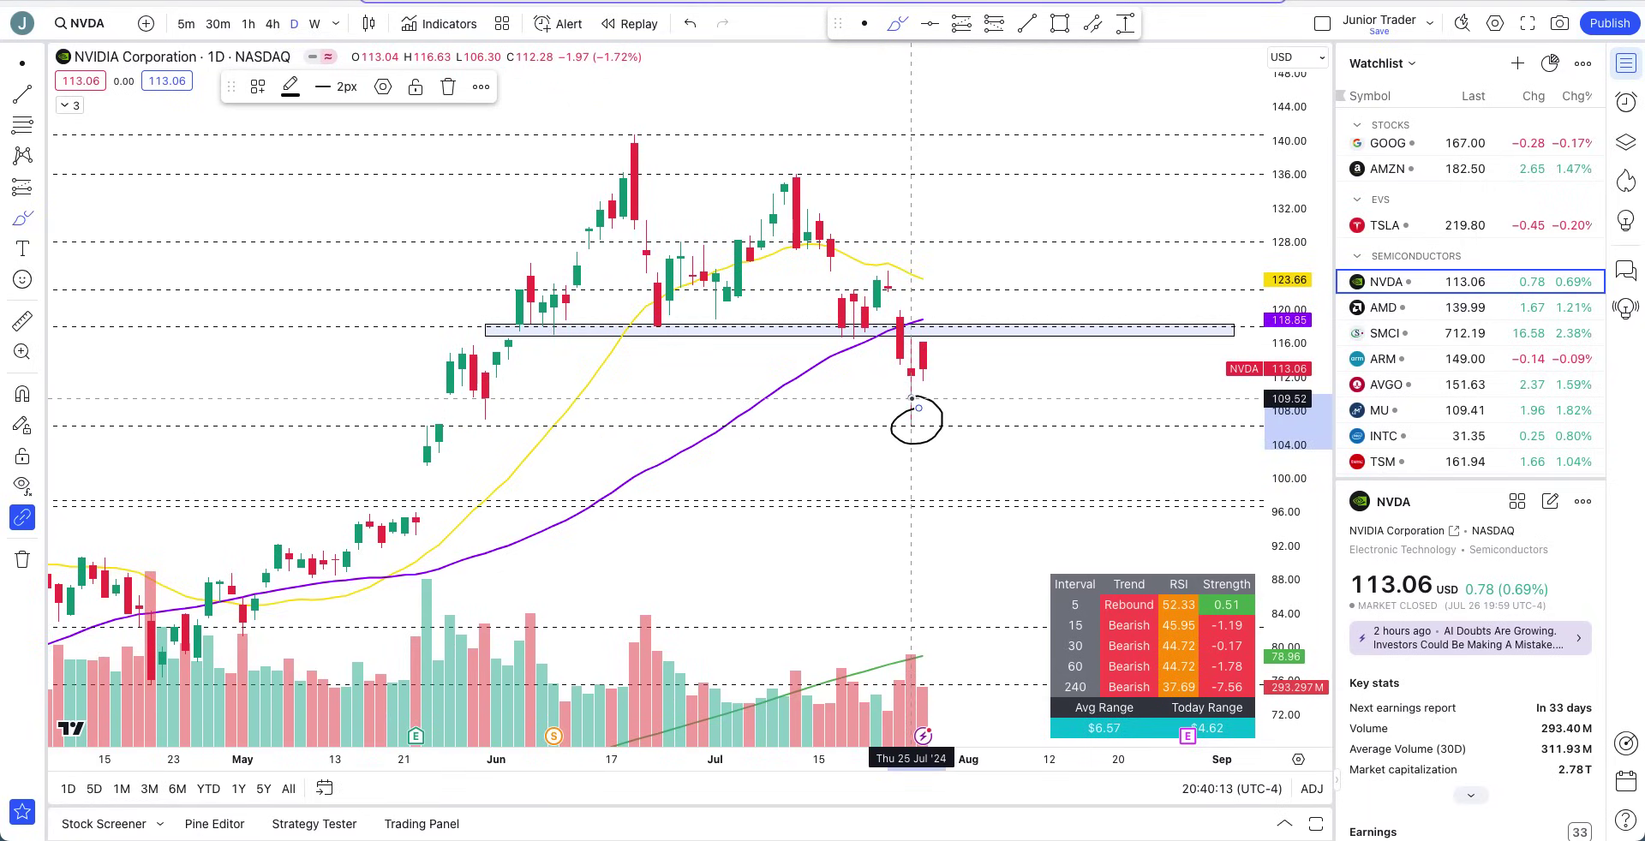
key(ctrl+z)
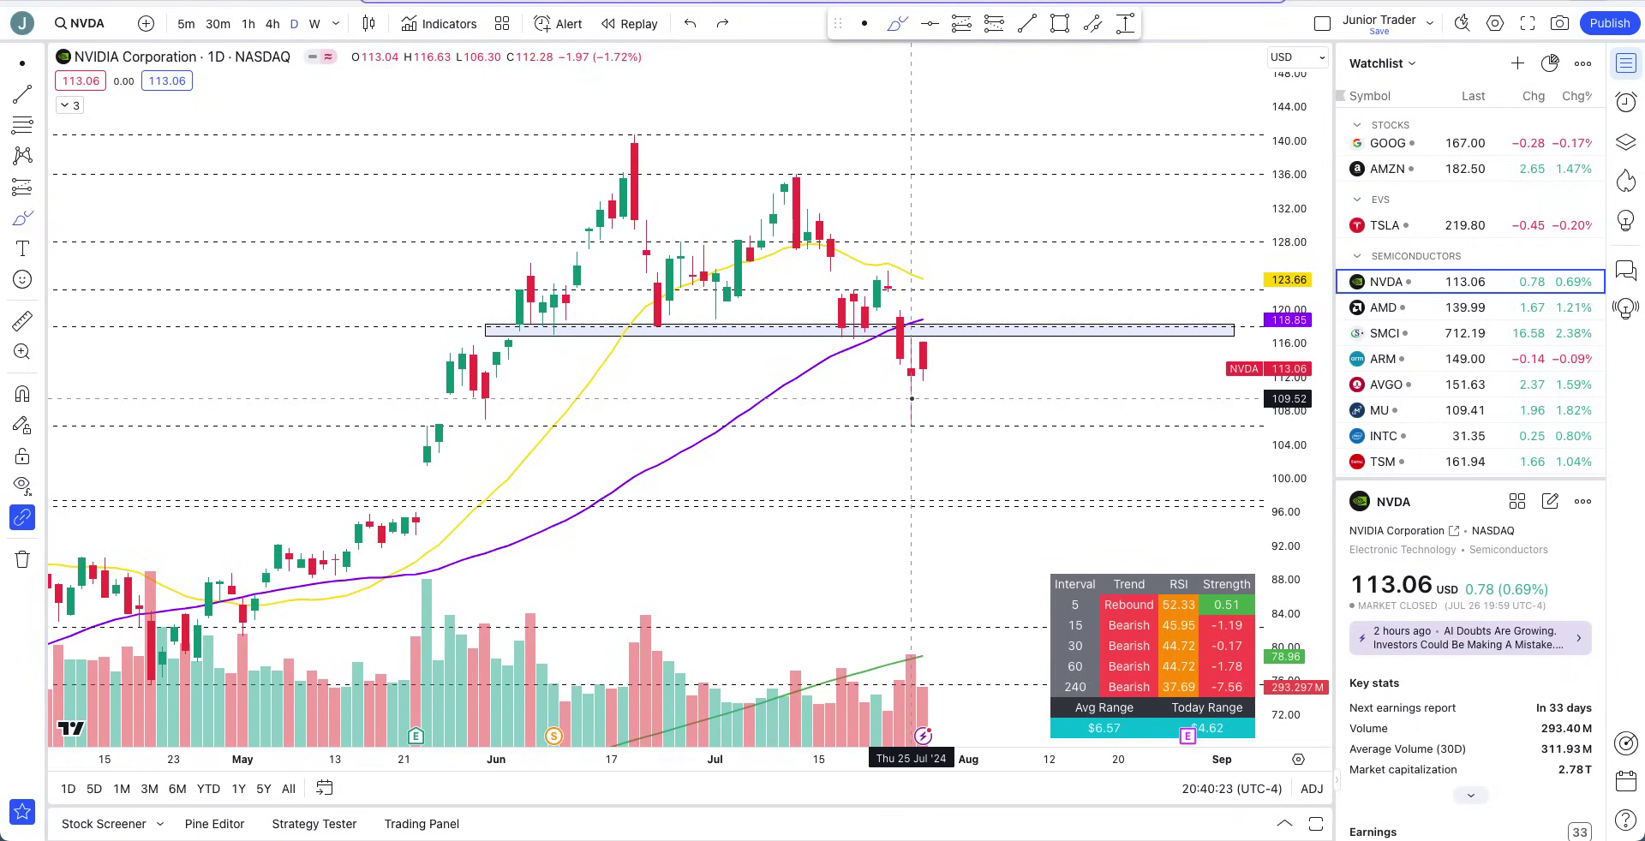
Brush arcs over the successive lower highs from the June peak to late July on the daily chart, and undo them.
scroll(828, 521, down, 2)
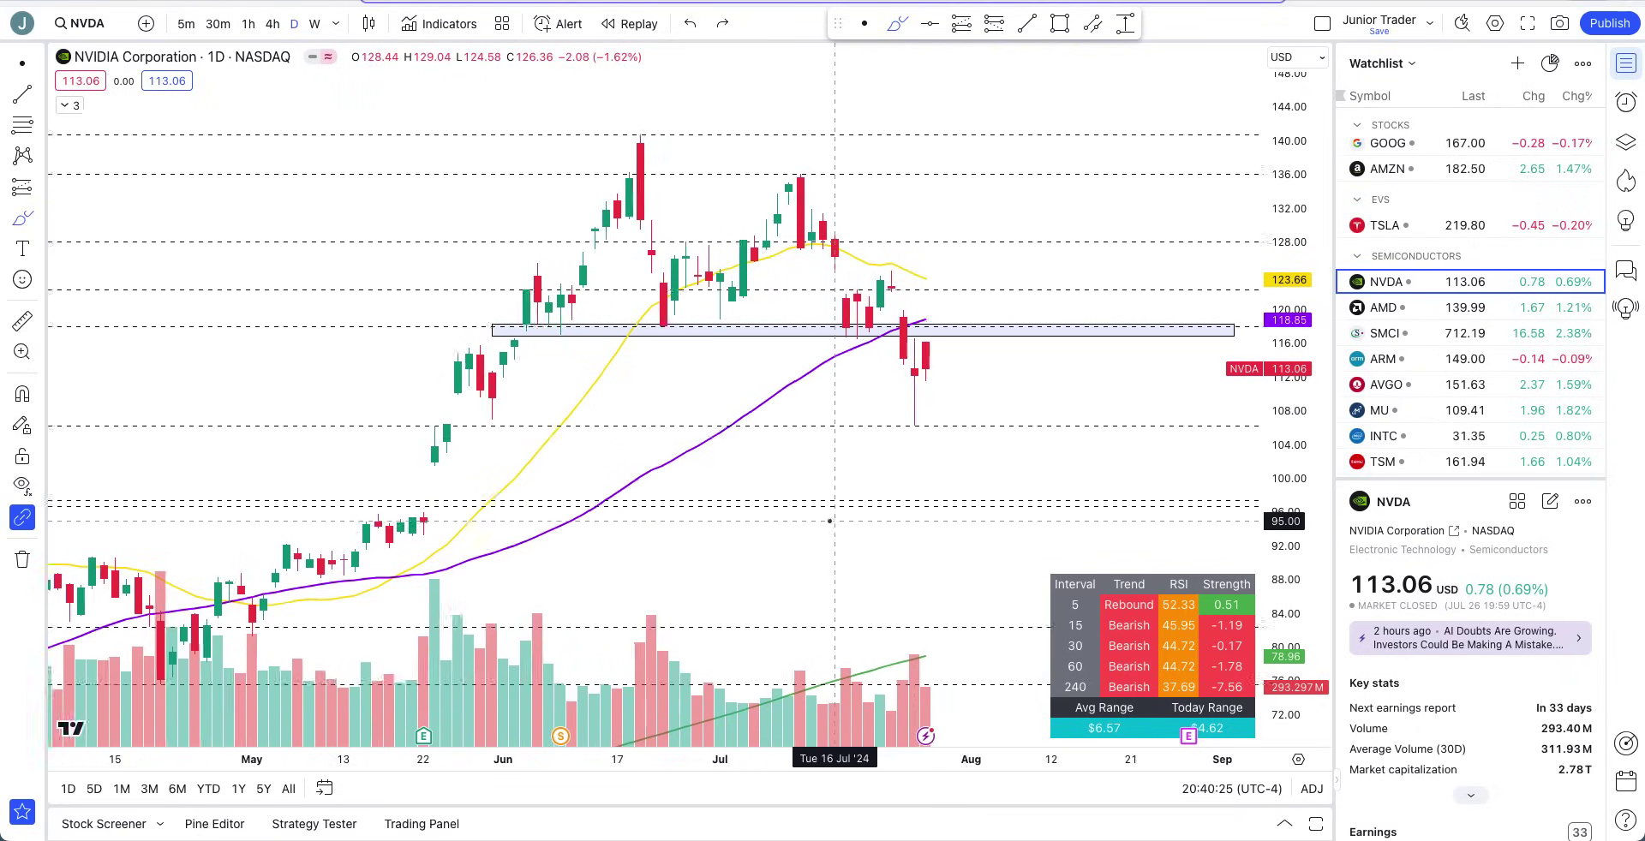
scroll(828, 521, up, 2)
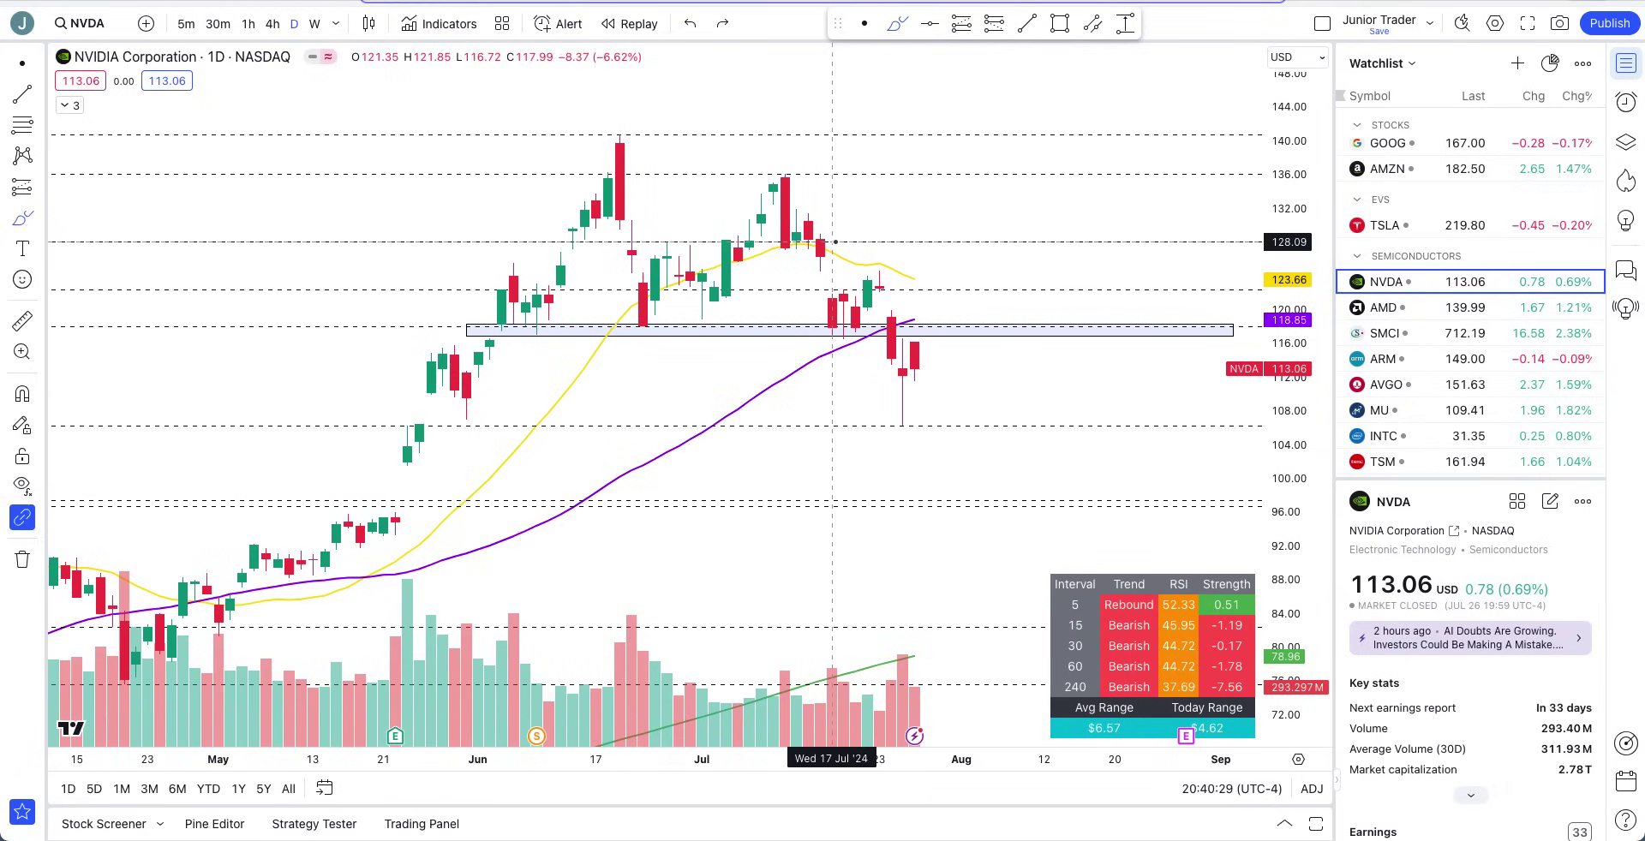
click(766, 172)
click(820, 186)
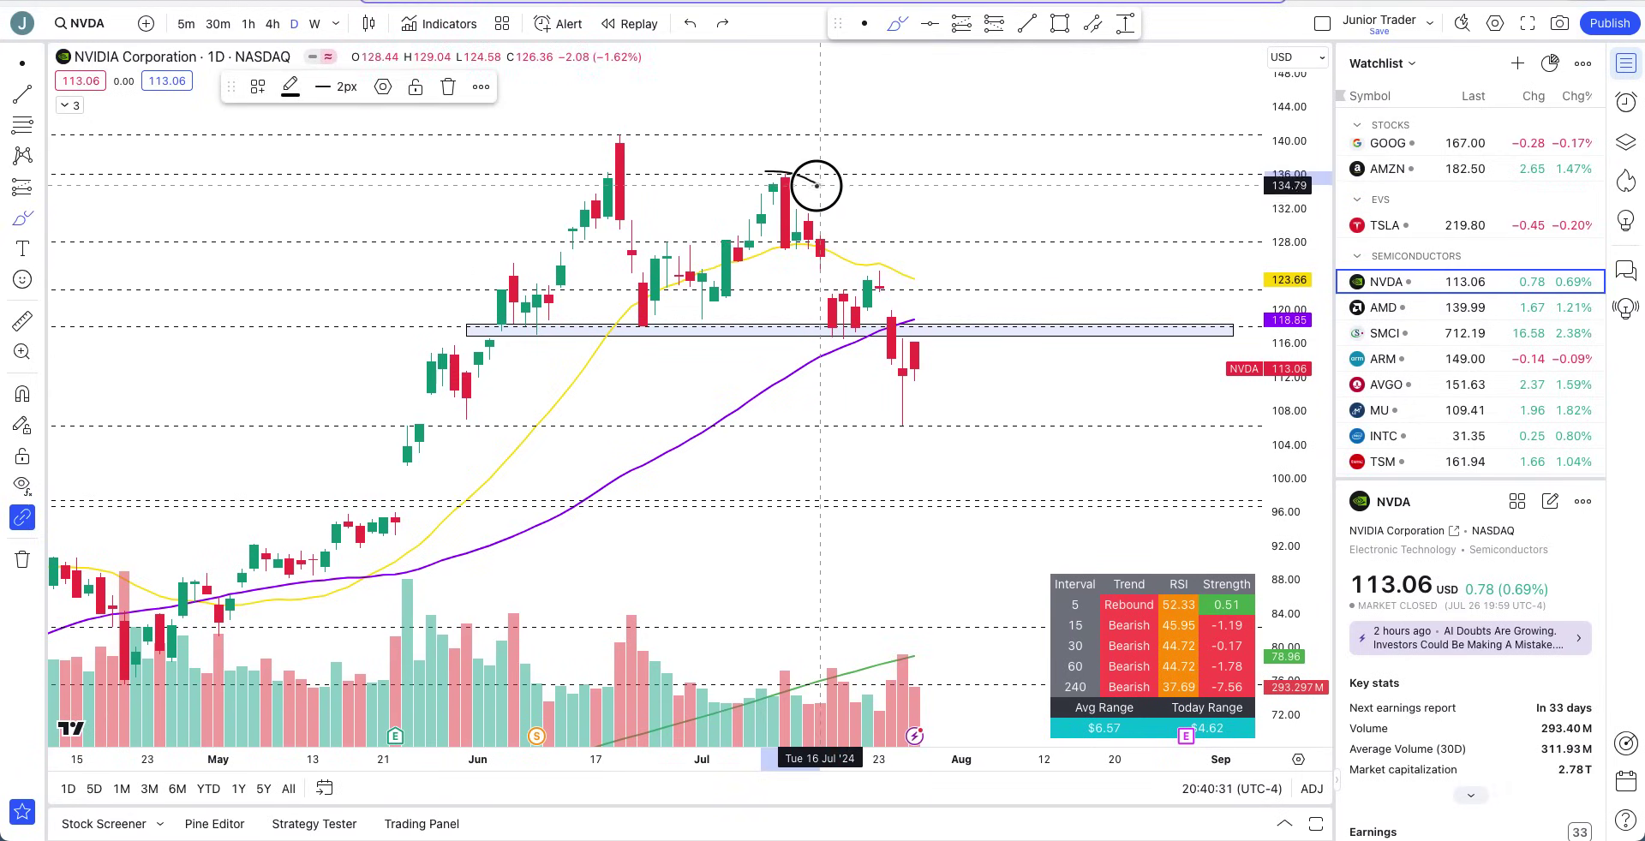
click(575, 137)
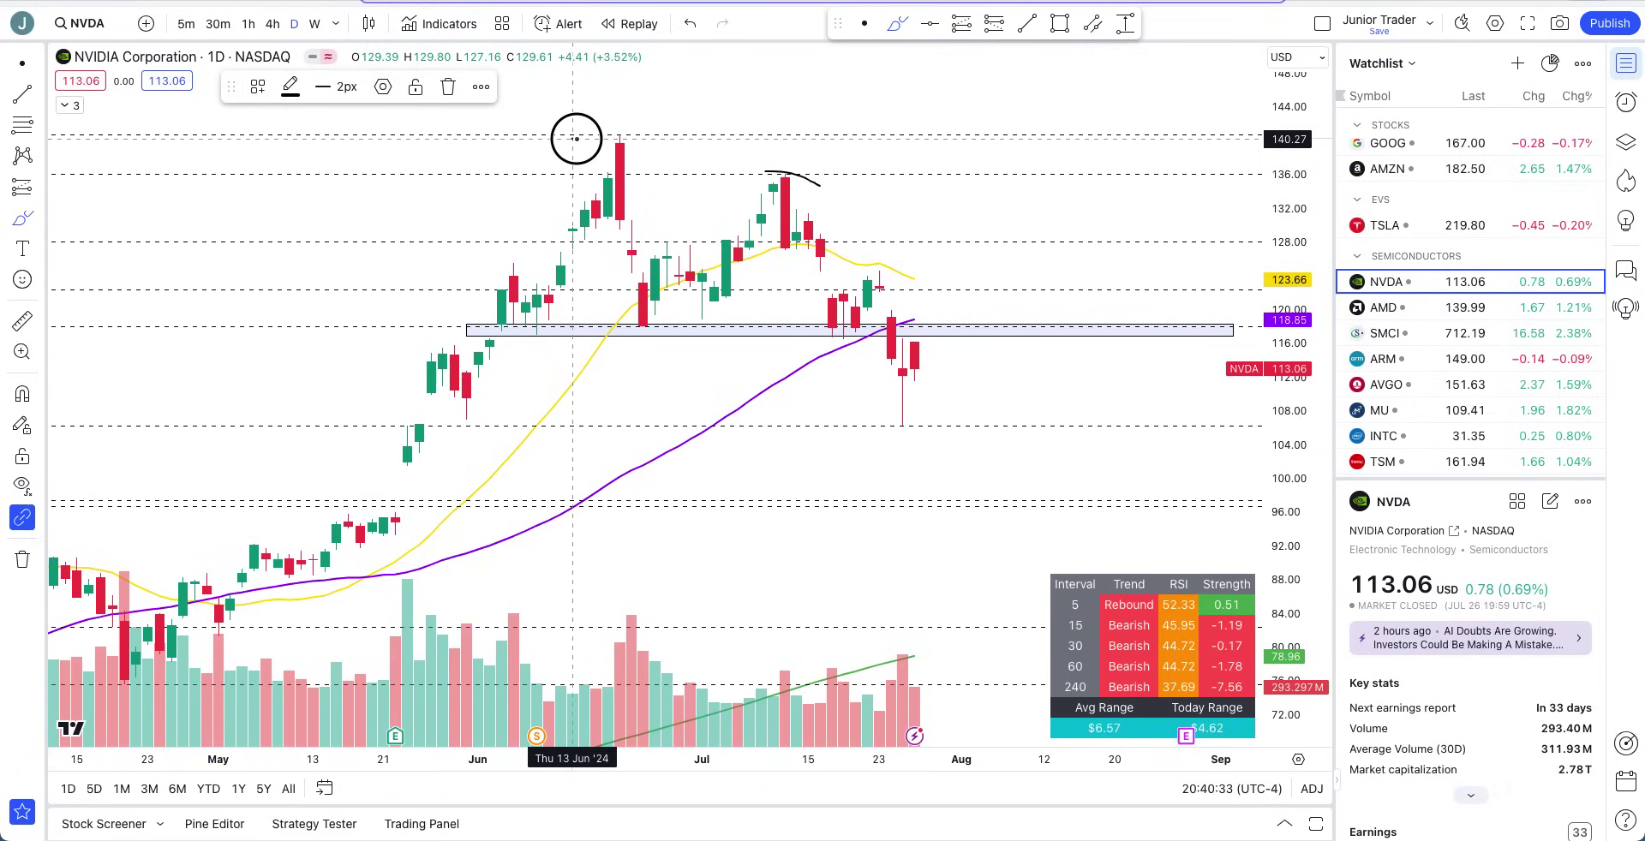
click(654, 137)
click(809, 214)
click(844, 237)
click(881, 273)
click(924, 301)
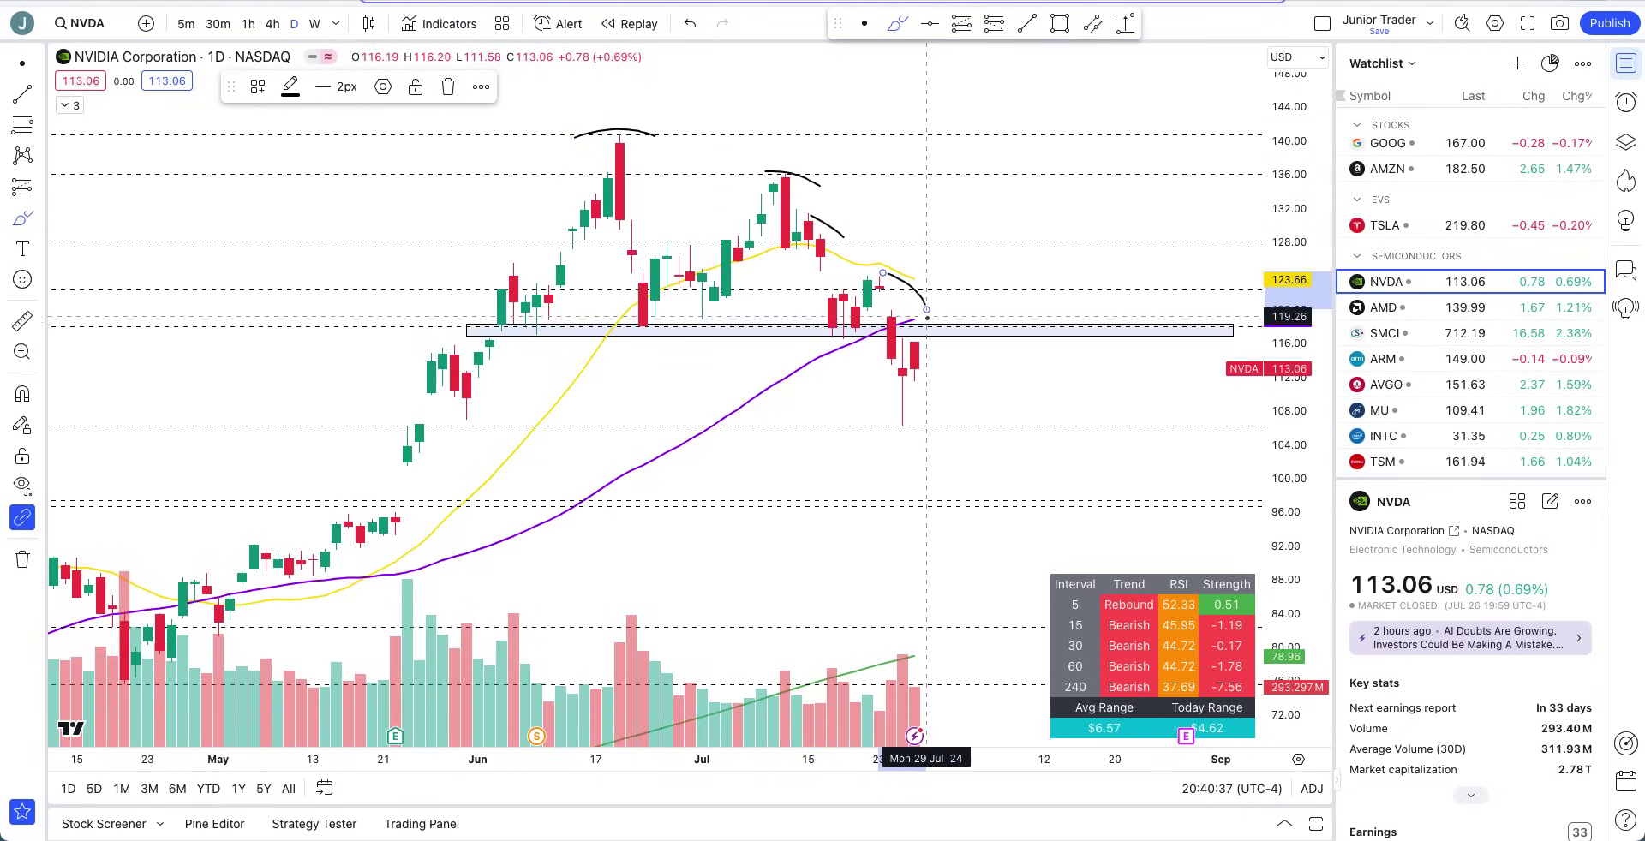
key(ctrl+z)
key(ctrl+z)
Brush a horizontal stroke inside the rectangle zone at about 117.4, reaching to 2 August, and undo it.
scroll(949, 328, up, 2)
click(887, 329)
key(Escape)
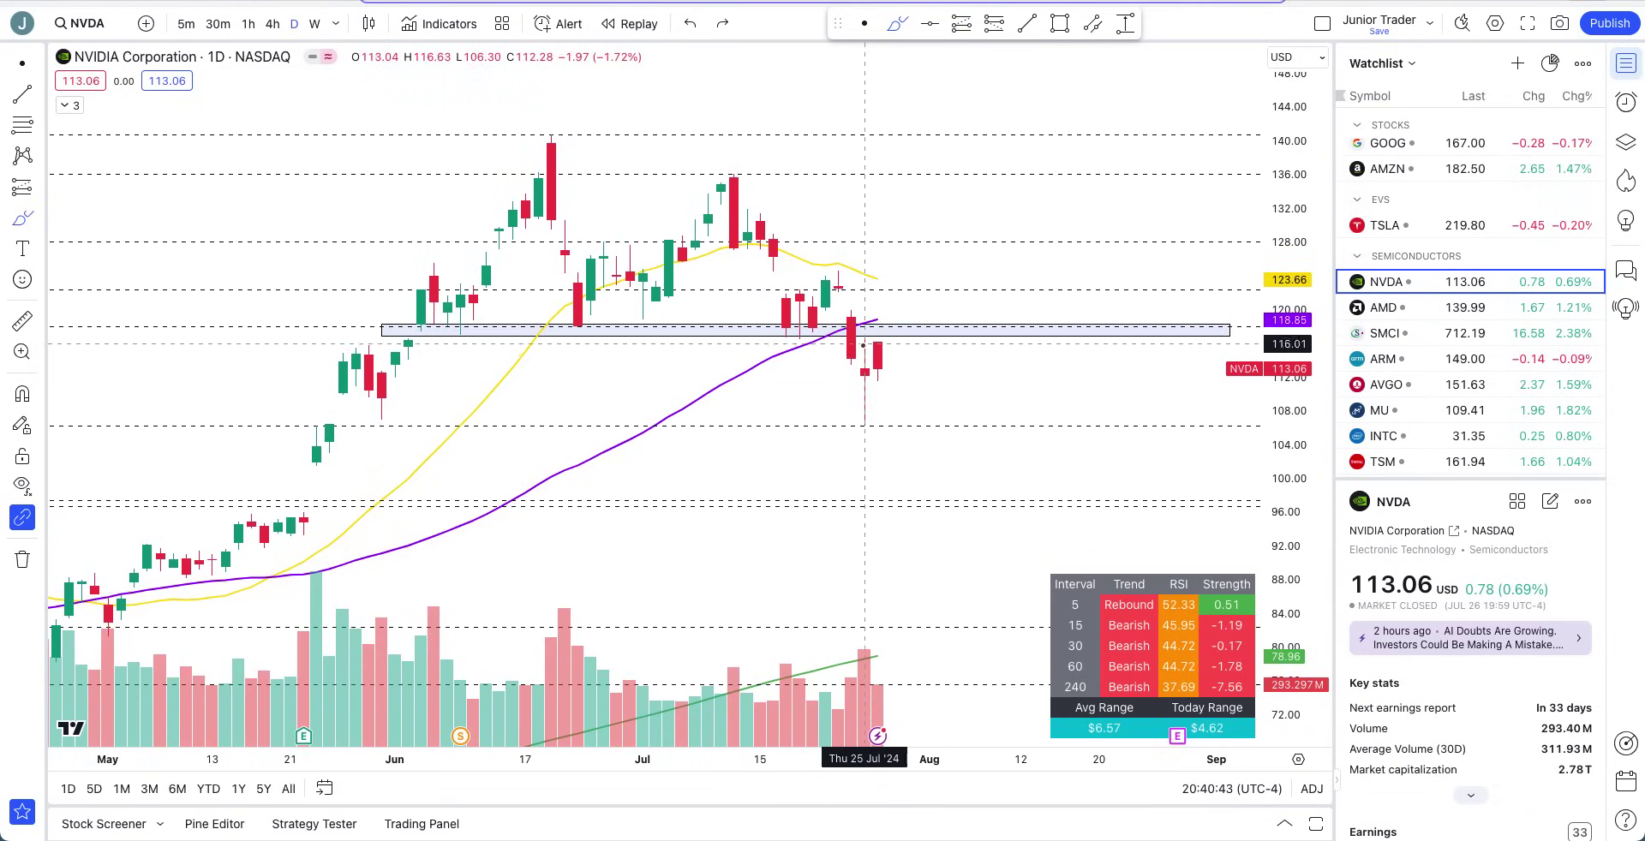
click(864, 330)
click(943, 332)
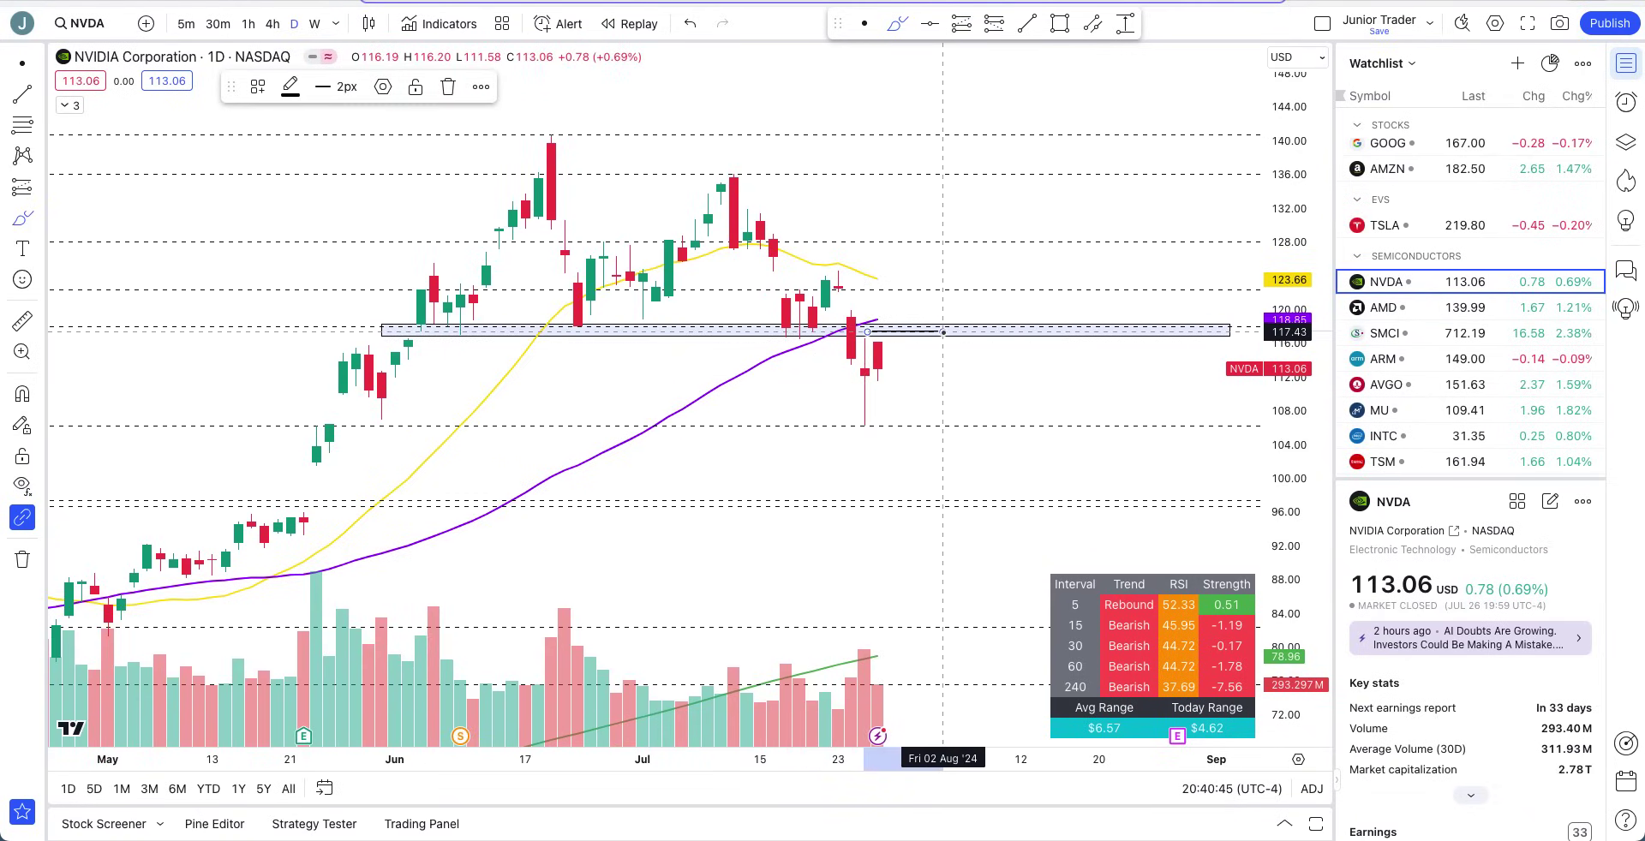
key(ctrl+z)
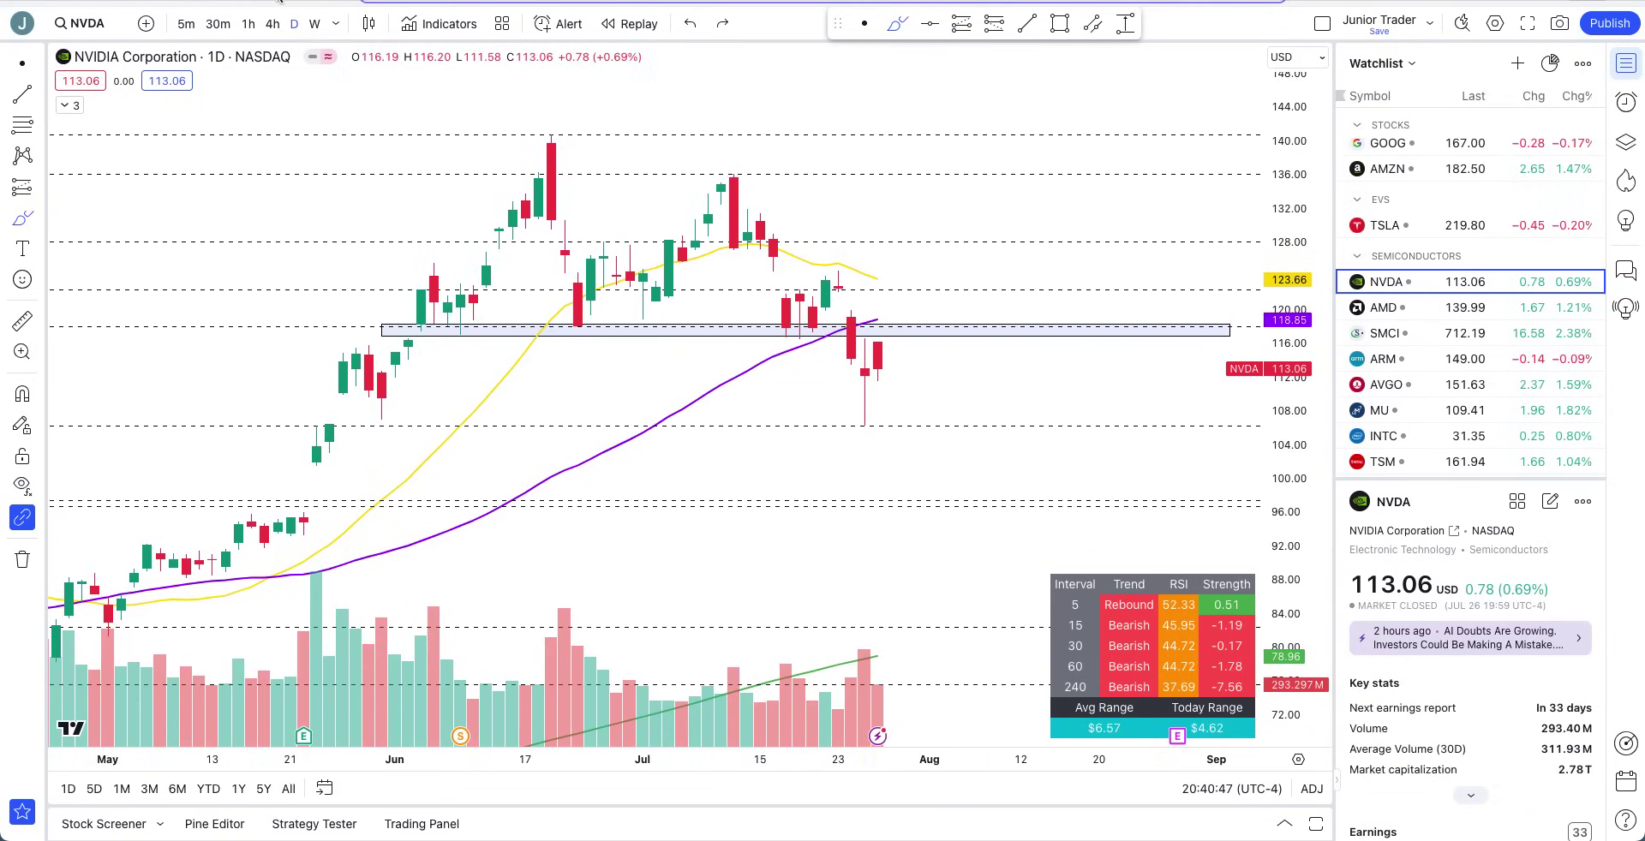
On the 1-hour timeframe, circle and arc the two highs just under the rectangle zone with the Brush, and undo both marks.
mouse_move(878, 257)
mouse_down()
mouse_move(853, 283)
mouse_move(926, 287)
mouse_move(882, 260)
mouse_up()
click(248, 23)
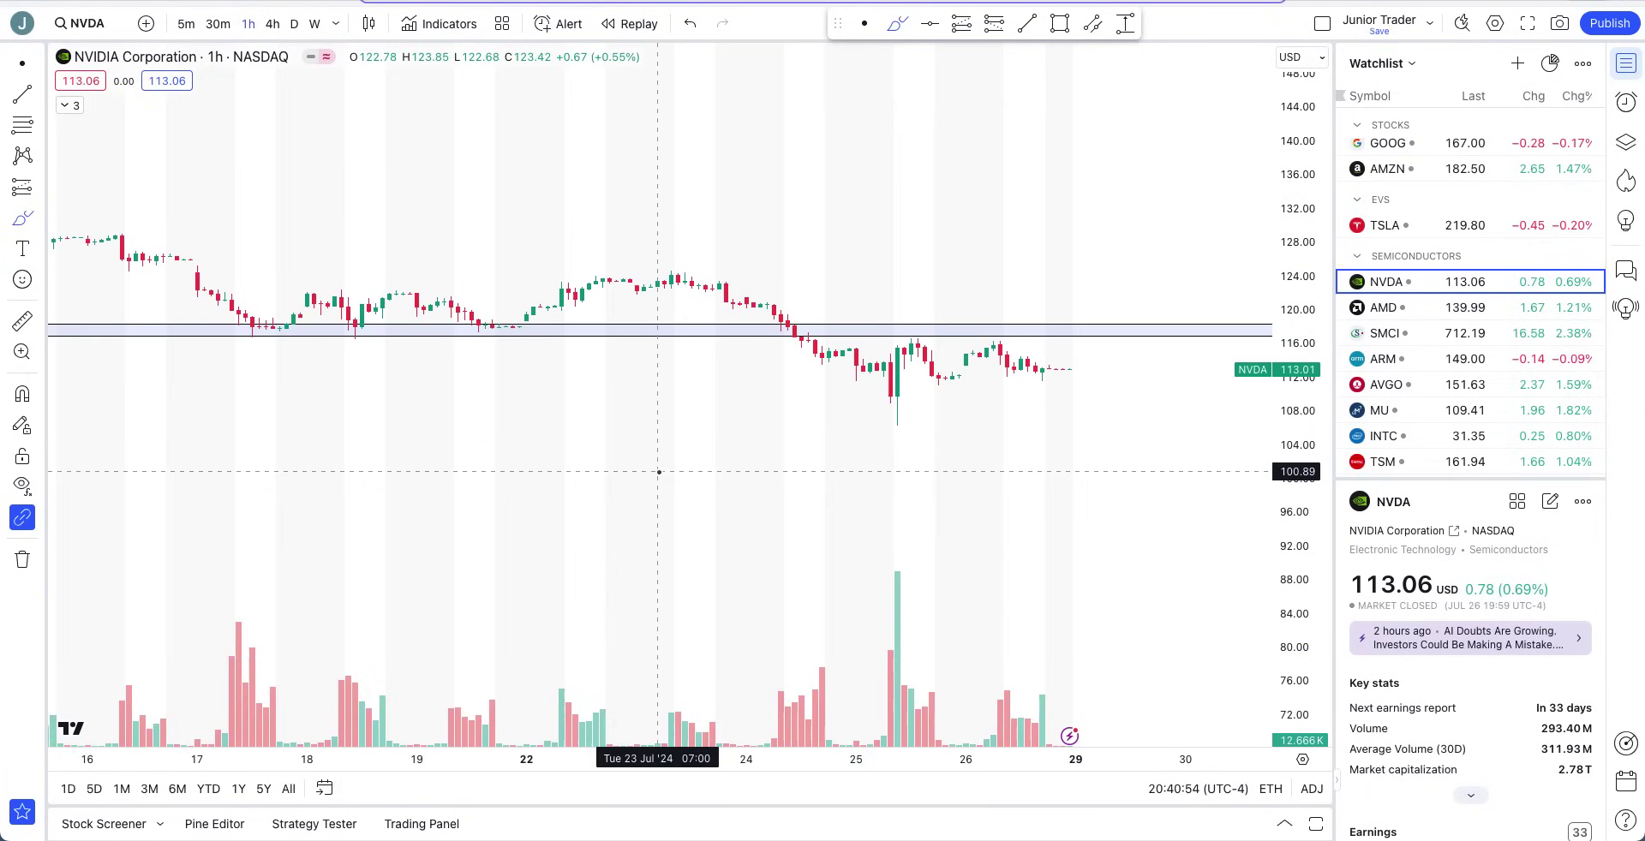
drag(1295, 206, 1295, 269)
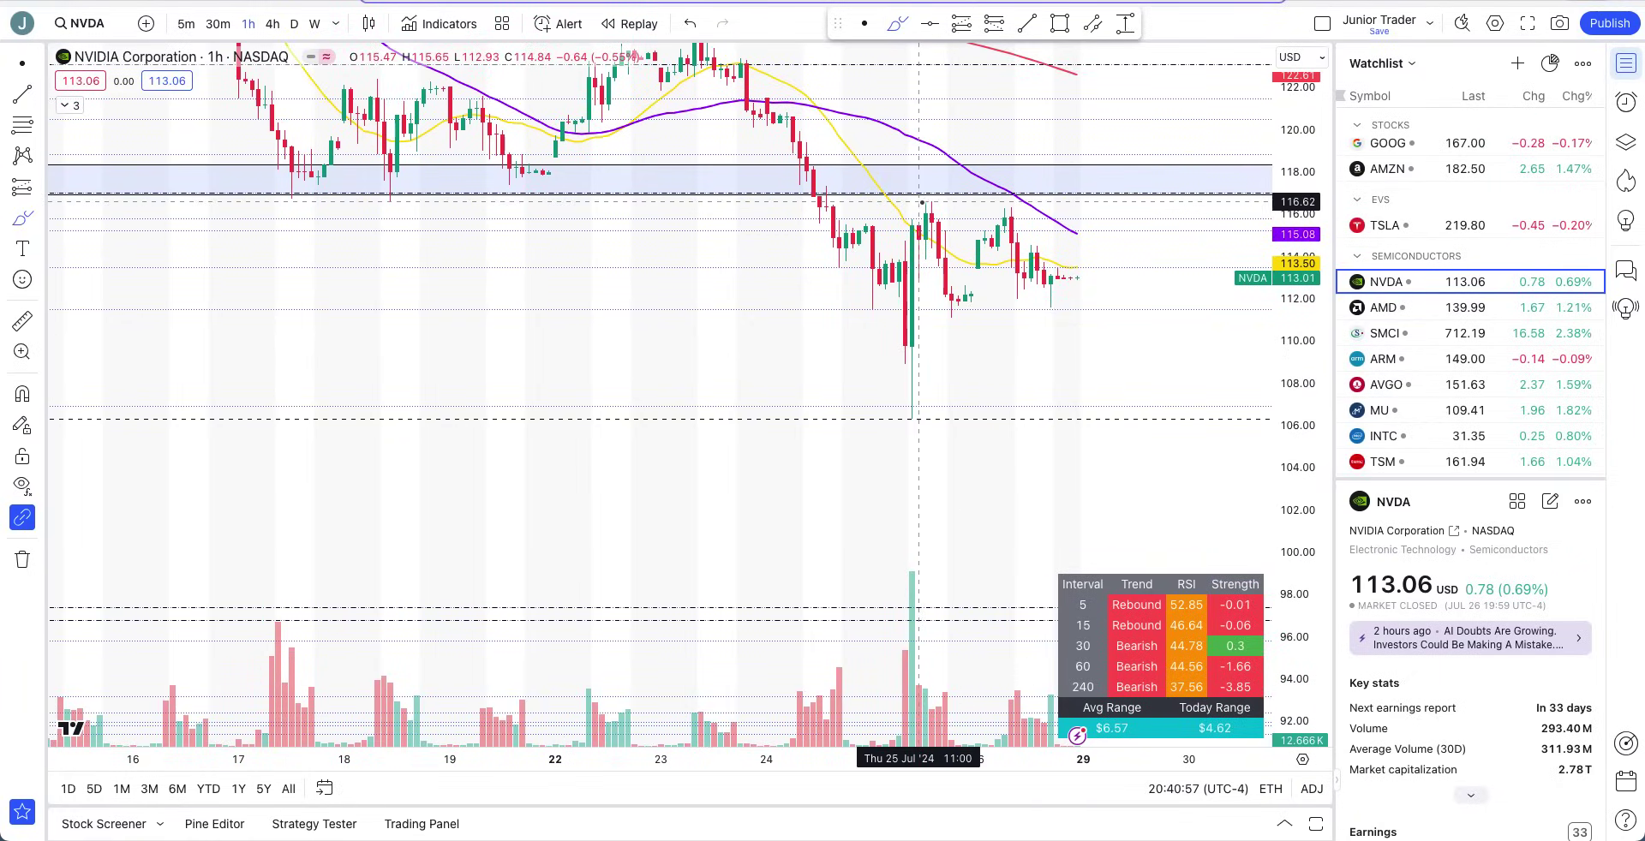
click(922, 173)
mouse_move(922, 174)
mouse_down()
mouse_move(999, 173)
mouse_move(933, 191)
mouse_move(998, 195)
mouse_move(1024, 281)
mouse_up()
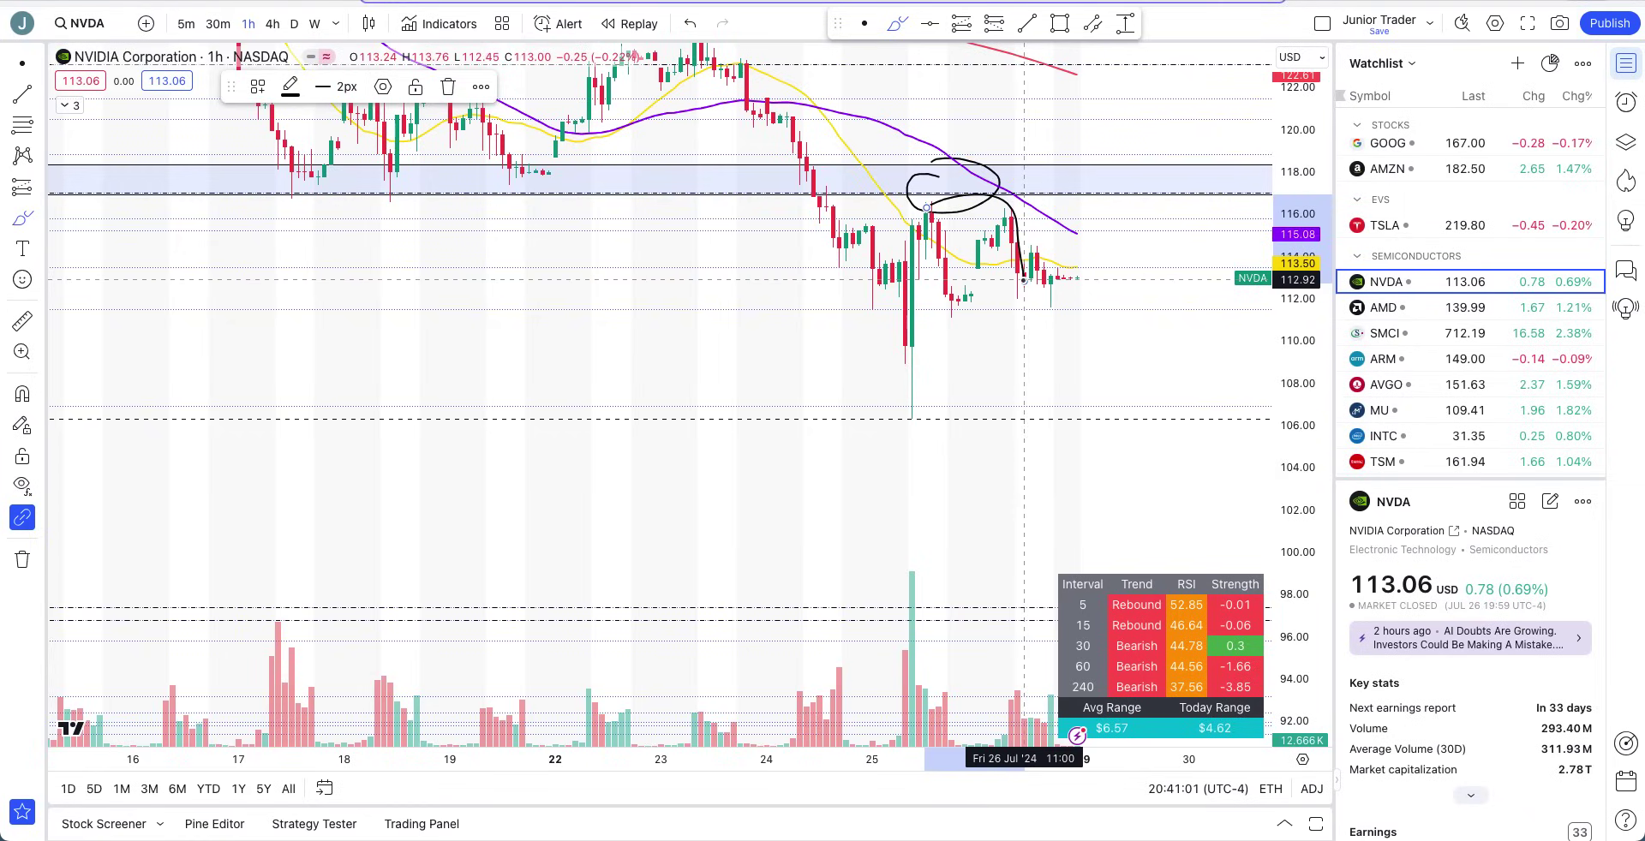
key(ctrl+z)
key(ctrl+z)
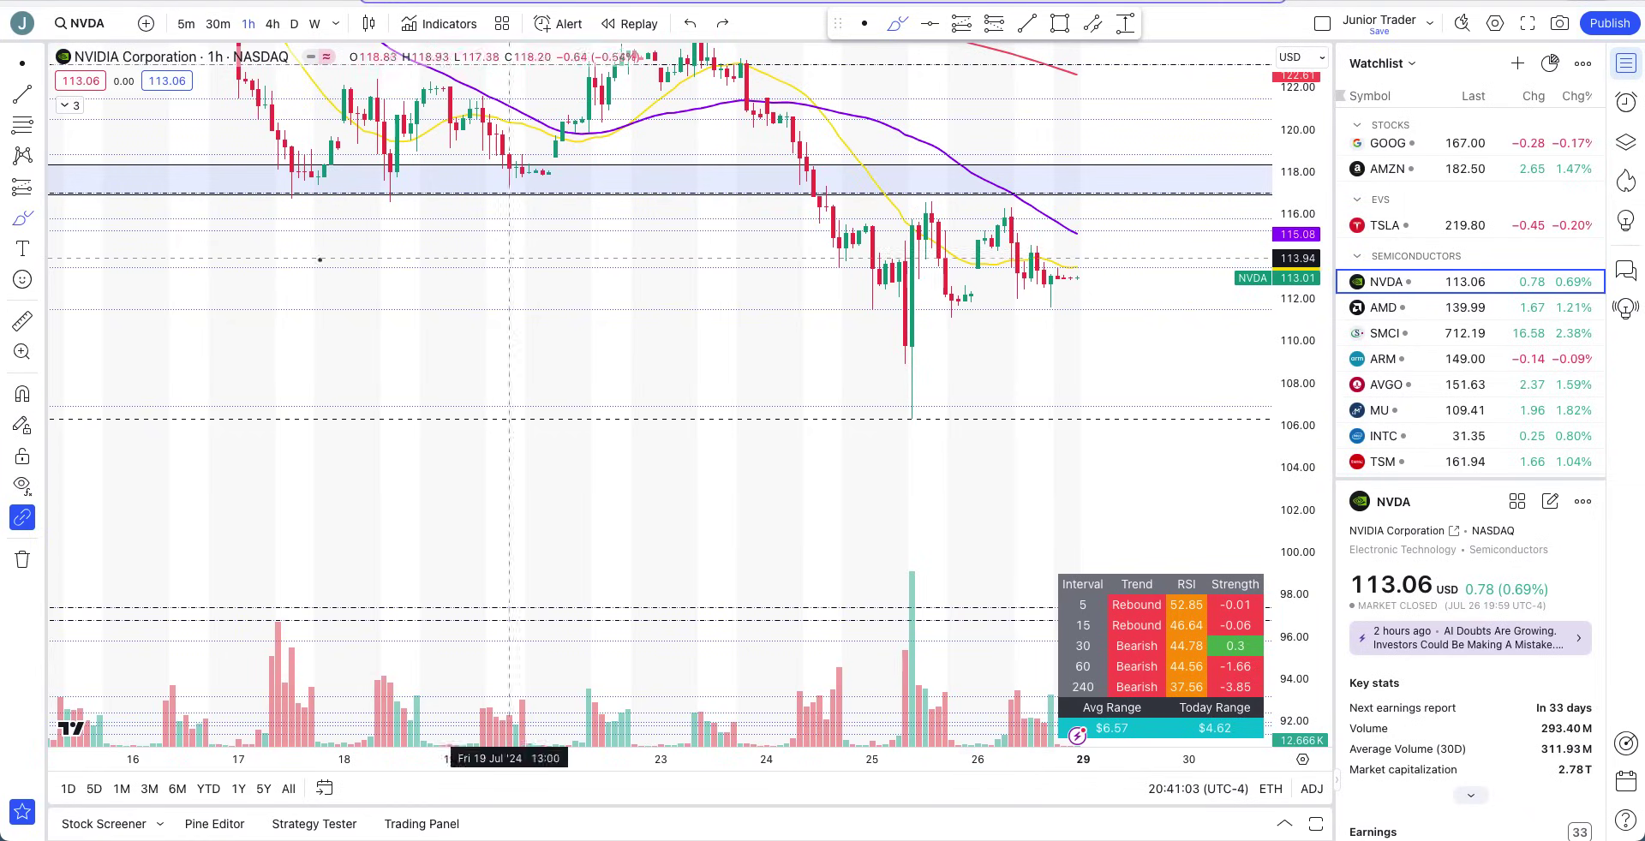
Return to the daily timeframe, brush a mark rising from the dashed 106 level beside the last candle, and undo it.
click(294, 23)
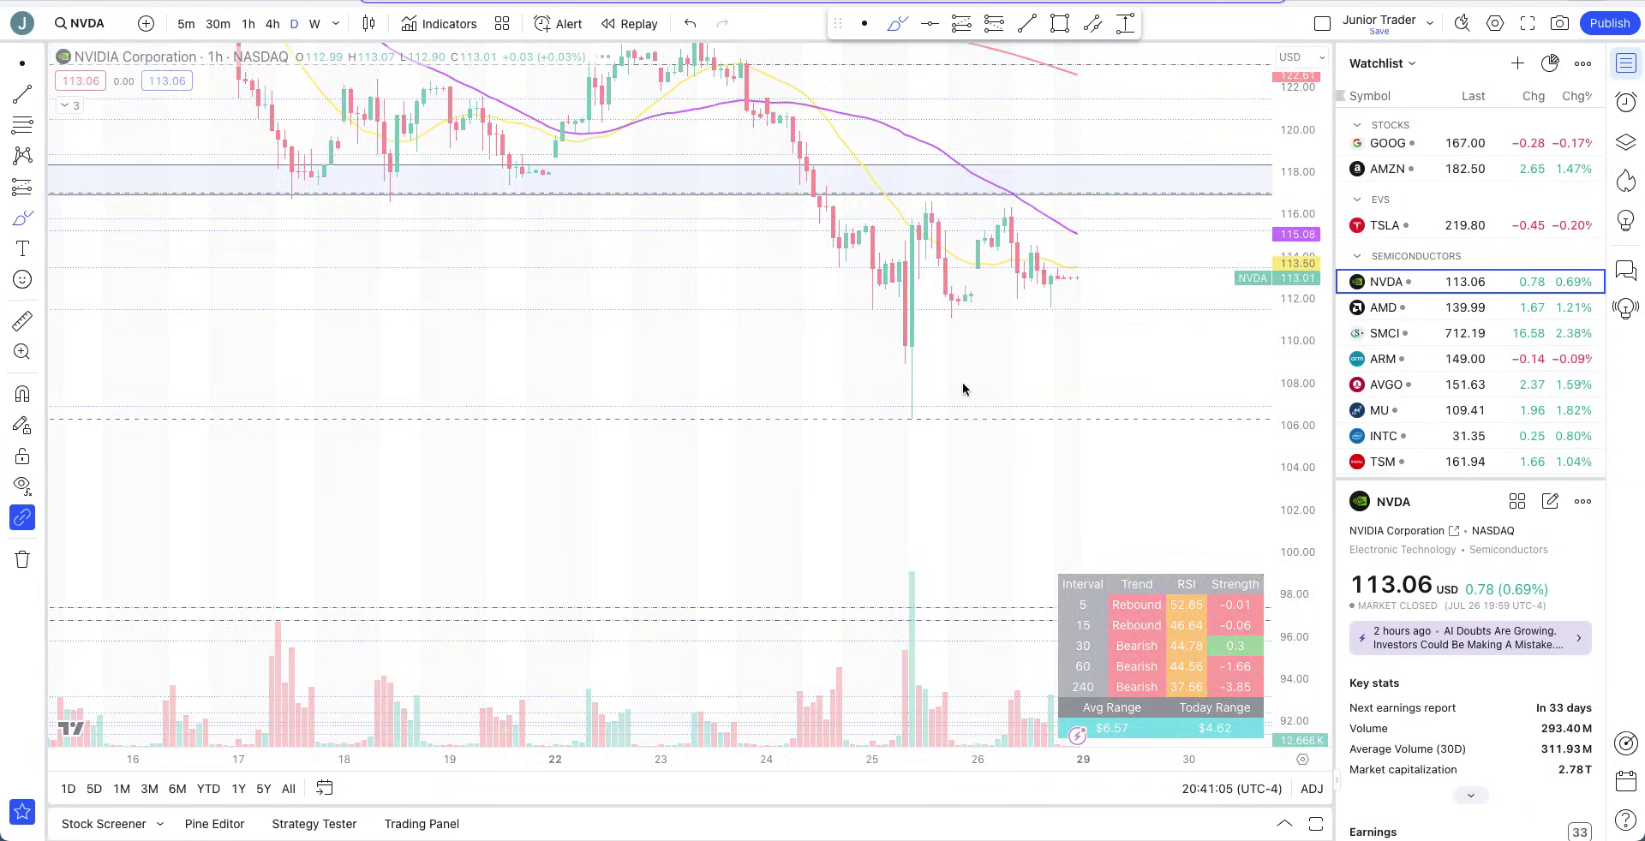
scroll(1022, 439, up, 5)
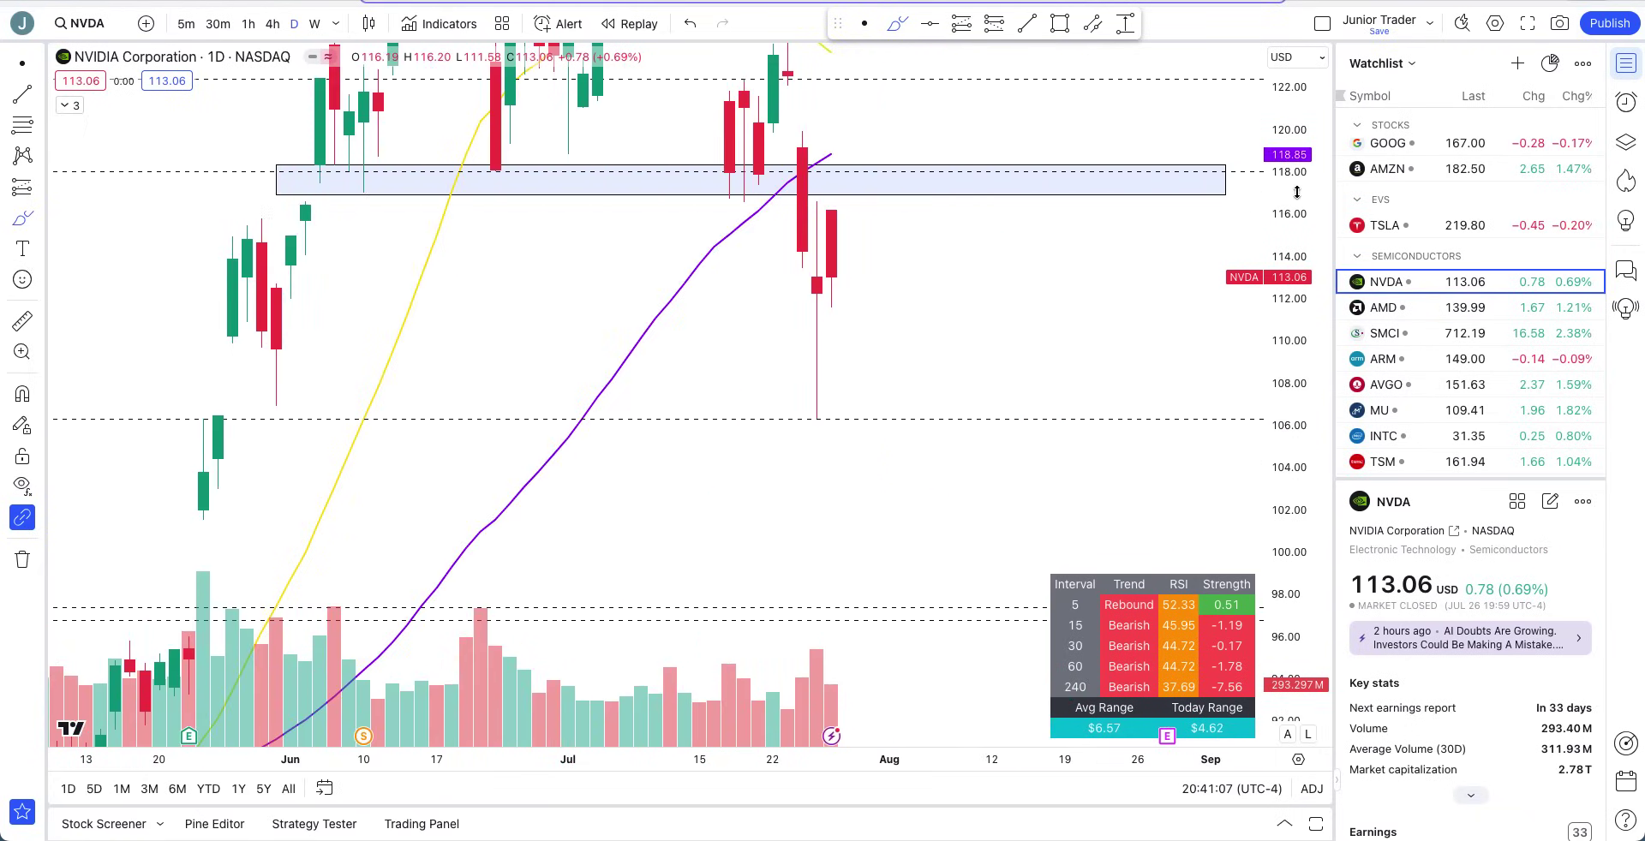
drag(1296, 122, 1323, 505)
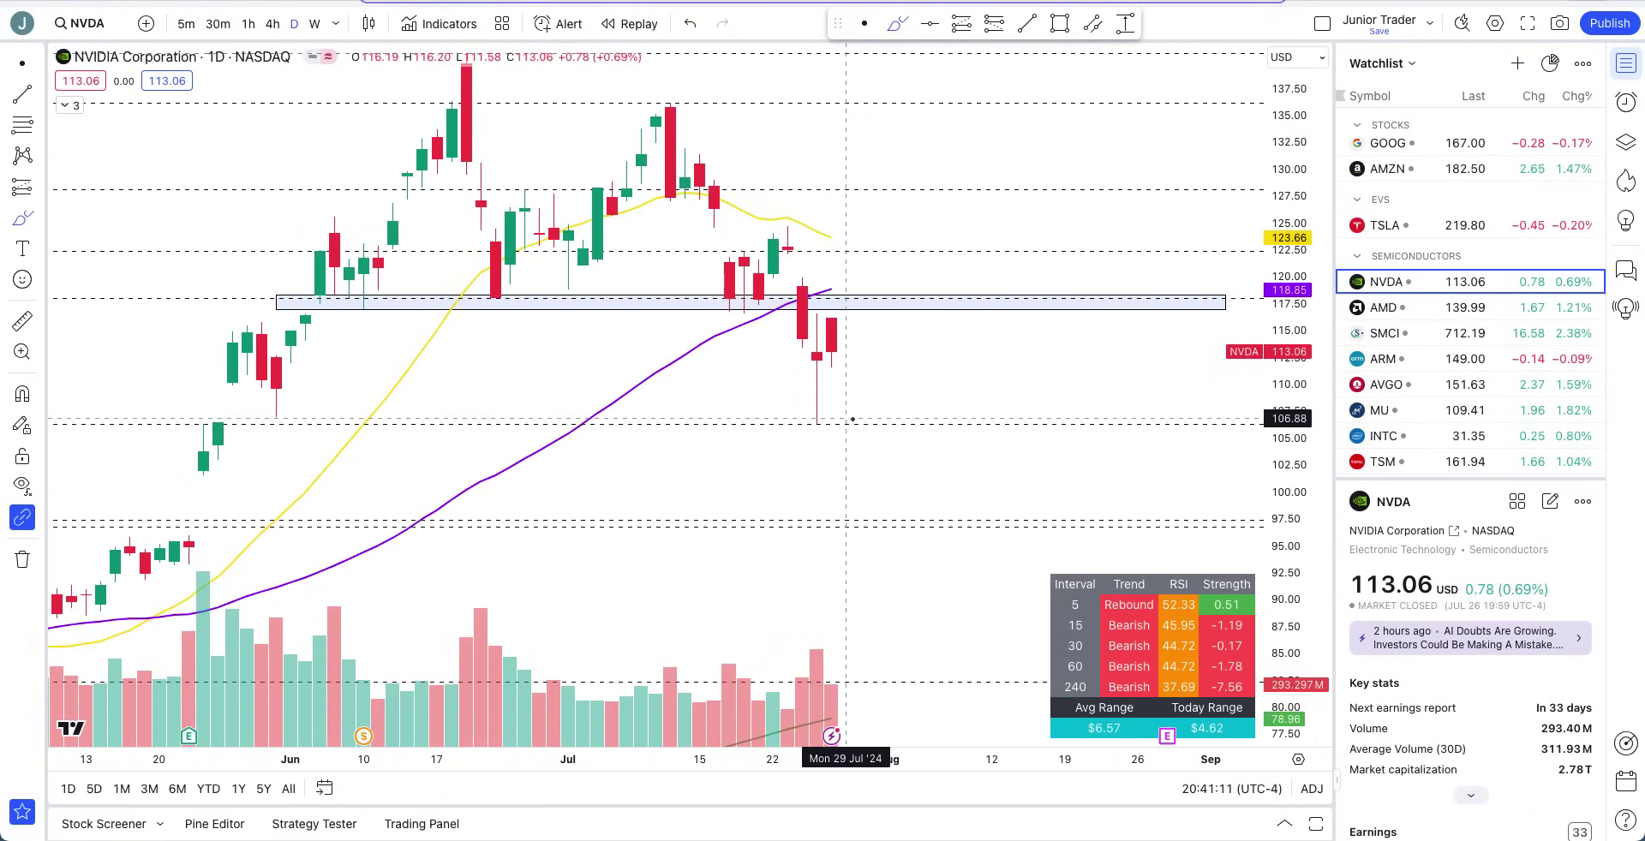
drag(853, 426, 851, 377)
key(ctrl+z)
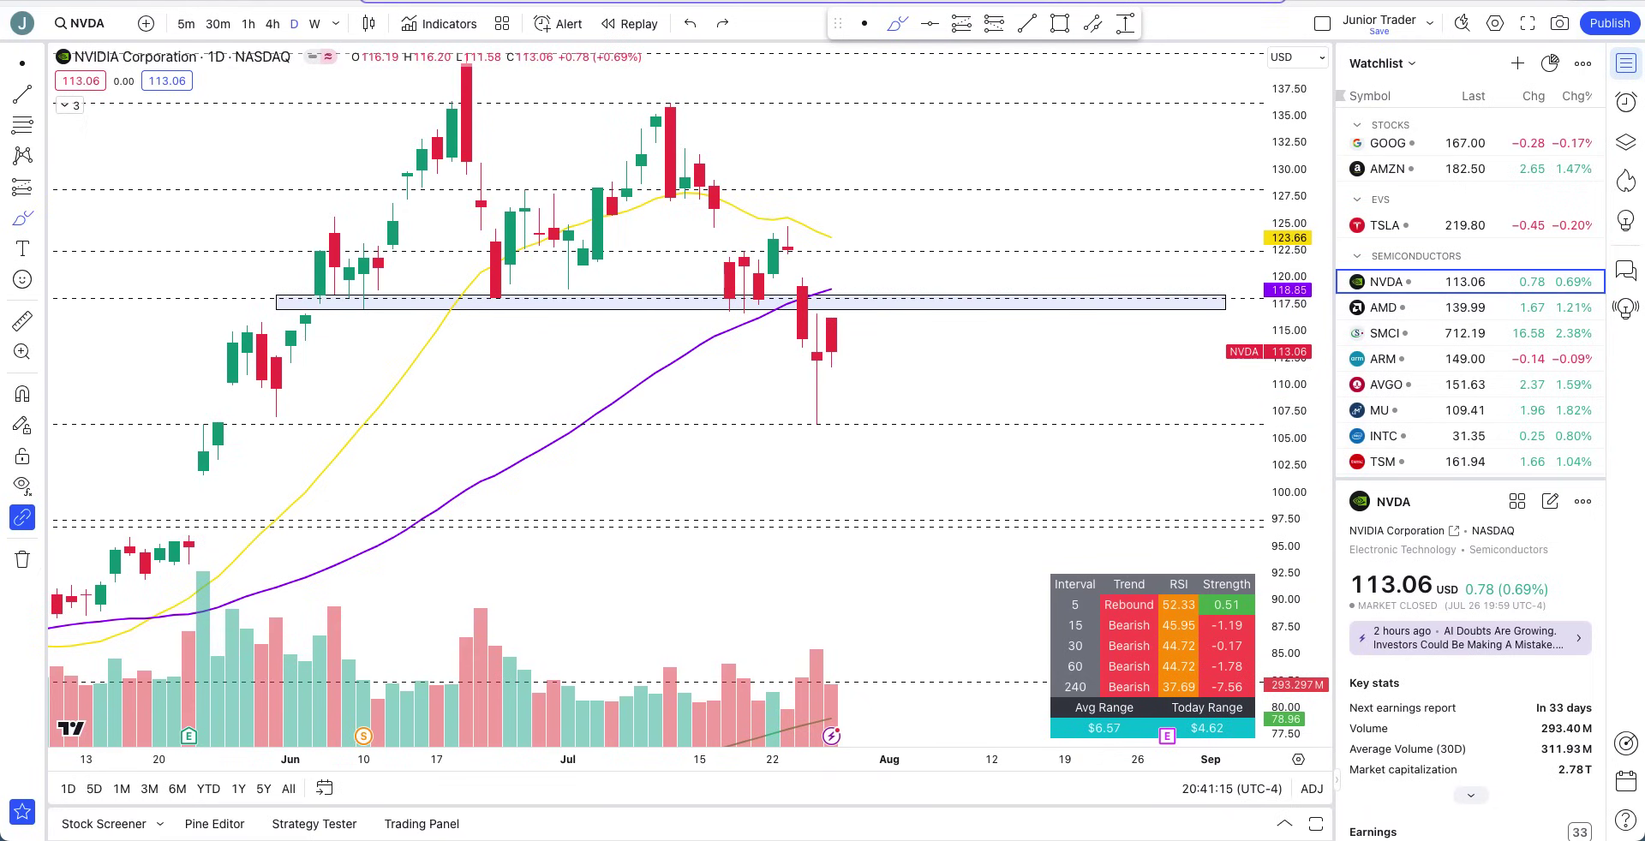
Switch the NVDA chart to the 1-hour timeframe and stretch its price scale around the latest candles.
click(249, 24)
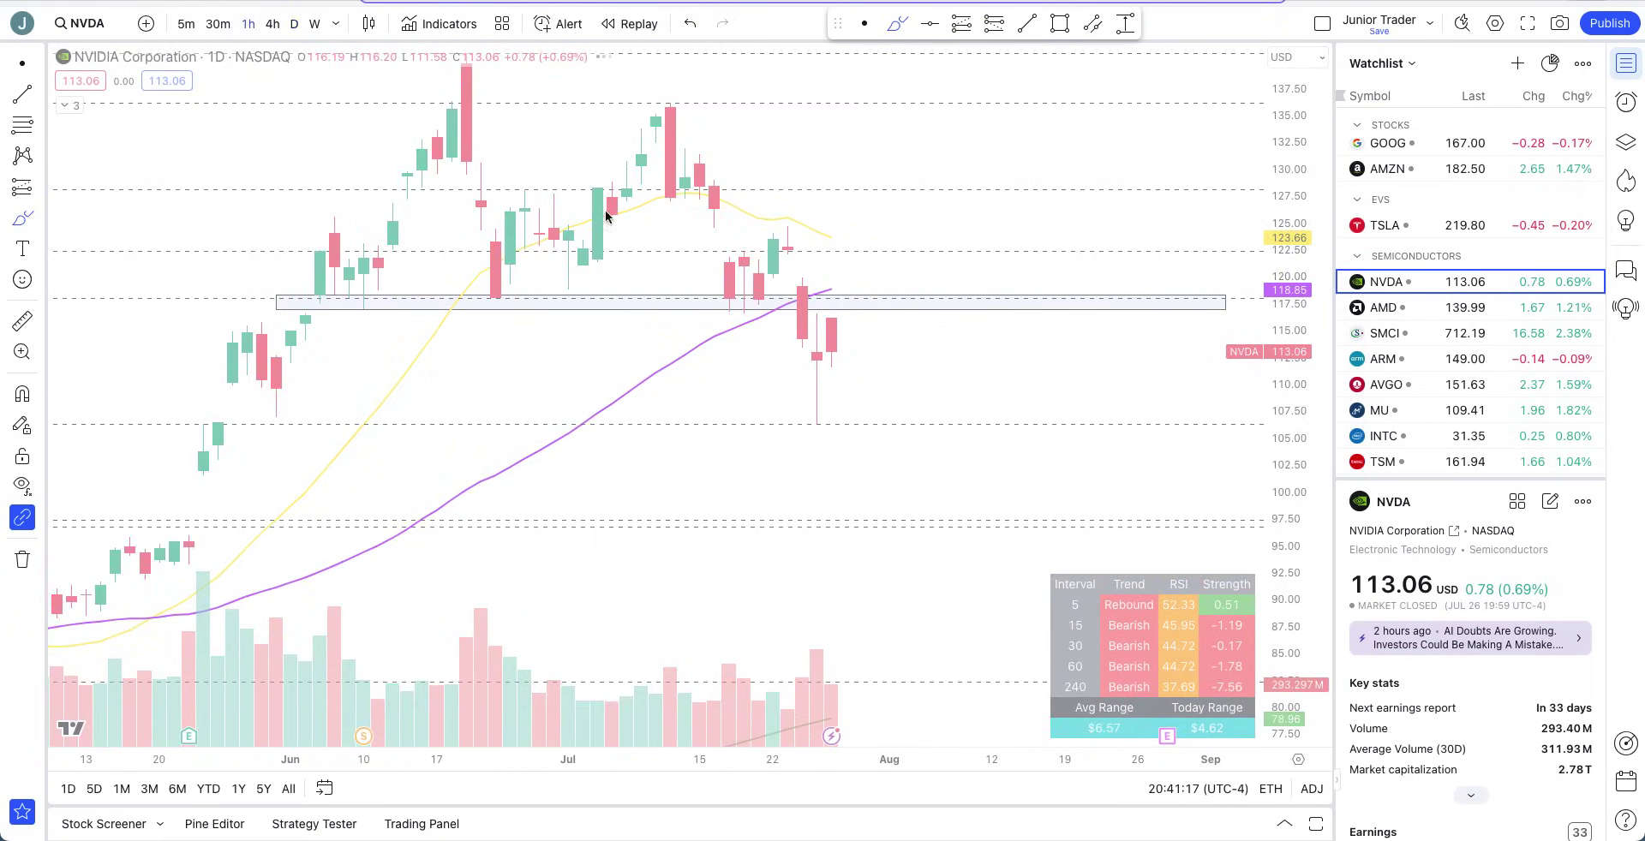
scroll(767, 426, down, 5)
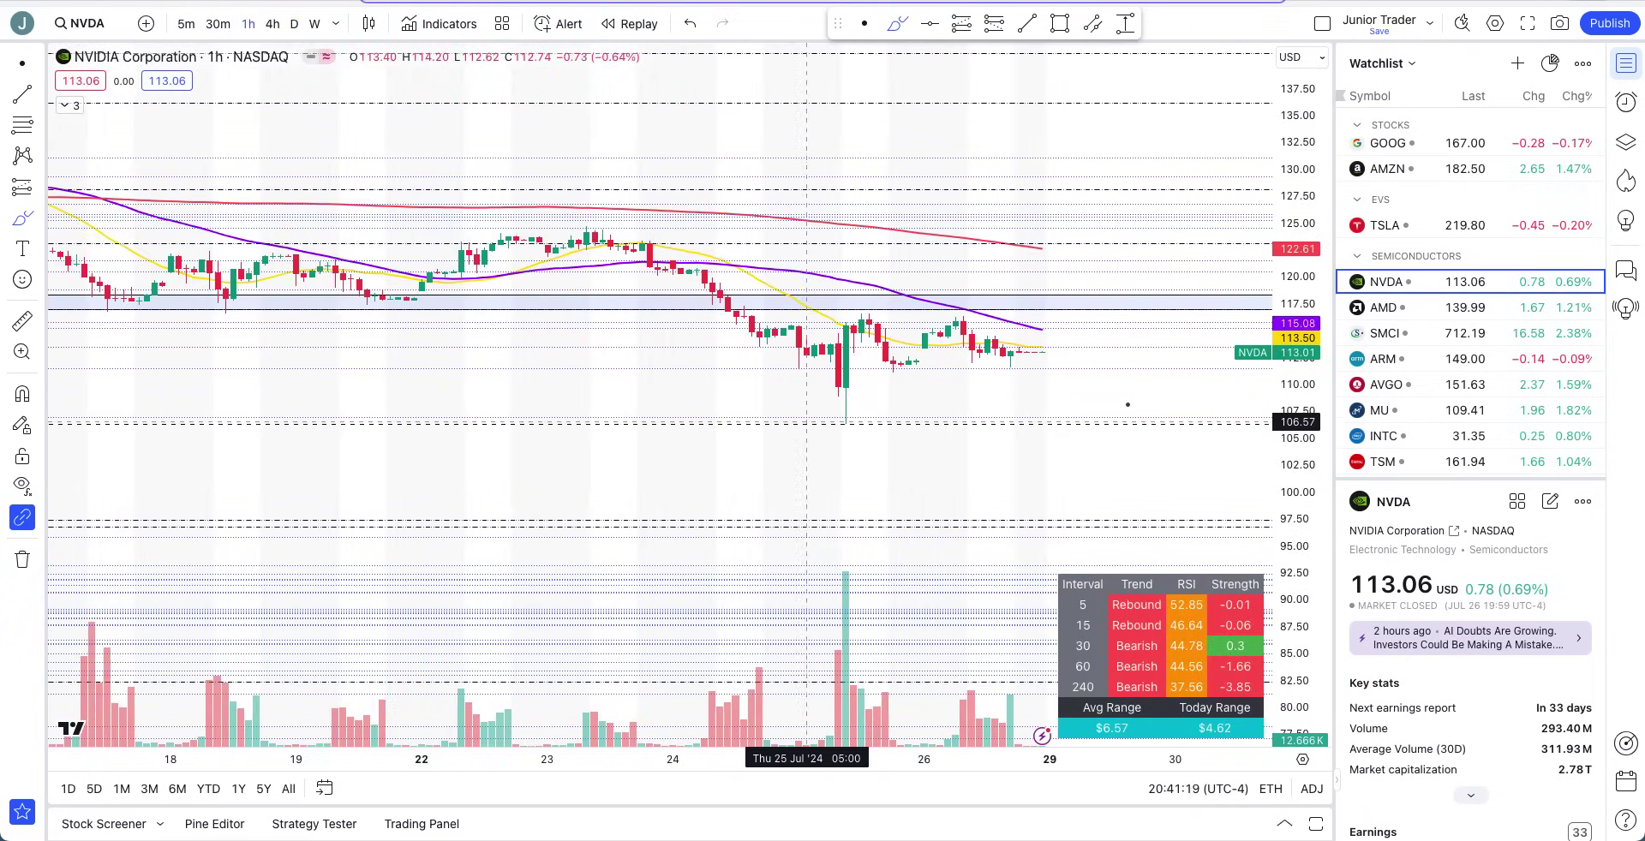
drag(1304, 274, 1304, 307)
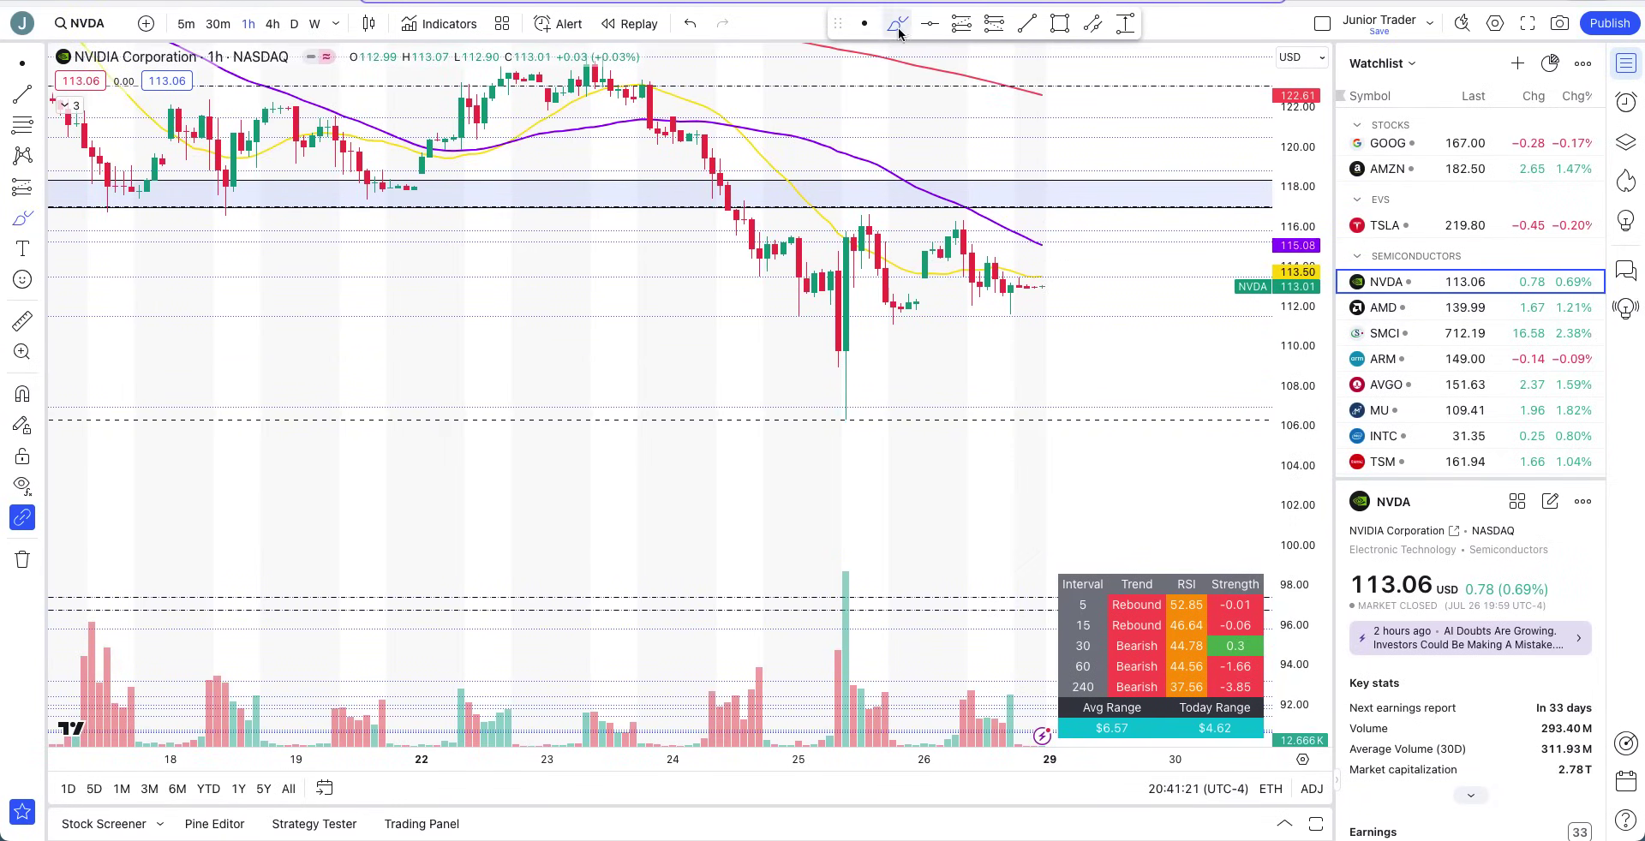
Brush trial marks to the right of and below the latest hourly candles, above the dashed 106 level, undoing each one.
mouse_move(1042, 421)
mouse_down()
mouse_move(1017, 368)
mouse_move(1040, 323)
mouse_move(1068, 323)
mouse_move(1086, 397)
mouse_move(1090, 368)
mouse_up()
key(ctrl+z)
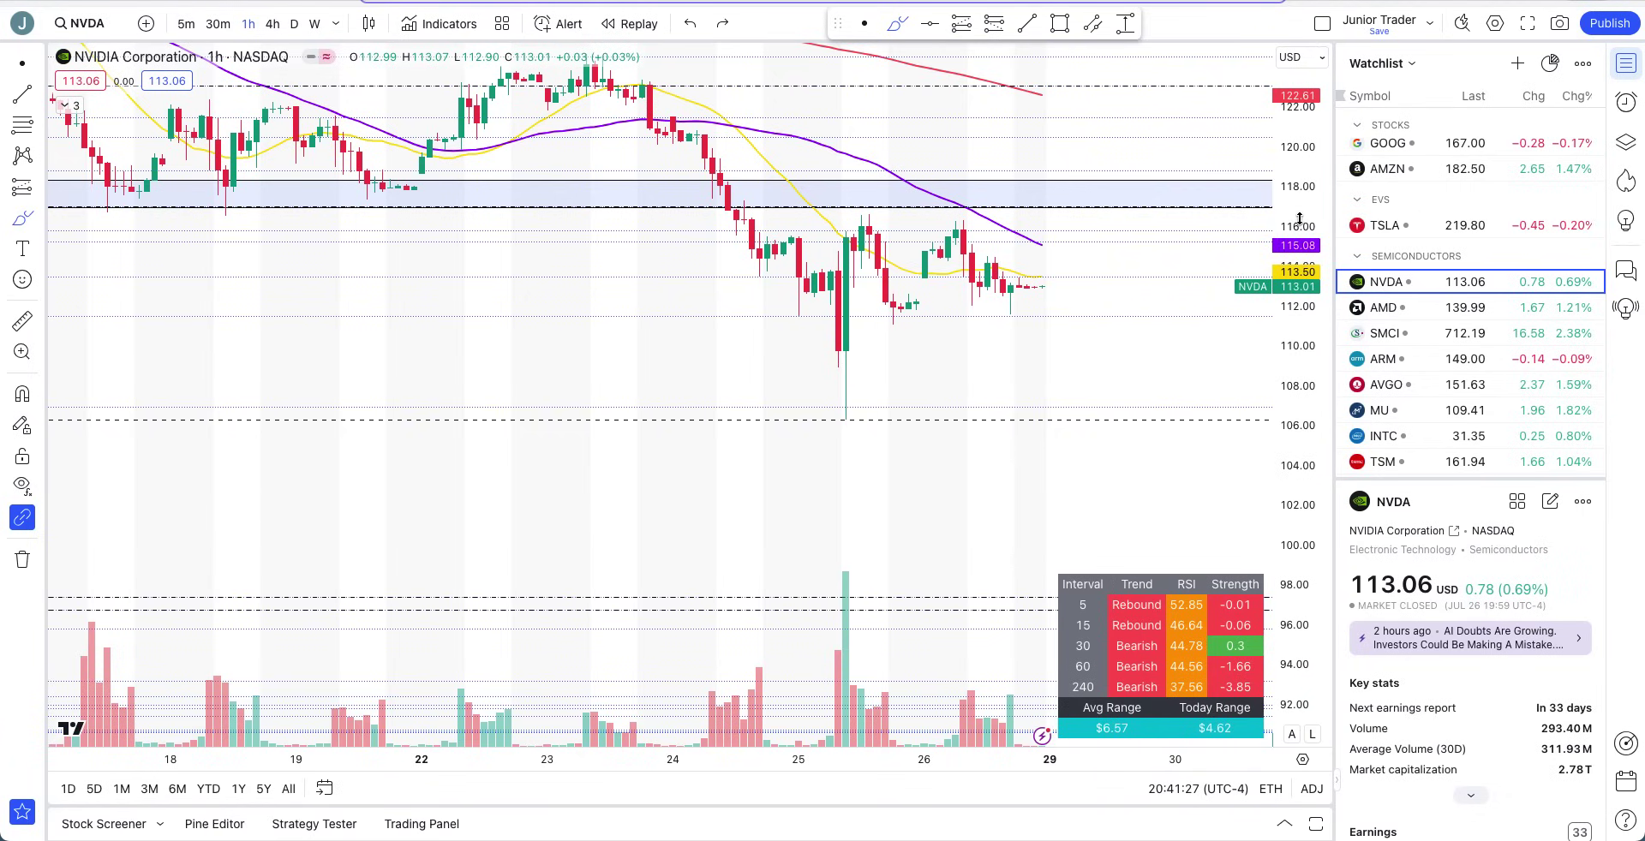
scroll(797, 480, down, 4)
scroll(734, 484, down, 1)
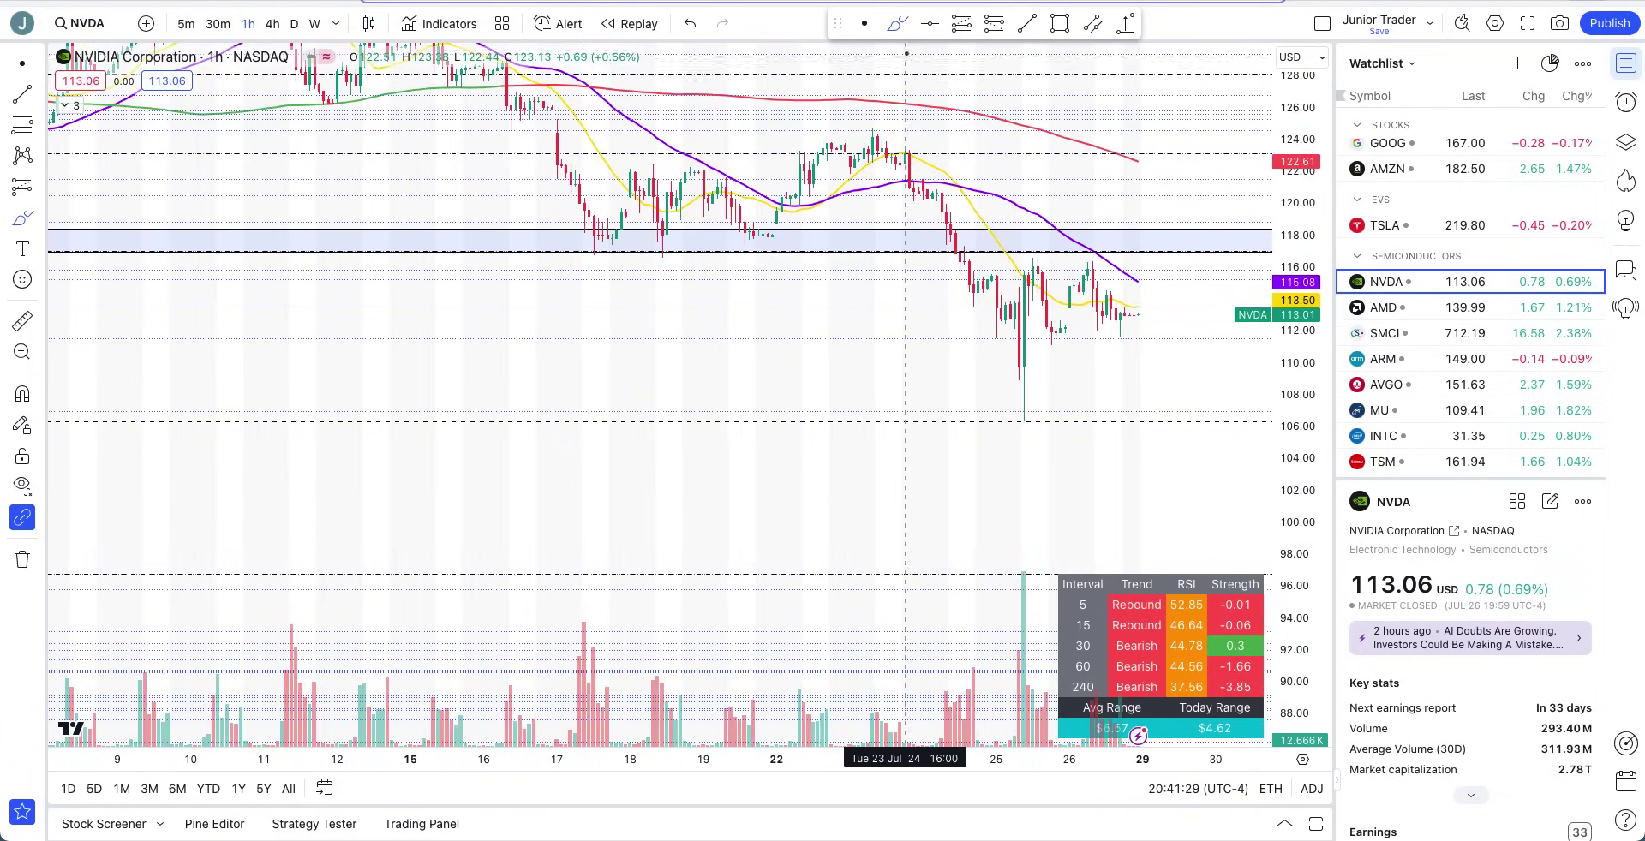
drag(945, 377, 696, 385)
click(893, 24)
mouse_move(894, 378)
mouse_down()
mouse_move(878, 420)
mouse_move(942, 390)
mouse_move(894, 379)
mouse_up()
key(ctrl+z)
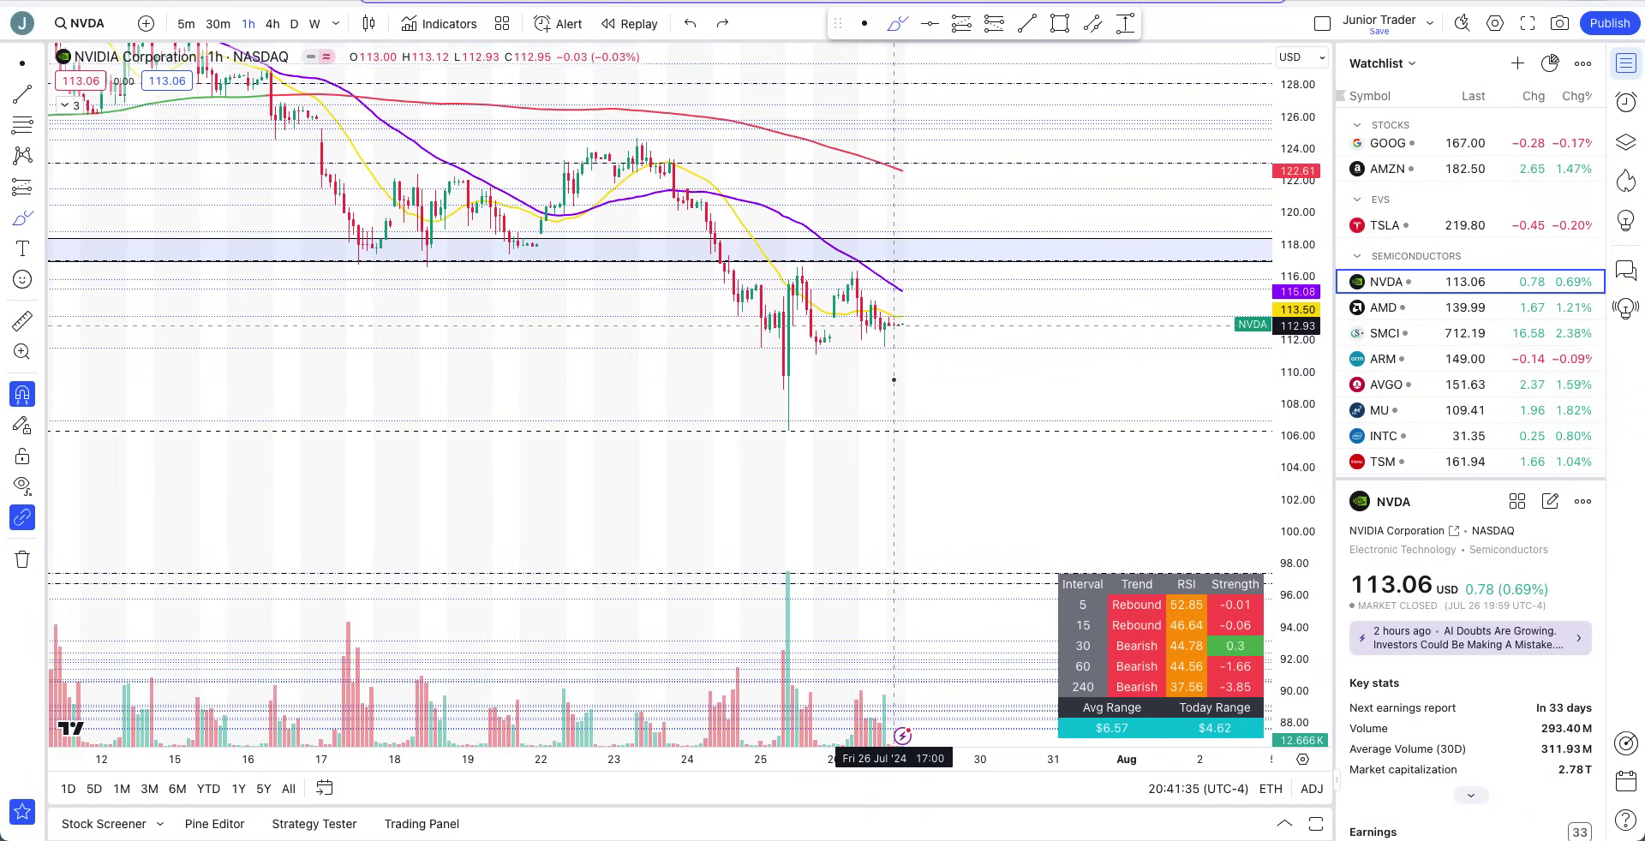
Examine the latest hourly candles between the dashed 106 level and the rectangle zone near 118.
scroll(894, 378, up, 4)
scroll(893, 379, up, 2)
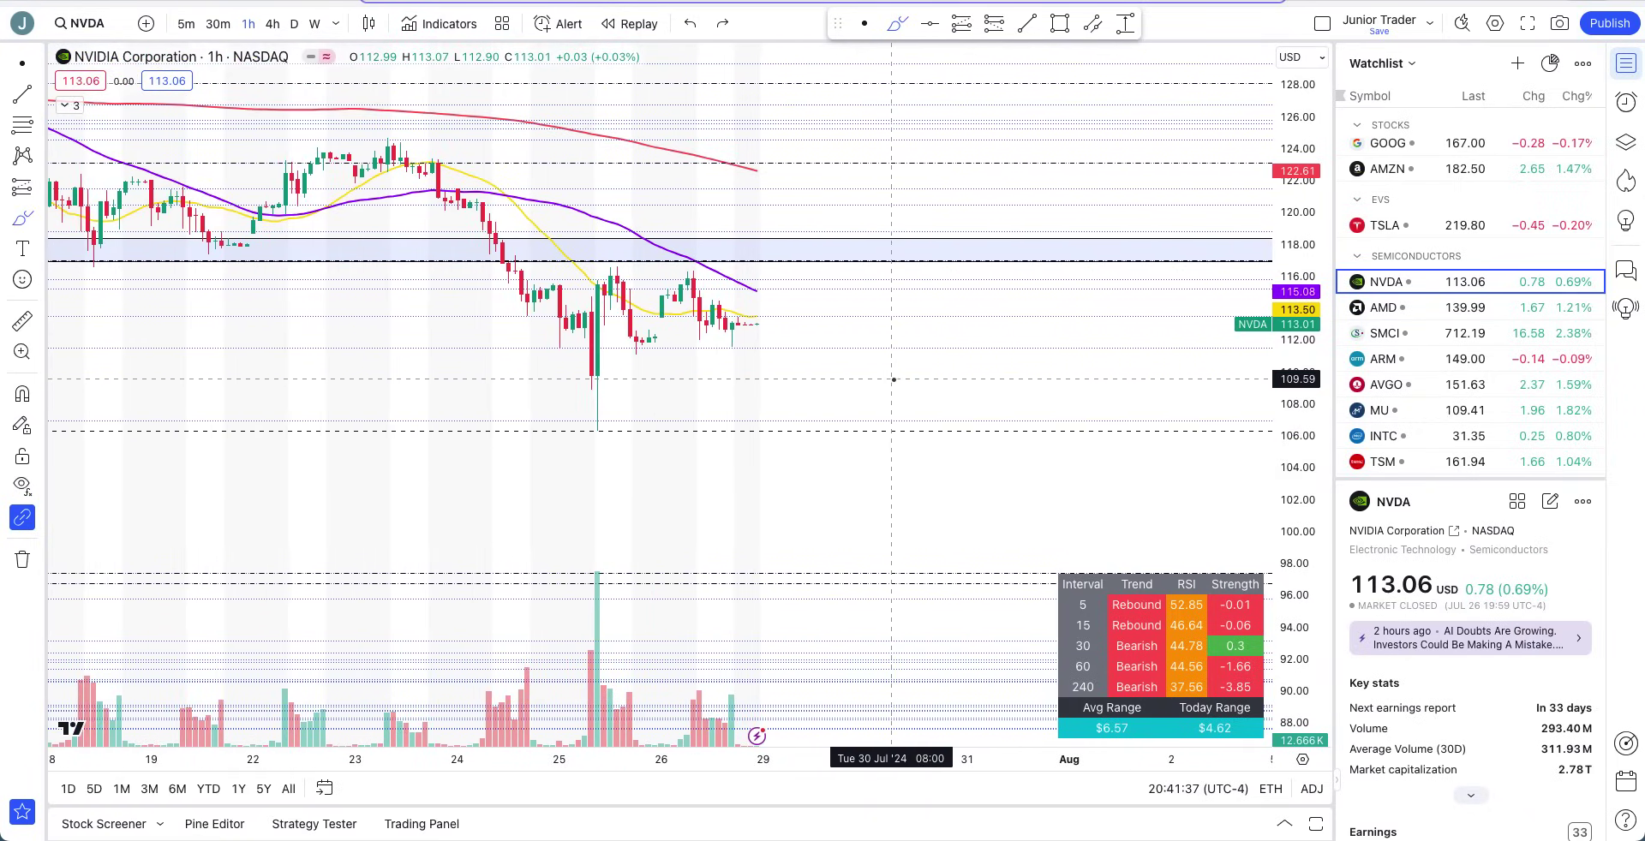
drag(818, 216, 899, 280)
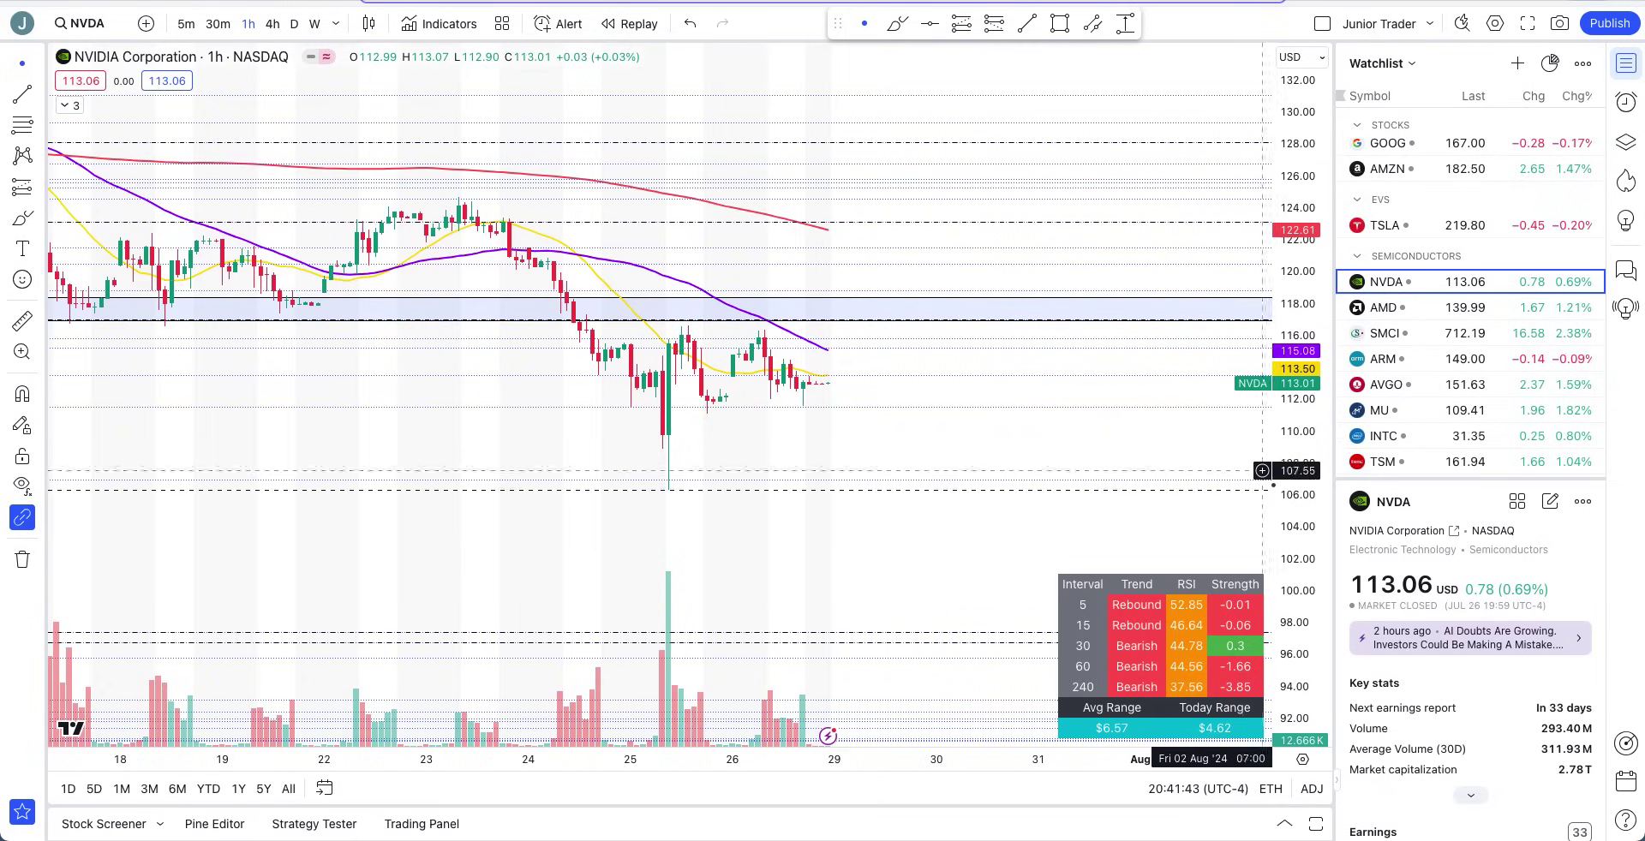
Compress the price scale slightly, brush a circle around the long lower wick of the July 25 candle, and undo it.
drag(1294, 512, 1303, 369)
click(897, 23)
mouse_move(683, 408)
mouse_down()
mouse_move(639, 441)
mouse_move(665, 503)
mouse_move(708, 413)
mouse_move(675, 400)
mouse_up()
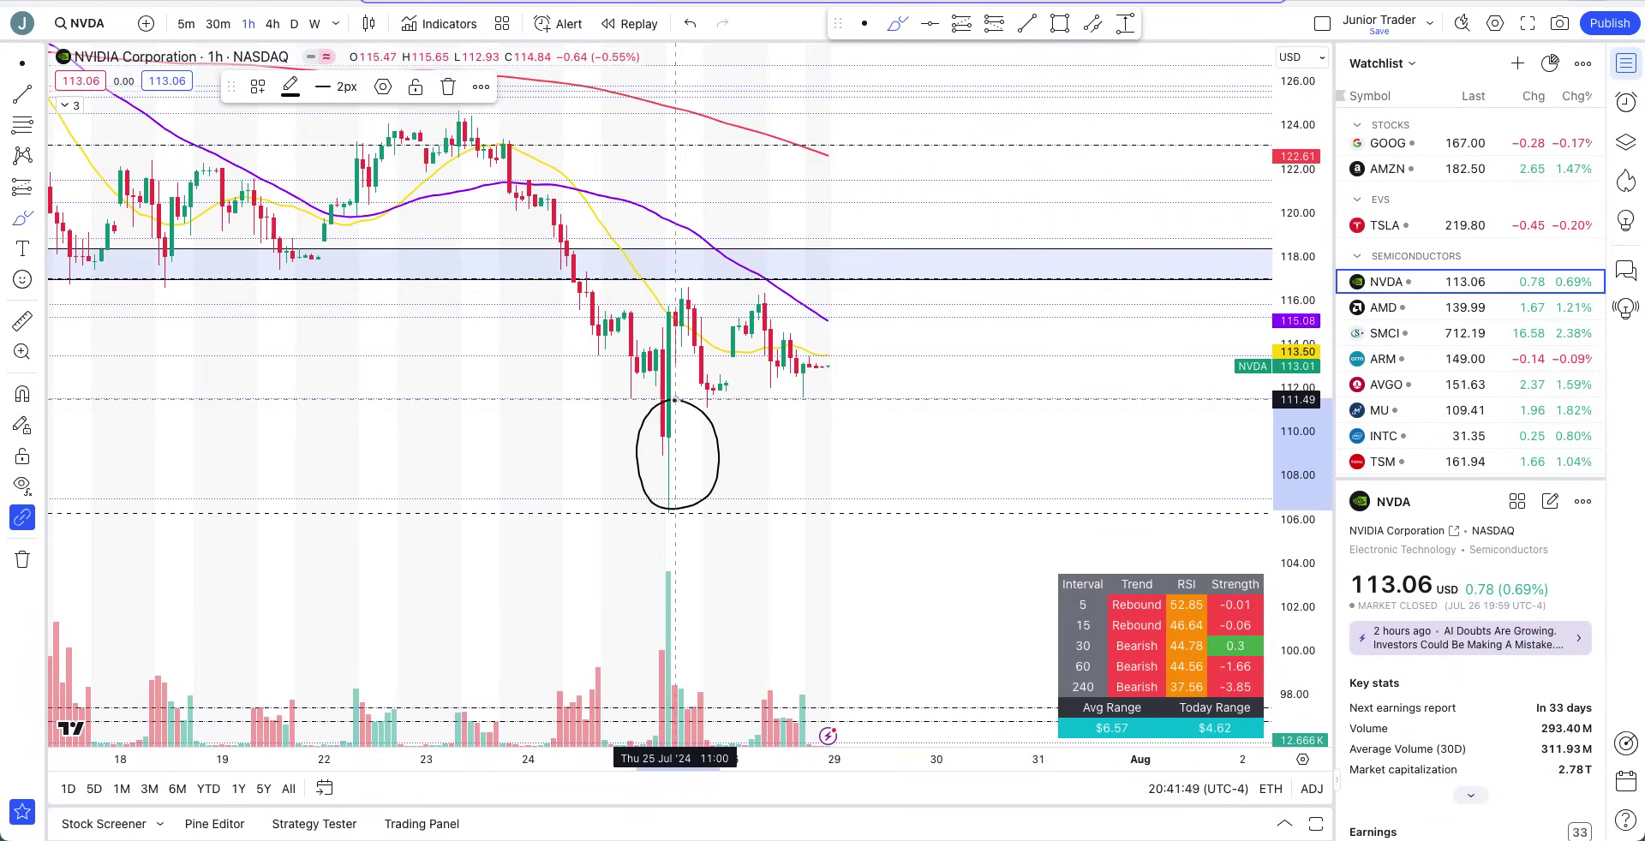
key(ctrl+z)
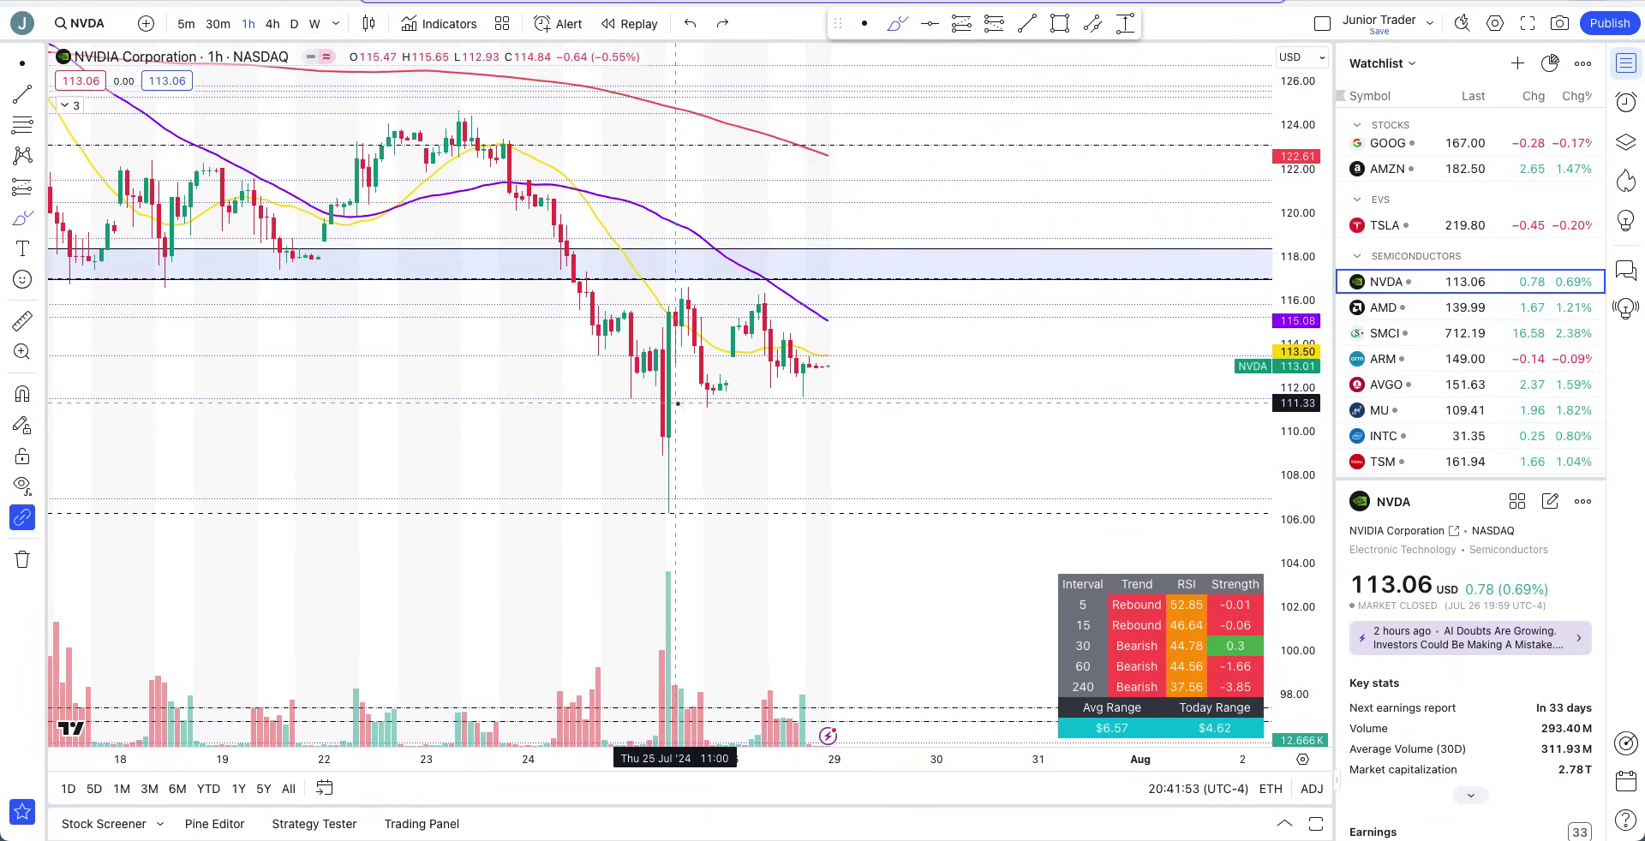
Brush the bounce off the July 25 low and the swings through the July 26 candles, undoing the swing mark.
click(684, 512)
mouse_move(684, 512)
mouse_down()
mouse_move(650, 444)
mouse_move(691, 413)
mouse_up()
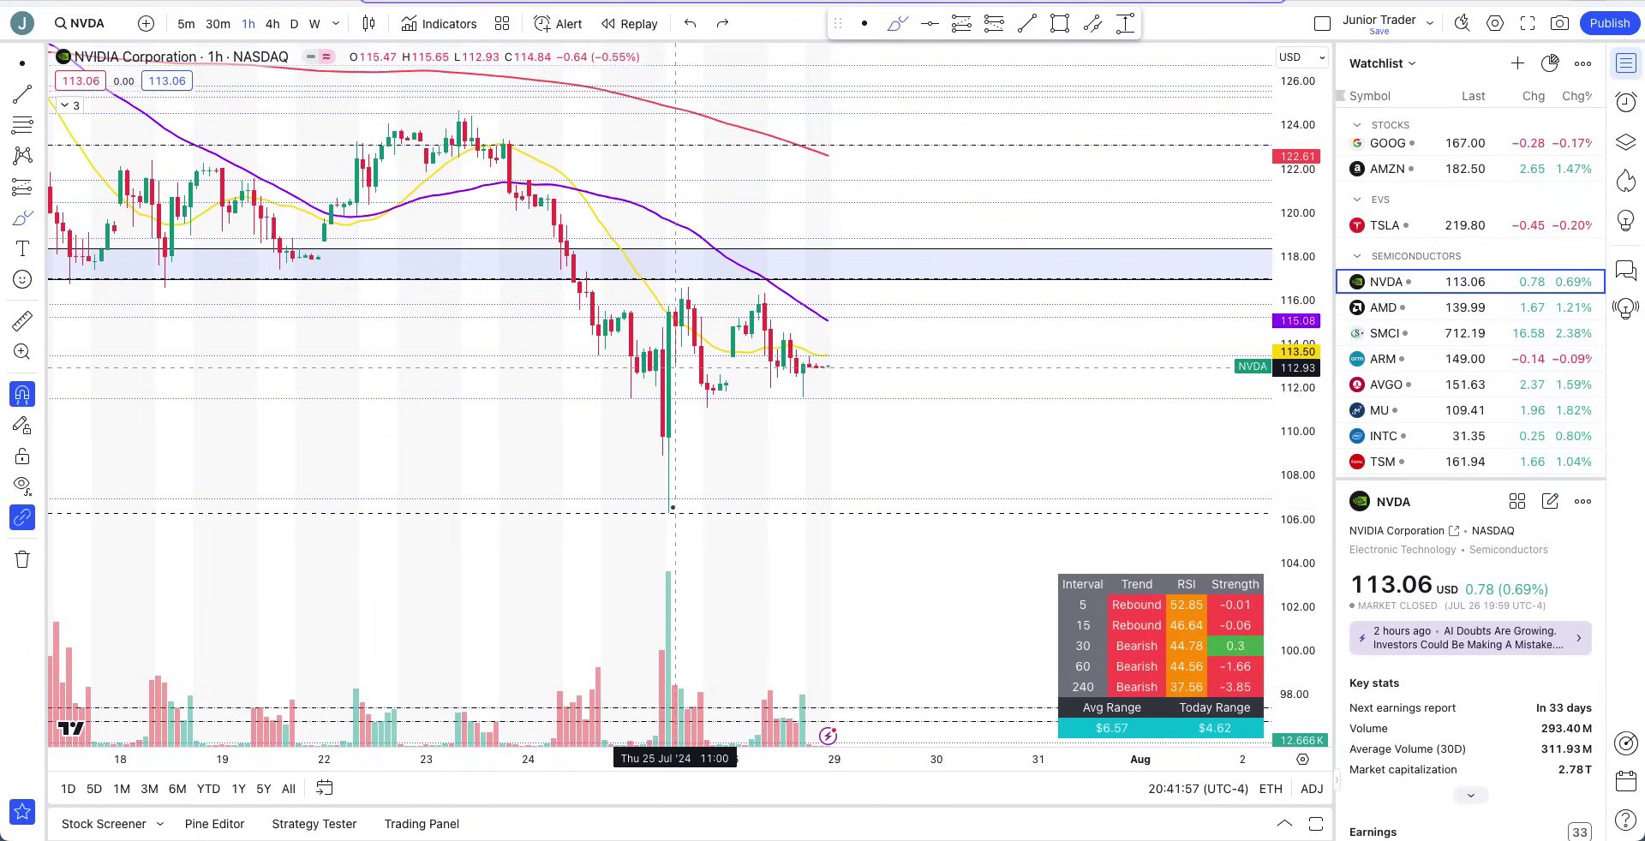
mouse_move(691, 317)
mouse_down()
mouse_move(709, 386)
mouse_move(745, 342)
mouse_move(763, 338)
mouse_move(769, 369)
mouse_move(790, 342)
mouse_up()
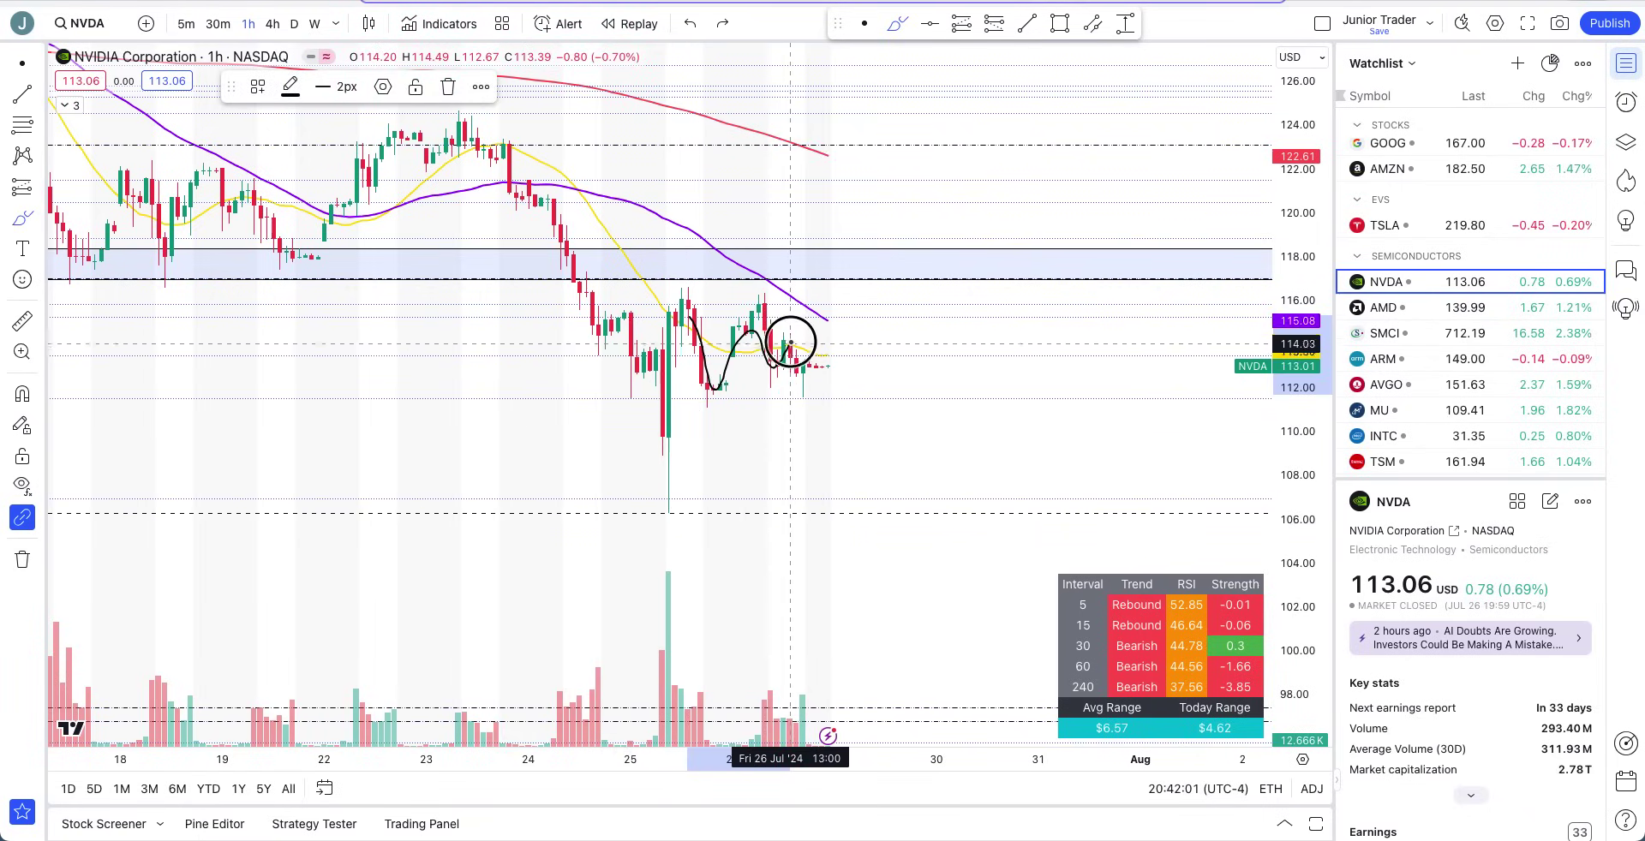
key(ctrl+z)
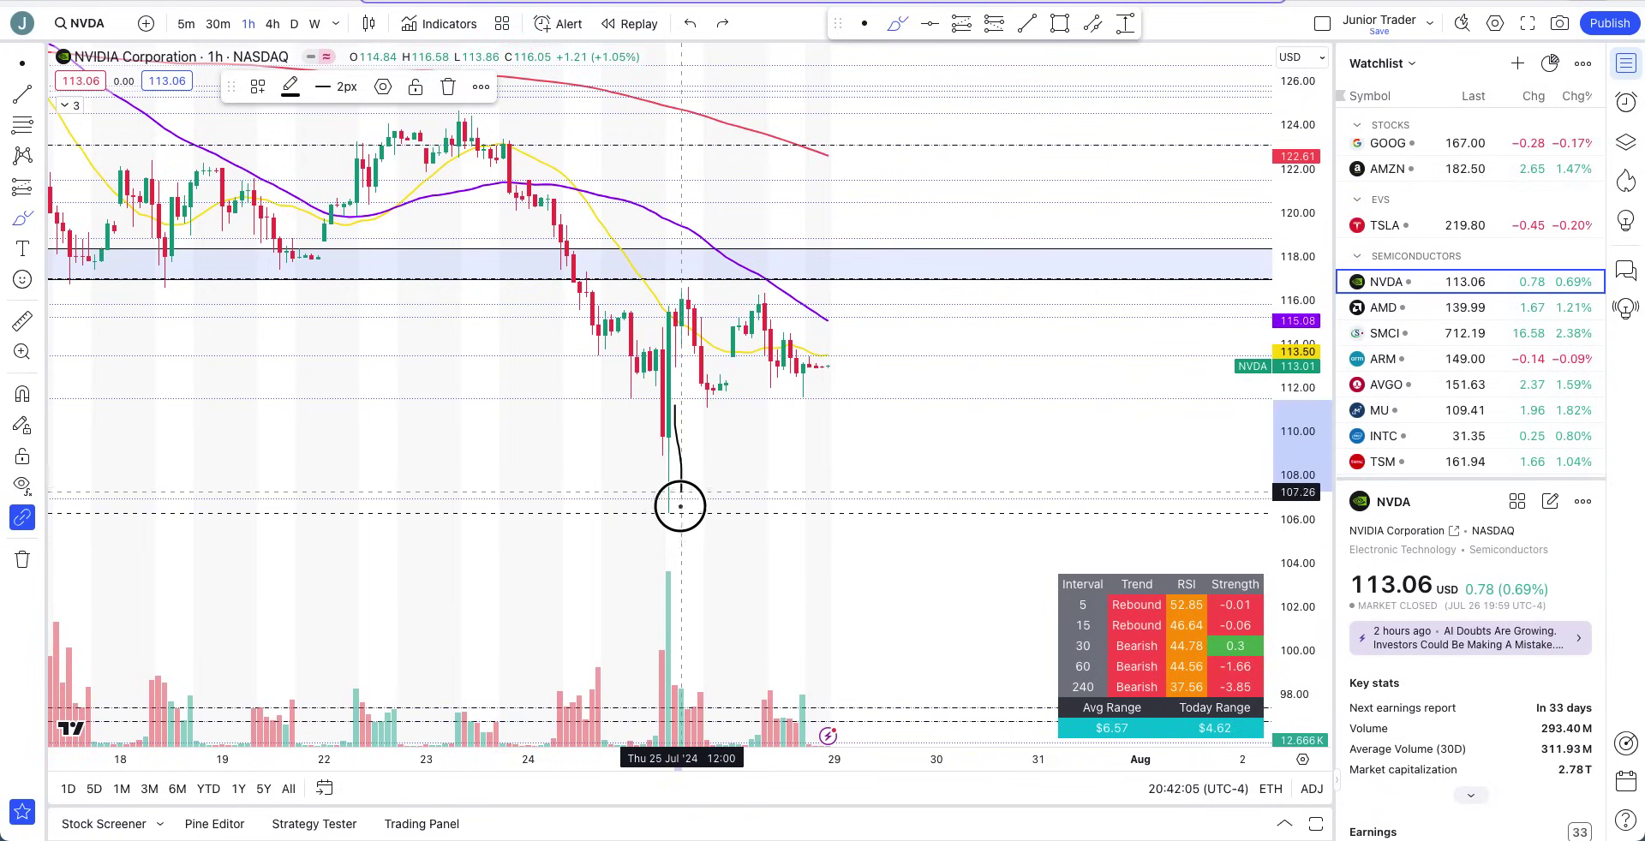
Brush a flat stroke near 109.5 below the latest candles, undo it, and brush a vertical stroke from about 112 to 108.
drag(693, 442, 867, 435)
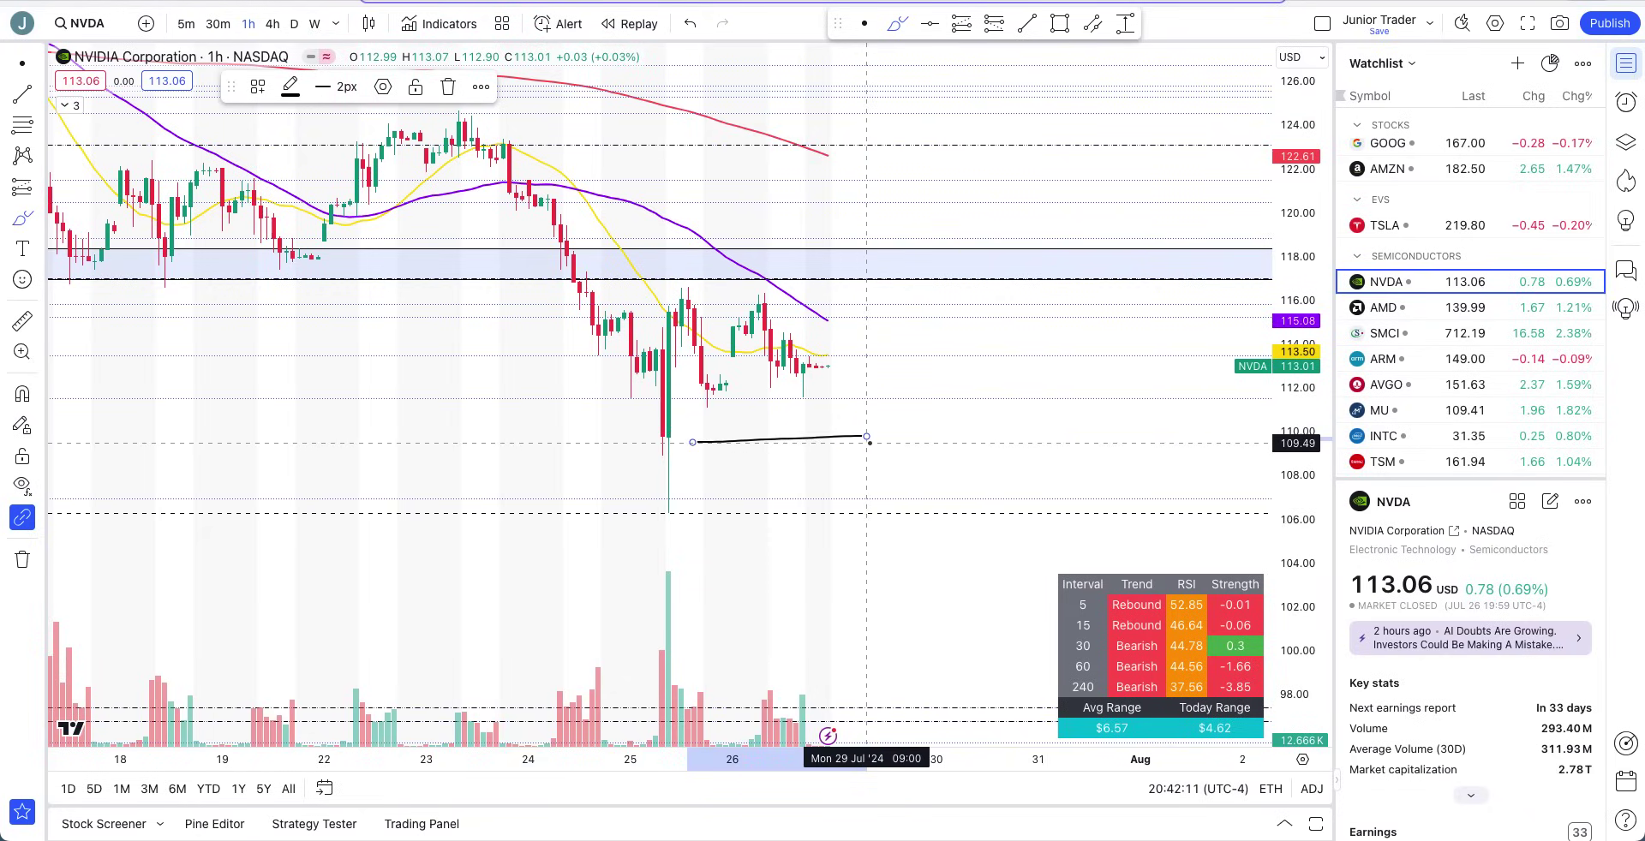
key(ctrl+z)
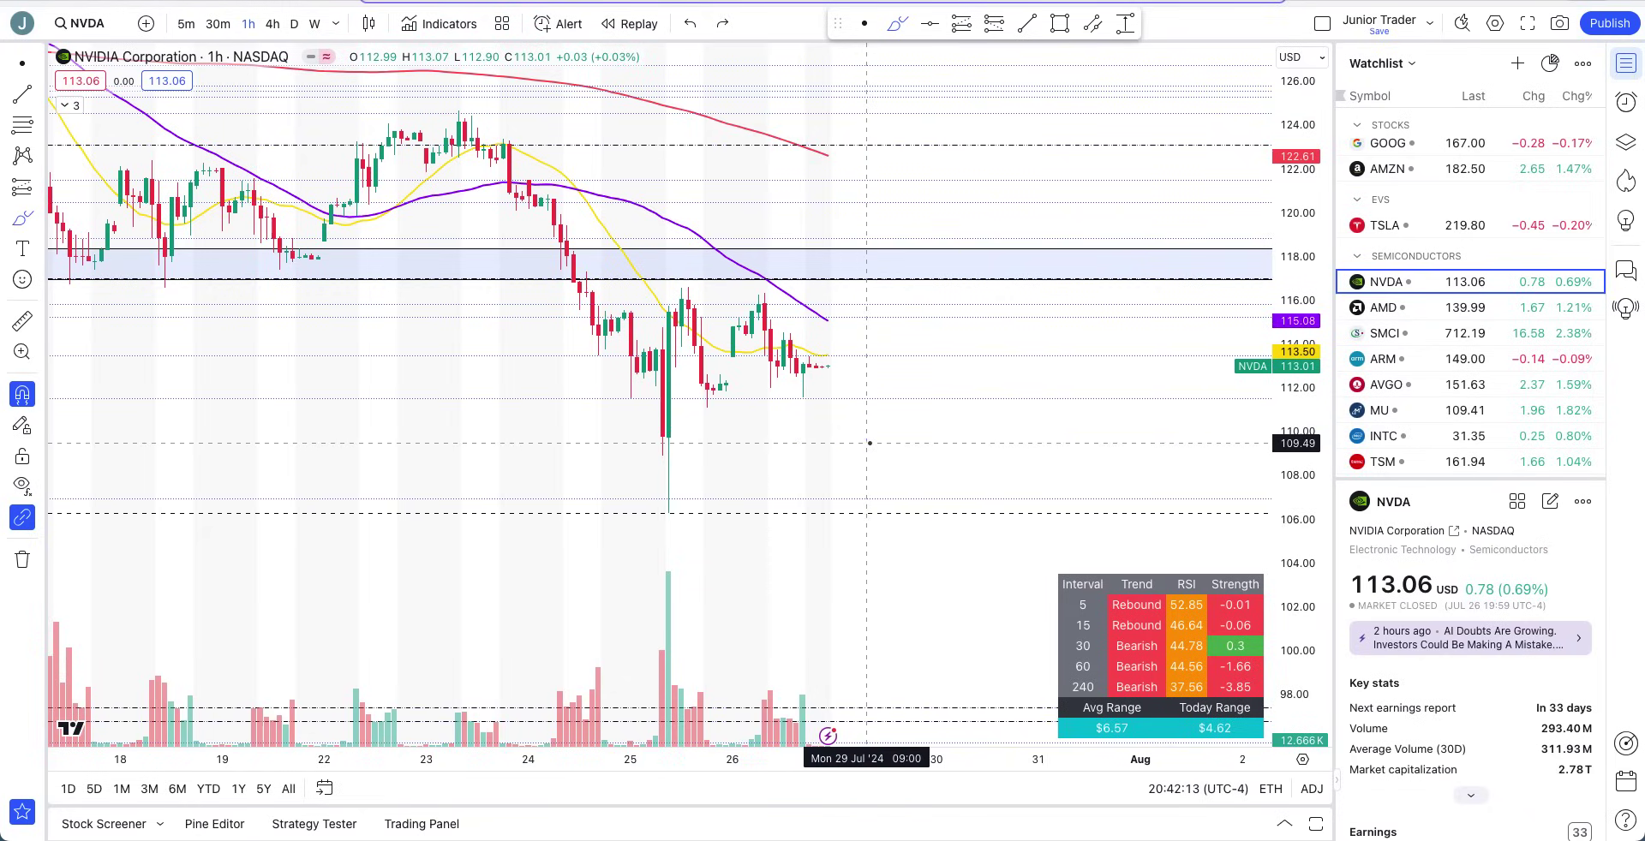
drag(847, 391, 849, 478)
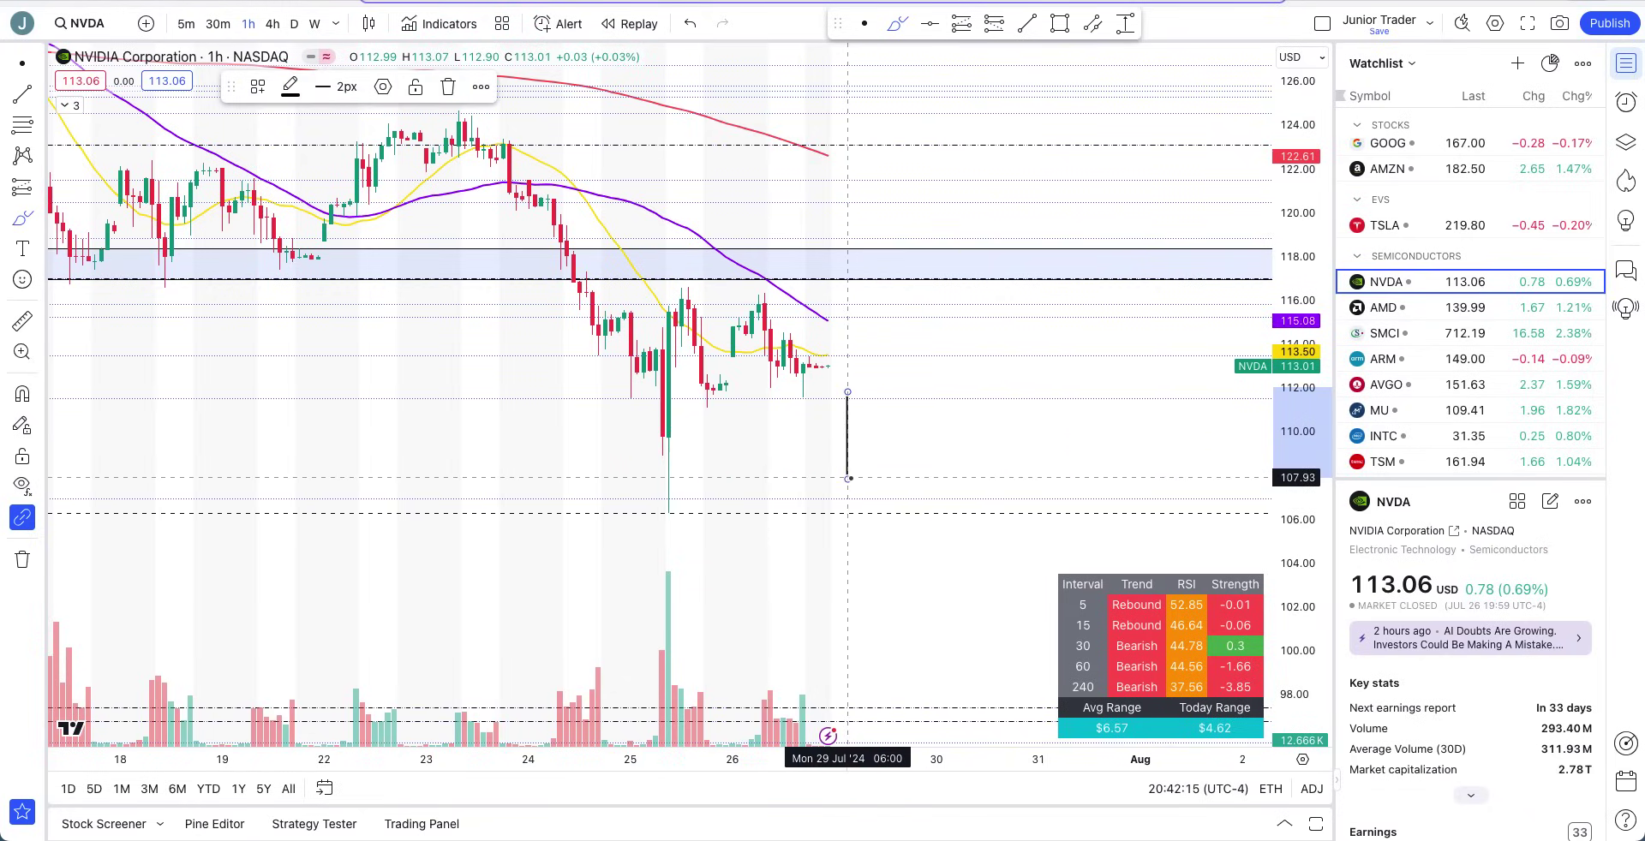
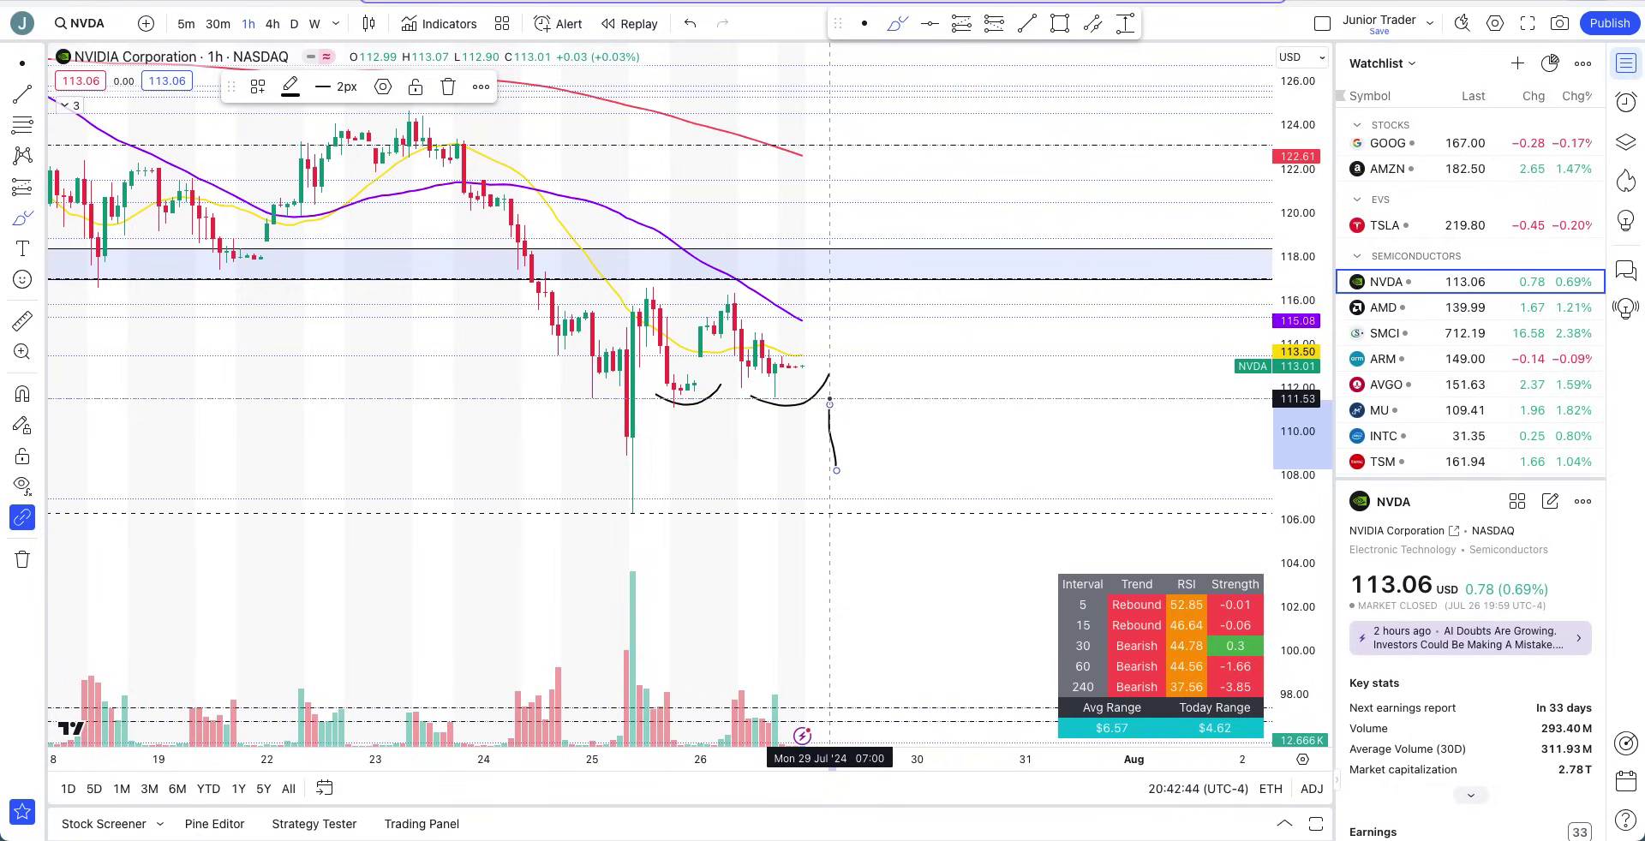
Brush a downward stroke from about 111.5 to 107.4, undo it with the two support arcs, and repeat and undo a similar stroke.
drag(829, 400, 837, 490)
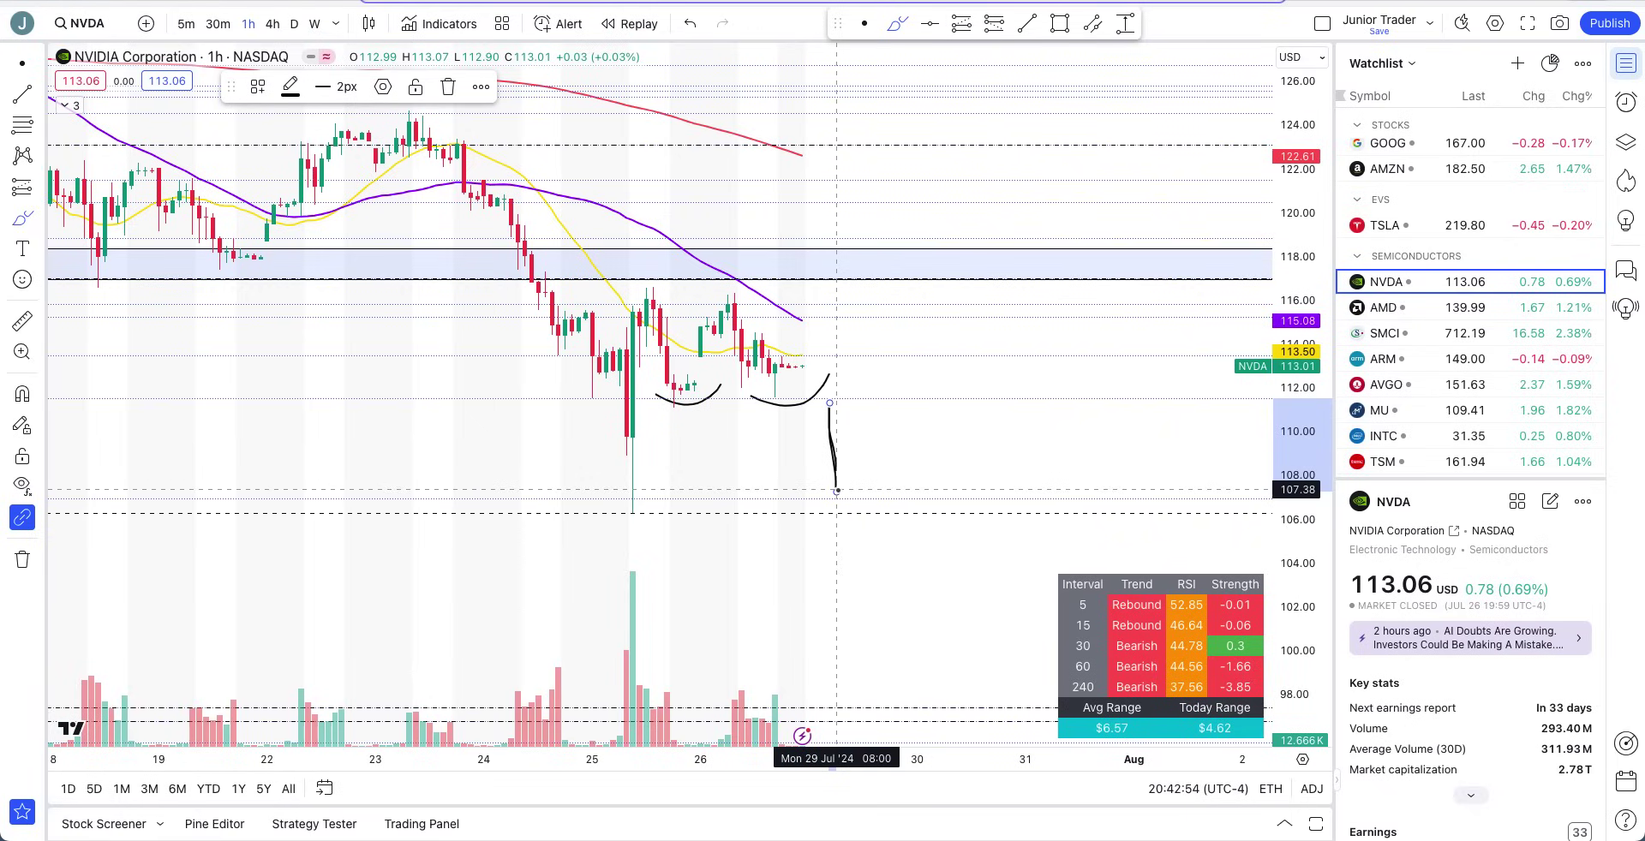
key(ctrl+z)
key(ctrl+z)
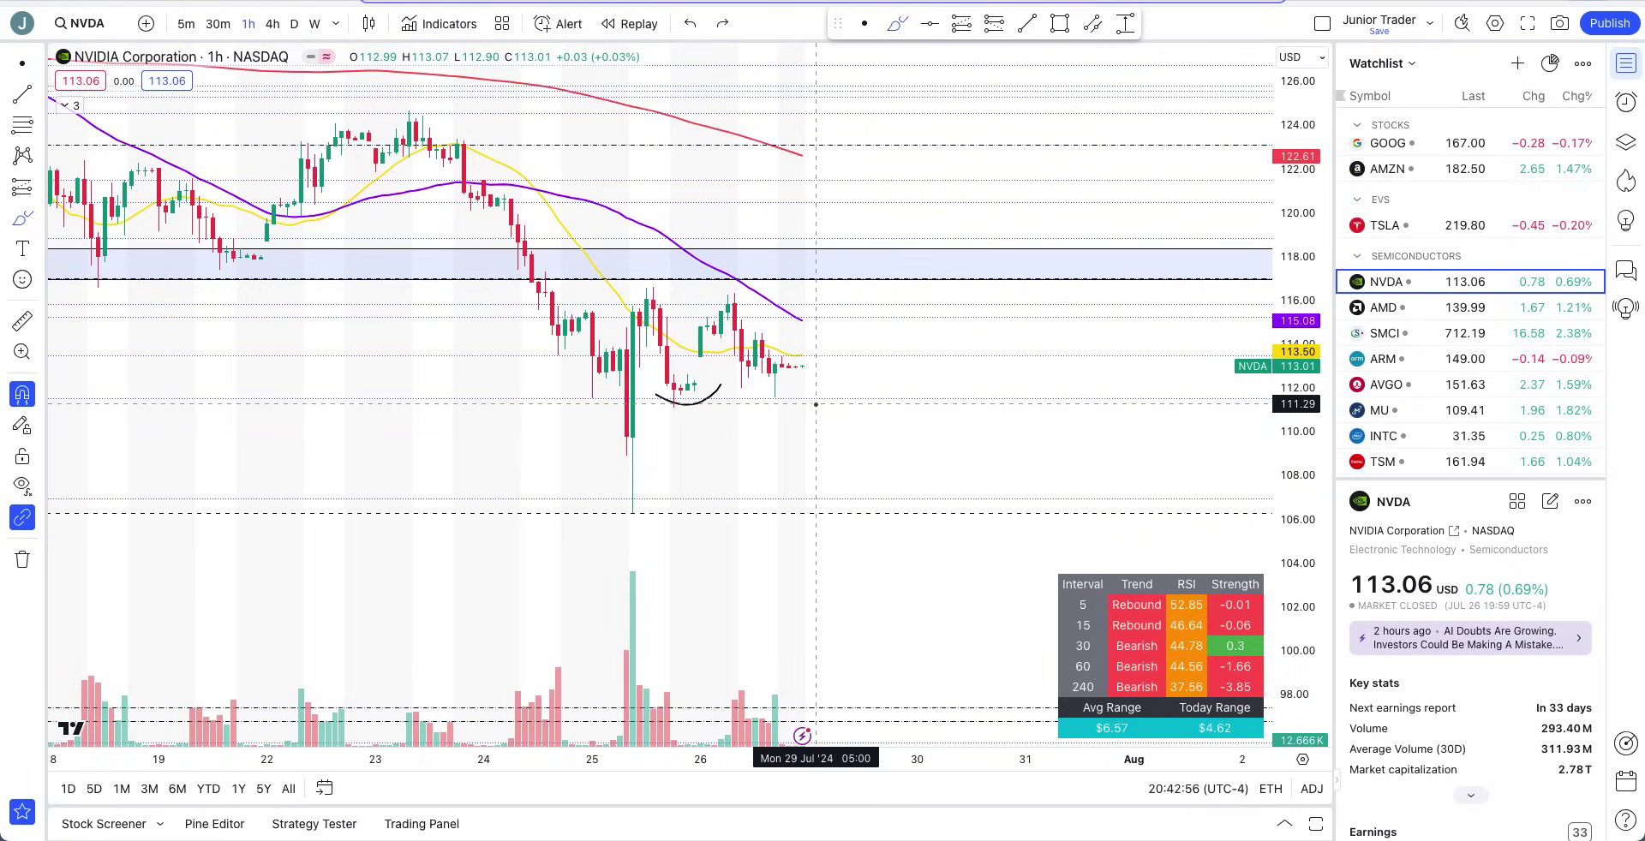
key(ctrl+z)
drag(816, 396, 822, 476)
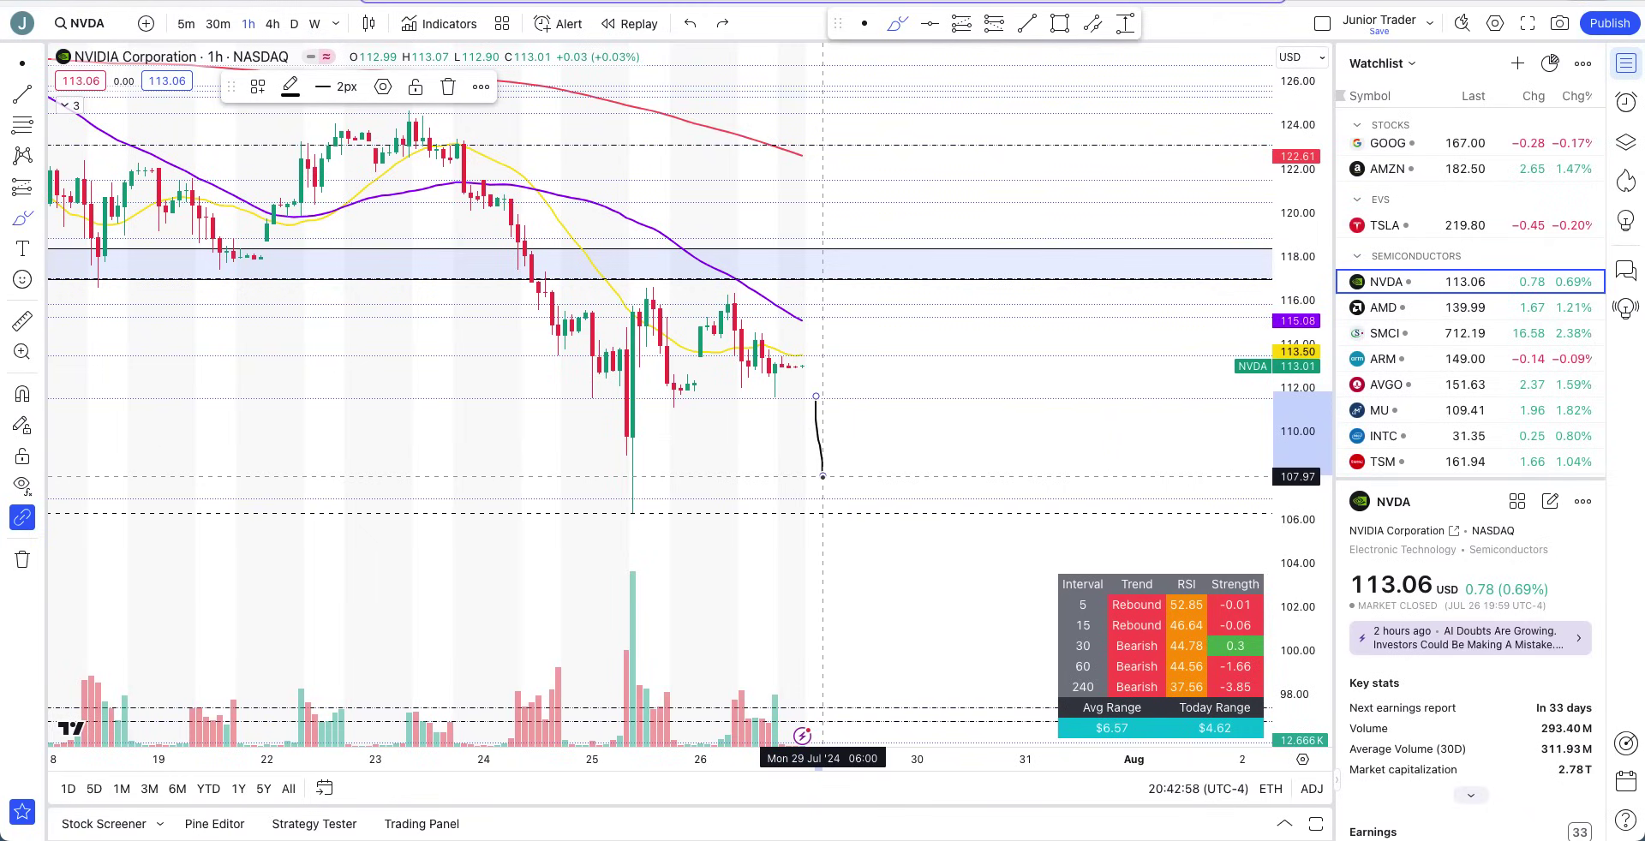
key(ctrl+z)
Circle the lower wick of the July 25 candle down to the dashed 106 level with the brush, and undo it.
scroll(822, 477, up, 1)
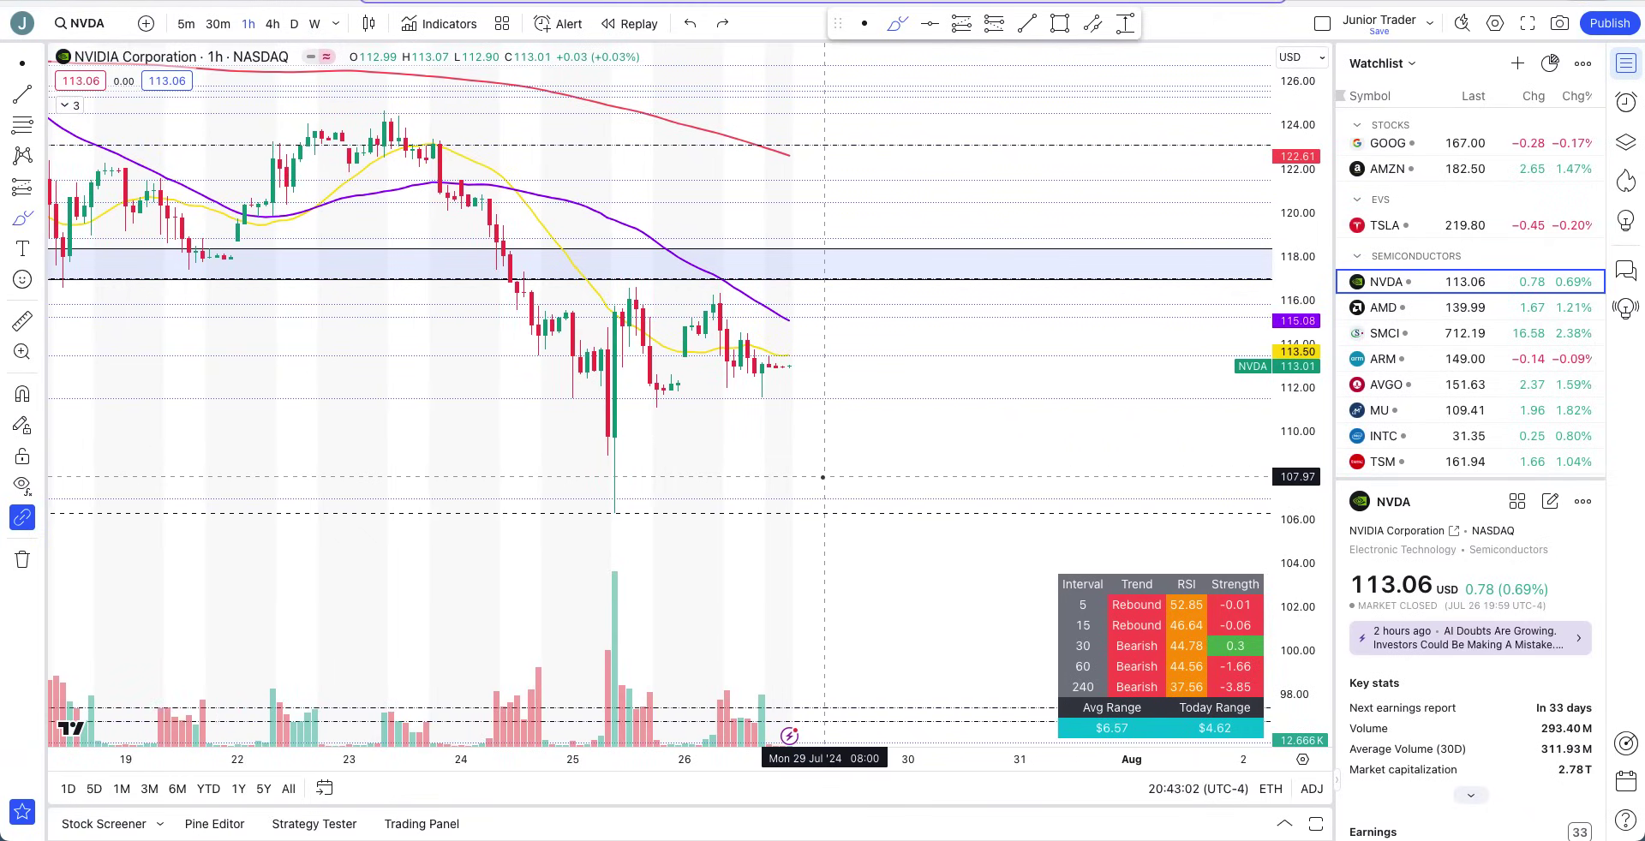
mouse_move(615, 443)
mouse_down()
mouse_move(591, 488)
mouse_move(652, 488)
mouse_move(609, 429)
mouse_up()
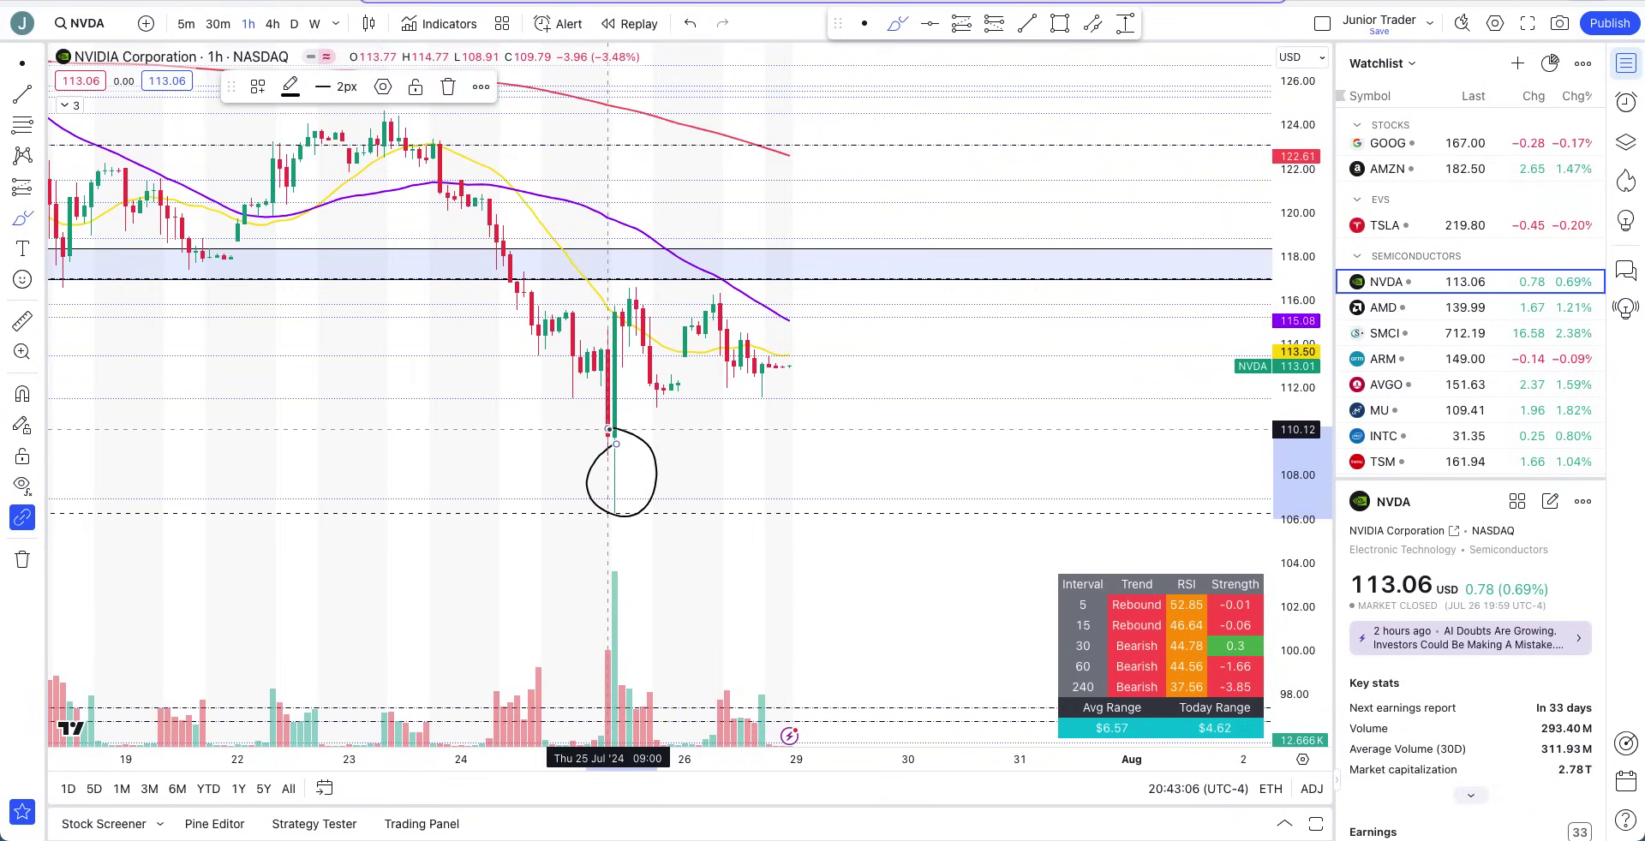
key(ctrl+z)
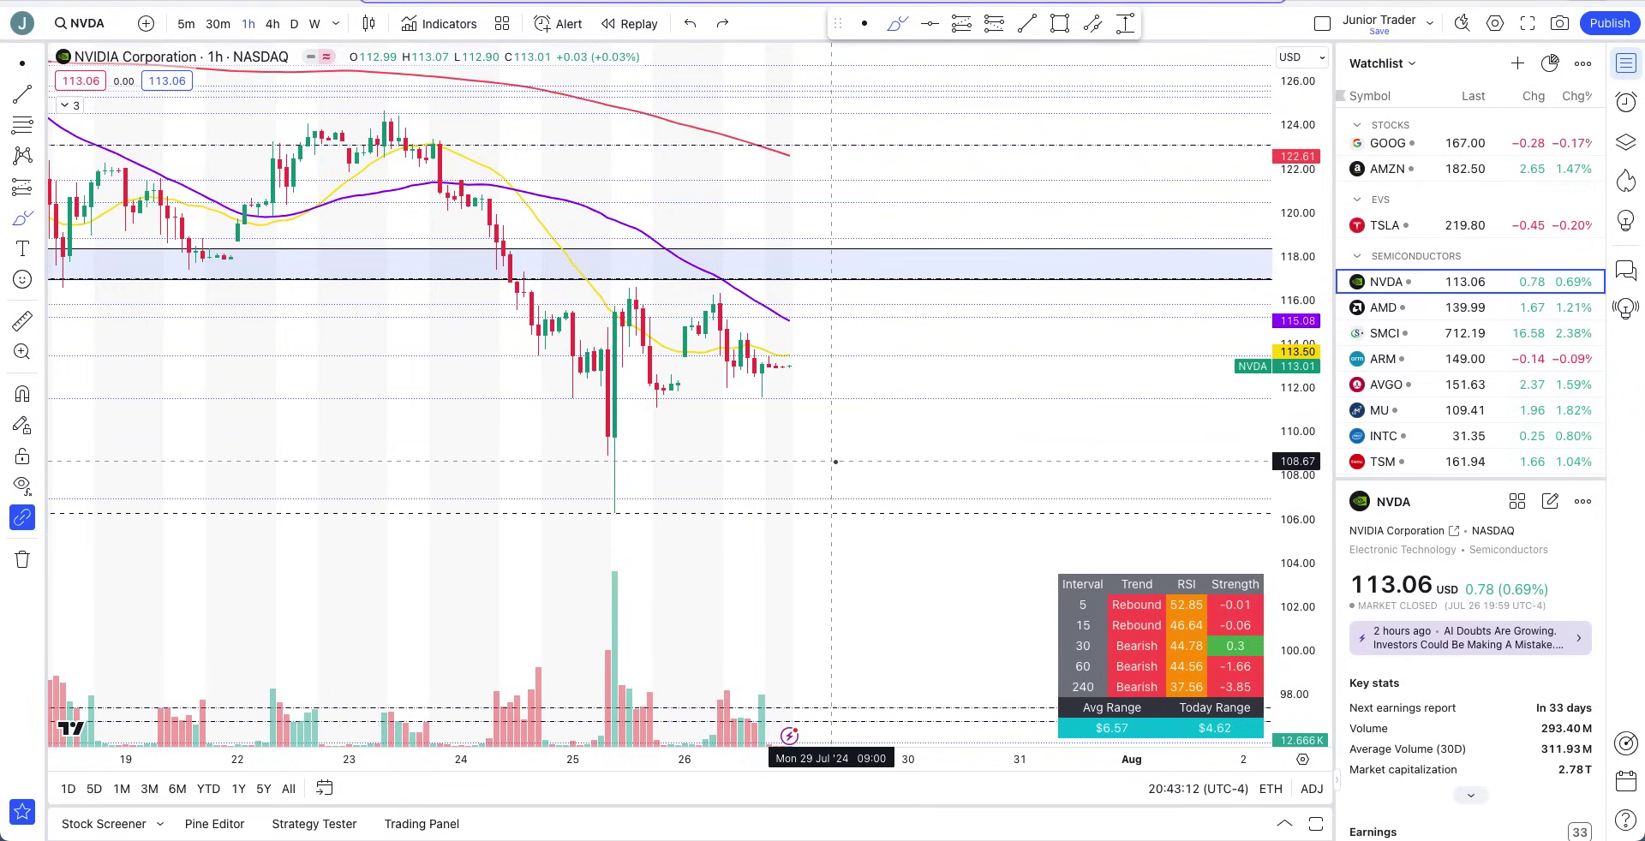
Switch NVDA to the 5-minute timeframe and view the price action from July 24 through the latest candles.
click(188, 23)
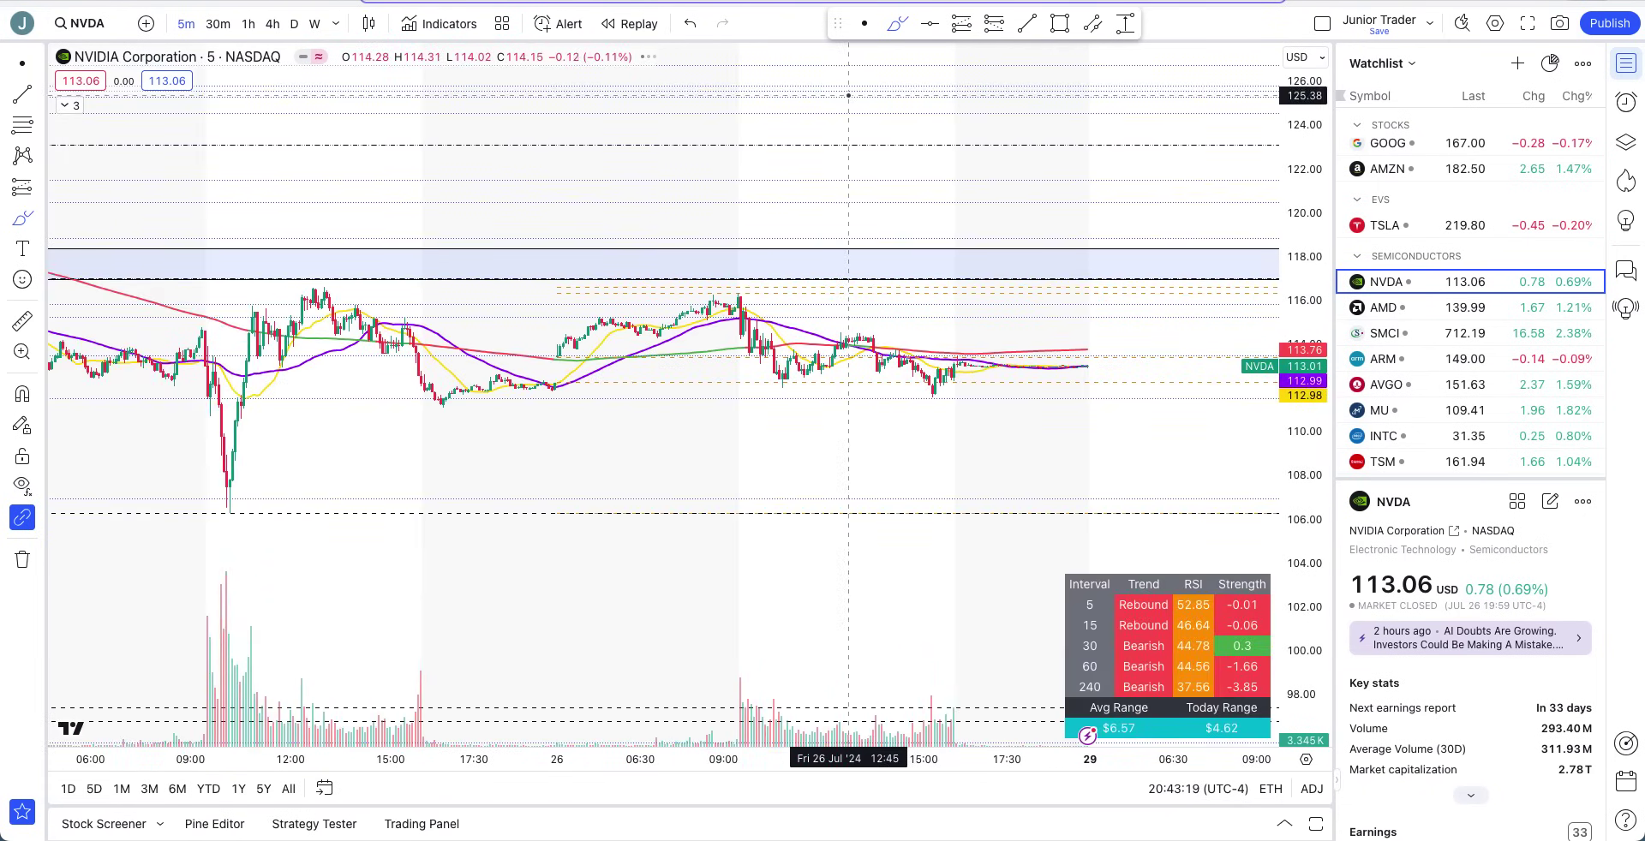
drag(802, 438, 681, 391)
scroll(682, 391, down, 3)
click(896, 24)
scroll(681, 429, down, 3)
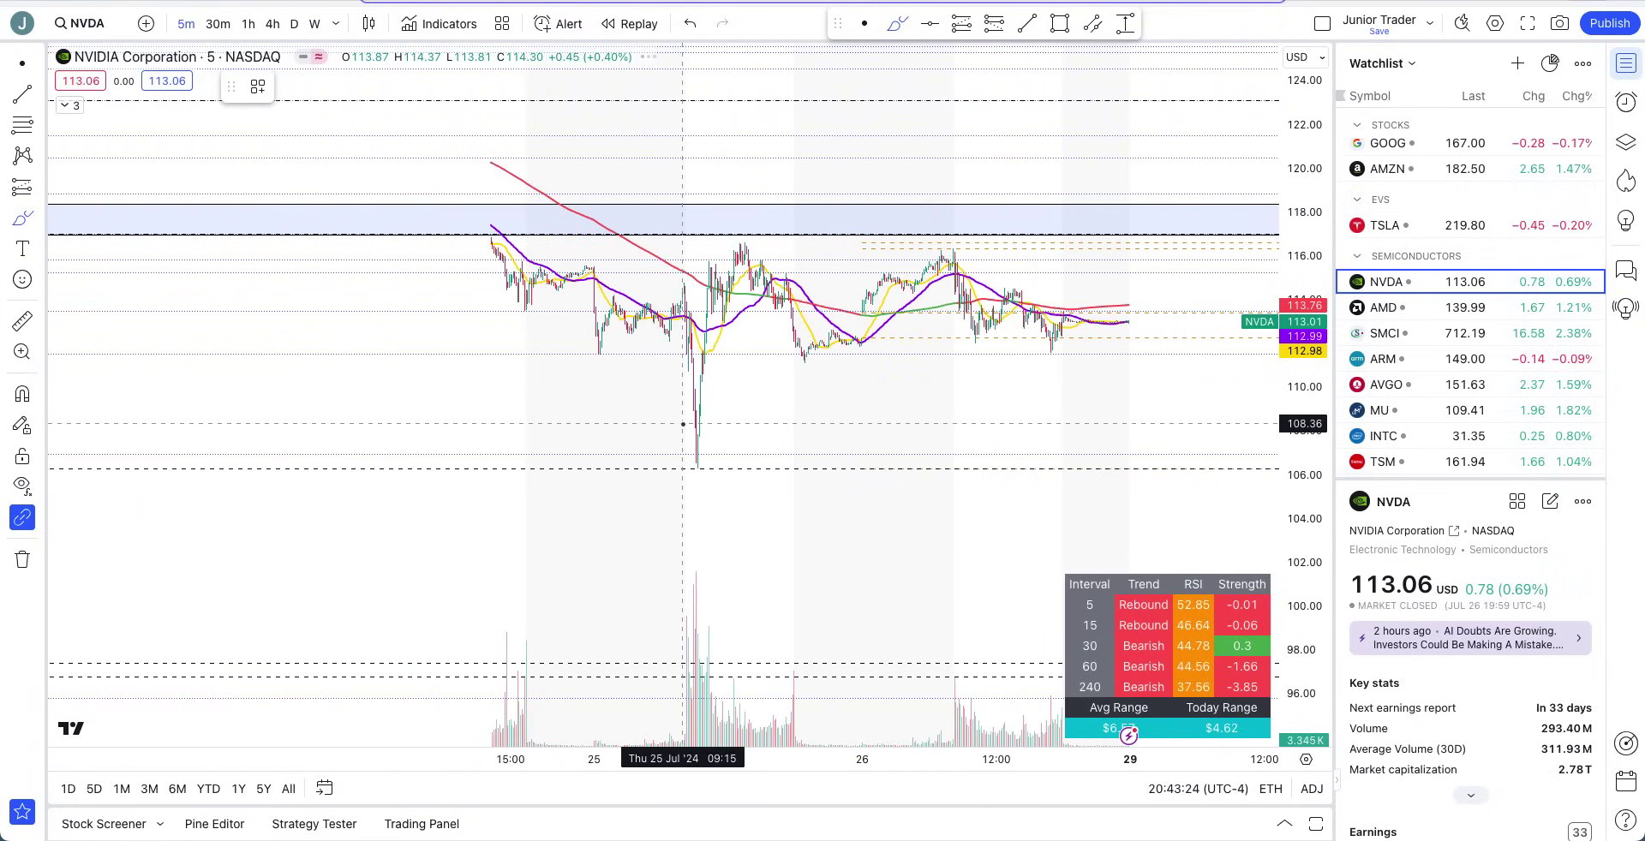
Brush a small squiggle near 108 and a rising stroke to the right of the latest 5-minute candles, undoing both.
mouse_move(1158, 406)
mouse_down()
mouse_move(1168, 430)
mouse_move(1176, 417)
mouse_up()
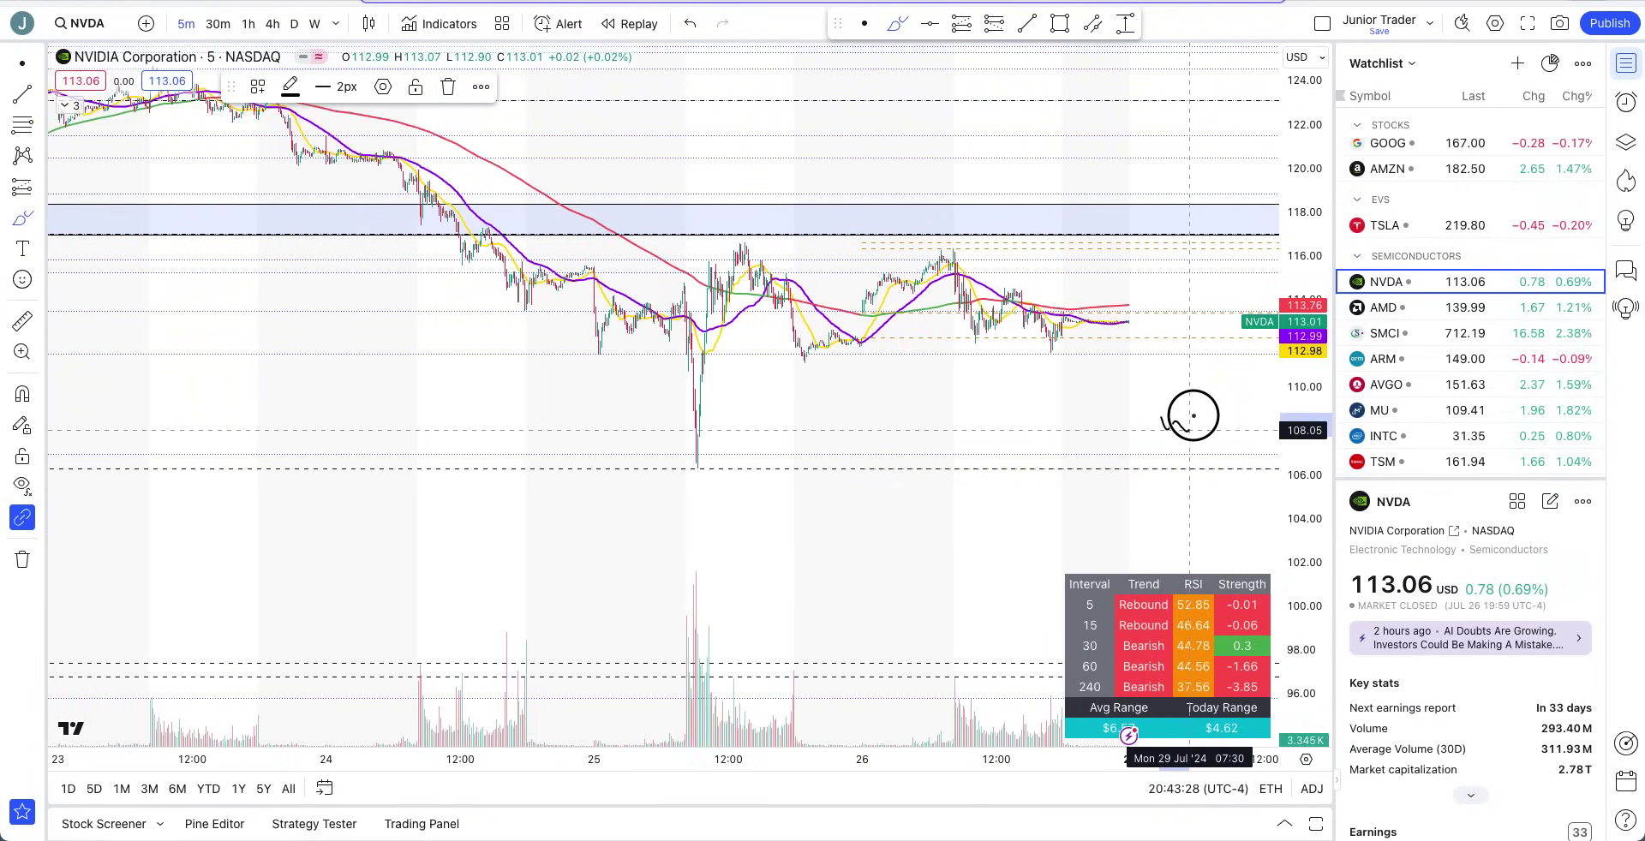
key(ctrl+z)
scroll(1196, 409, down, 1)
scroll(1196, 410, up, 2)
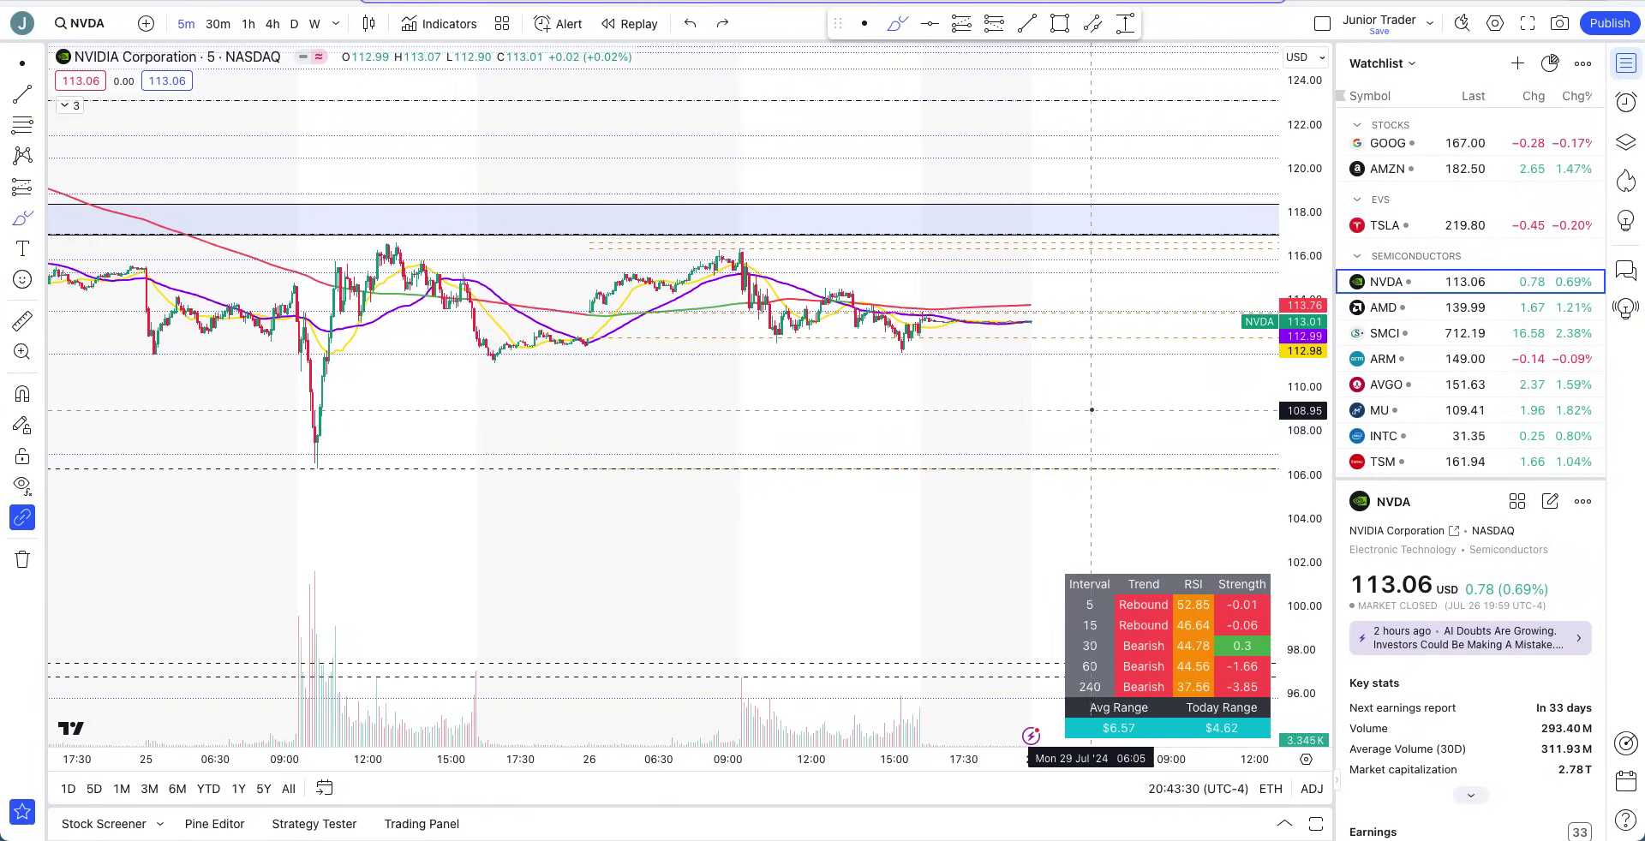
mouse_move(1081, 407)
mouse_down()
mouse_move(1105, 433)
mouse_move(1153, 368)
mouse_up()
key(ctrl+z)
Circle the Today Range value in the indicator table, undo it, and brush and undo a short rising stroke above the 106 level.
mouse_move(1233, 709)
mouse_down()
mouse_move(1194, 716)
mouse_move(1223, 751)
mouse_move(1253, 727)
mouse_move(1232, 700)
mouse_up()
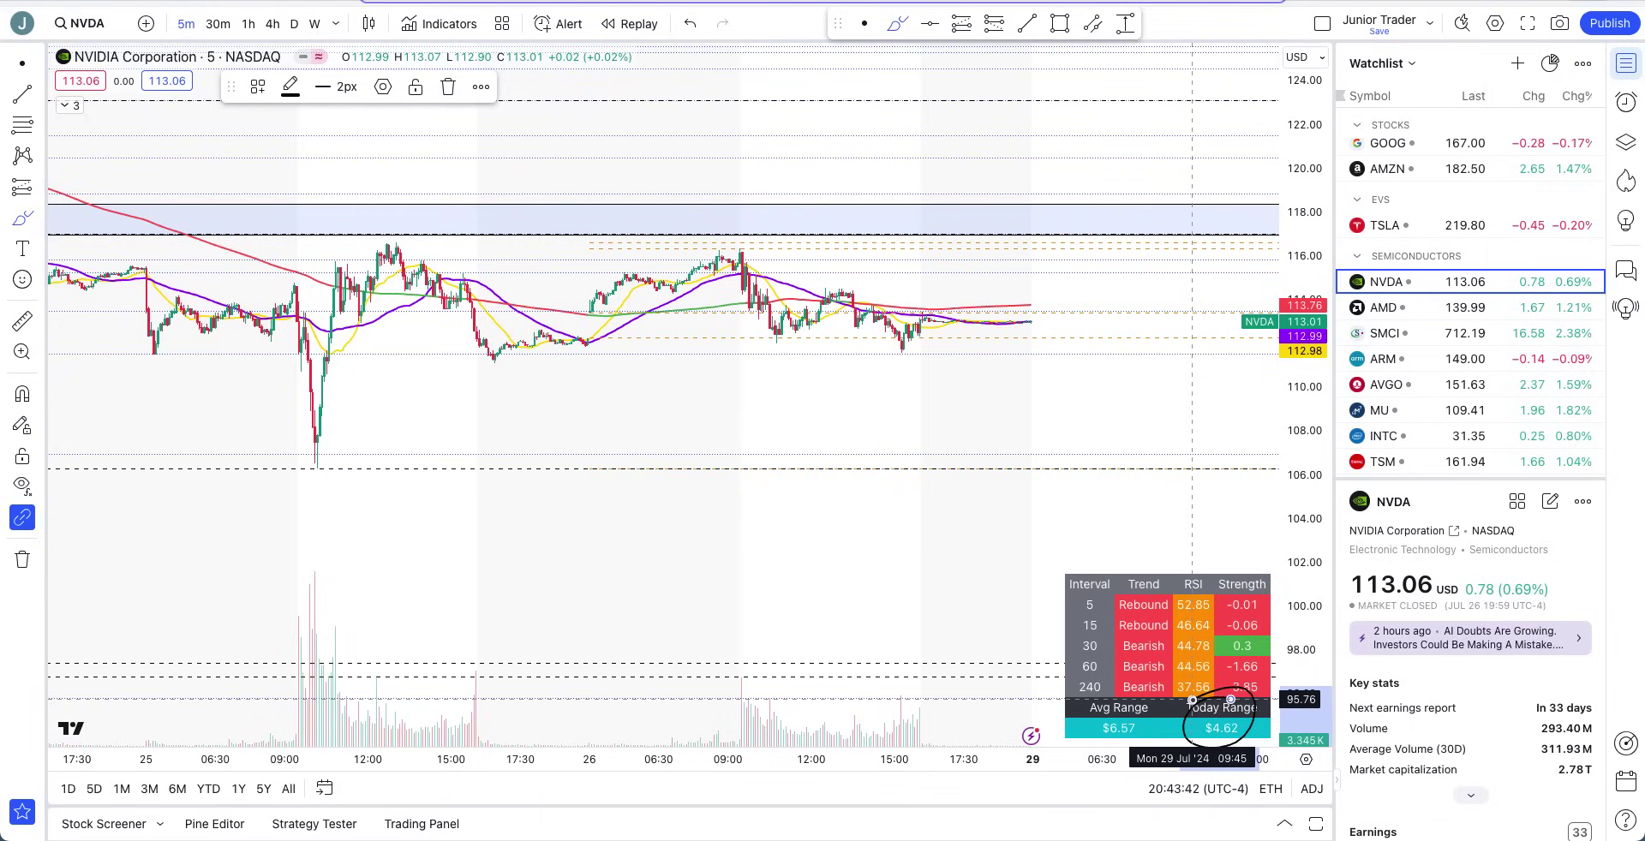
key(ctrl+z)
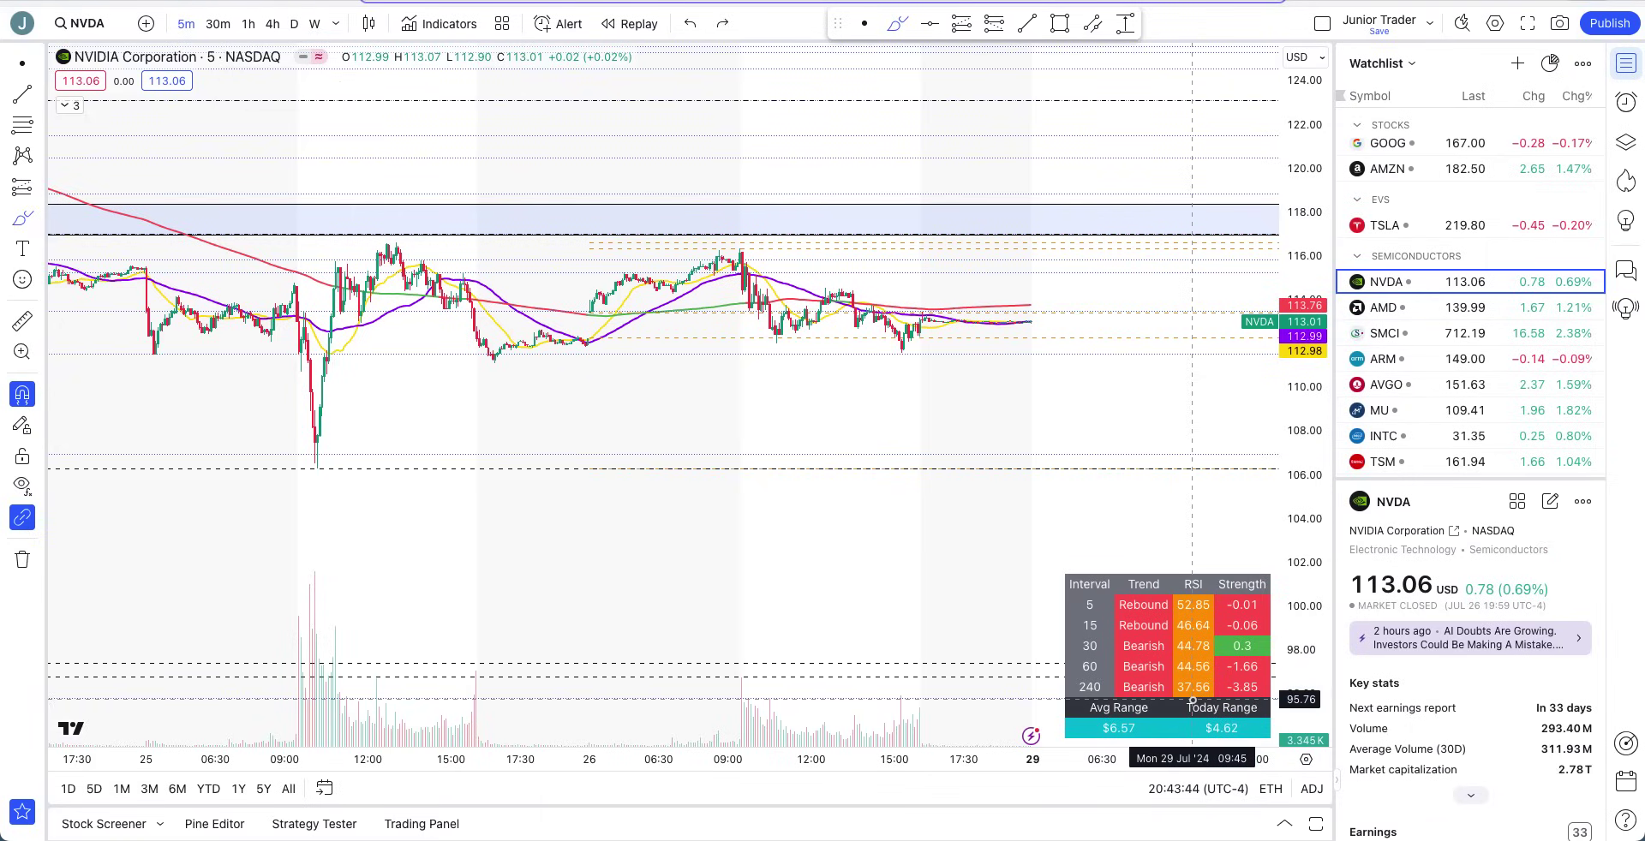
mouse_move(1039, 442)
mouse_down()
mouse_move(1053, 456)
mouse_move(1076, 430)
mouse_move(1091, 451)
mouse_move(1118, 408)
mouse_up()
key(ctrl+z)
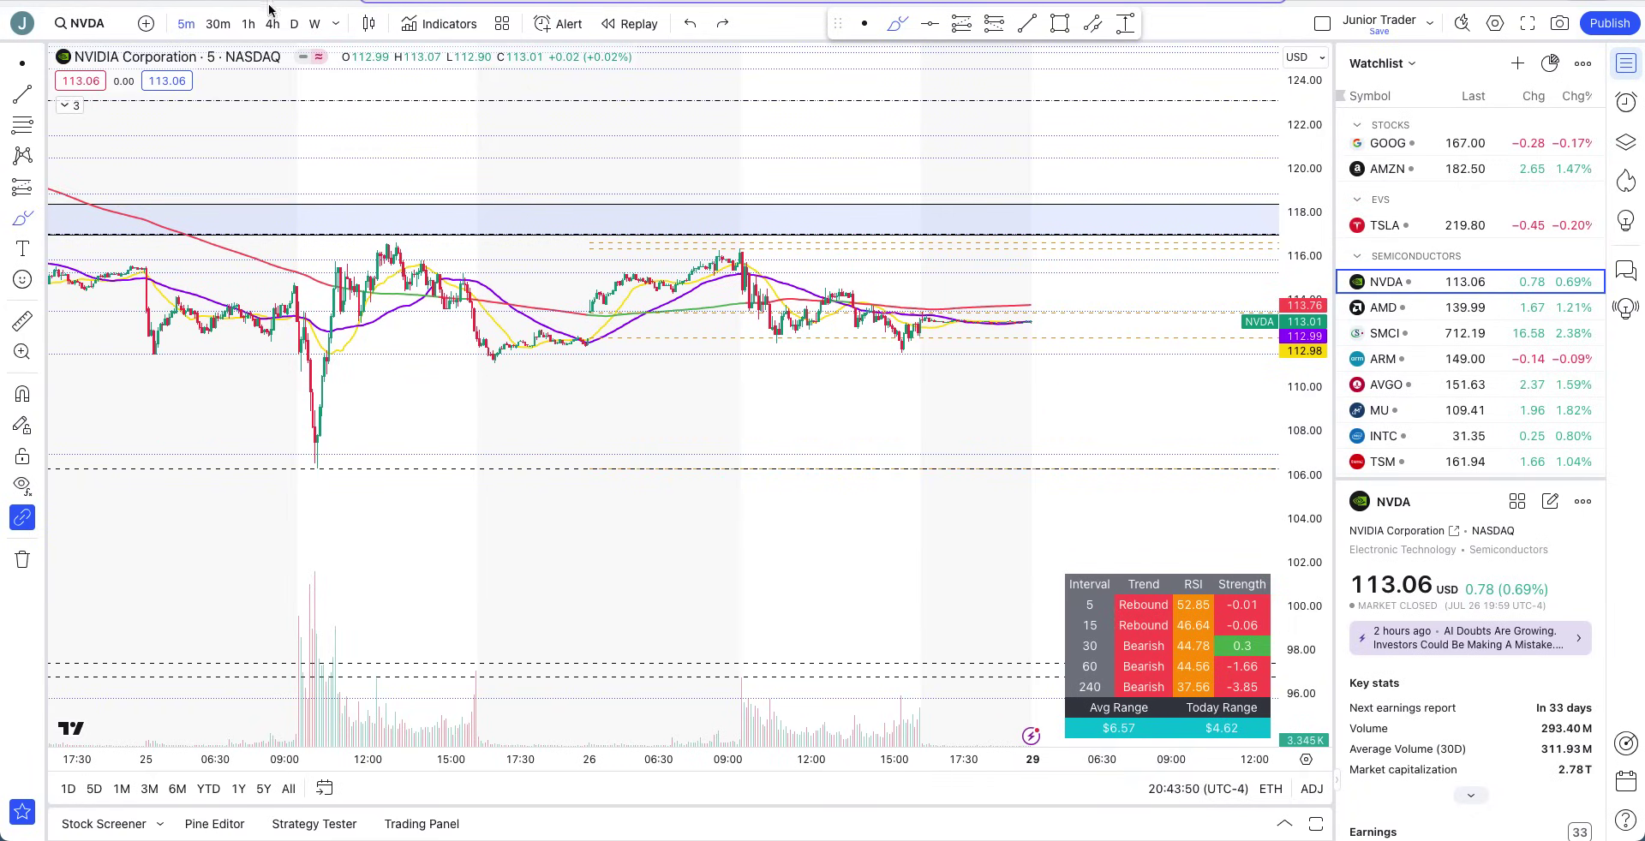
Return NVDA to the 1-hour timeframe, brush a rebound curve from about 108 to 111.5 beside the last candles, and undo it.
click(248, 23)
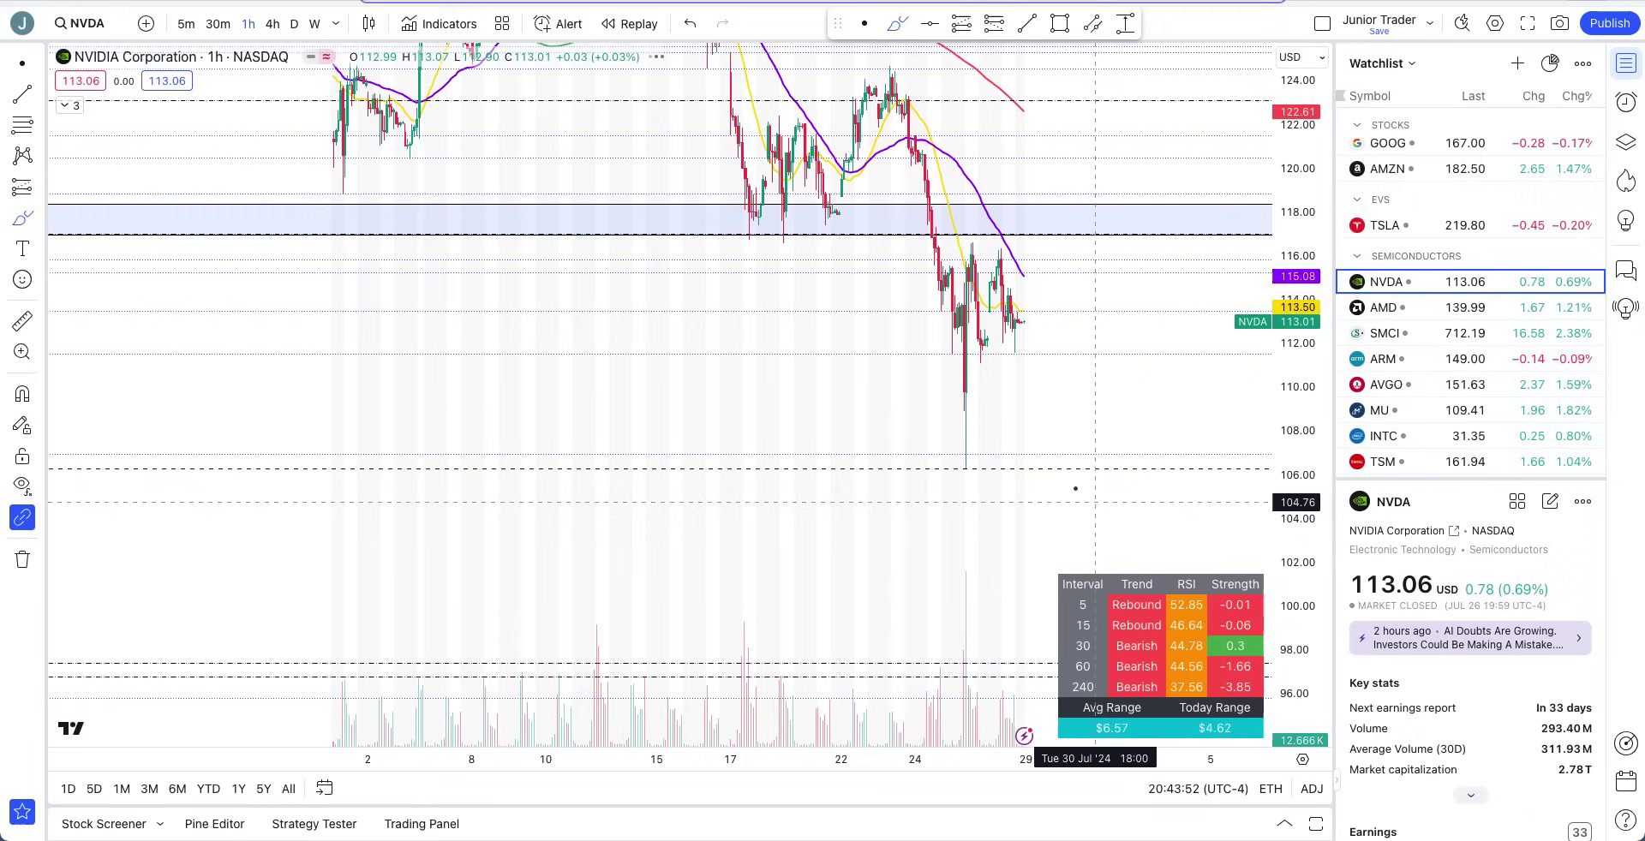
mouse_move(1062, 422)
mouse_down()
mouse_move(1050, 411)
mouse_move(1033, 439)
mouse_move(1079, 445)
mouse_move(1123, 355)
mouse_up()
key(ctrl+z)
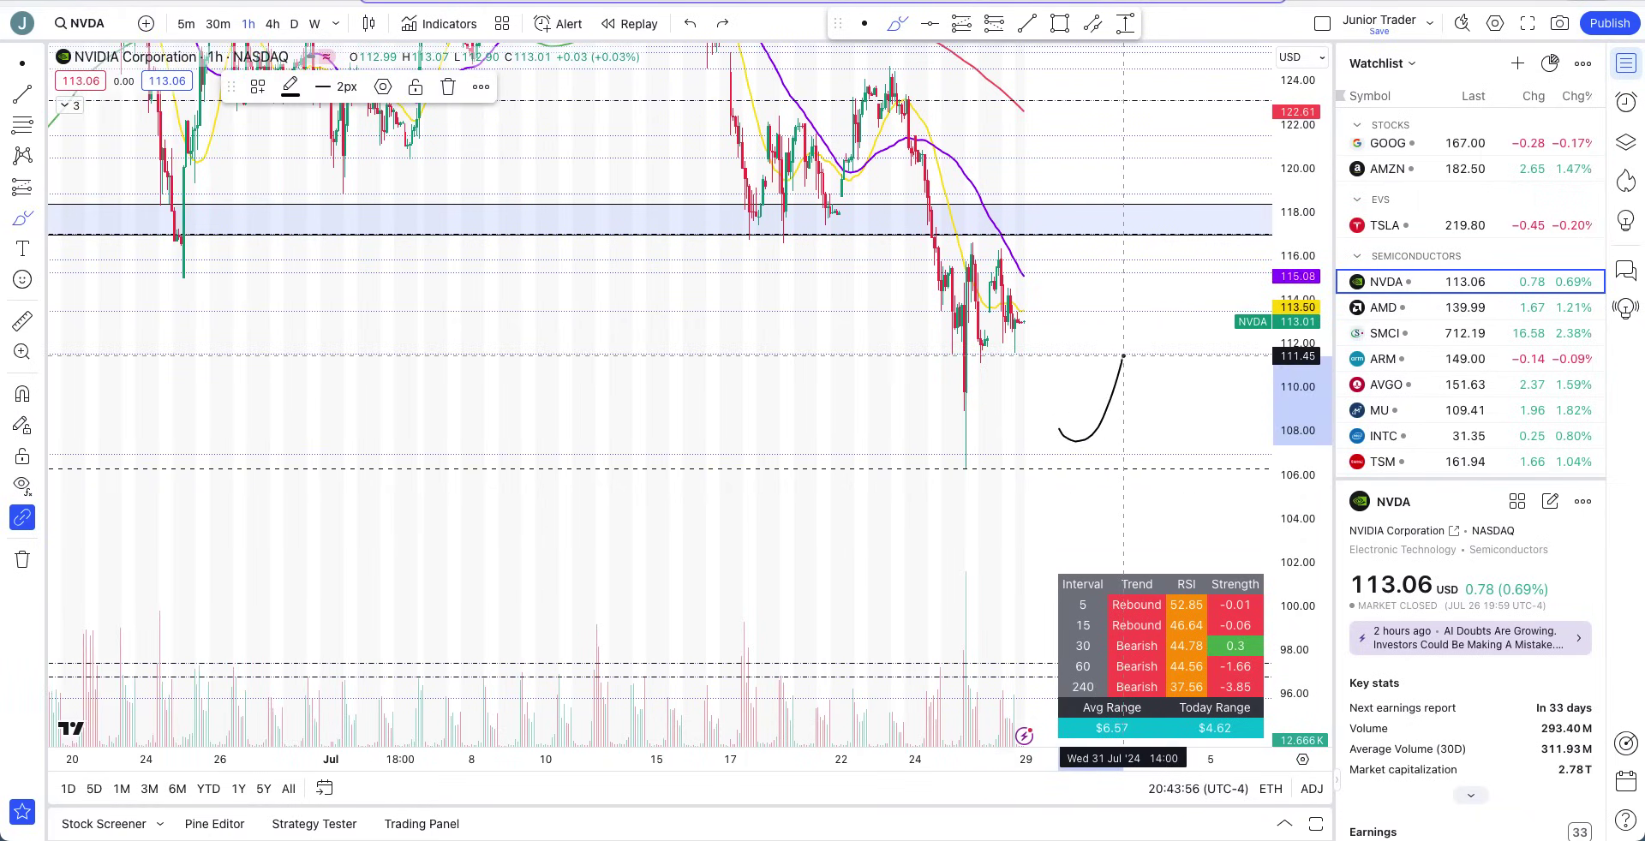
key(ctrl+z)
scroll(1121, 367, up, 5)
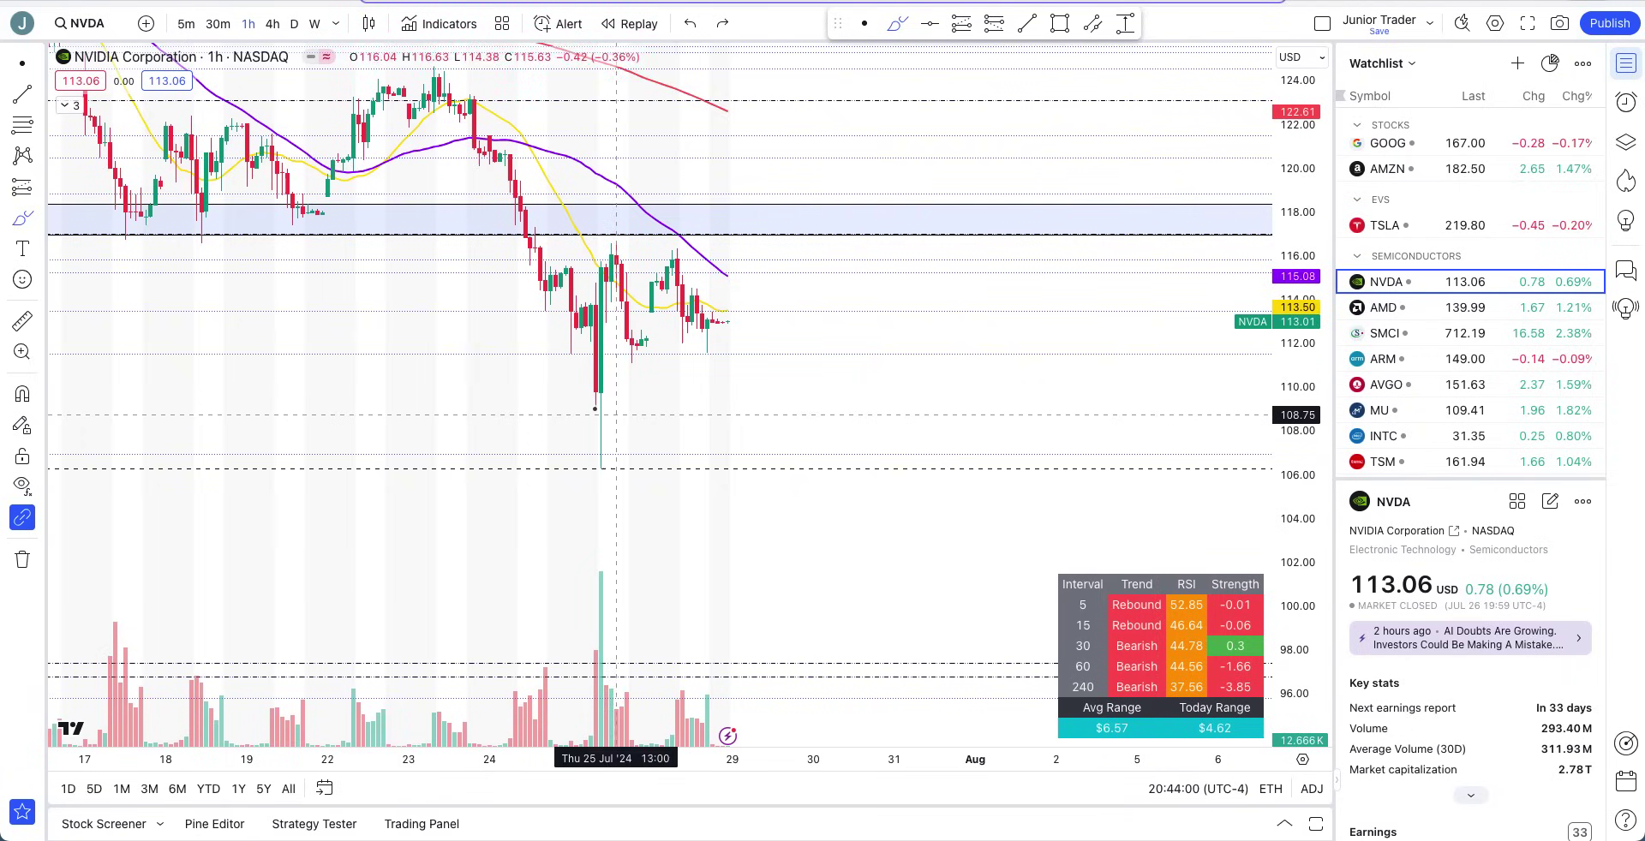
Outline the zone between the dashed 106 level and about 110, circle the area under the last candle, and undo both marks.
mouse_move(591, 393)
mouse_down()
mouse_move(859, 381)
mouse_move(867, 456)
mouse_move(558, 459)
mouse_move(577, 390)
mouse_move(630, 389)
mouse_up()
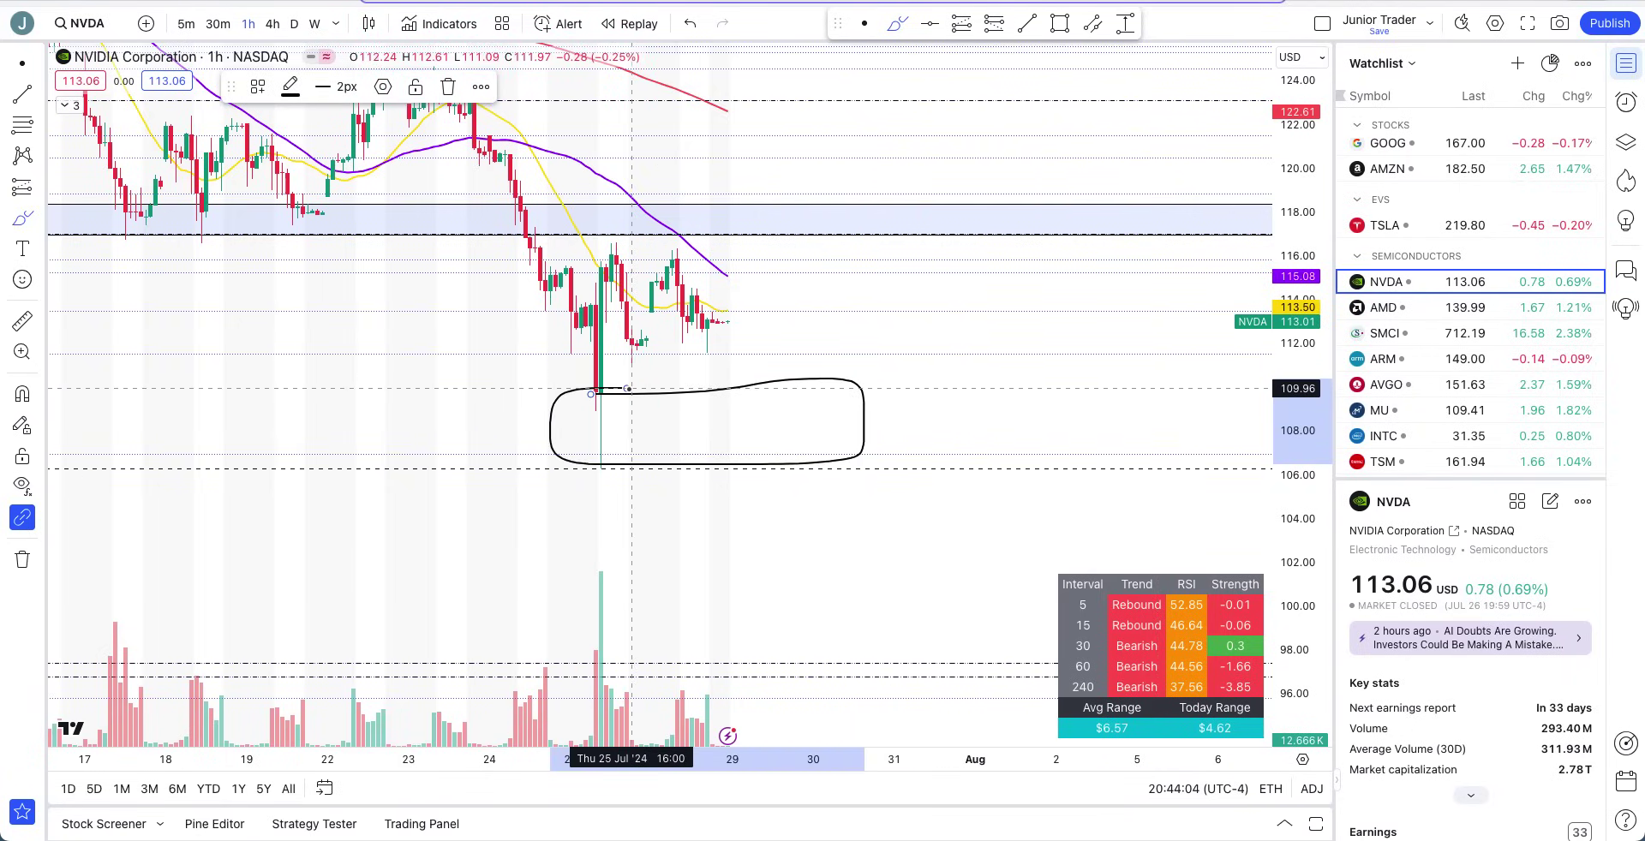
key(ctrl+z)
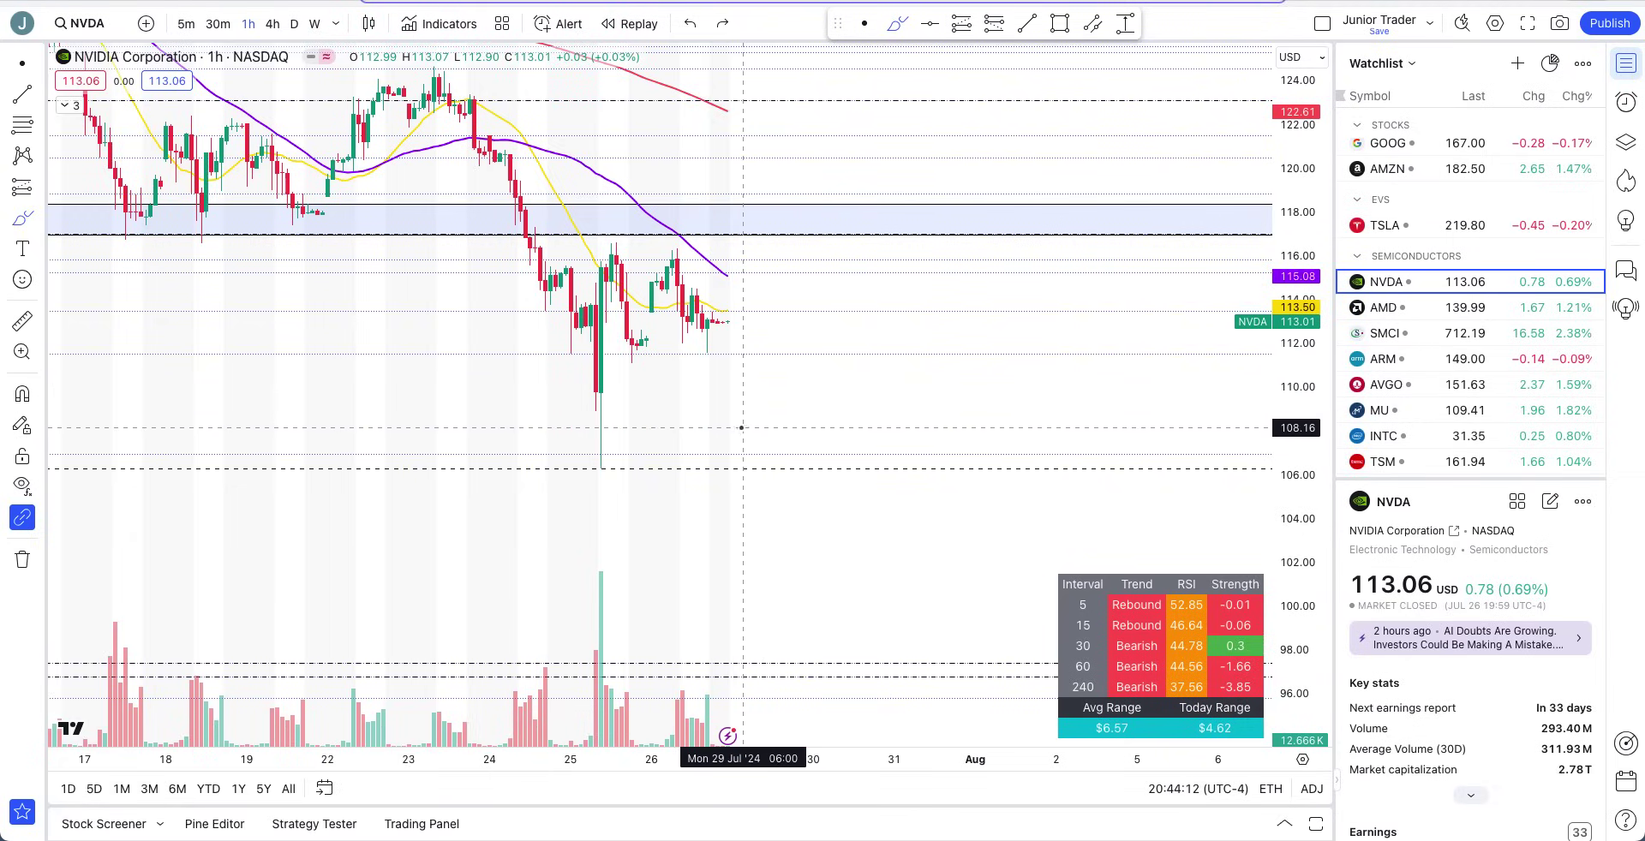
mouse_move(711, 408)
mouse_down()
mouse_move(724, 424)
mouse_move(760, 415)
mouse_move(707, 423)
mouse_up()
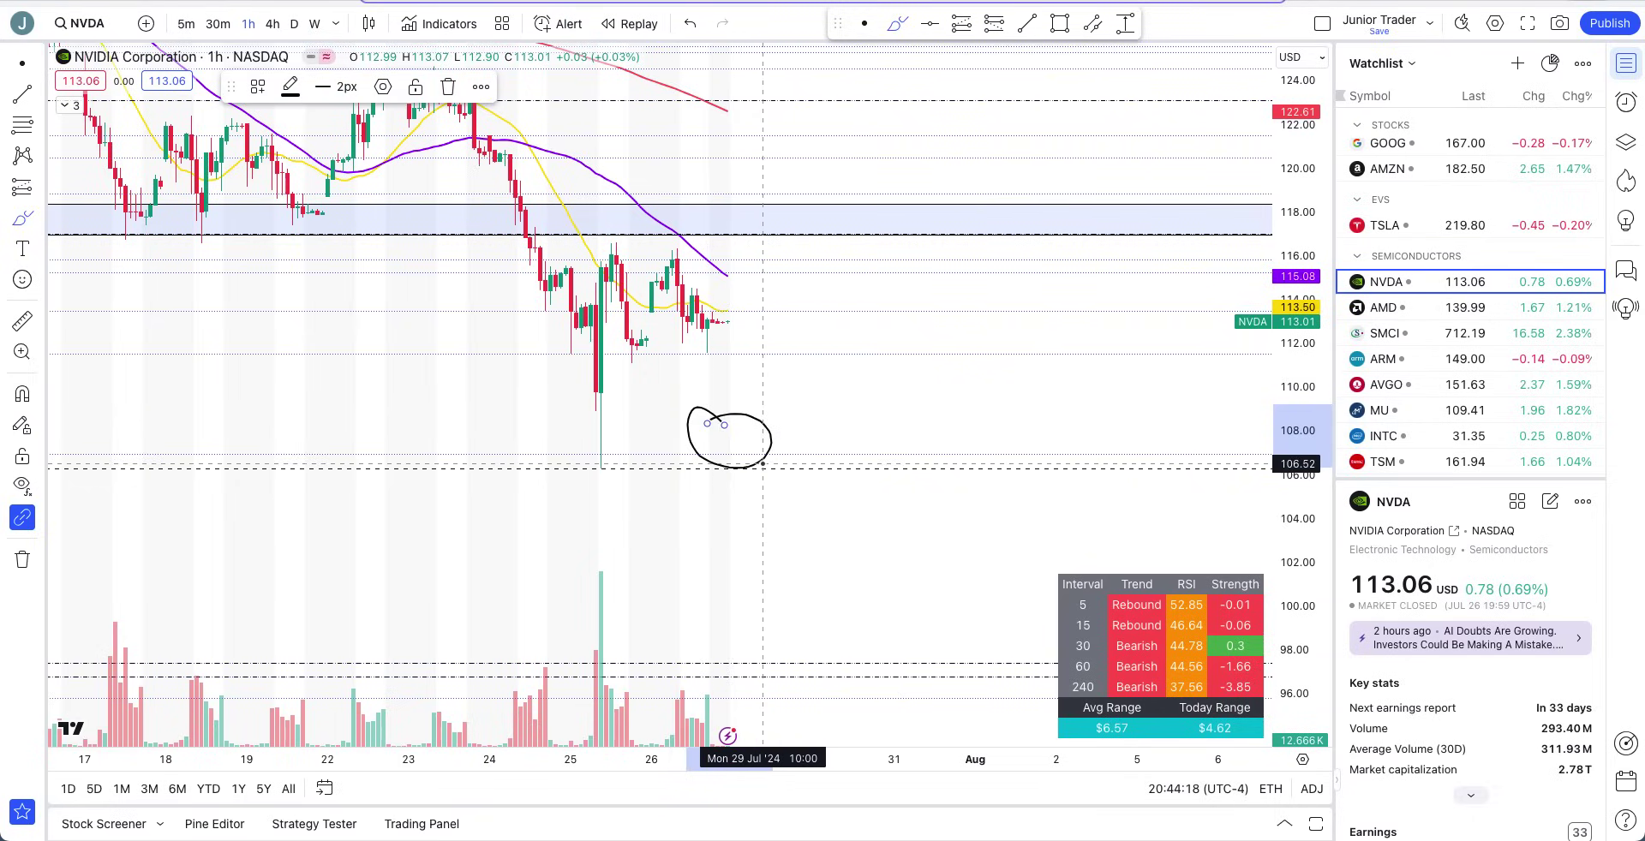
key(super+z)
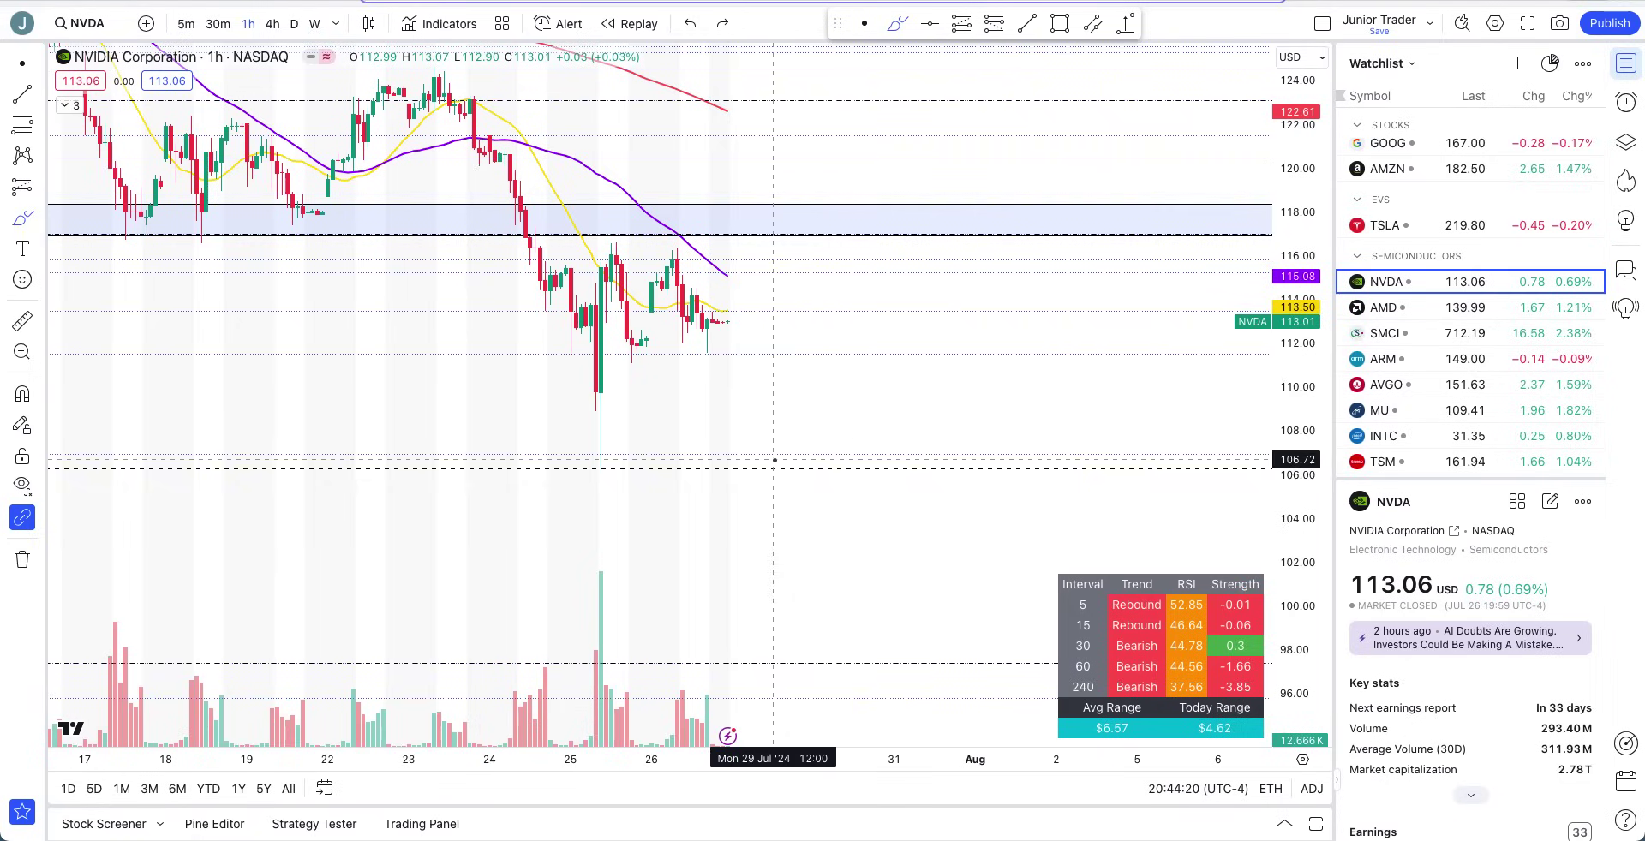
Brush a falling path to about 100, a rebound curve to about 111.6 and a flat stroke under the 106 level, undoing each.
drag(745, 365, 839, 606)
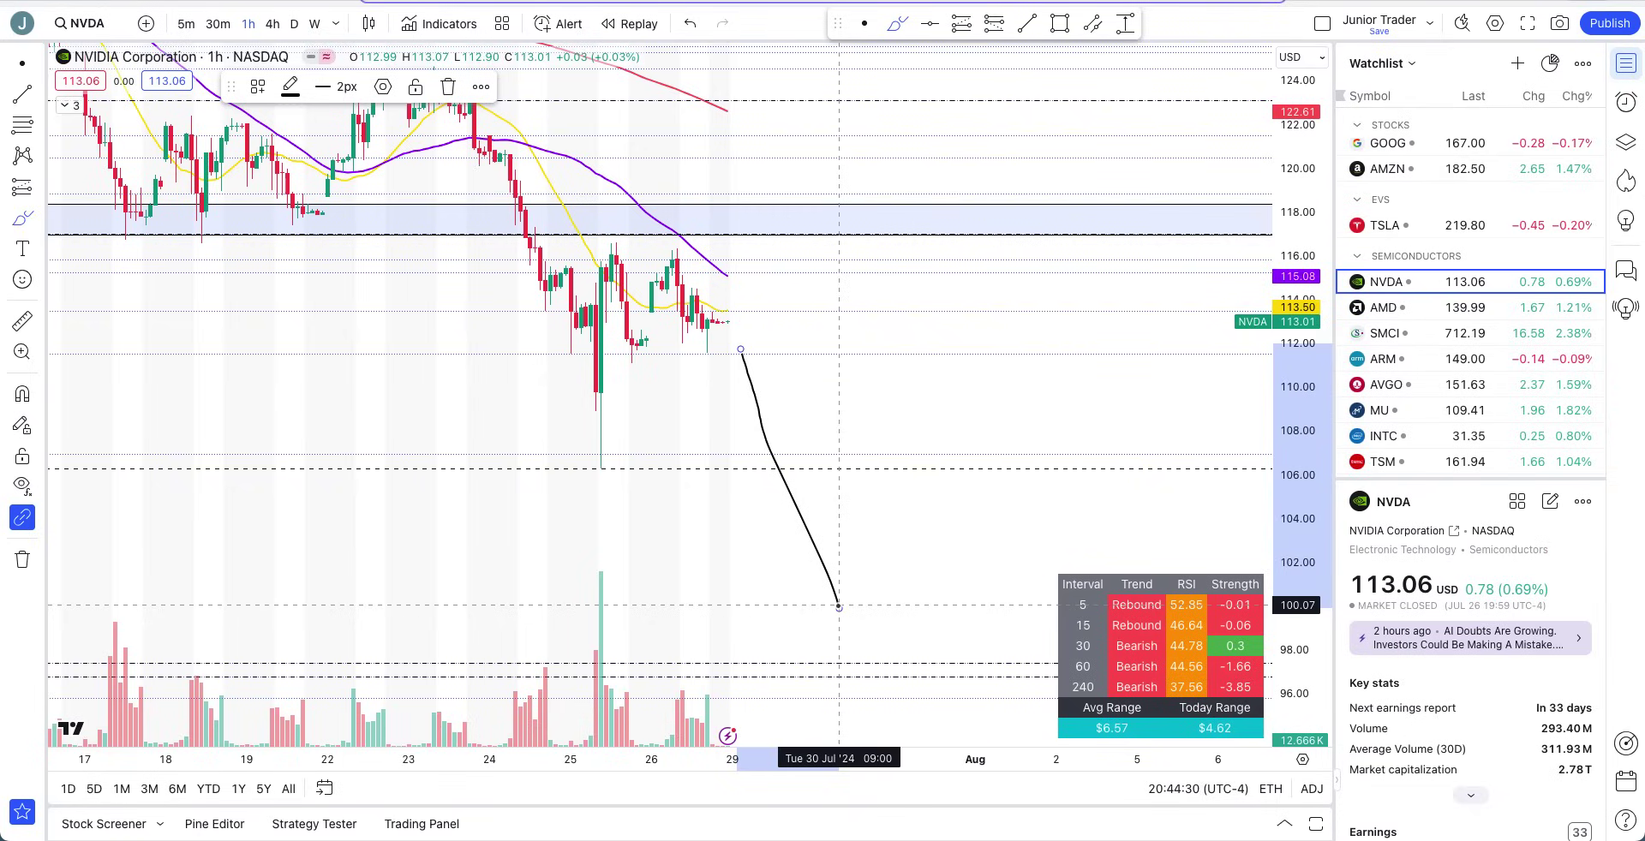
key(ctrl+z)
drag(787, 442, 868, 351)
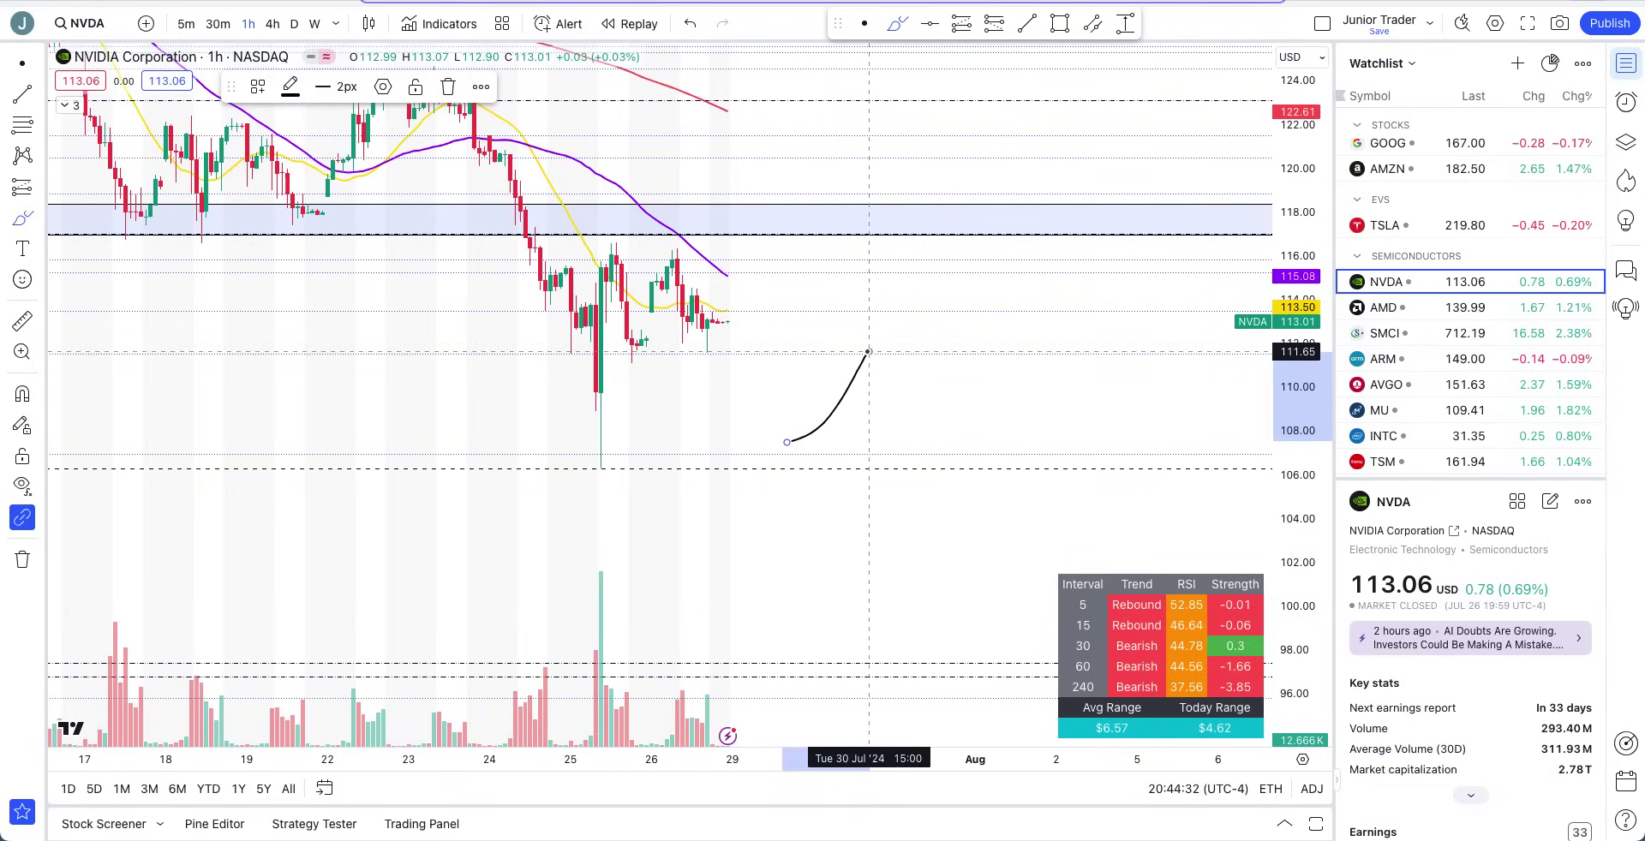
drag(776, 477, 932, 477)
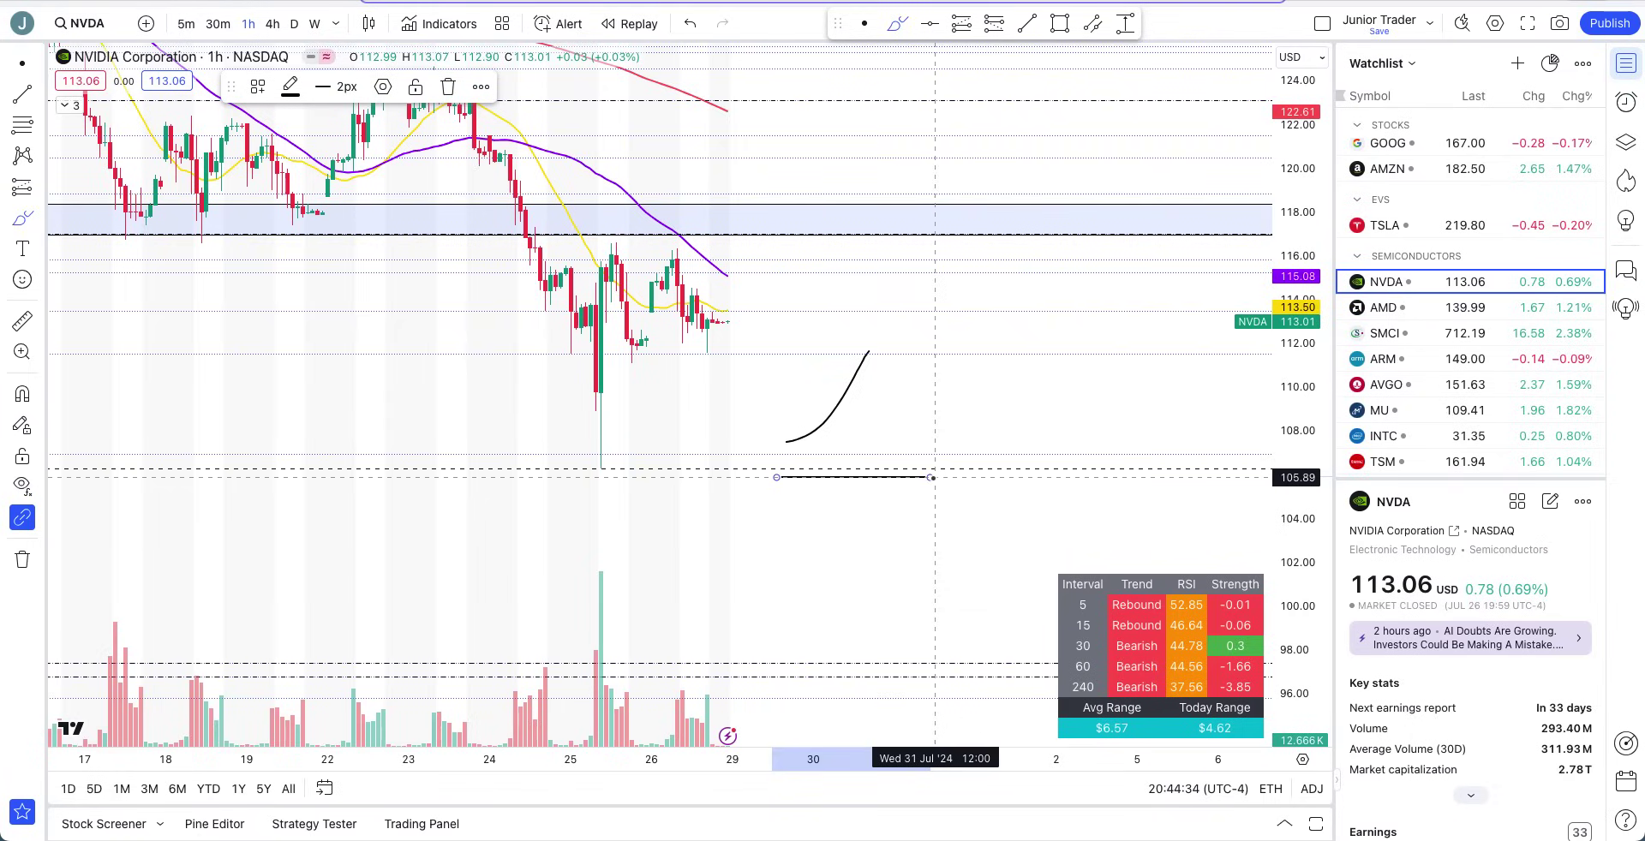
key(ctrl+z)
key(ctrl+z)
Brush a drop to a flat stroke near 105.6 and a circle over the 106 to 110 zone below the last candles, undoing both.
mouse_move(821, 426)
mouse_down()
mouse_move(848, 482)
mouse_move(894, 484)
mouse_up()
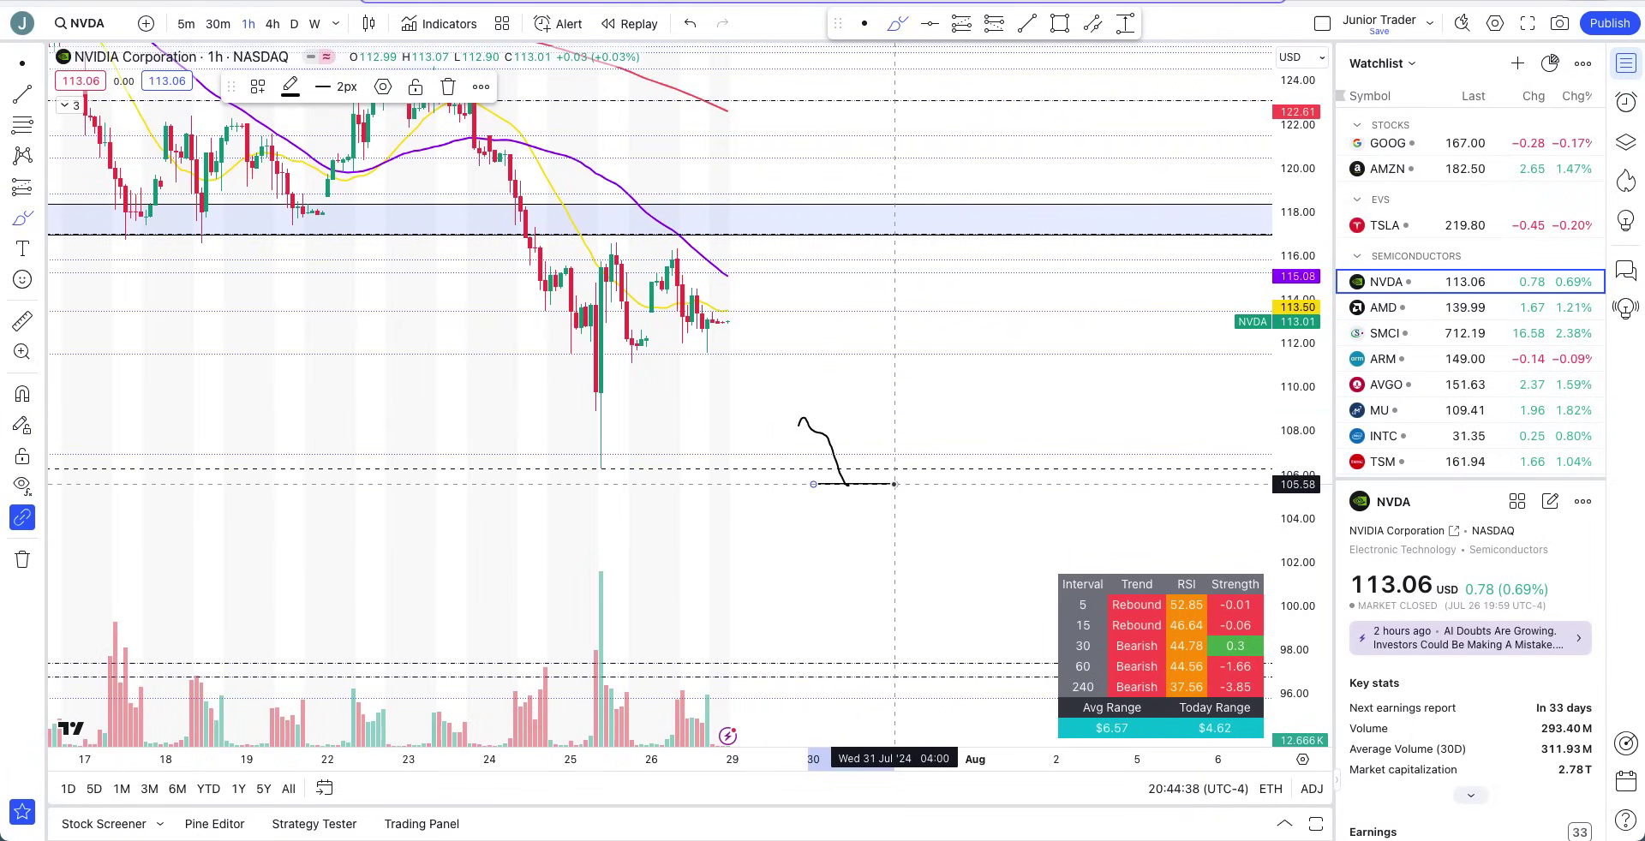
key(ctrl+z)
scroll(874, 446, down, 3)
mouse_move(845, 382)
mouse_down()
mouse_move(882, 471)
mouse_move(854, 394)
mouse_move(866, 405)
mouse_up()
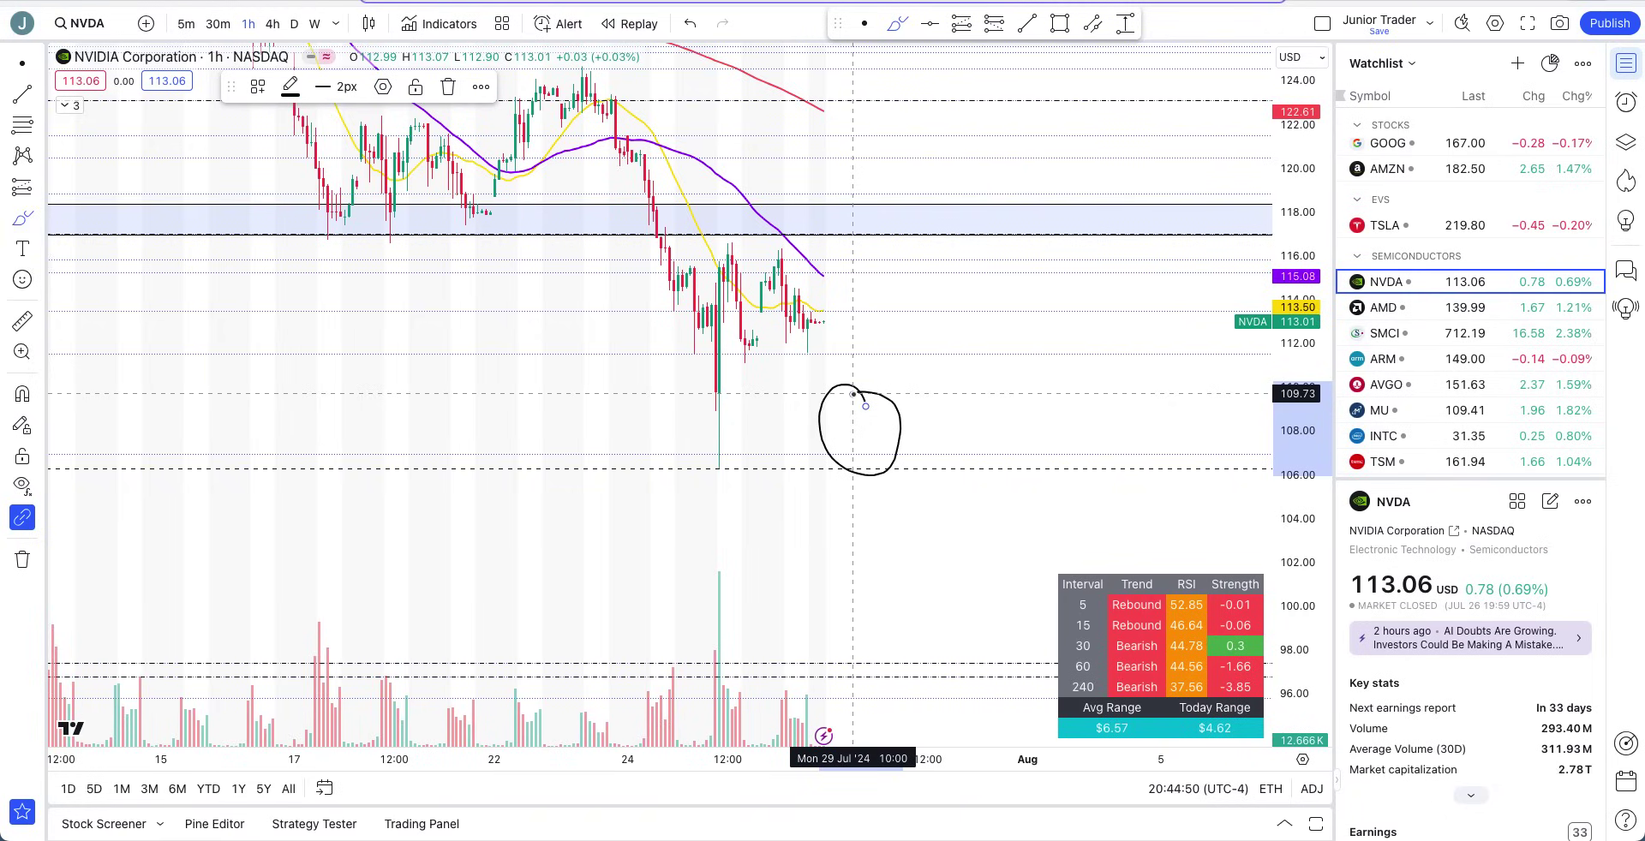
key(ctrl+z)
scroll(985, 467, left, 5)
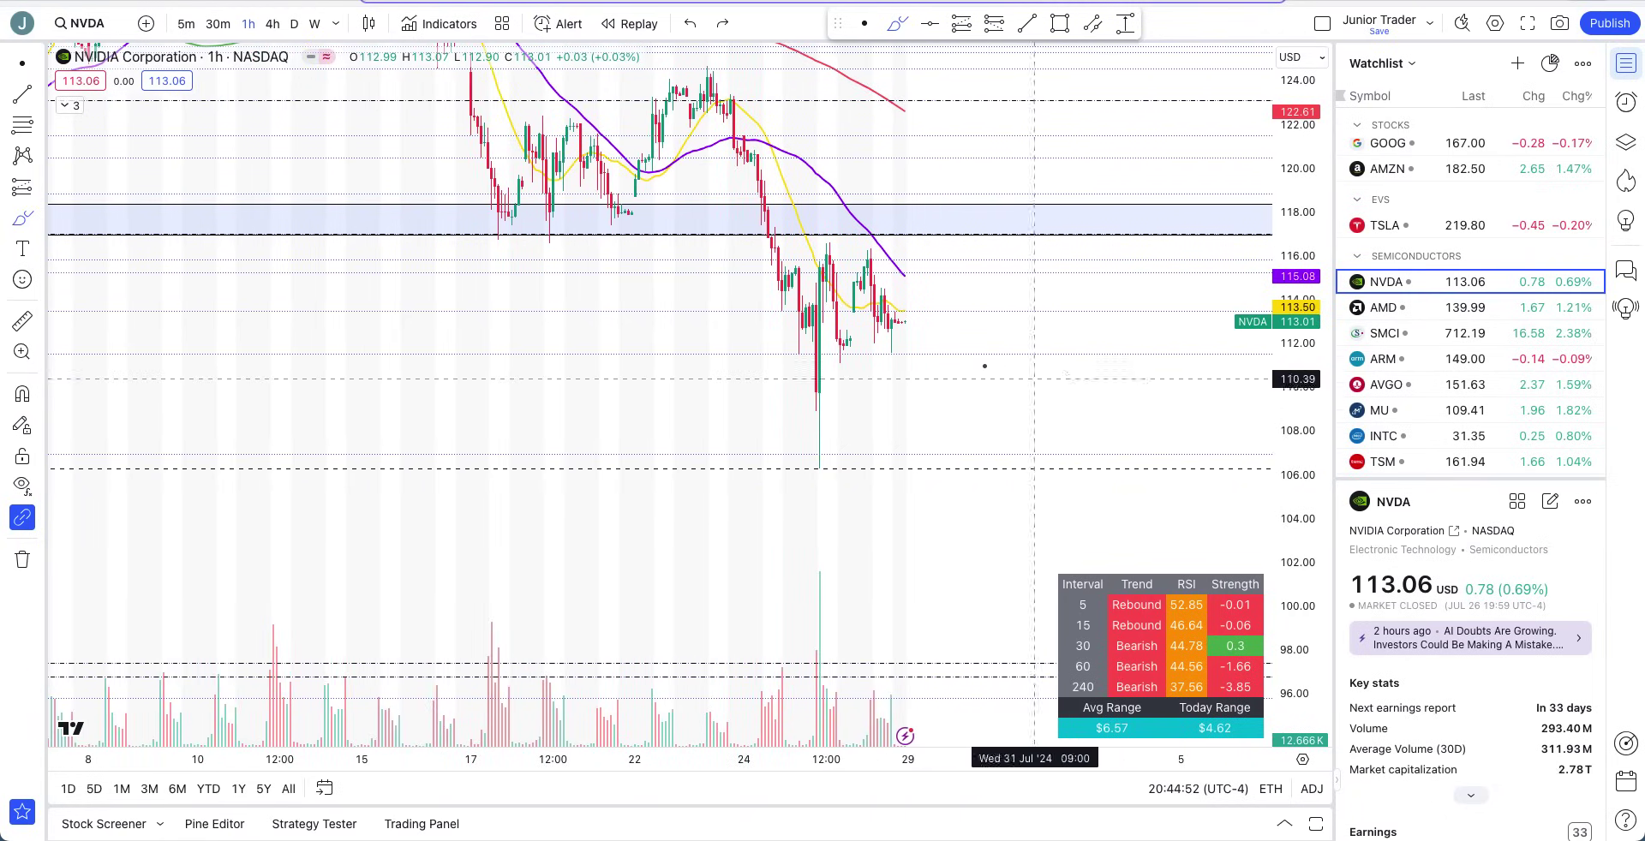
Brush a drop from about 111 to 109, a circle around the spike low and a flat stroke near the dashed 97 level, undoing all.
drag(913, 355, 940, 404)
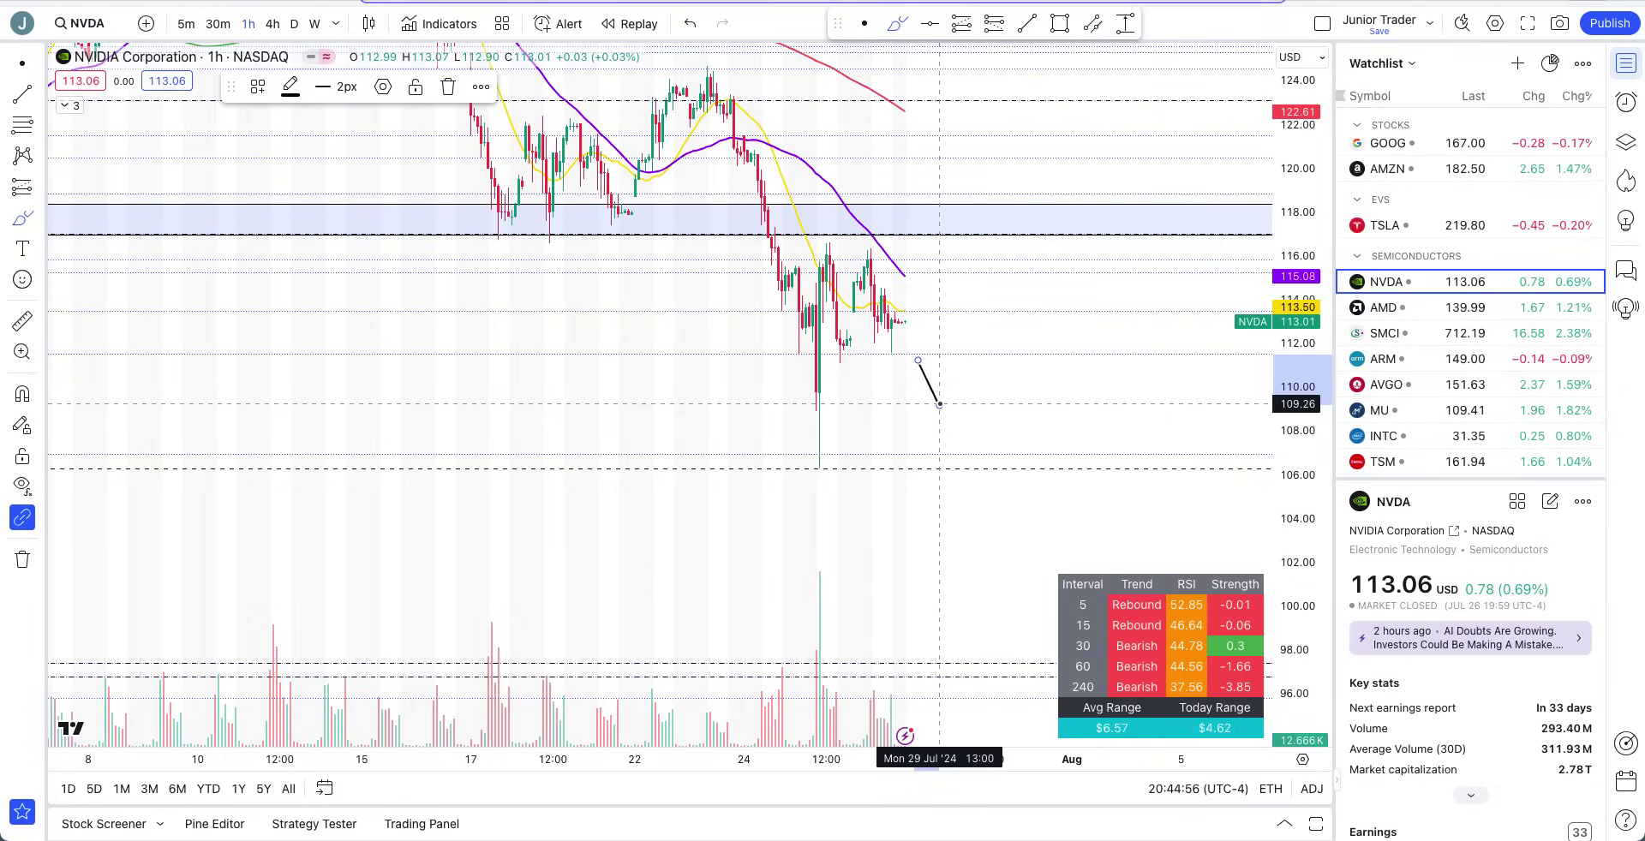
key(ctrl+z)
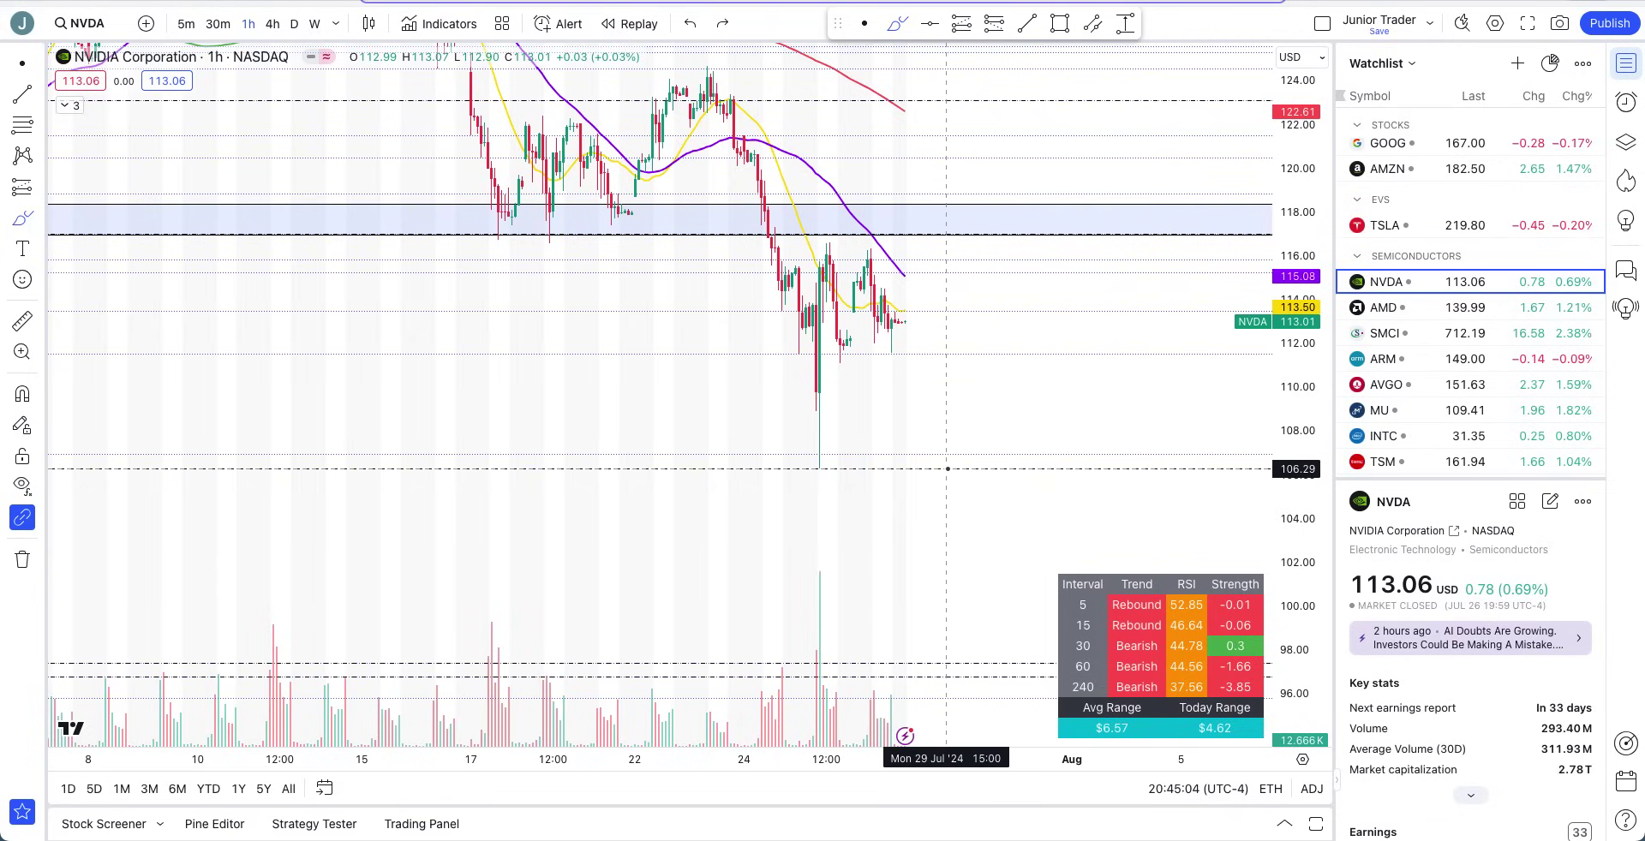
mouse_move(819, 353)
mouse_down()
mouse_move(826, 378)
mouse_move(771, 544)
mouse_move(809, 353)
mouse_up()
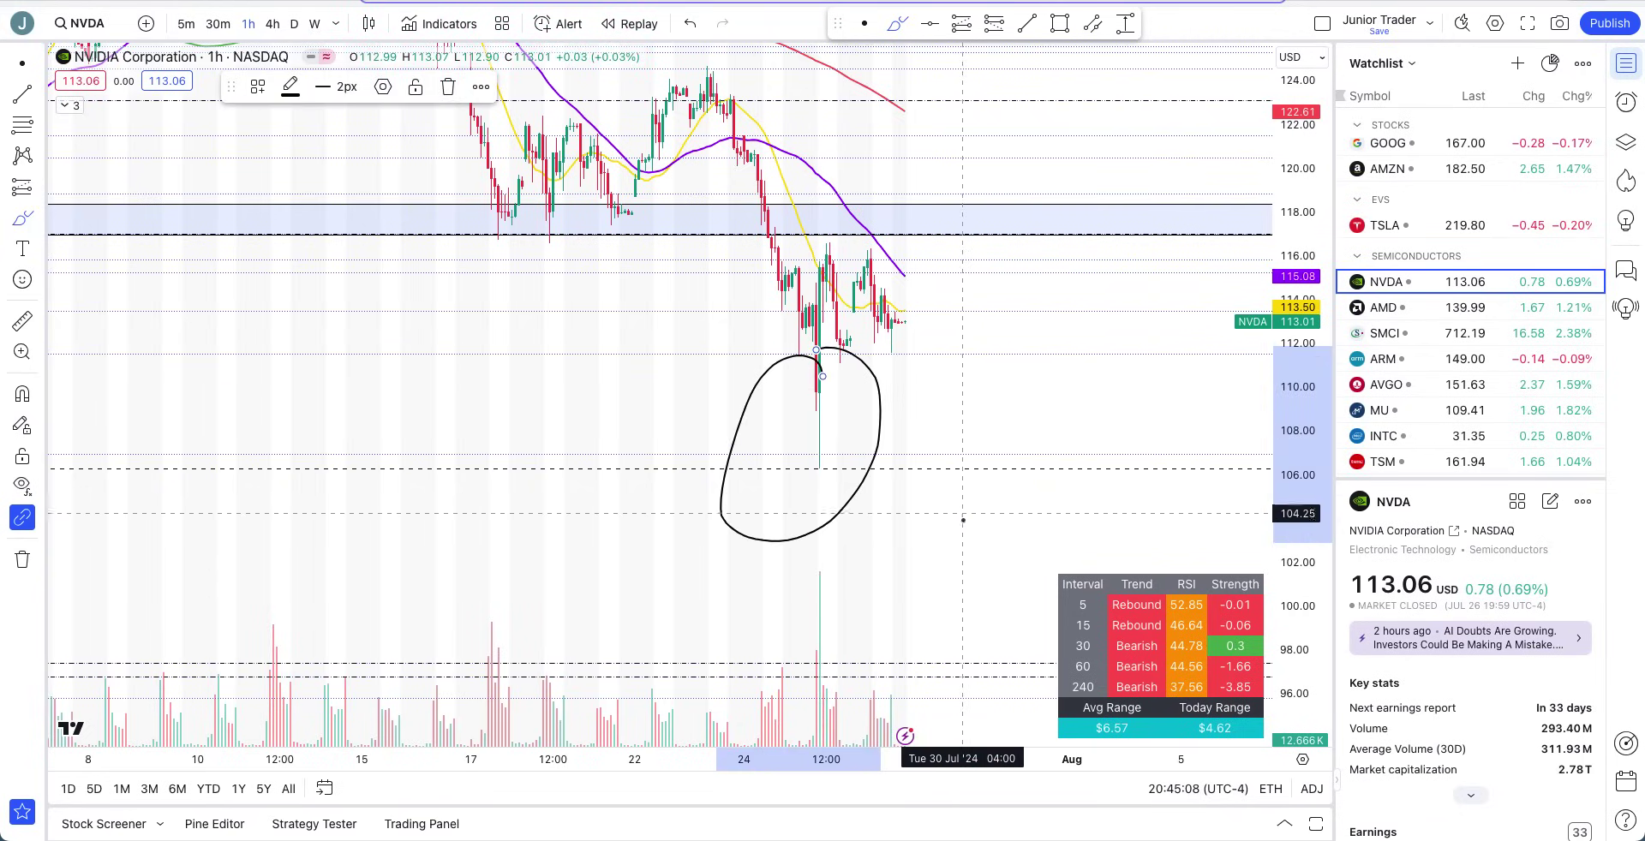
drag(967, 664, 878, 664)
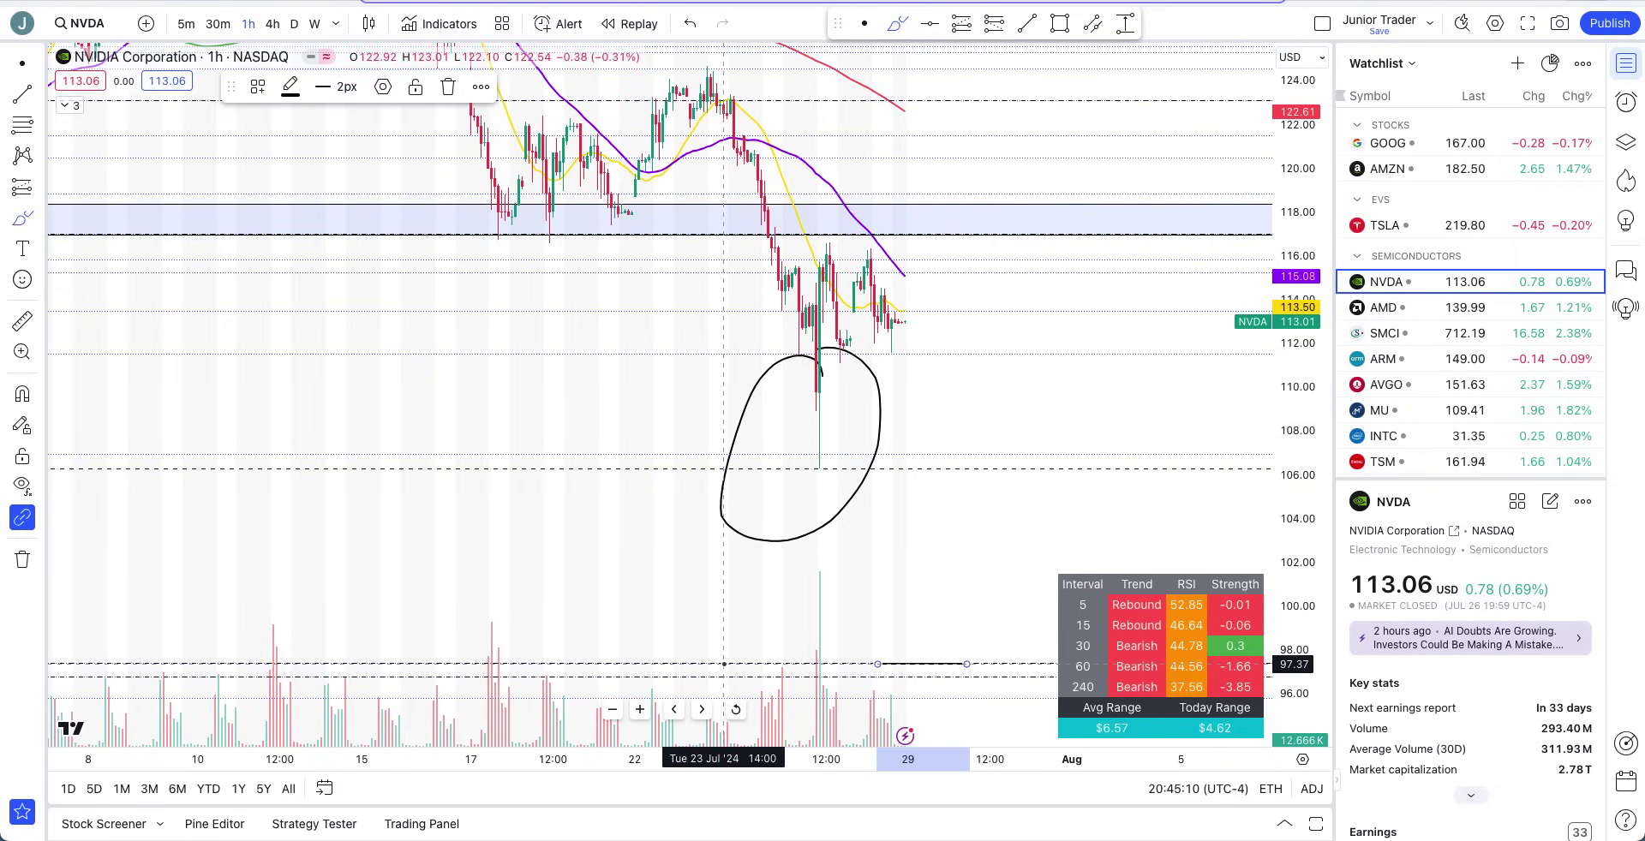
key(ctrl+z)
key(ctrl+z)
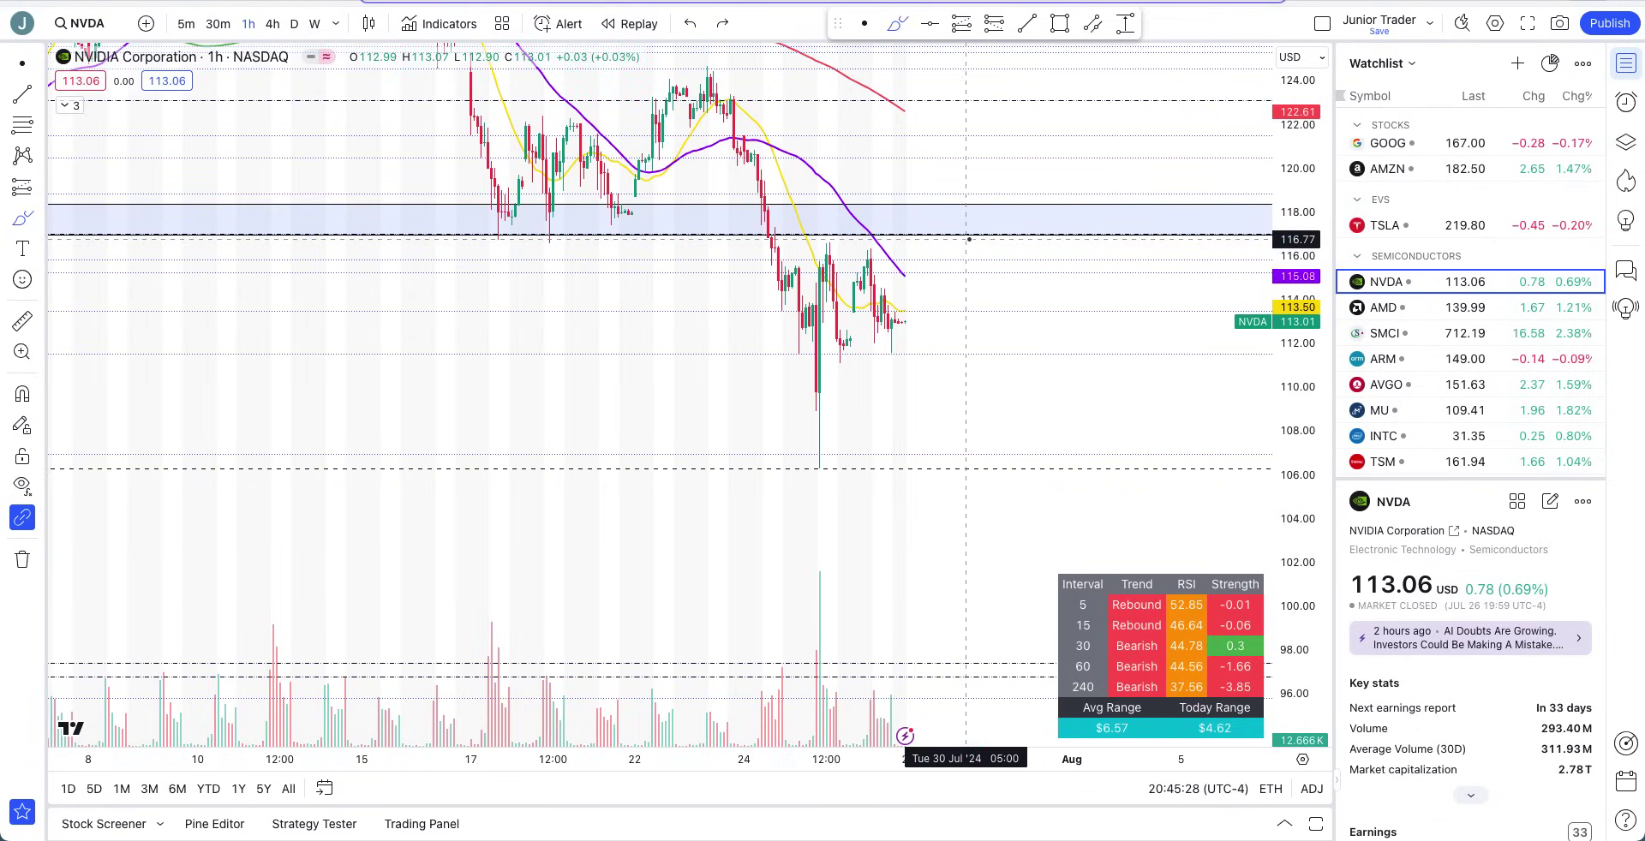
Switch NVDA to the daily timeframe and frame the candles from May to July.
drag(1301, 181, 1318, 309)
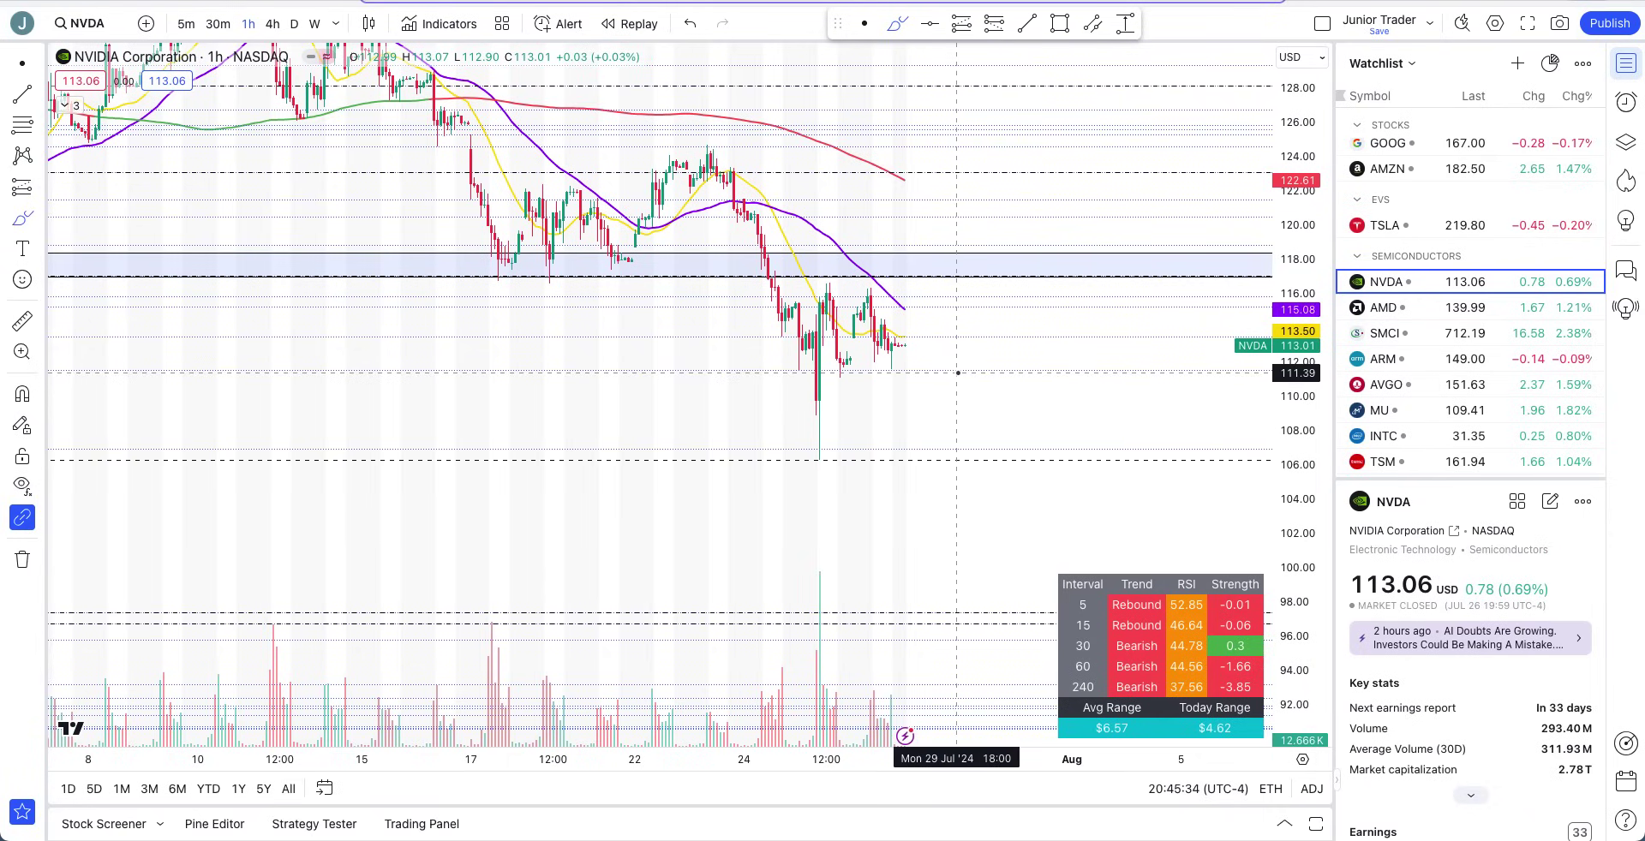
click(294, 23)
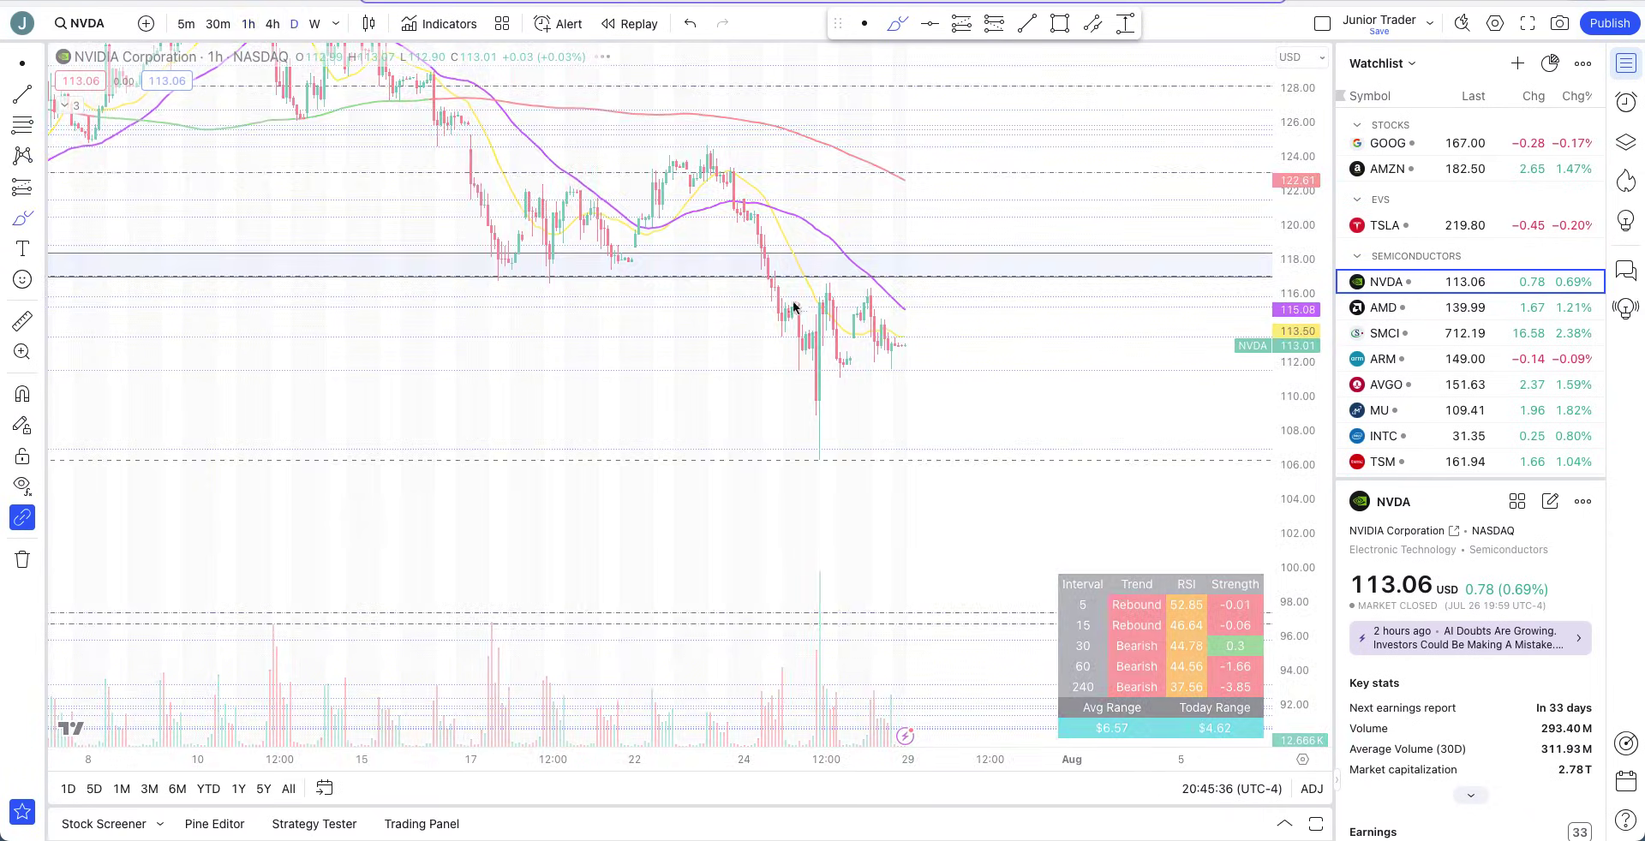
drag(1302, 98, 1289, 475)
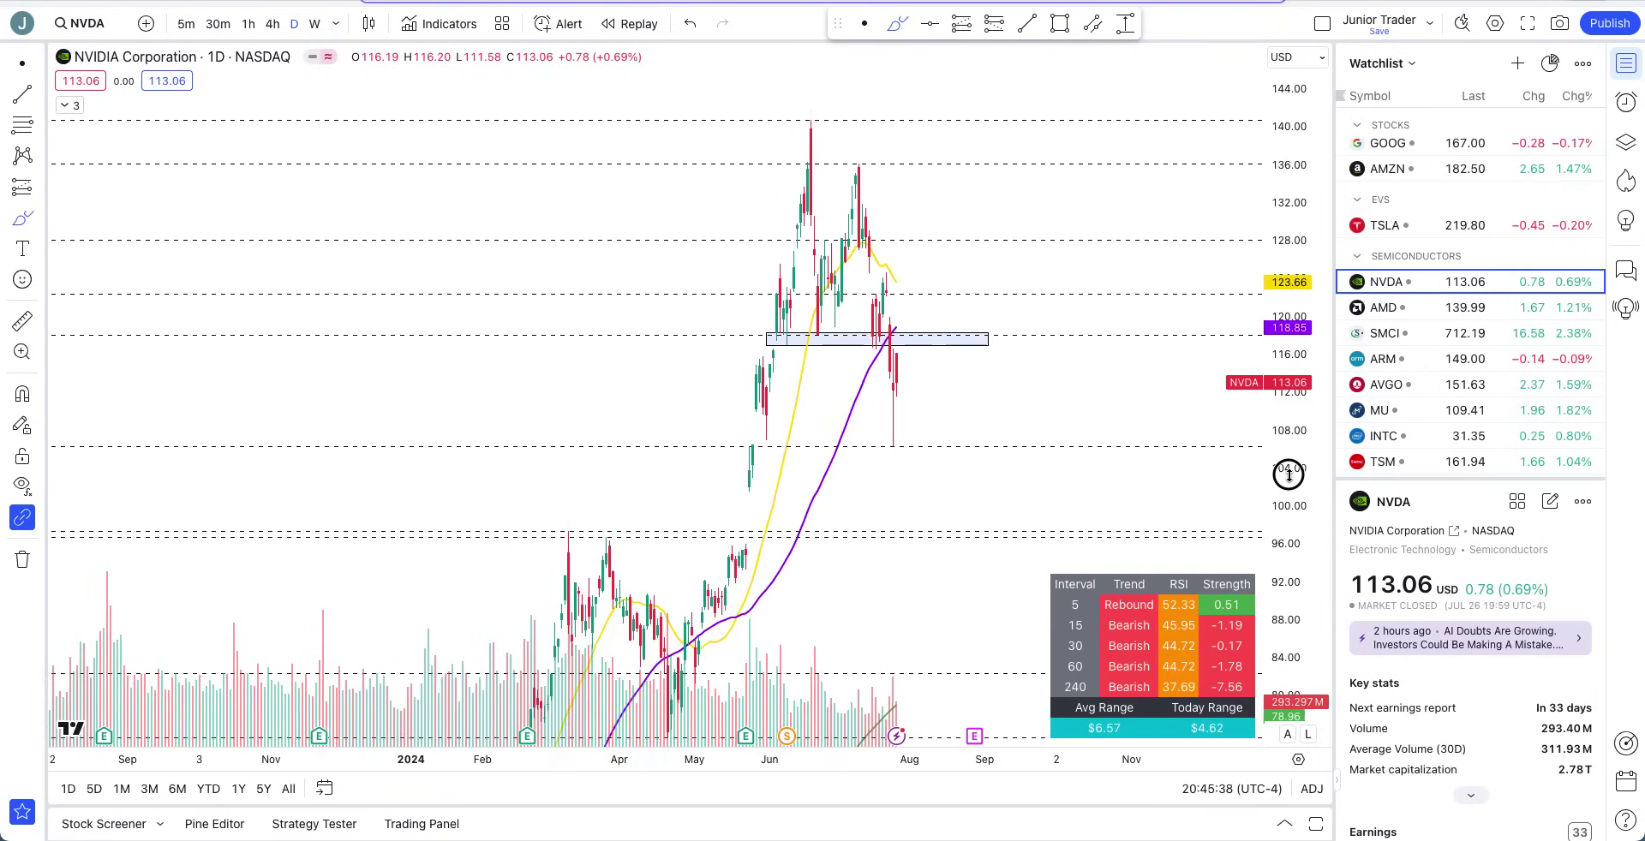
scroll(985, 351, up, 3)
click(870, 26)
scroll(1076, 114, up, 5)
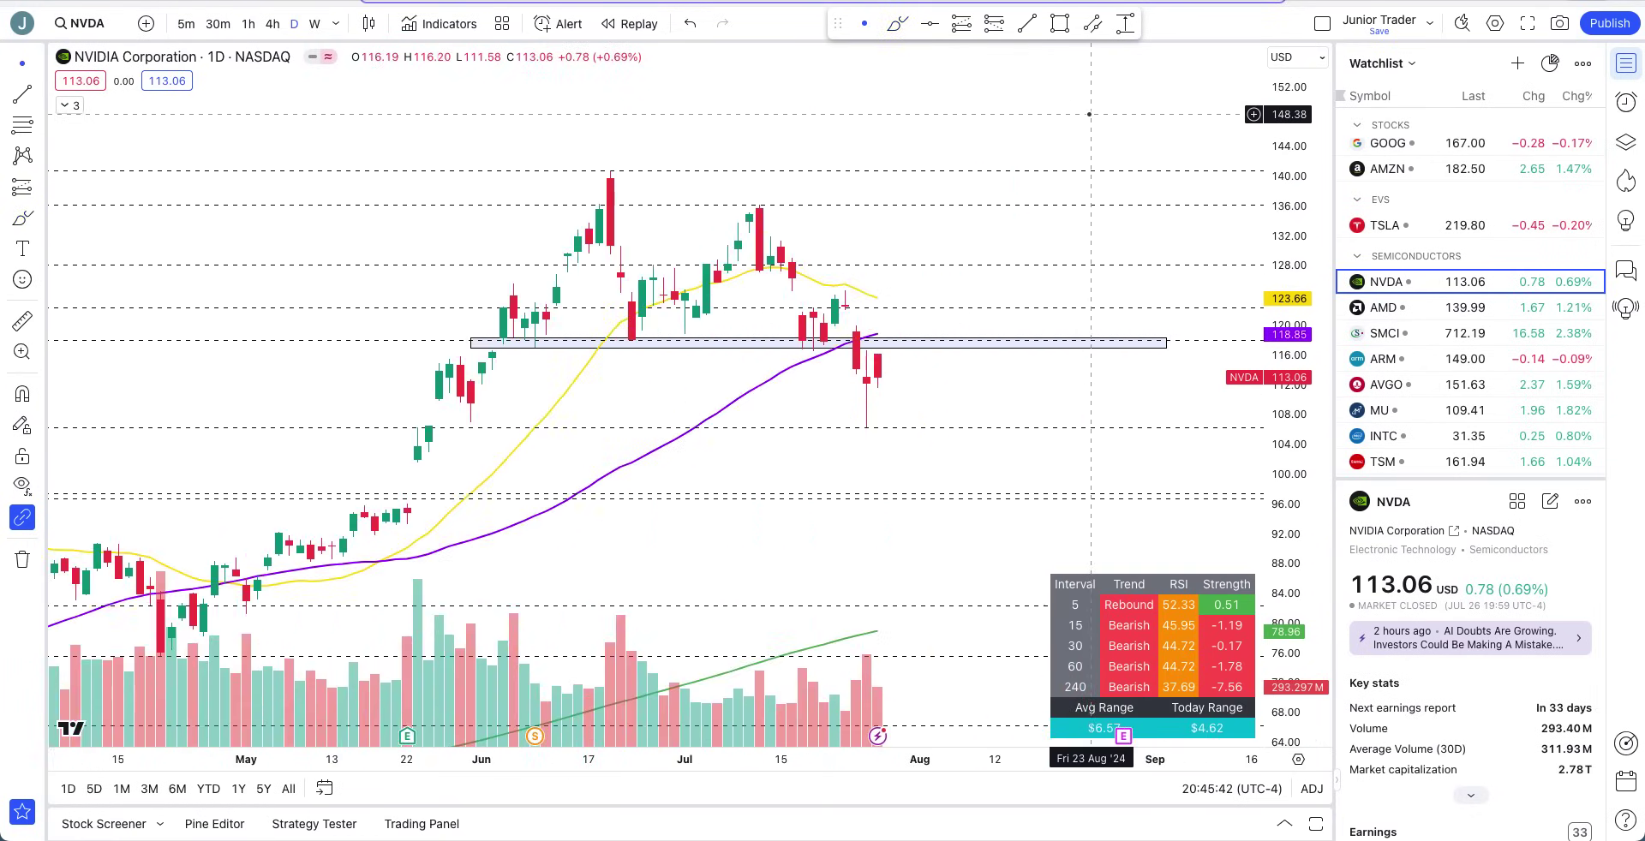
scroll(1090, 114, down, 2)
Brush flat strokes near 130 and 127, circle the July swing low, rebound high and drop to 106, and undo all but the 130 stroke.
click(897, 23)
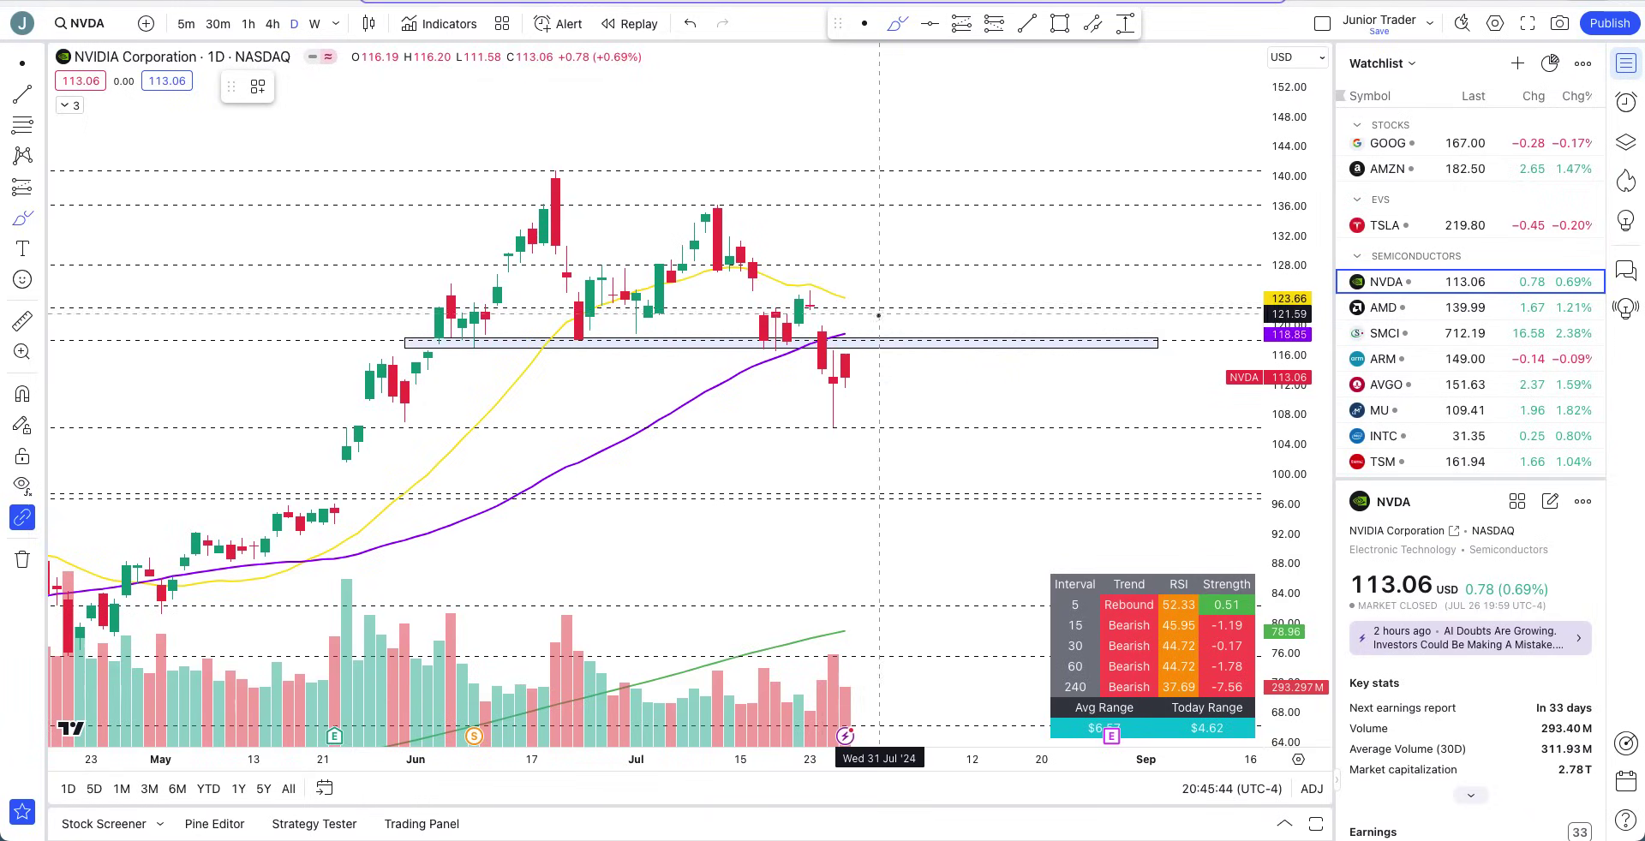
scroll(896, 309, down, 2)
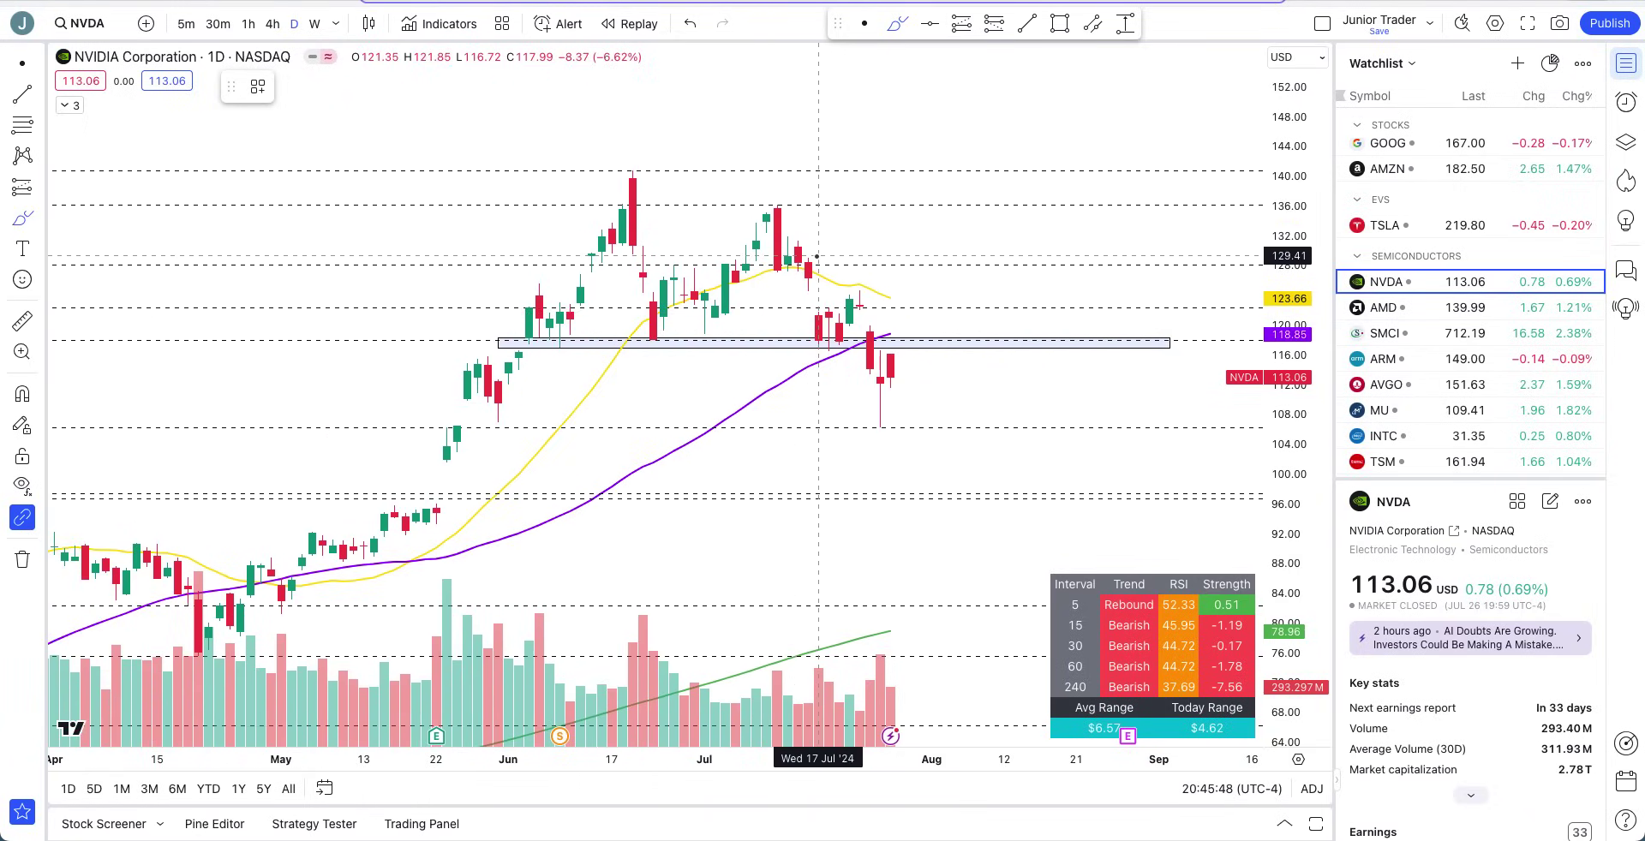
mouse_move(819, 253)
mouse_down()
mouse_move(870, 254)
mouse_move(840, 288)
mouse_up()
mouse_move(818, 338)
mouse_down()
mouse_move(802, 353)
mouse_move(824, 365)
mouse_move(810, 345)
mouse_move(840, 345)
mouse_move(852, 296)
mouse_move(870, 299)
mouse_move(852, 275)
mouse_move(885, 286)
mouse_move(849, 280)
mouse_up()
drag(863, 270, 931, 271)
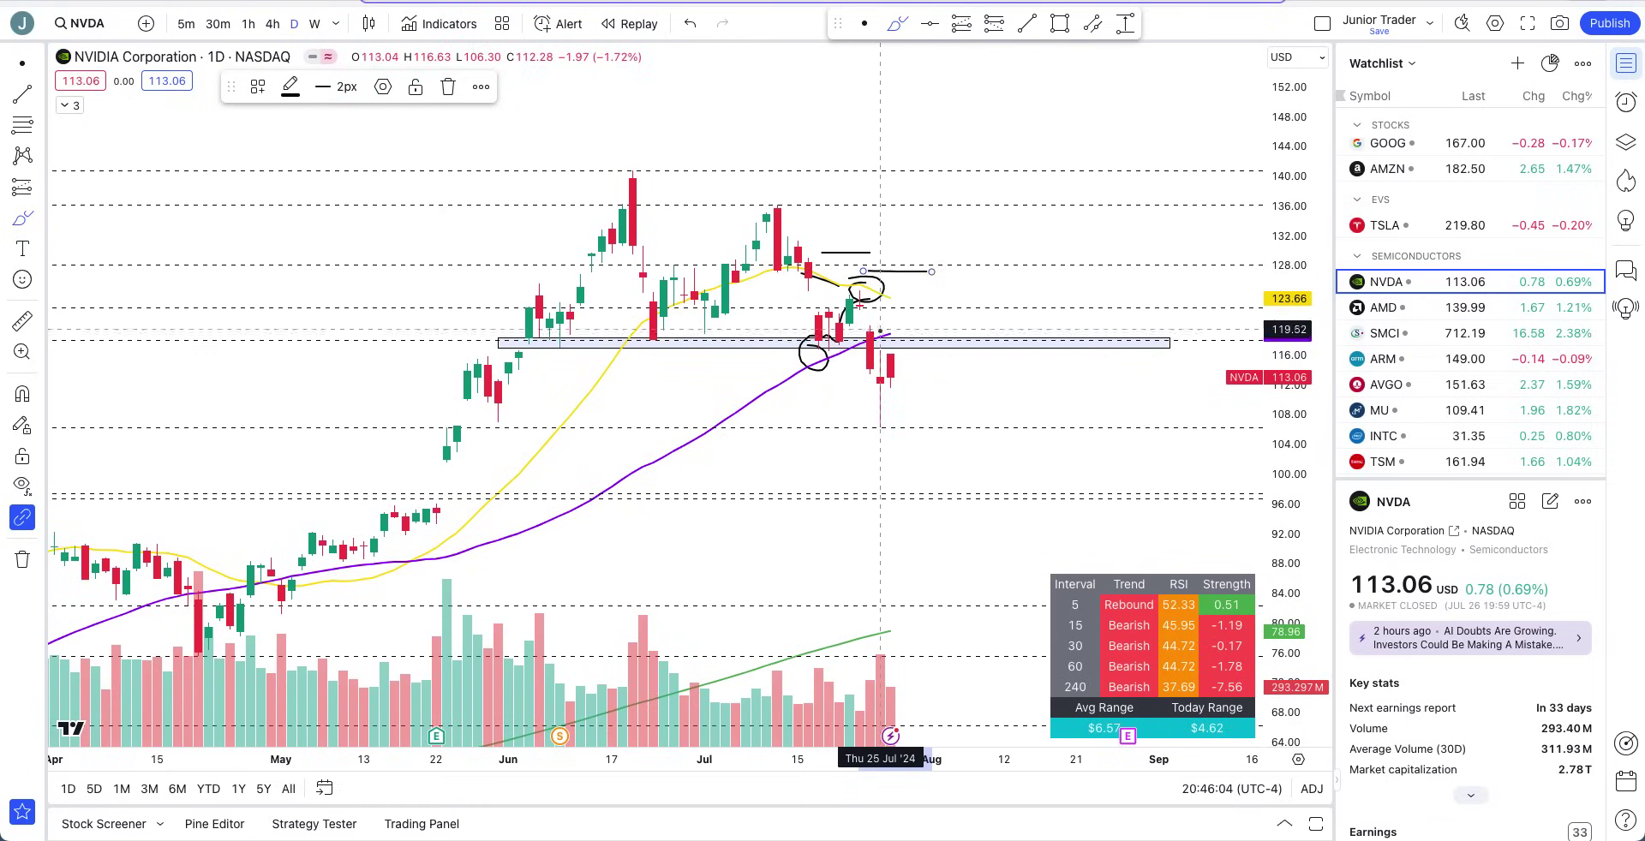
mouse_move(869, 319)
mouse_down()
mouse_move(890, 427)
mouse_move(849, 446)
mouse_move(890, 402)
mouse_up()
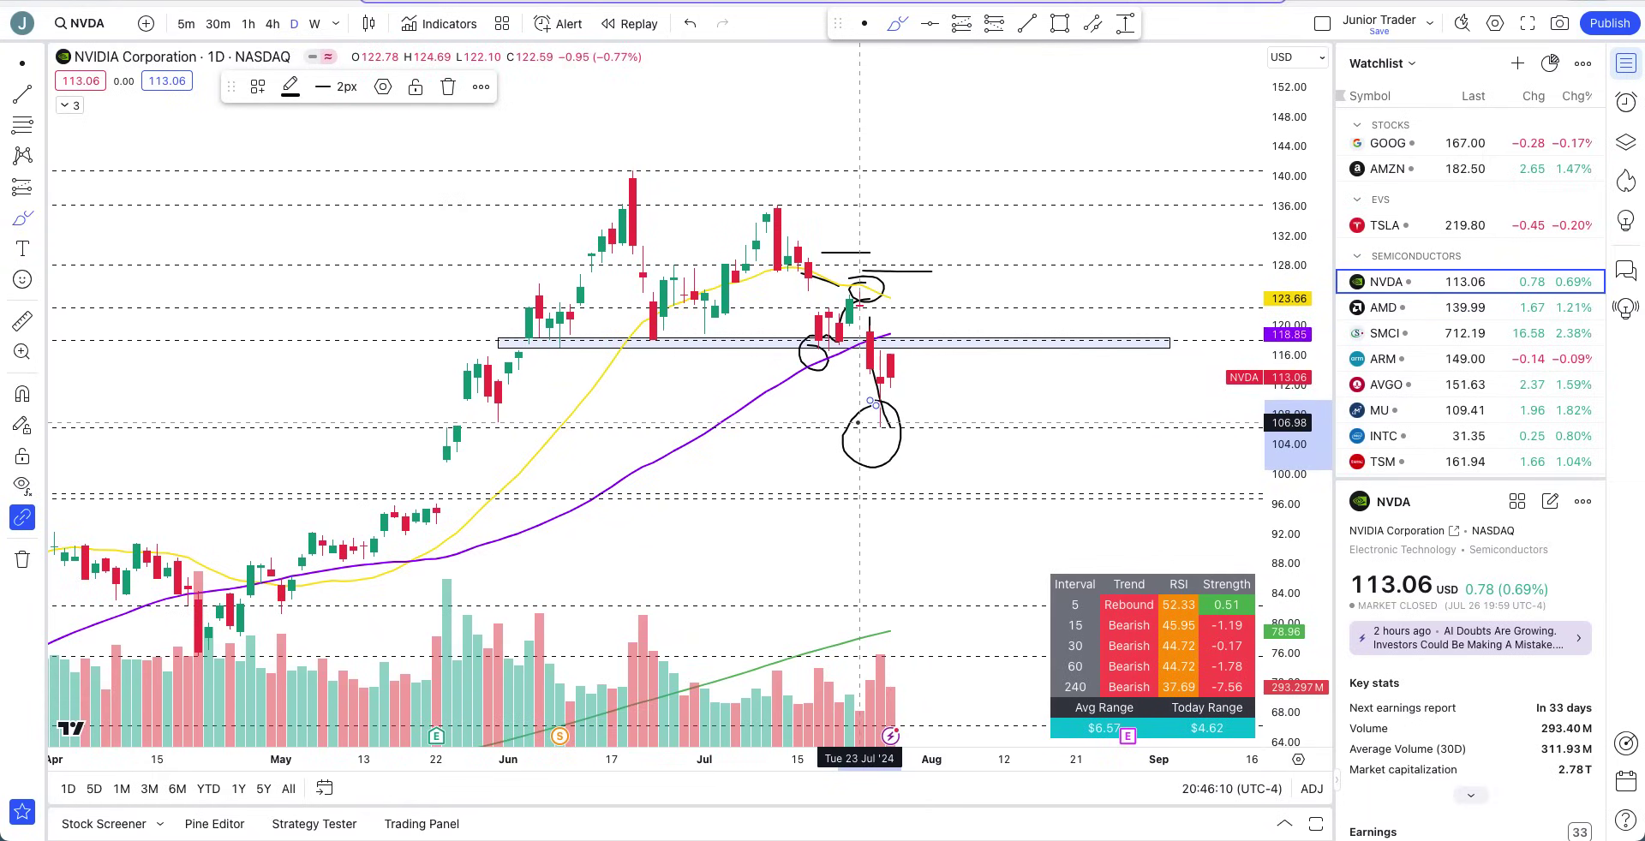
drag(880, 381, 921, 344)
key(super+z)
key(super+z)
key(super+z)
key(super+z)
key(super+z)
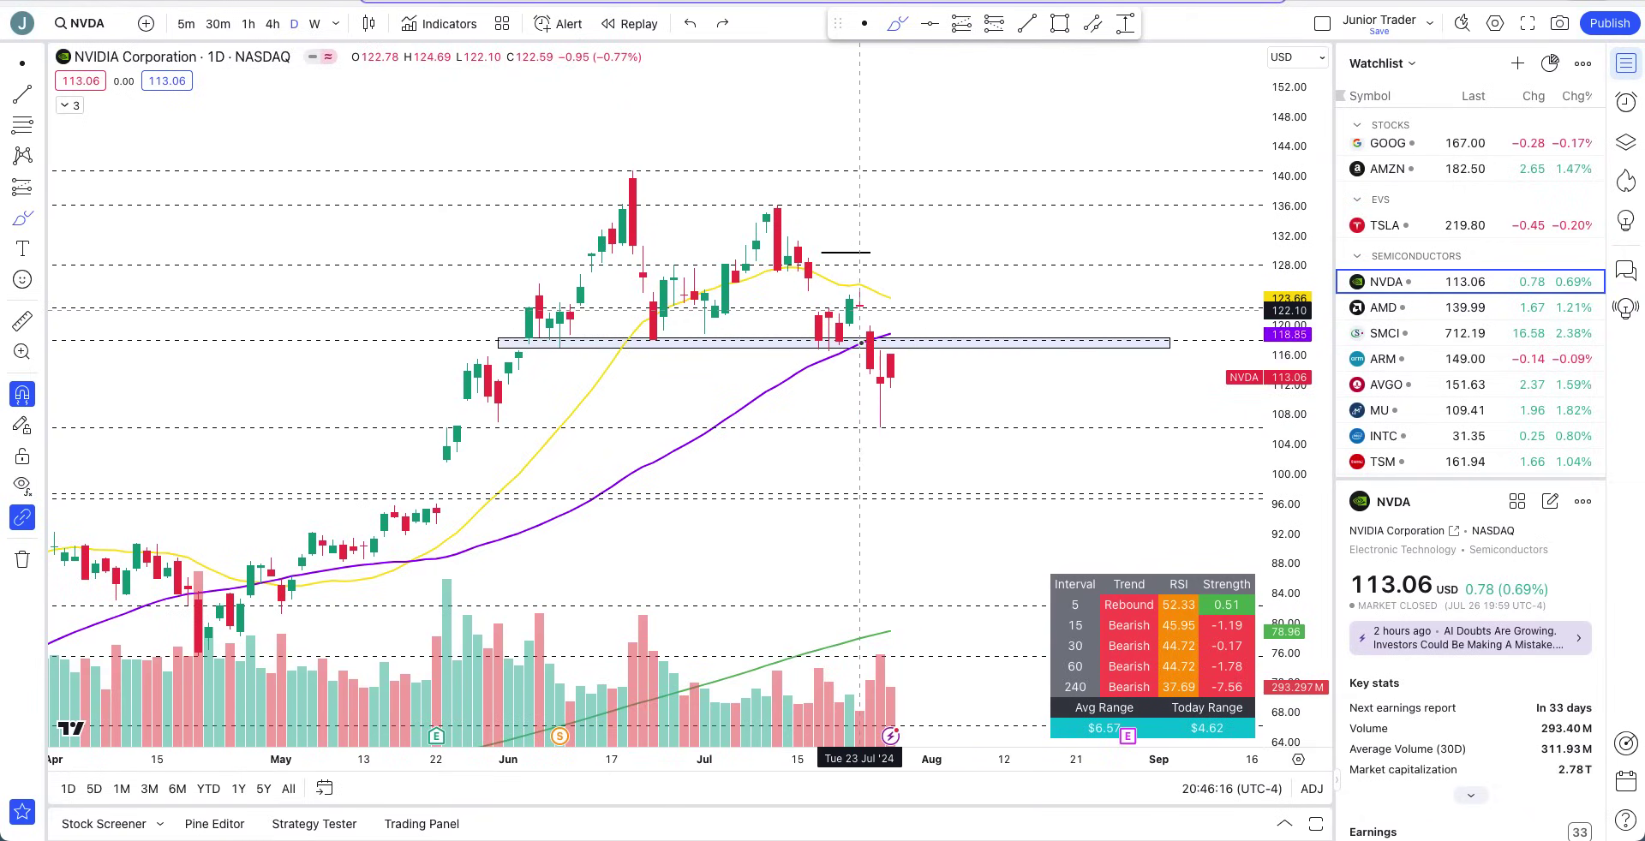
Brush flat strokes at about 118 and 119 beside the last daily candles, and undo them along with the remaining 130 stroke.
drag(870, 343, 942, 343)
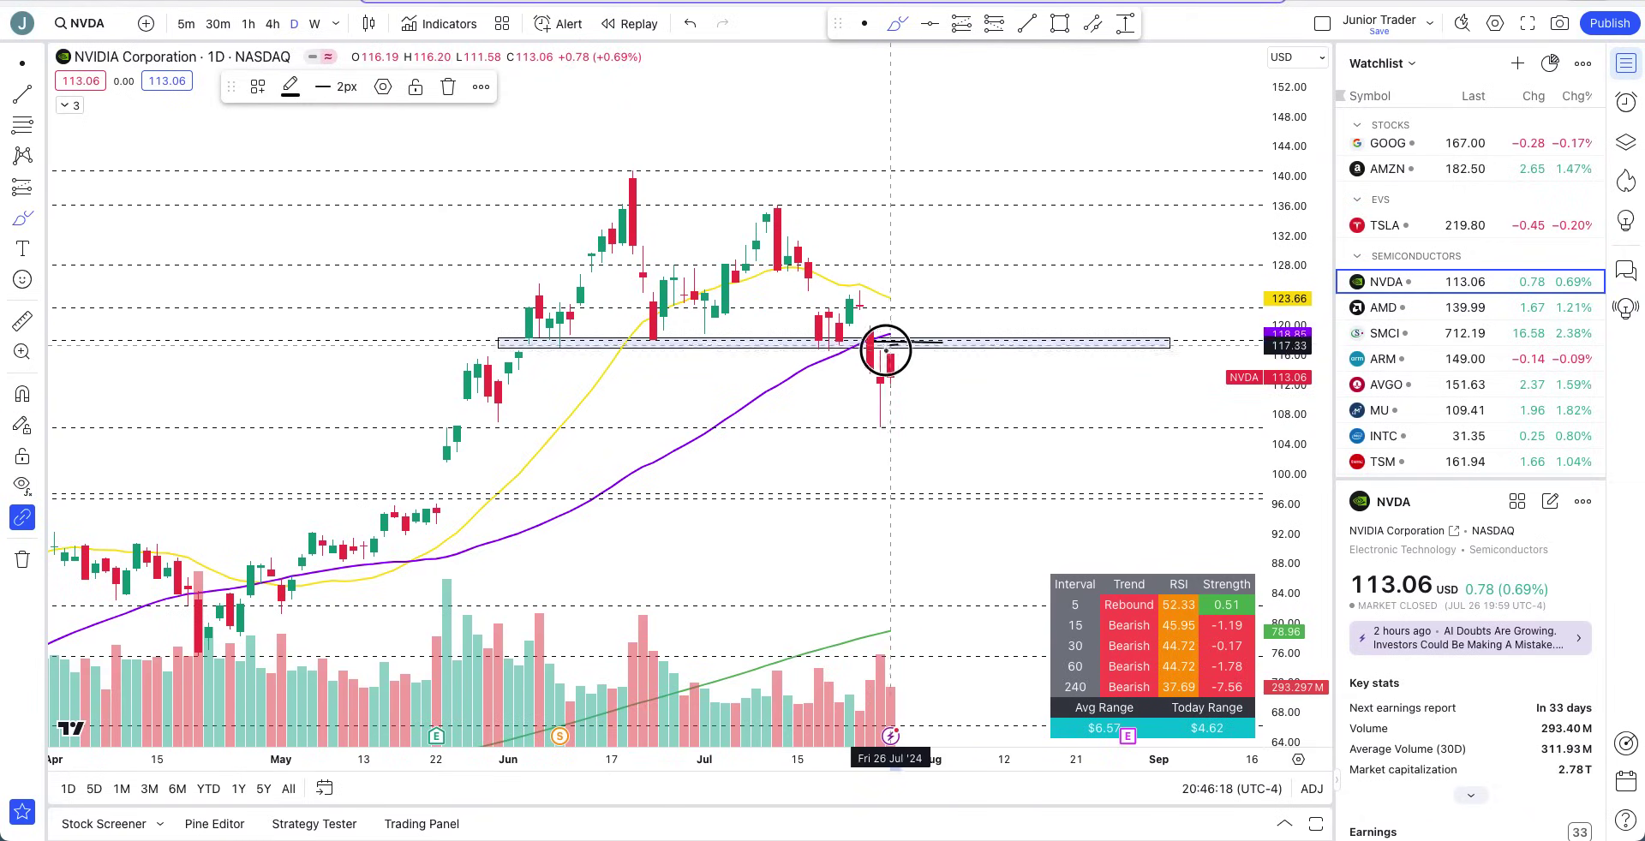
key(super+z)
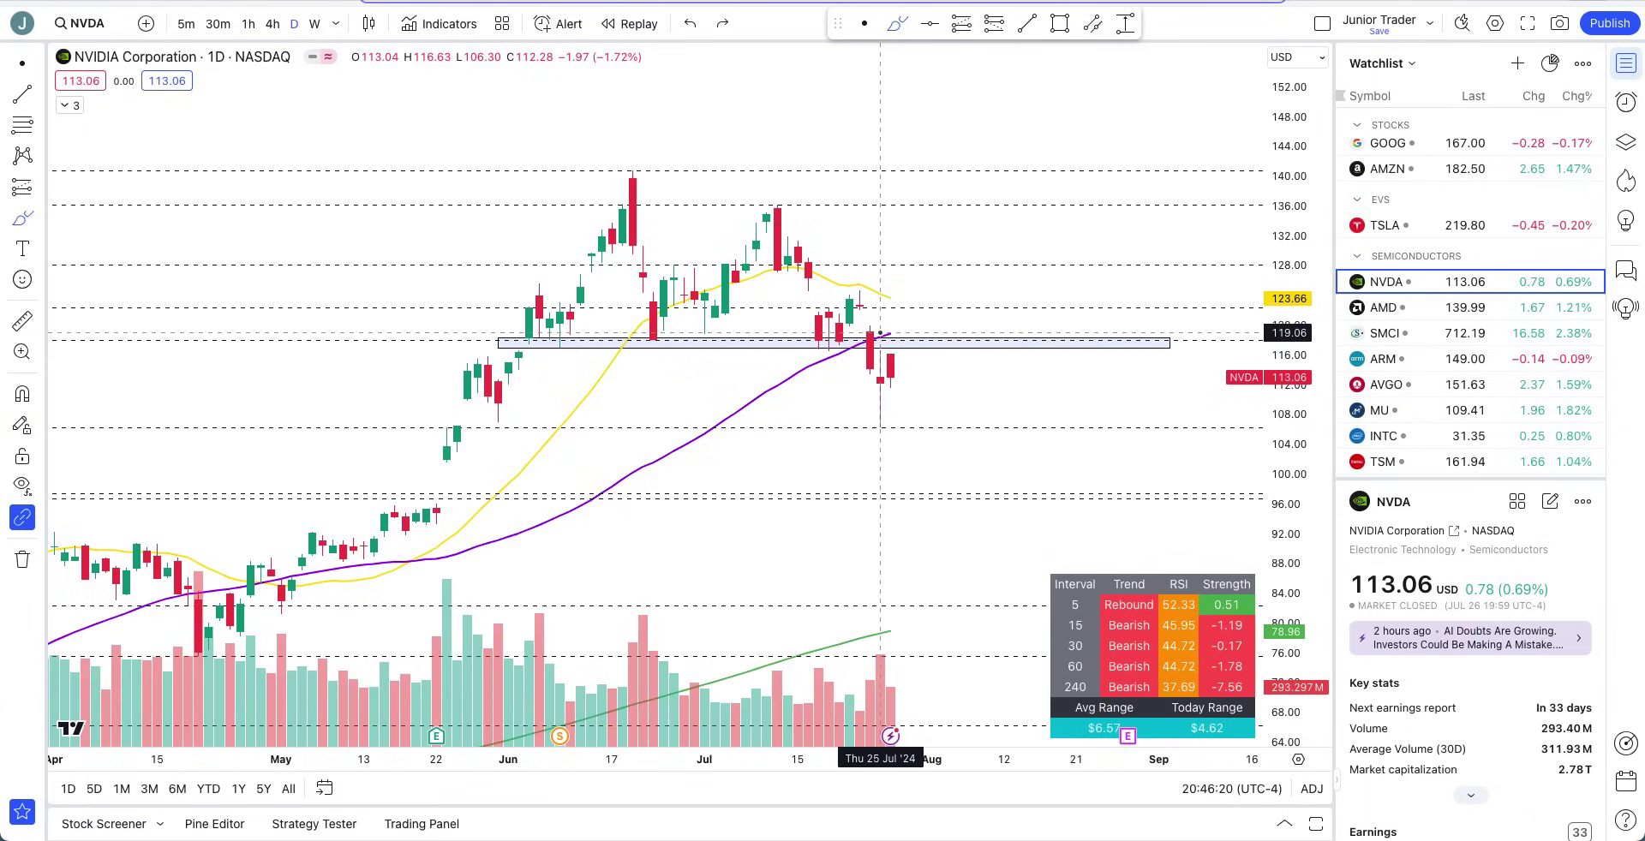
drag(880, 332, 952, 333)
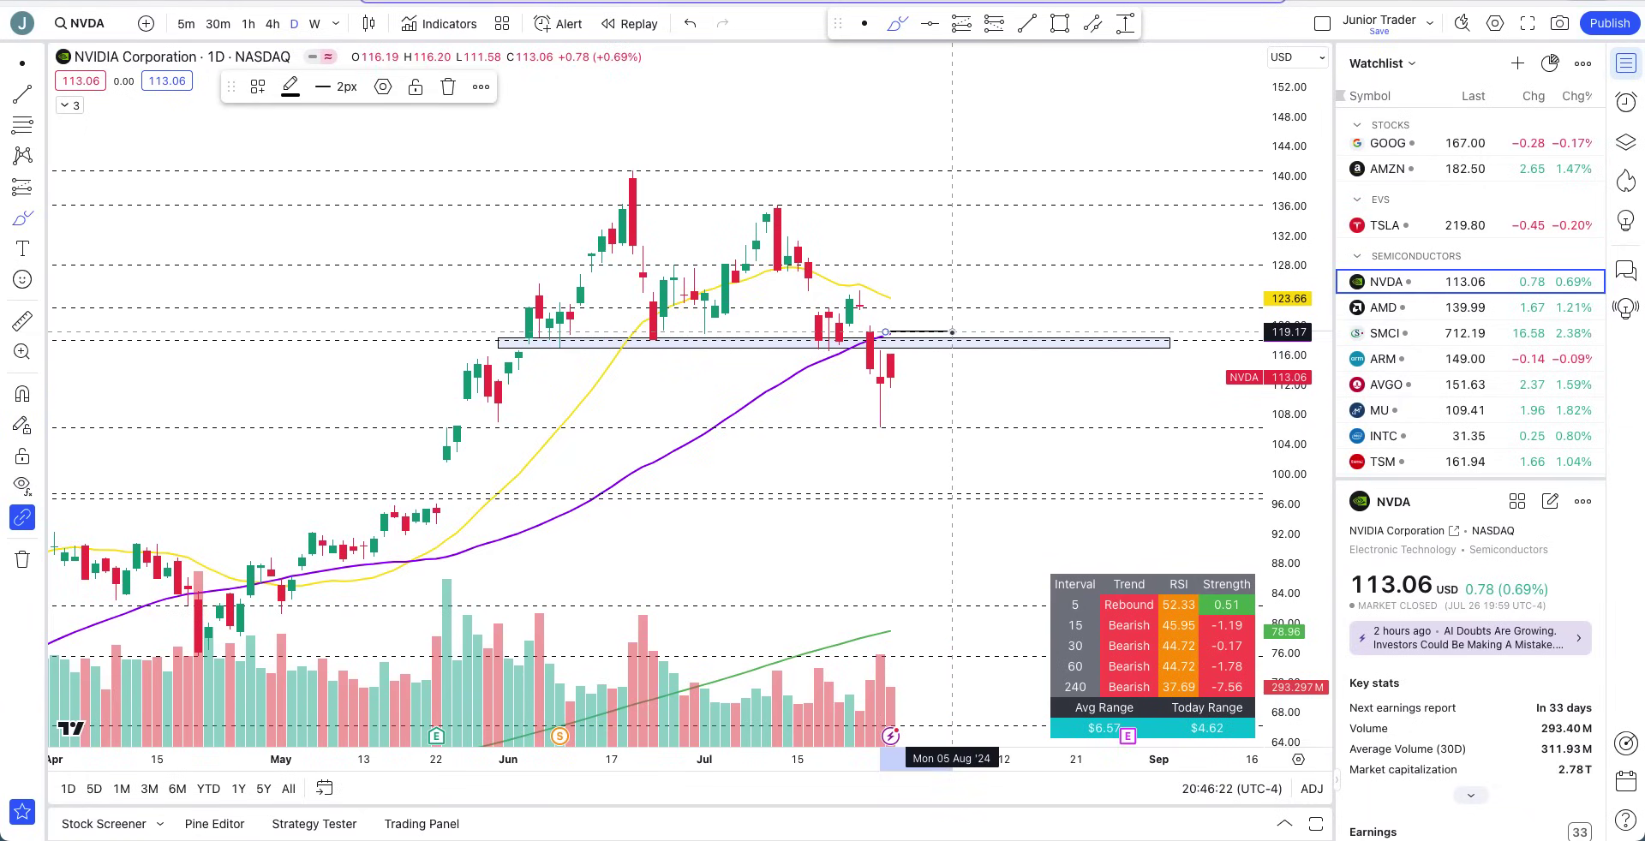
key(super+z)
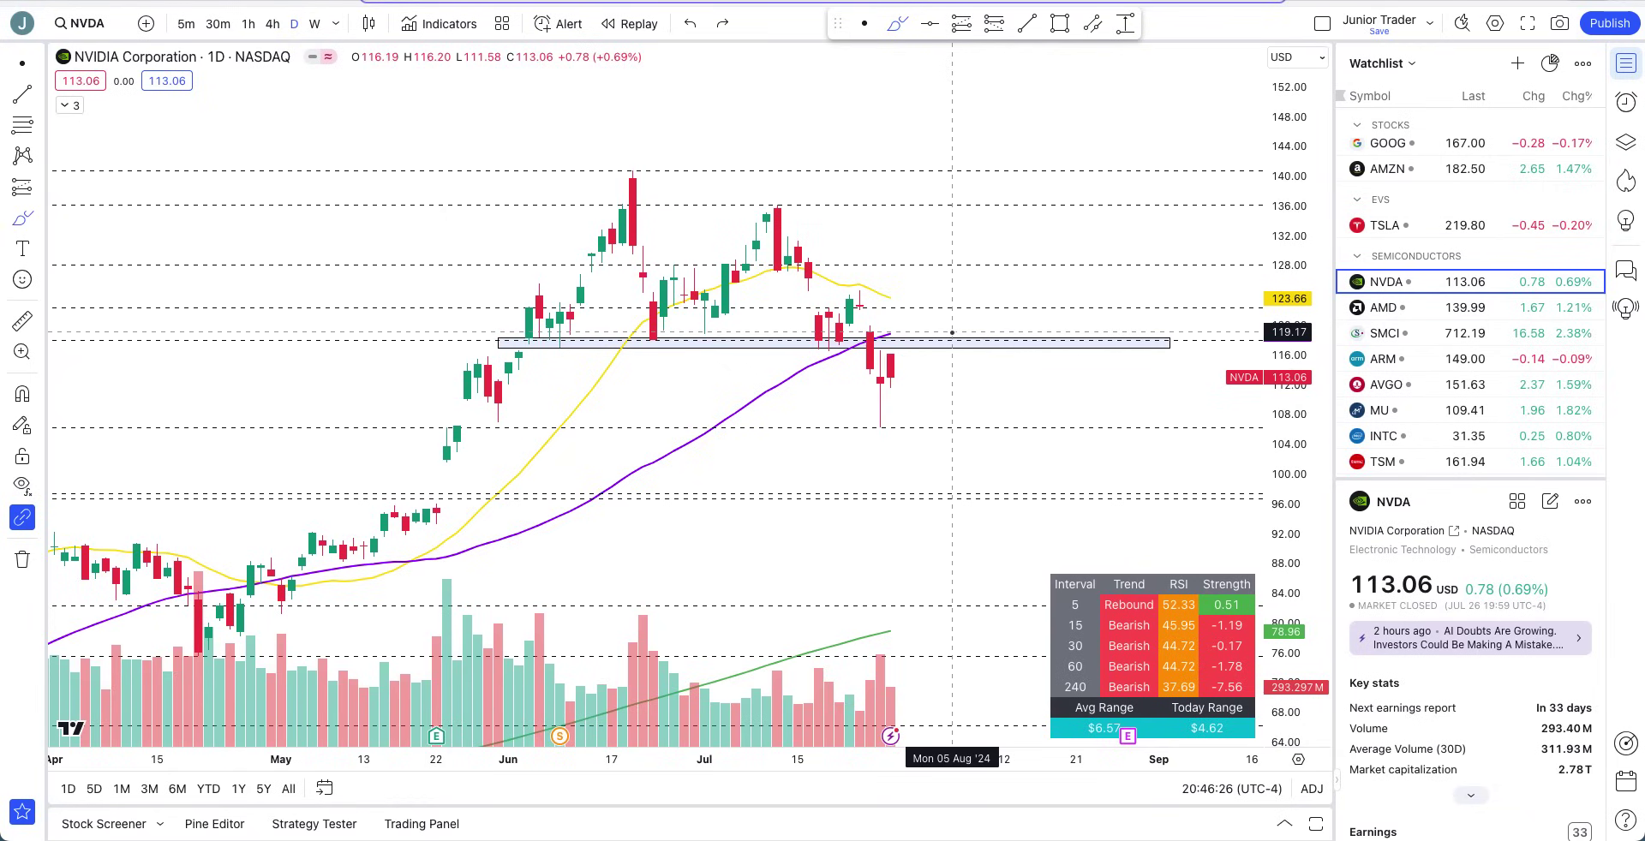
Return NVDA to the 1-hour timeframe and frame the candles from 18 July onward with empty space after the last one.
click(247, 24)
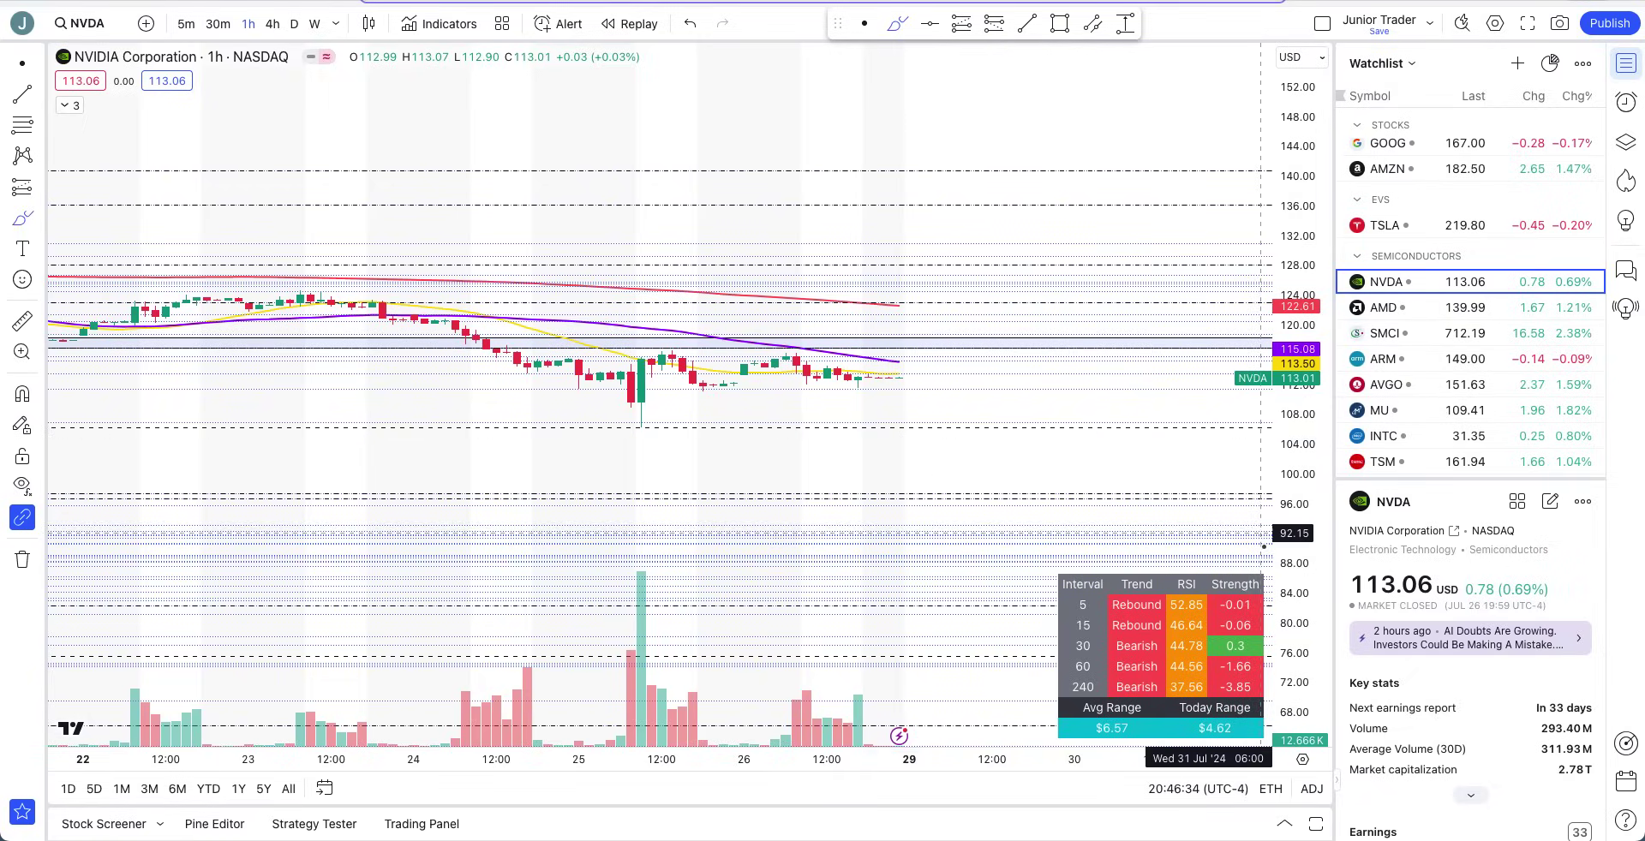
drag(1304, 669, 1287, 213)
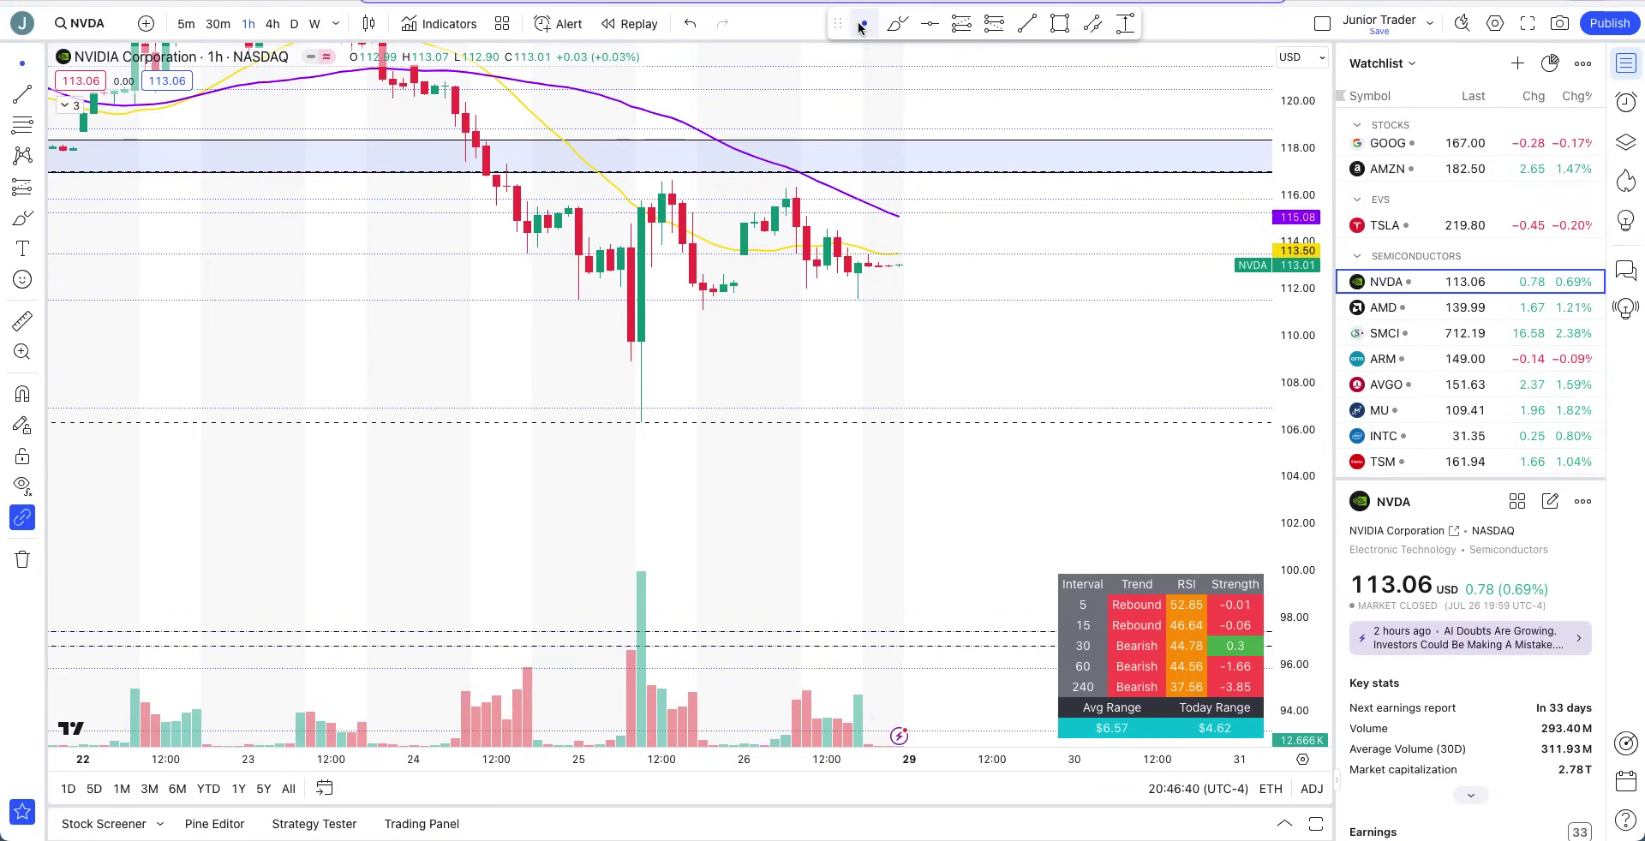
scroll(939, 377, down, 5)
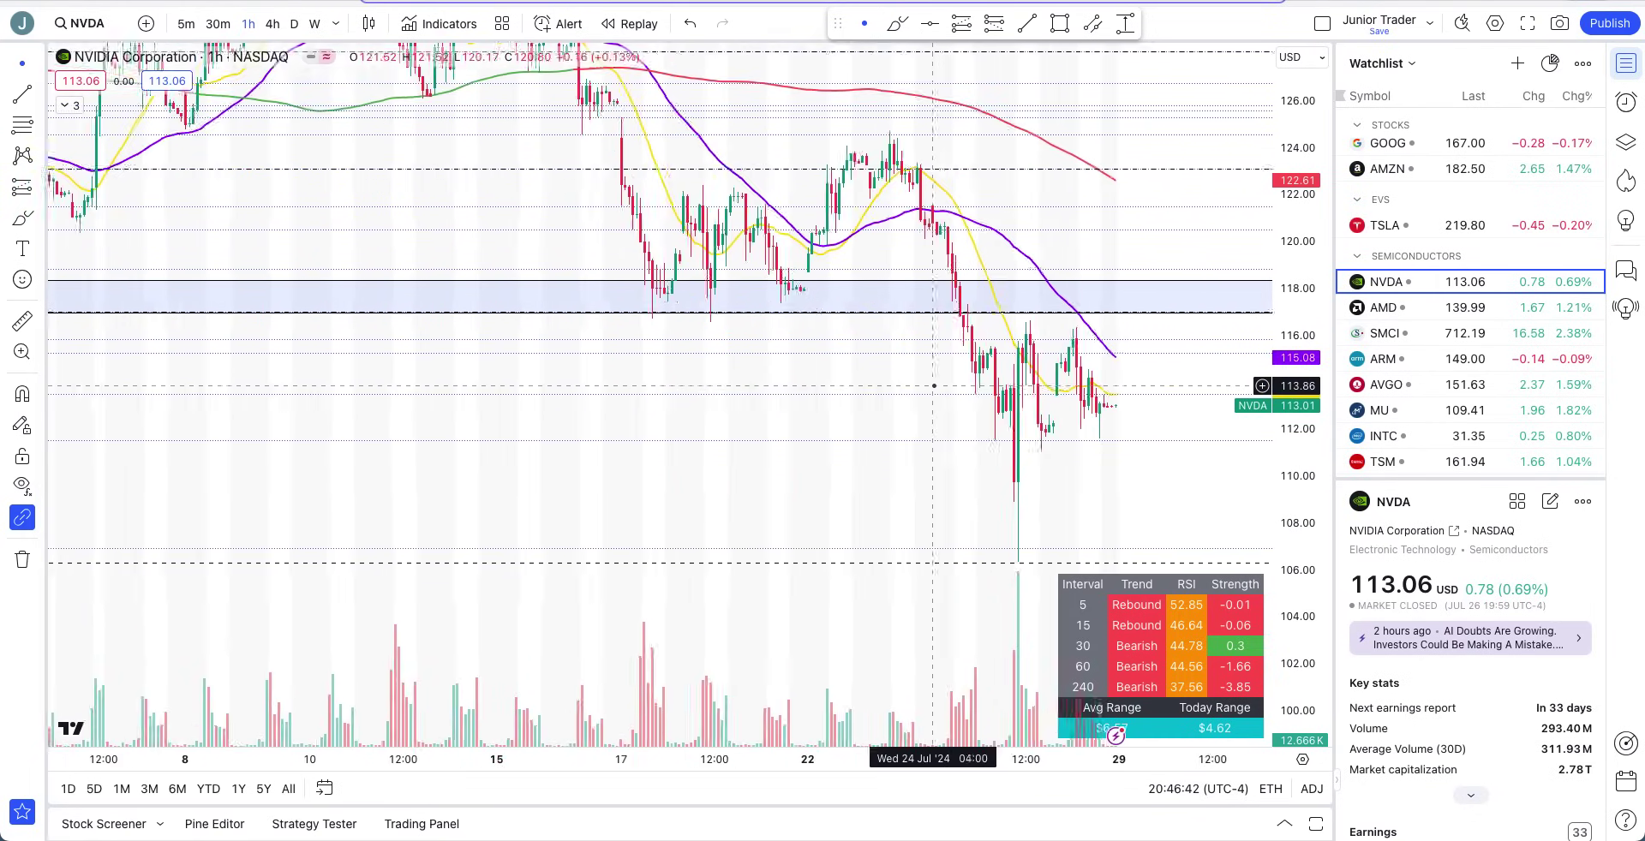
scroll(1157, 274, up, 3)
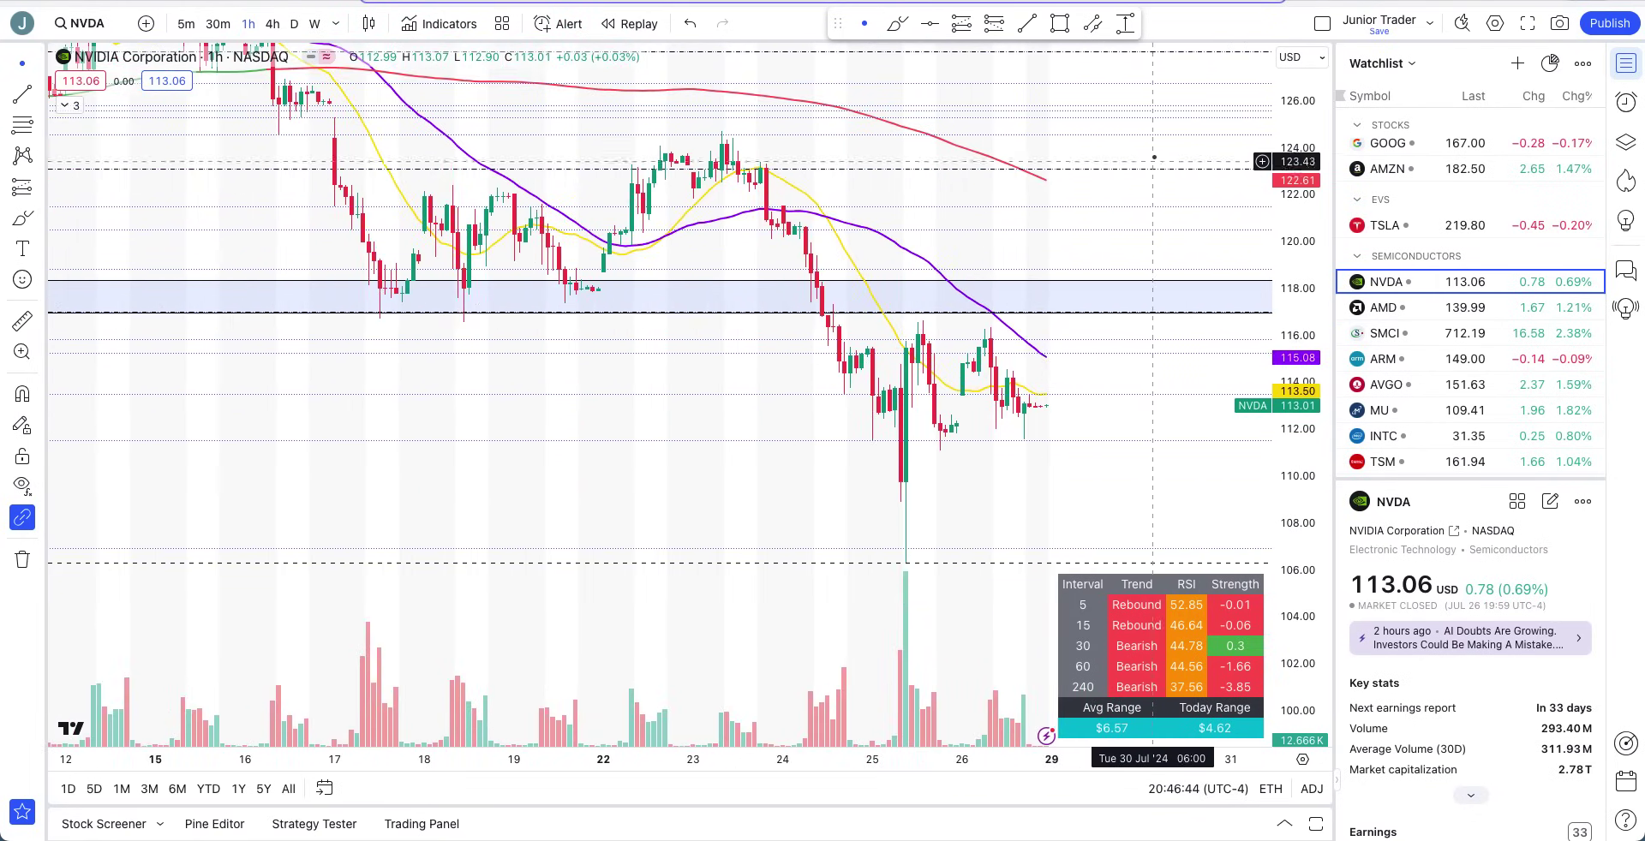
scroll(1032, 218, up, 3)
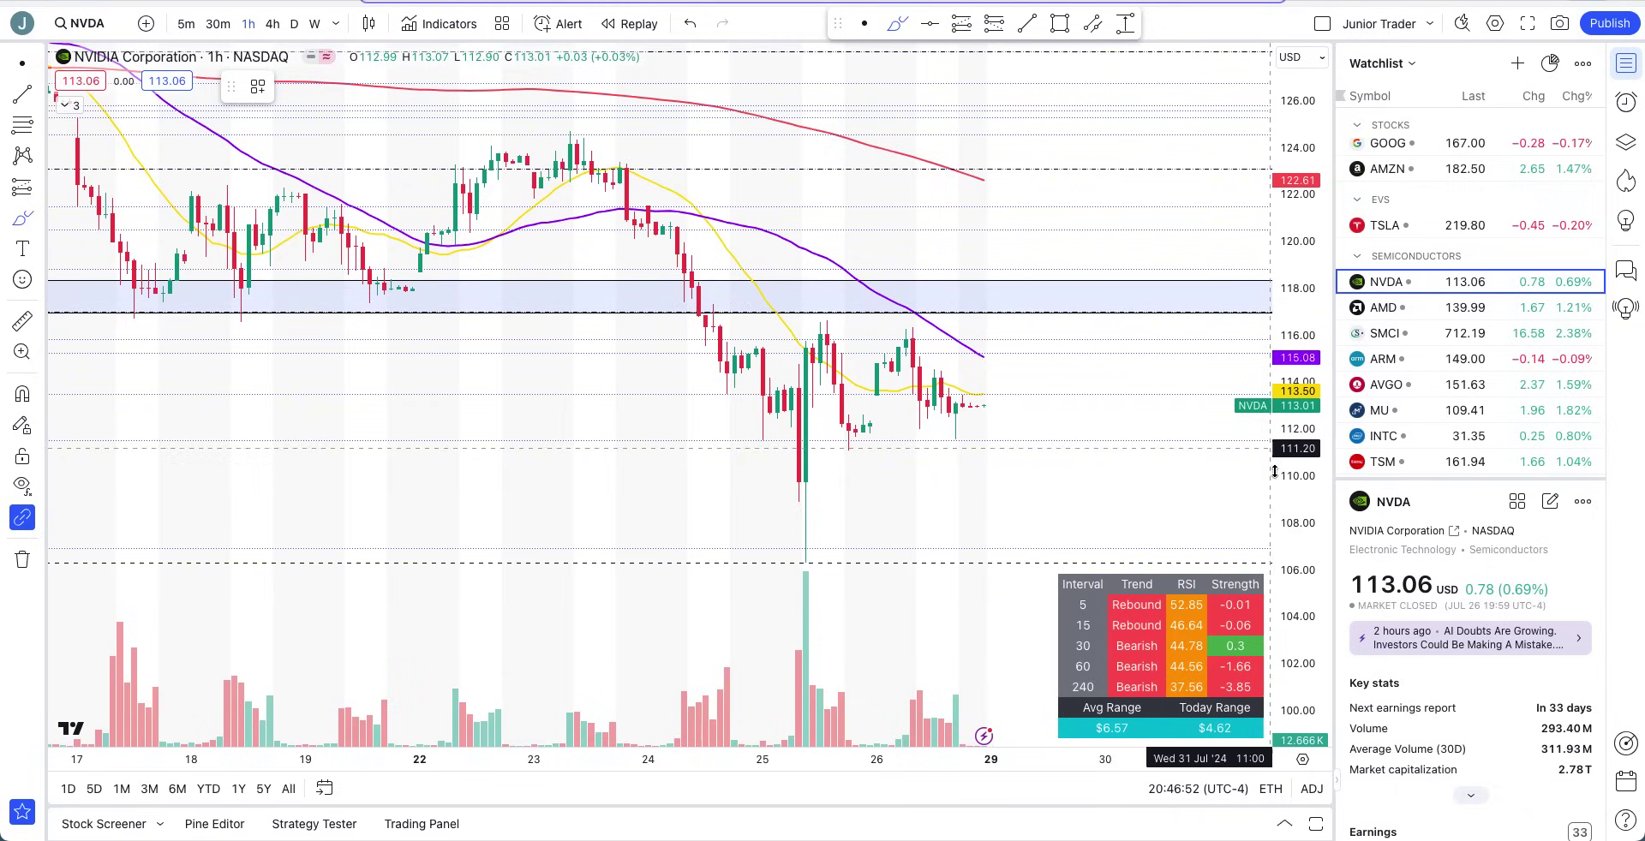
drag(1291, 539, 1290, 420)
key(Escape)
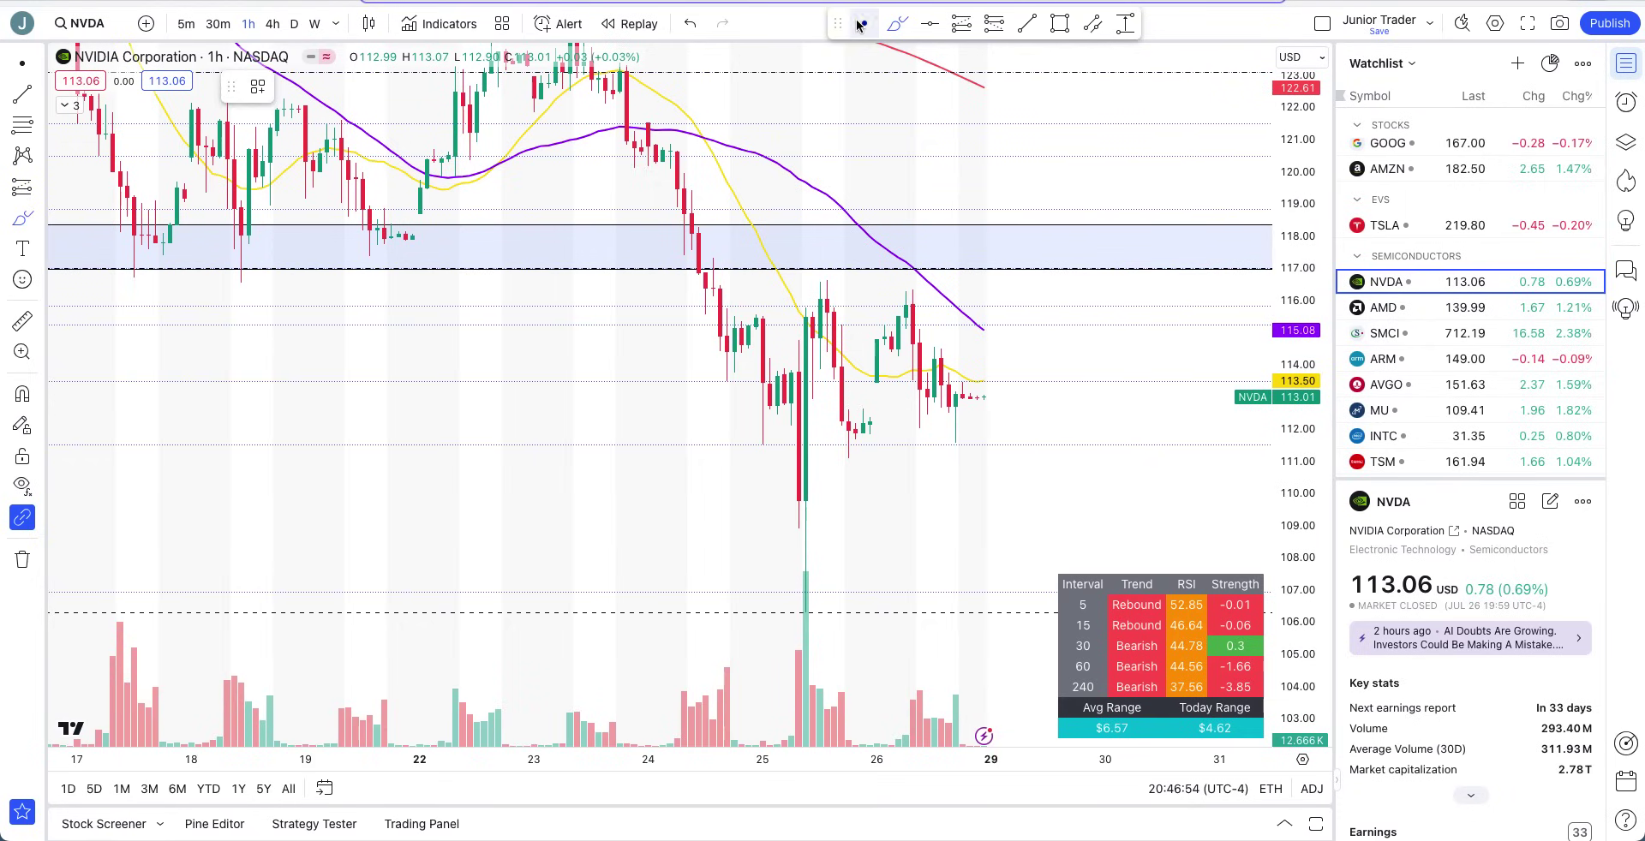
drag(1015, 187, 891, 267)
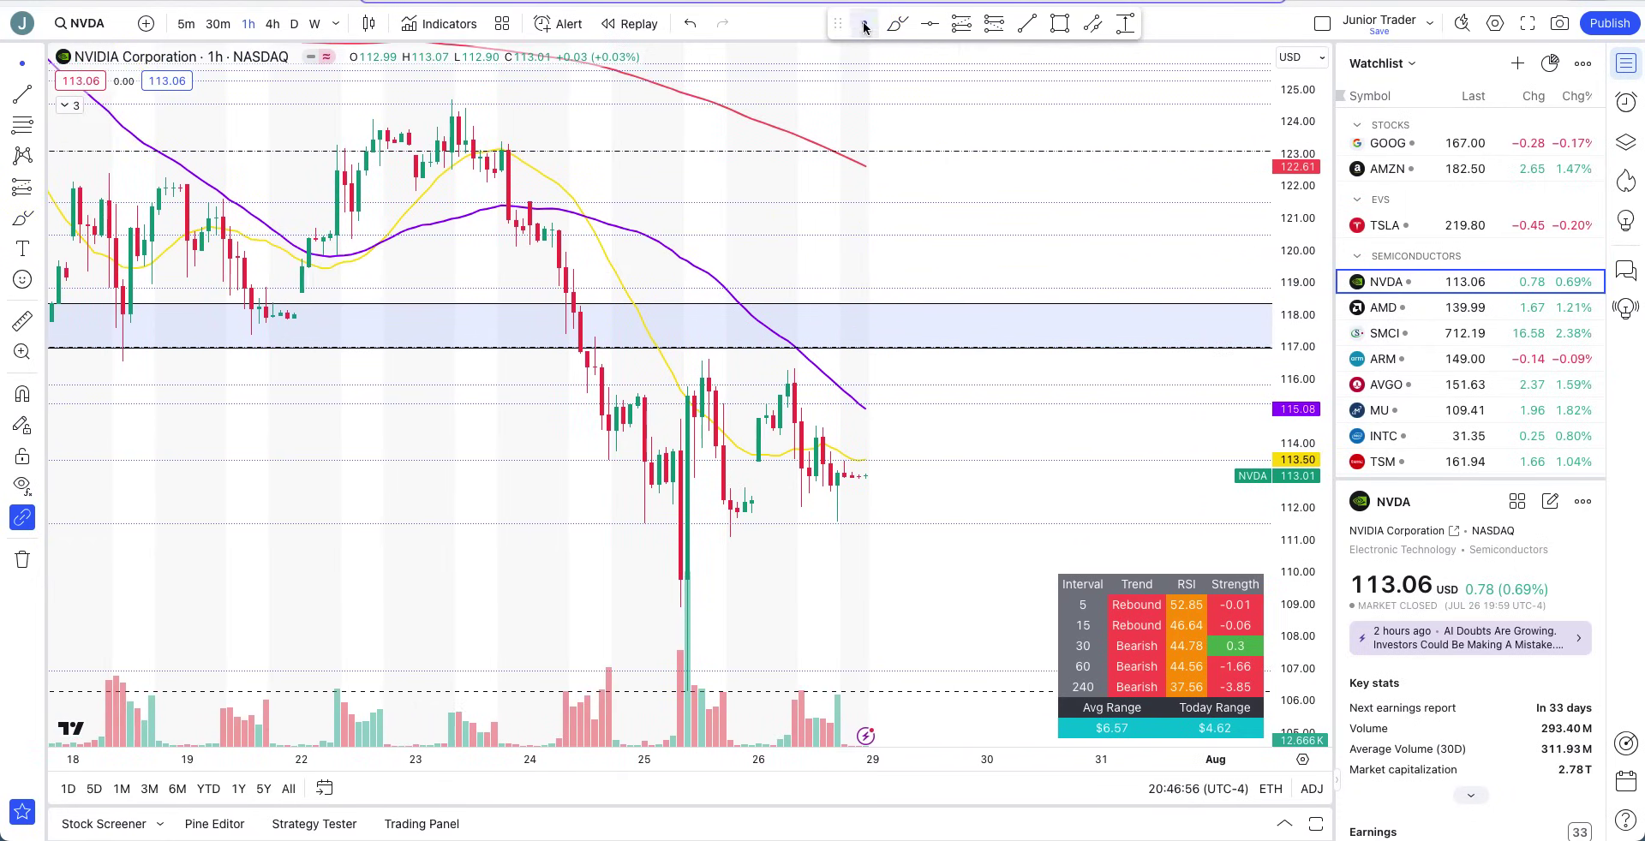
Brush a falling extension of the purple moving average to about 113.7, circle the 26 July candles around 113 to 115.4, and undo both.
click(901, 23)
drag(873, 417, 930, 451)
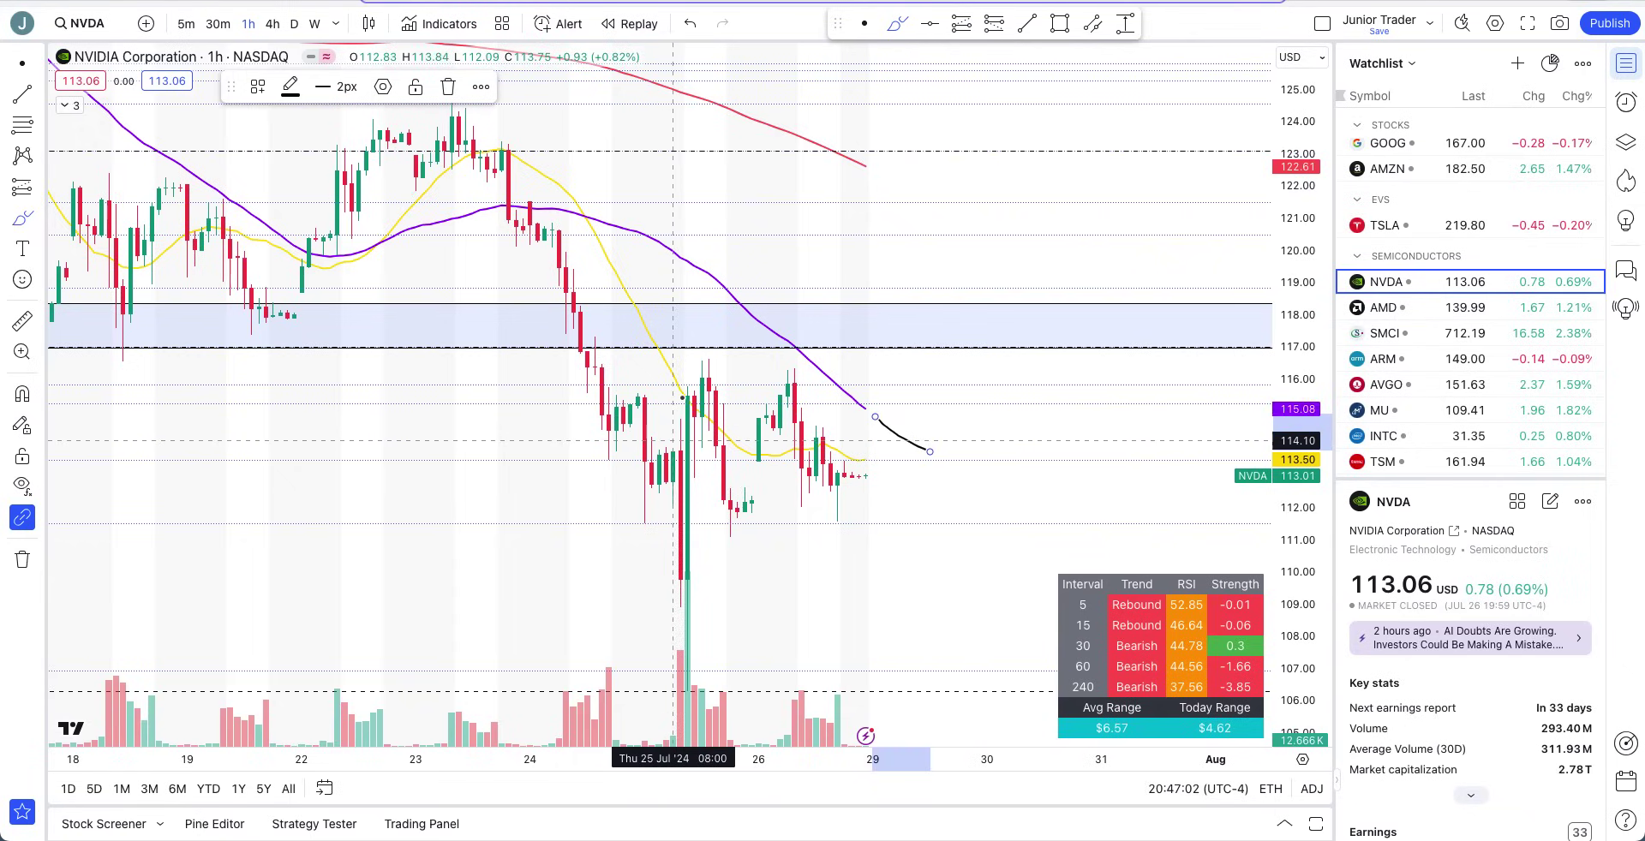
click(752, 425)
mouse_move(753, 426)
mouse_down()
mouse_move(809, 446)
mouse_move(774, 399)
mouse_up()
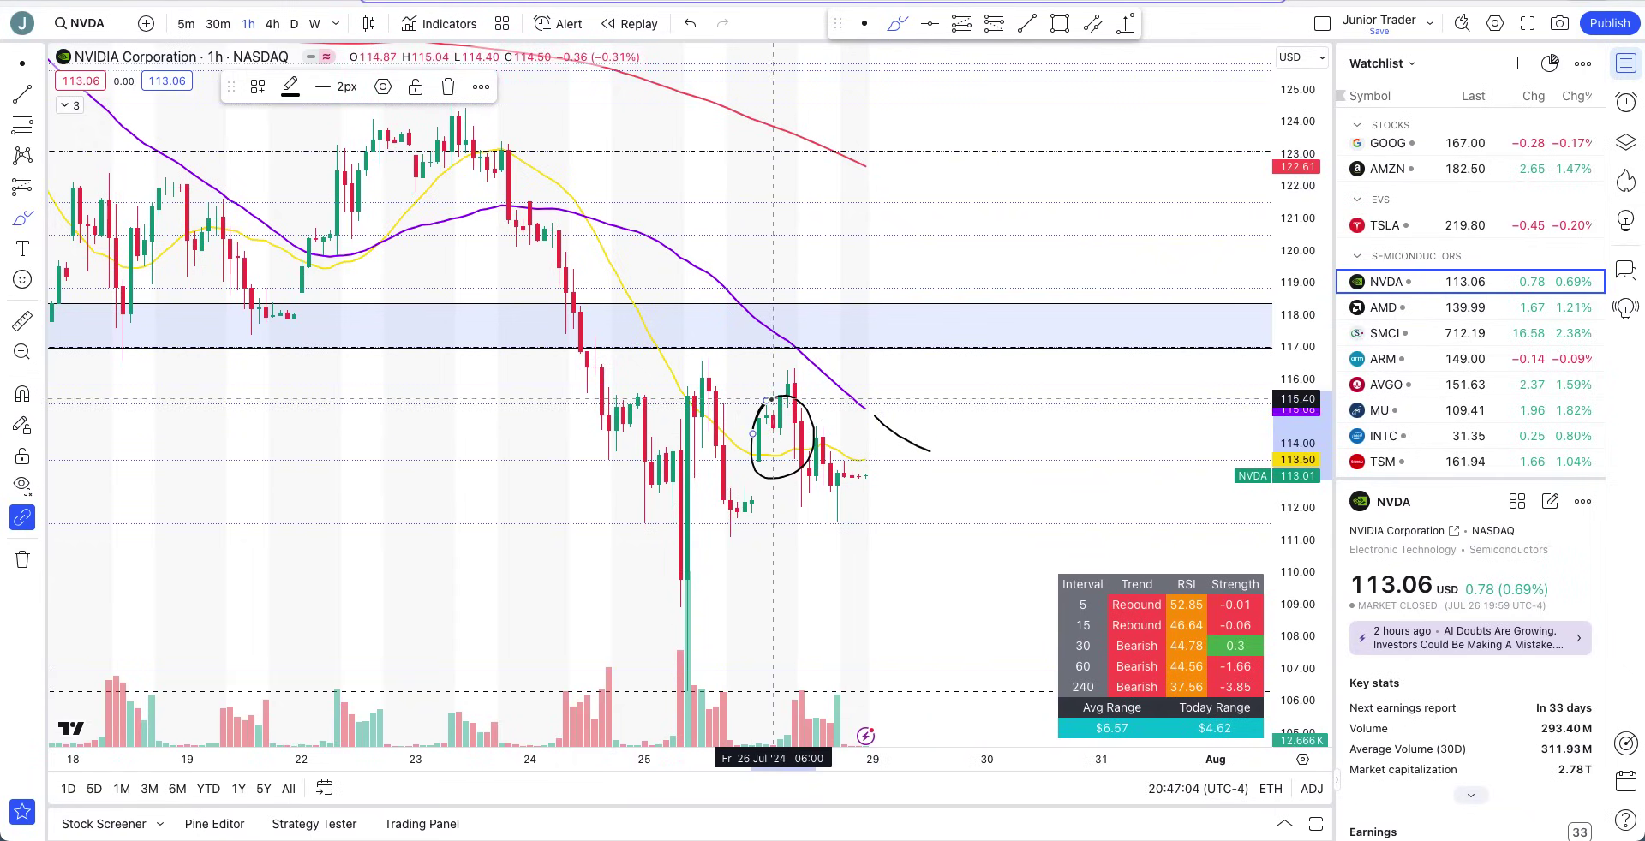
key(ctrl+z)
key(ctrl+z)
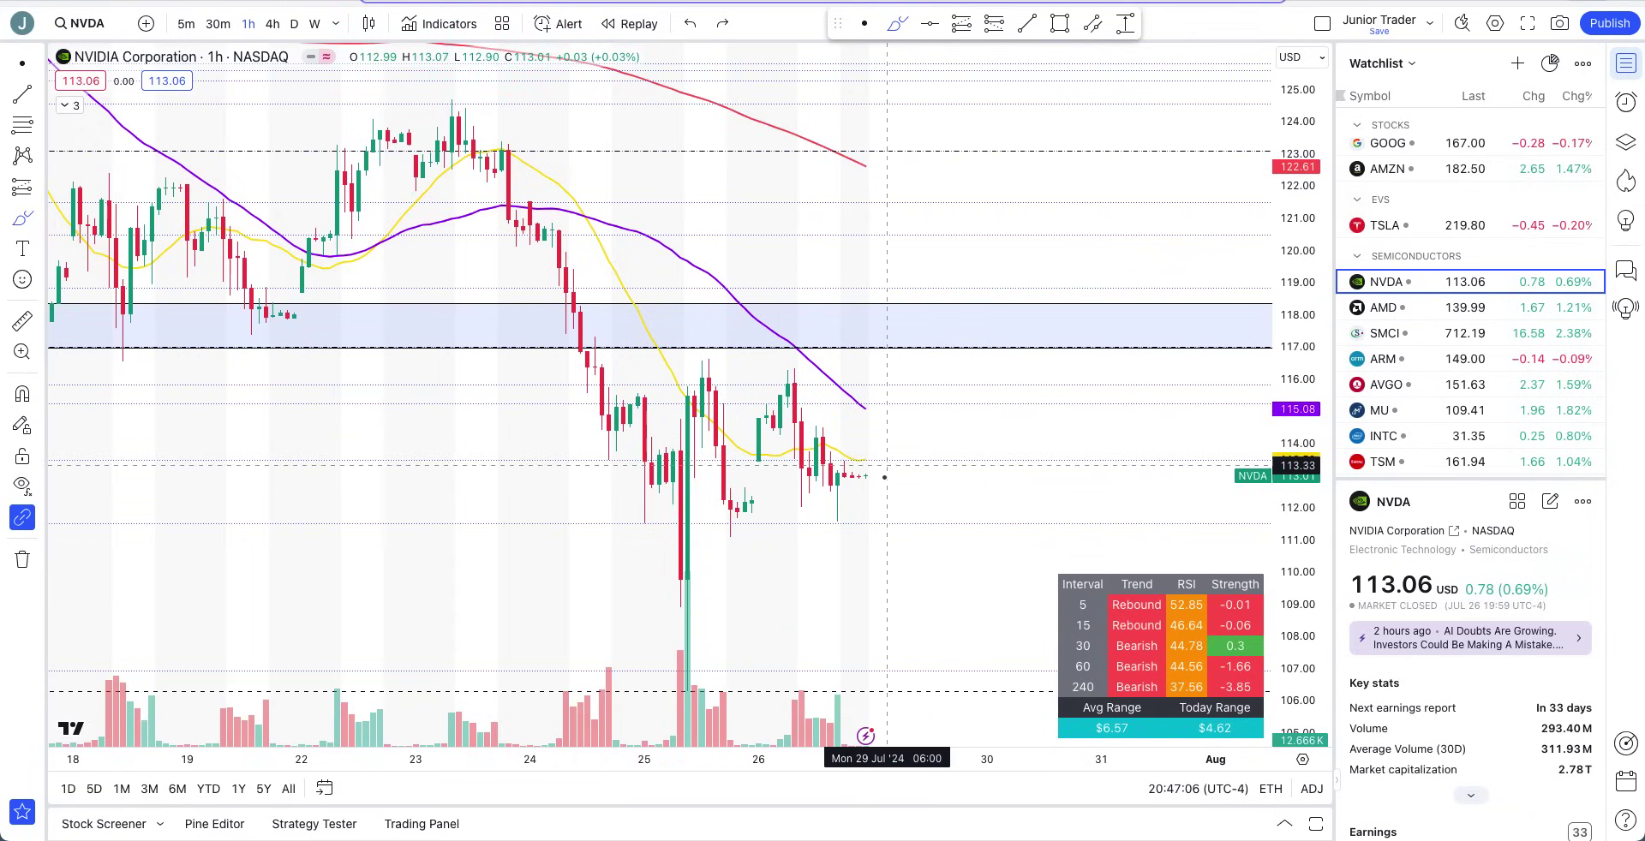
Brush rising strokes beside the last candle, from about 113 to 114.8 and from about 115 to 116.7, undoing the marks.
drag(871, 473, 902, 419)
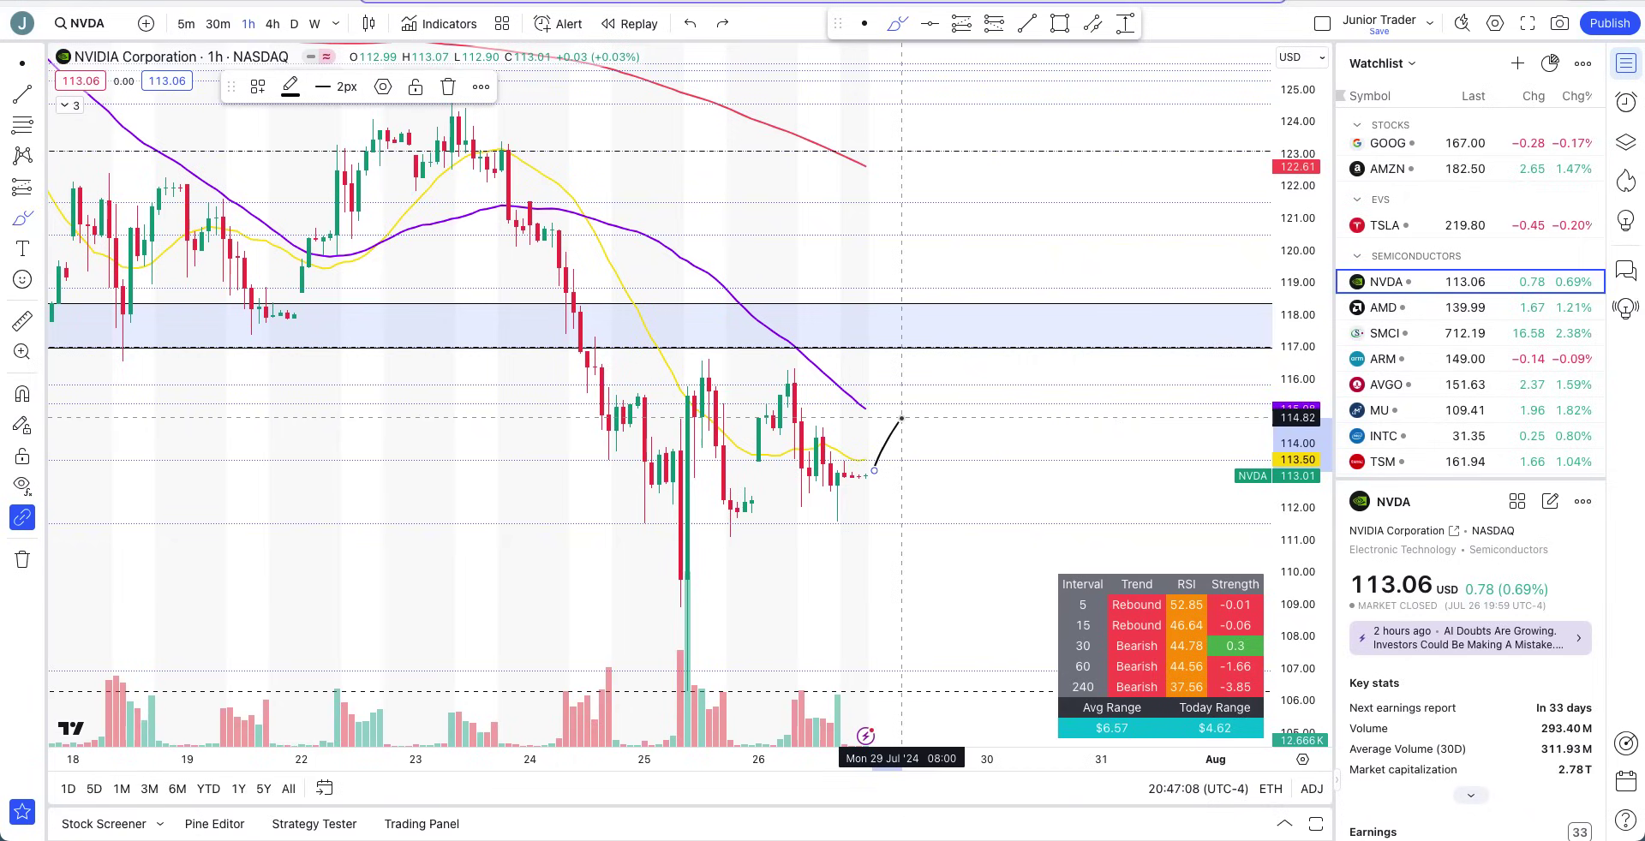
key(ctrl+z)
click(886, 448)
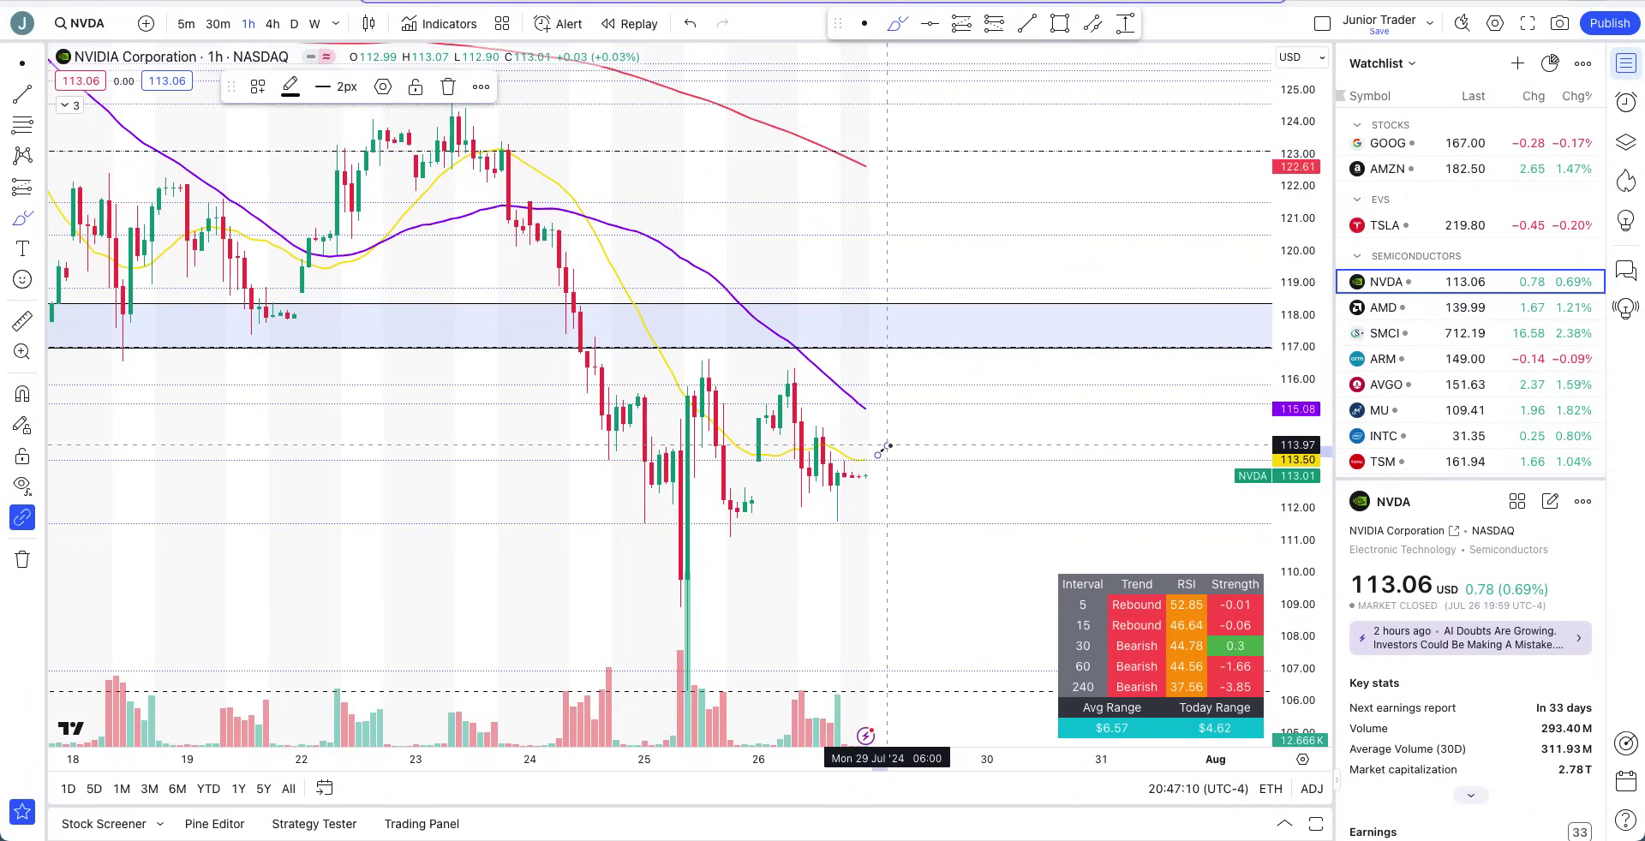
mouse_move(869, 417)
mouse_down()
mouse_move(924, 463)
mouse_move(966, 356)
mouse_up()
key(ctrl+z)
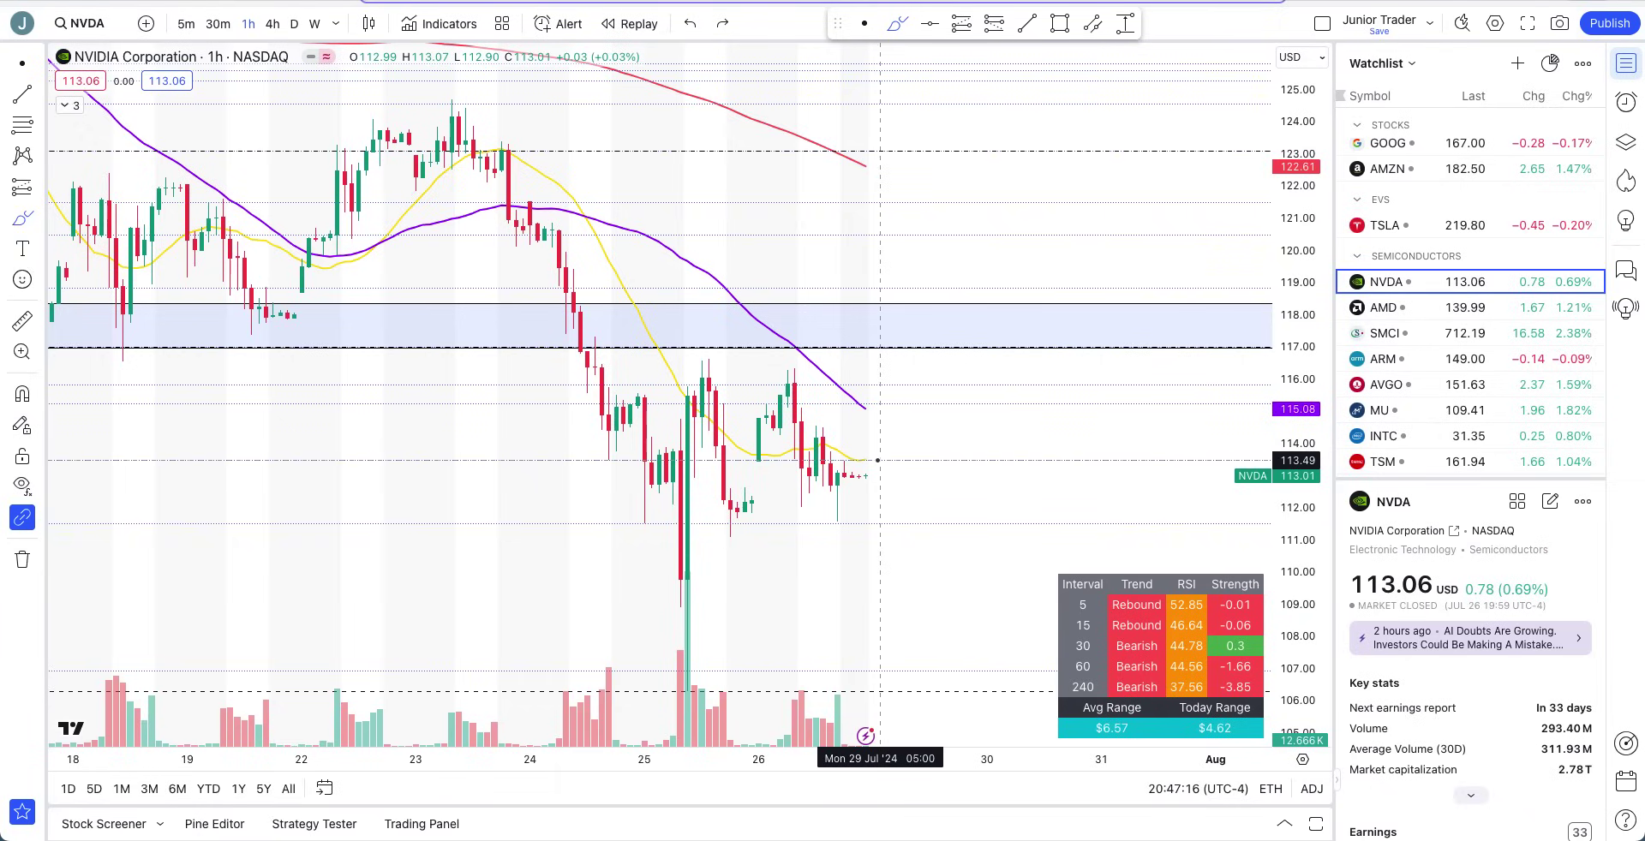
Brush falling curves beside the last candle to about 112 and a flat stroke along the 113.5 level, and undo the marks.
mouse_move(869, 476)
mouse_down()
mouse_move(937, 491)
mouse_move(882, 471)
mouse_move(944, 510)
mouse_up()
mouse_move(866, 420)
mouse_down()
mouse_move(914, 492)
mouse_move(964, 517)
mouse_up()
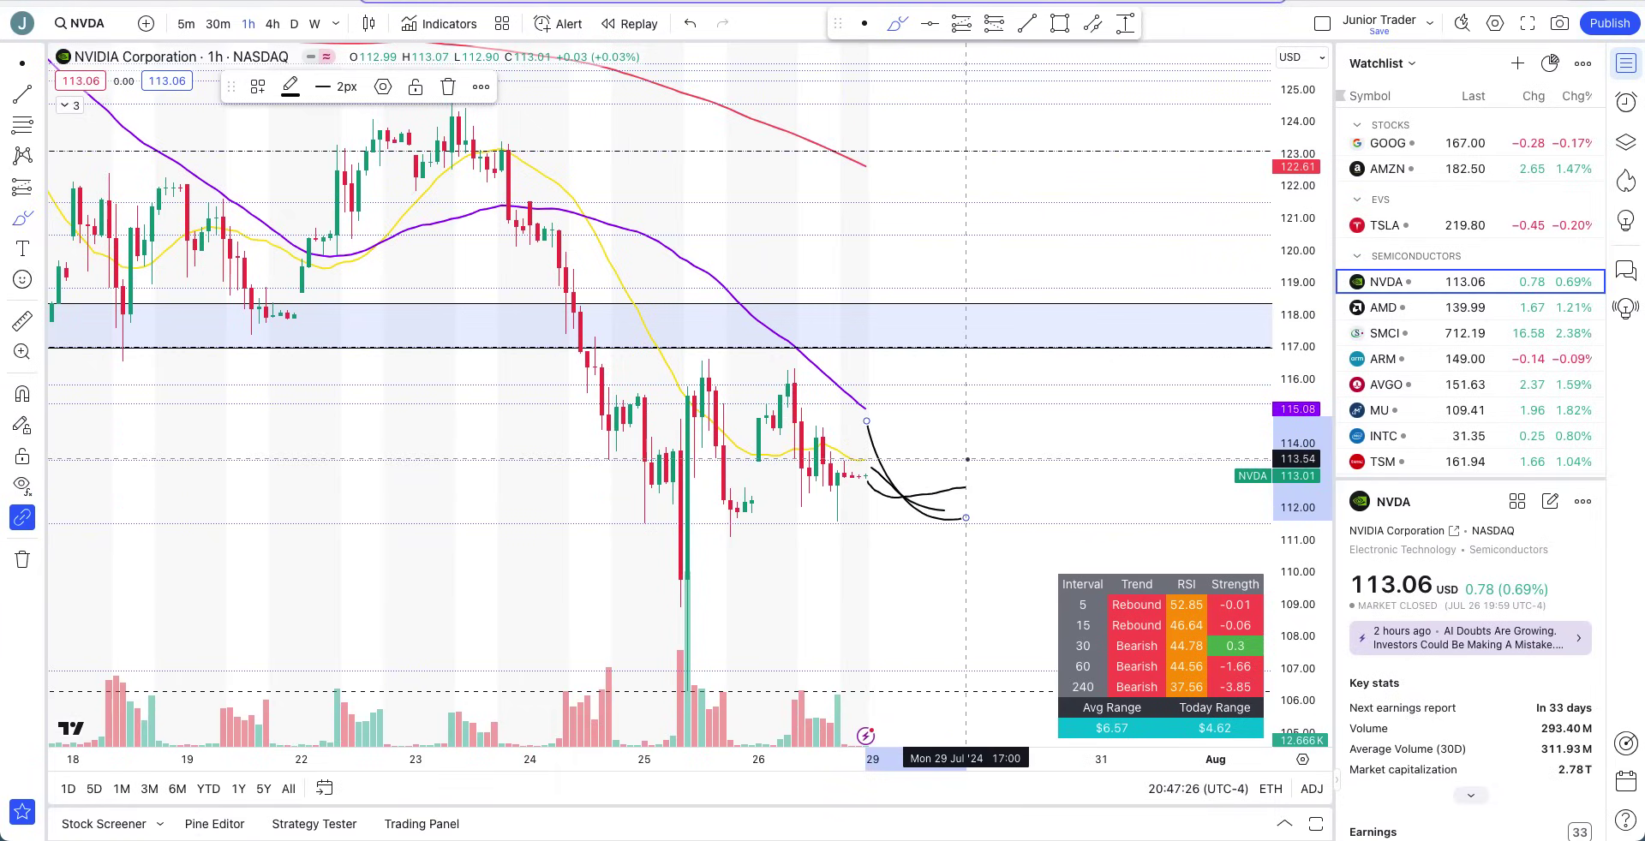
drag(965, 461, 644, 466)
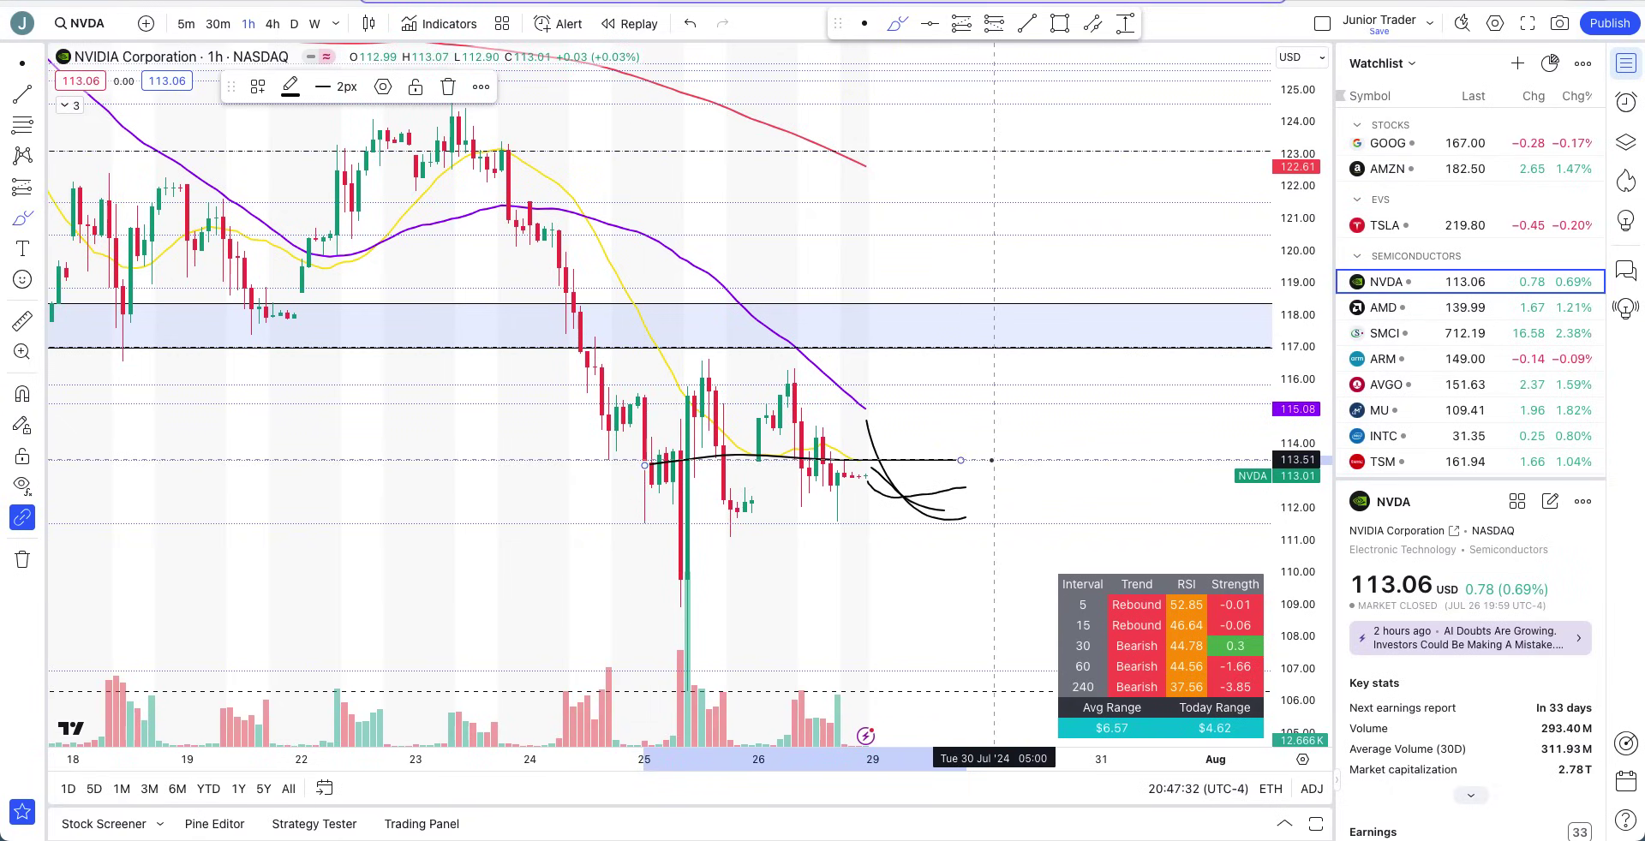
key(ctrl+z)
key(ctrl+z)
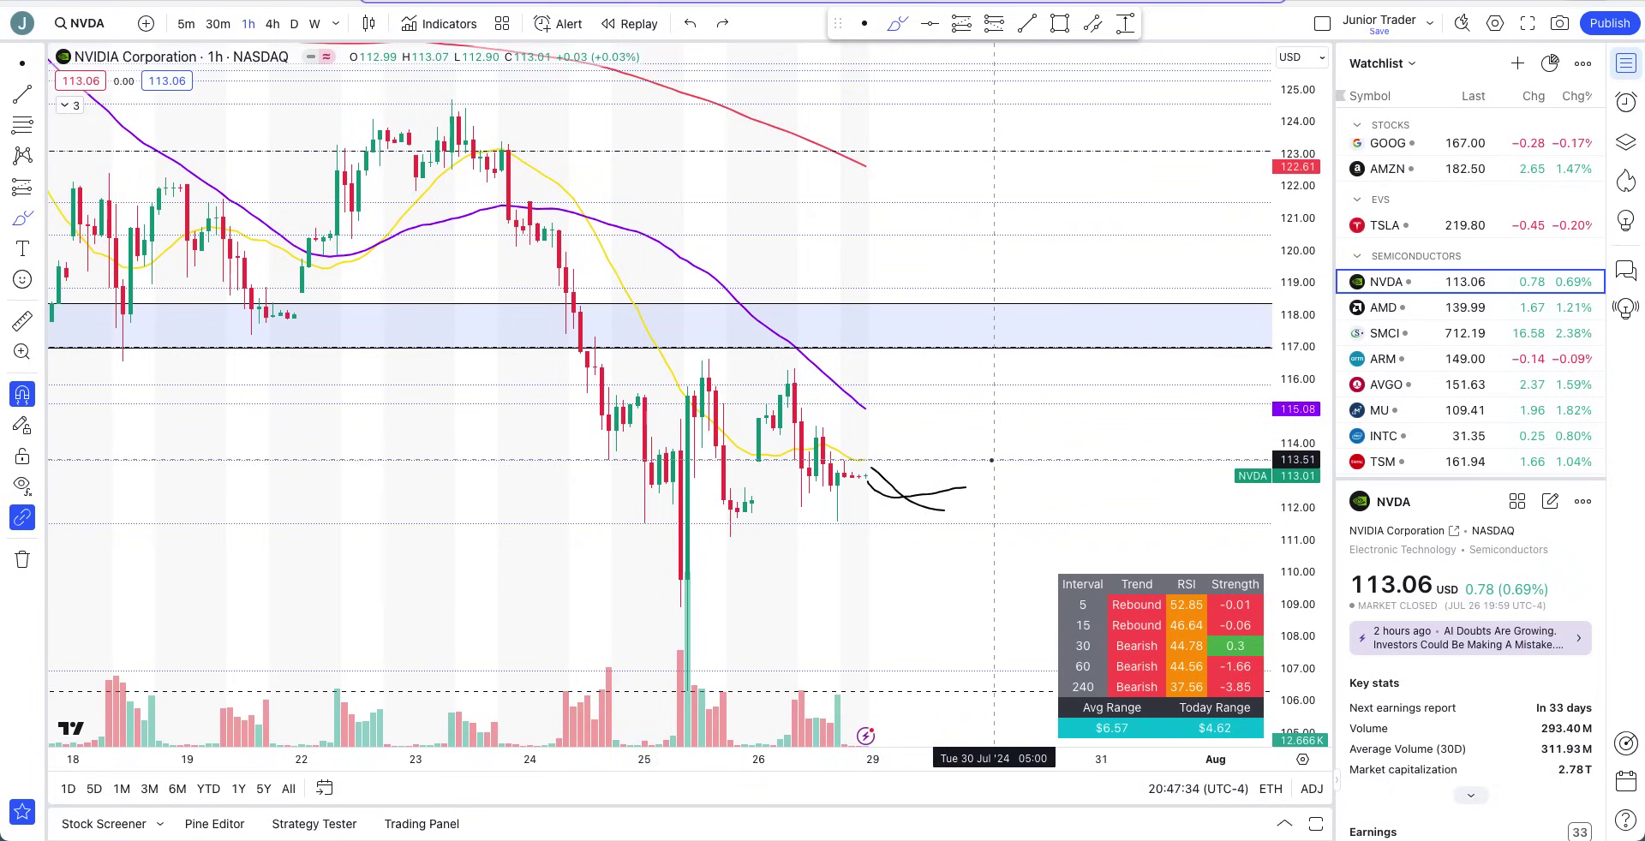
Brush a rising path from about 113.4 beside the last candle, dipping near 114, up to about 116.8 below the blue zone.
mouse_move(880, 465)
mouse_down()
mouse_move(896, 435)
mouse_move(929, 448)
mouse_move(979, 353)
mouse_up()
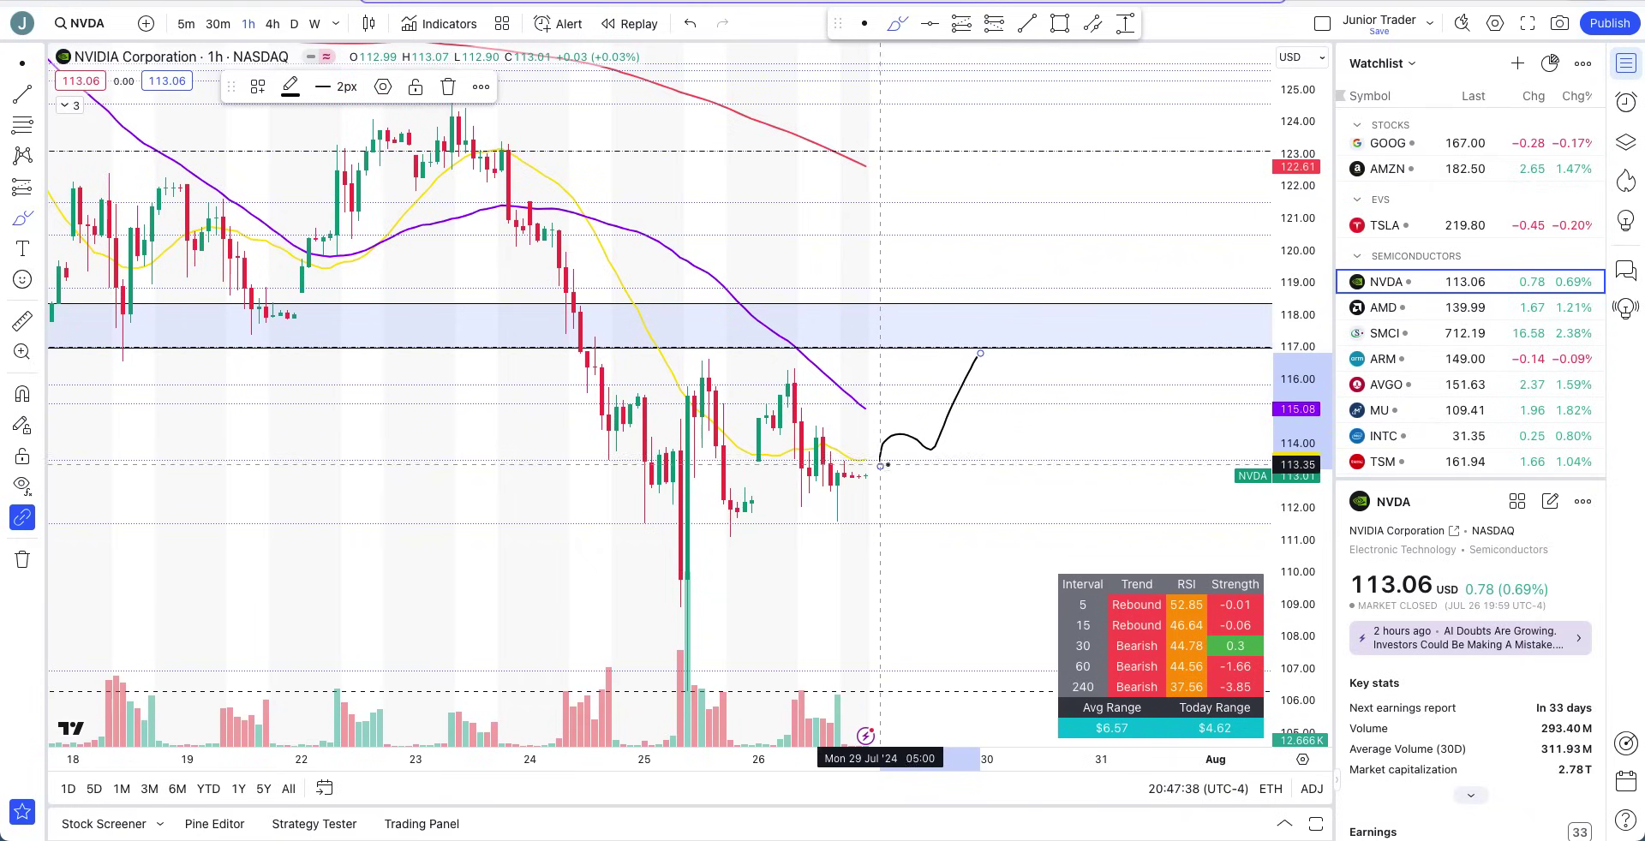
Brush a falling stroke from about 116.8 to 115.6 off the end of the rising path, and undo both strokes.
mouse_move(968, 353)
mouse_down()
mouse_move(1007, 357)
mouse_move(1016, 390)
mouse_up()
key(ctrl+z)
key(ctrl+z)
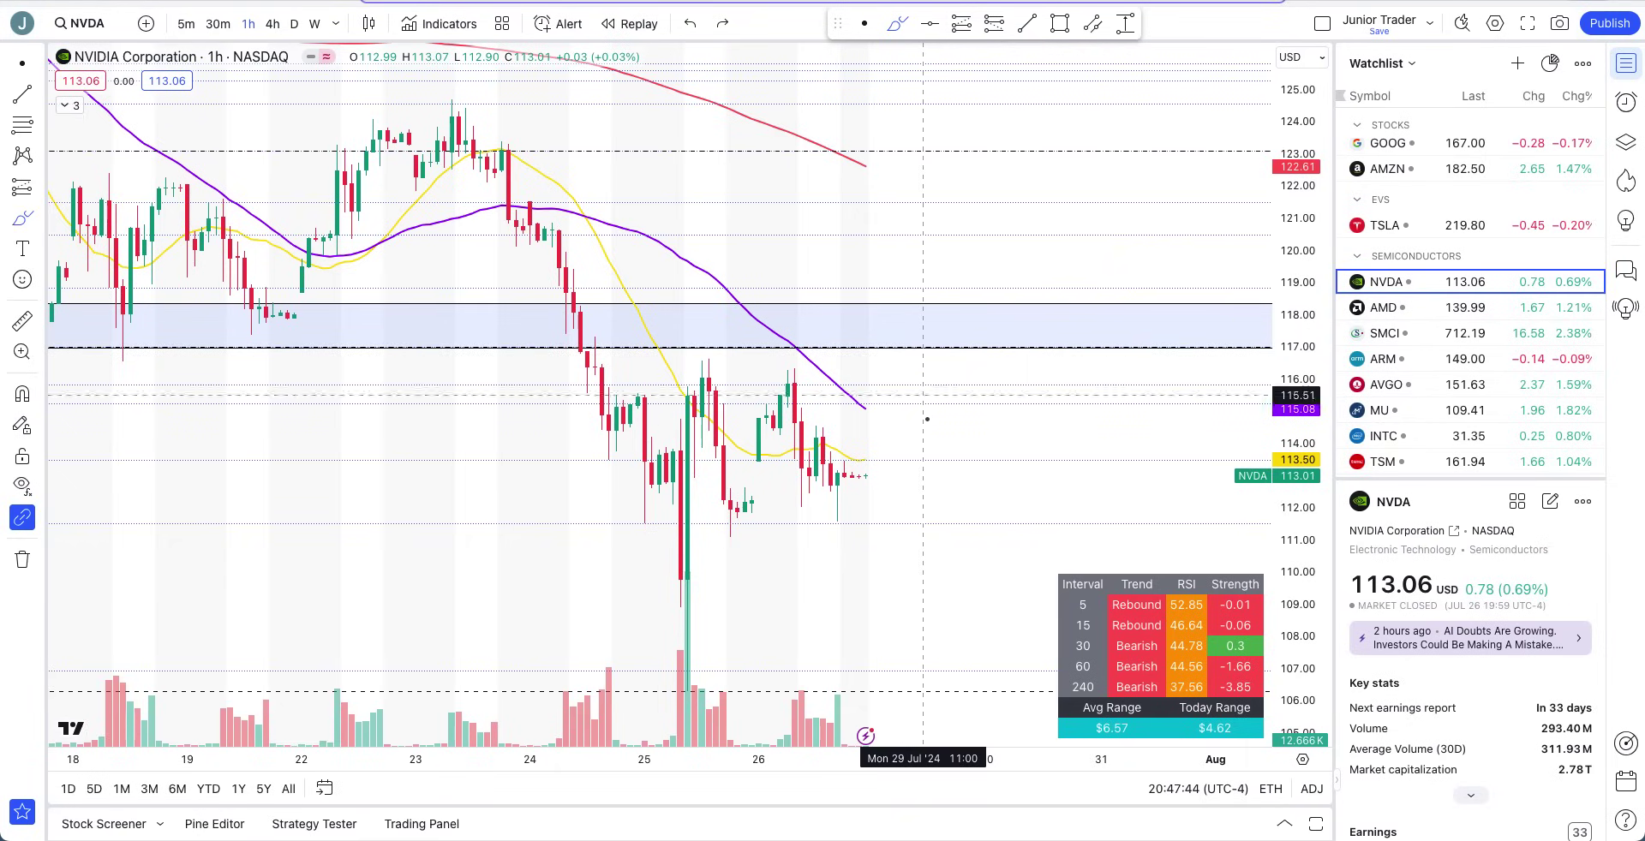
Switch to the daily timeframe, brush a rising stroke from the blue zone near 118.5 to about 122.9, and undo it.
scroll(931, 347, down, 5)
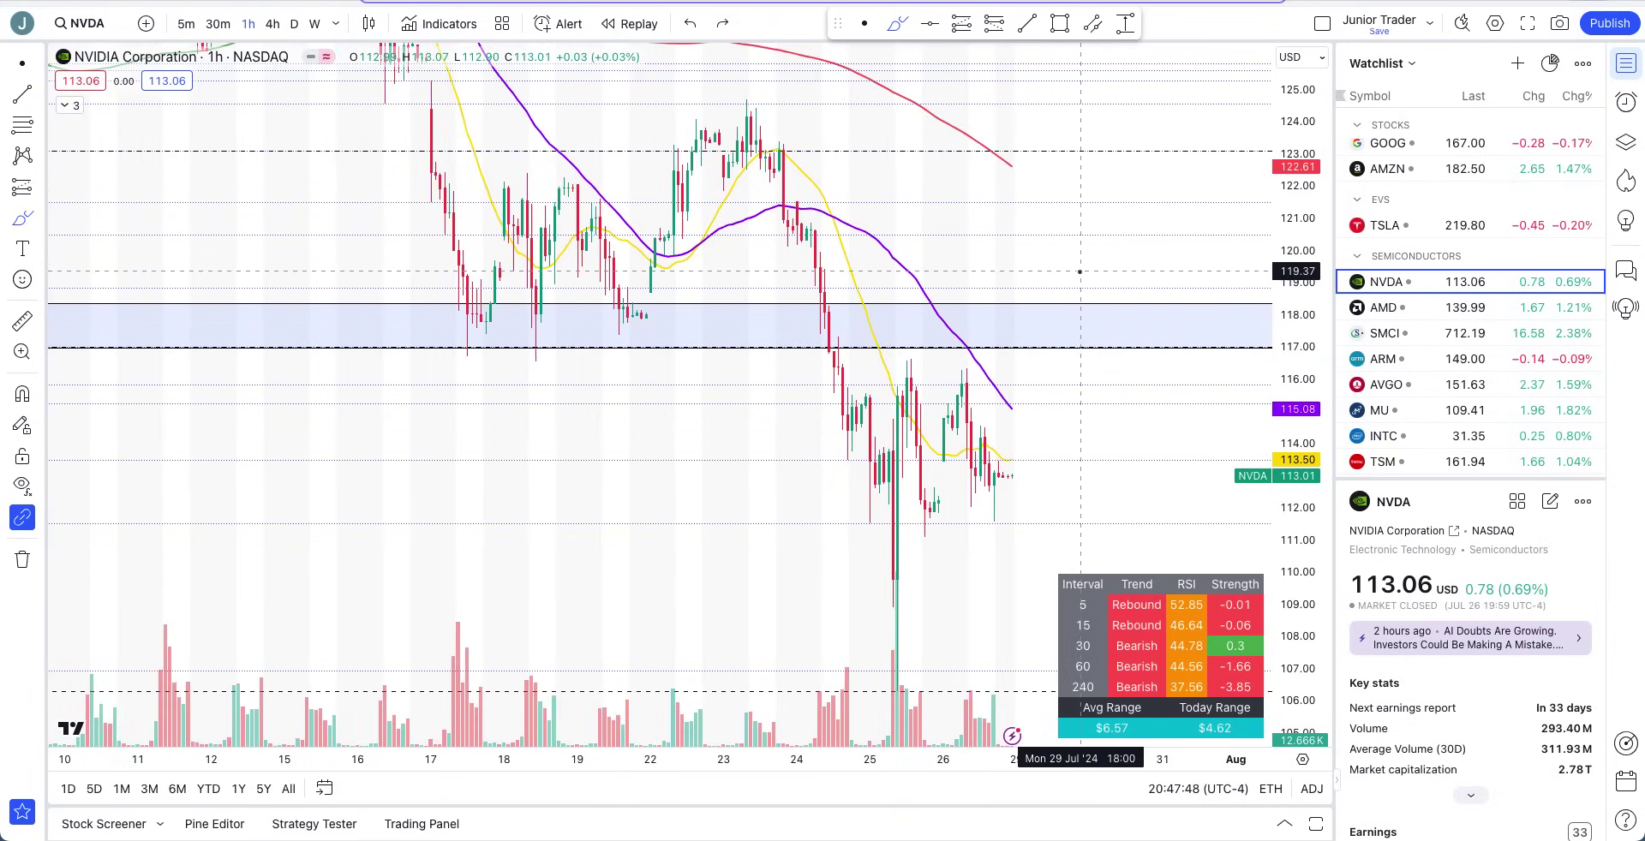
click(294, 23)
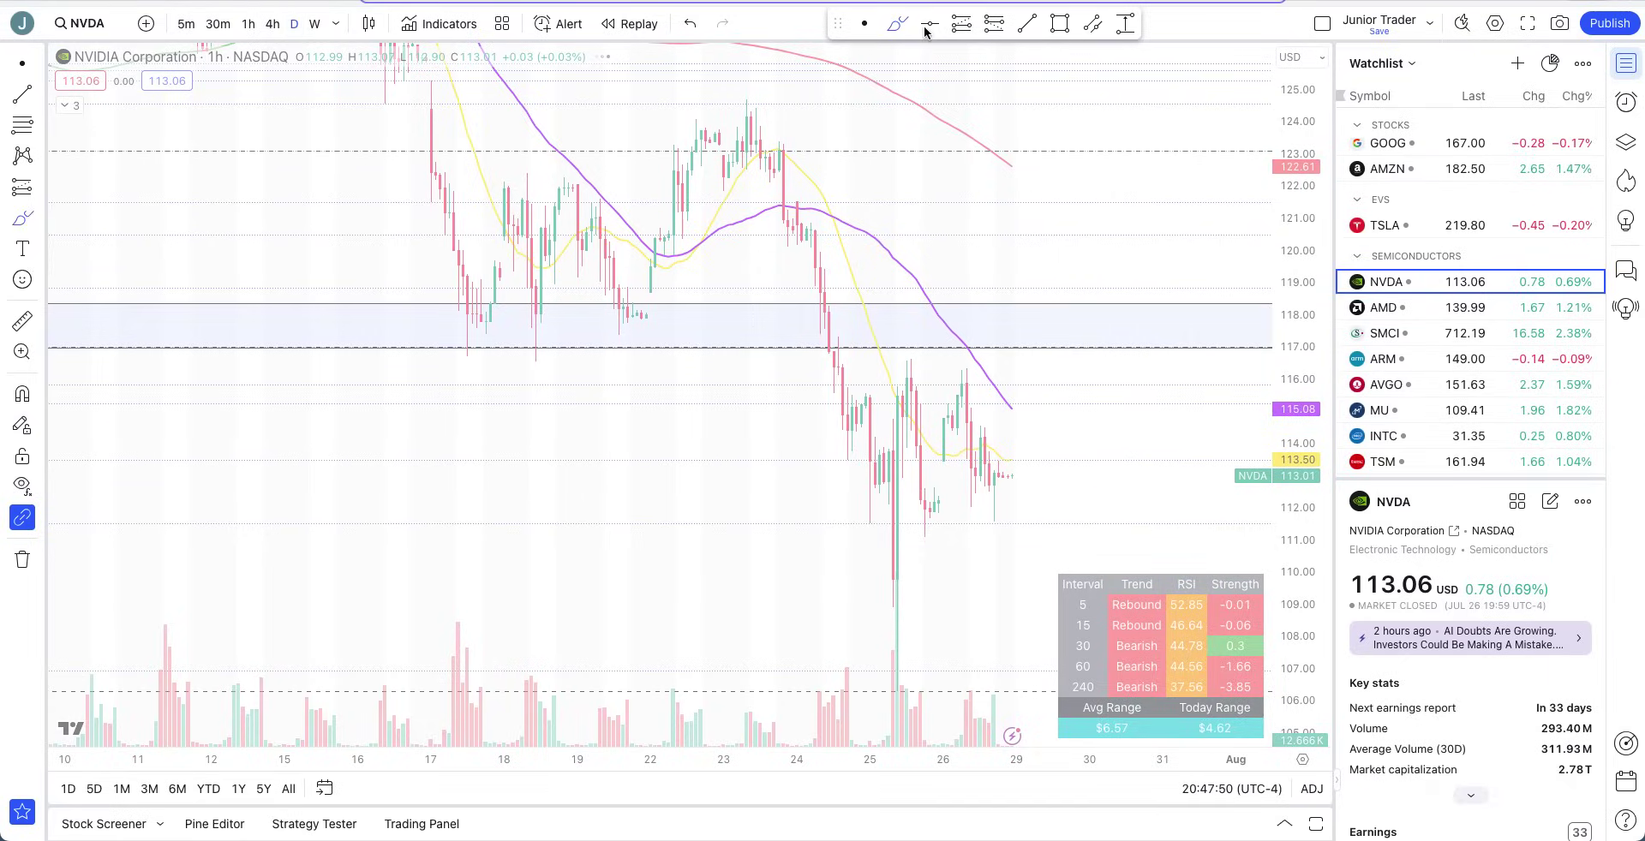
drag(1292, 125, 1292, 386)
drag(1018, 386, 1062, 340)
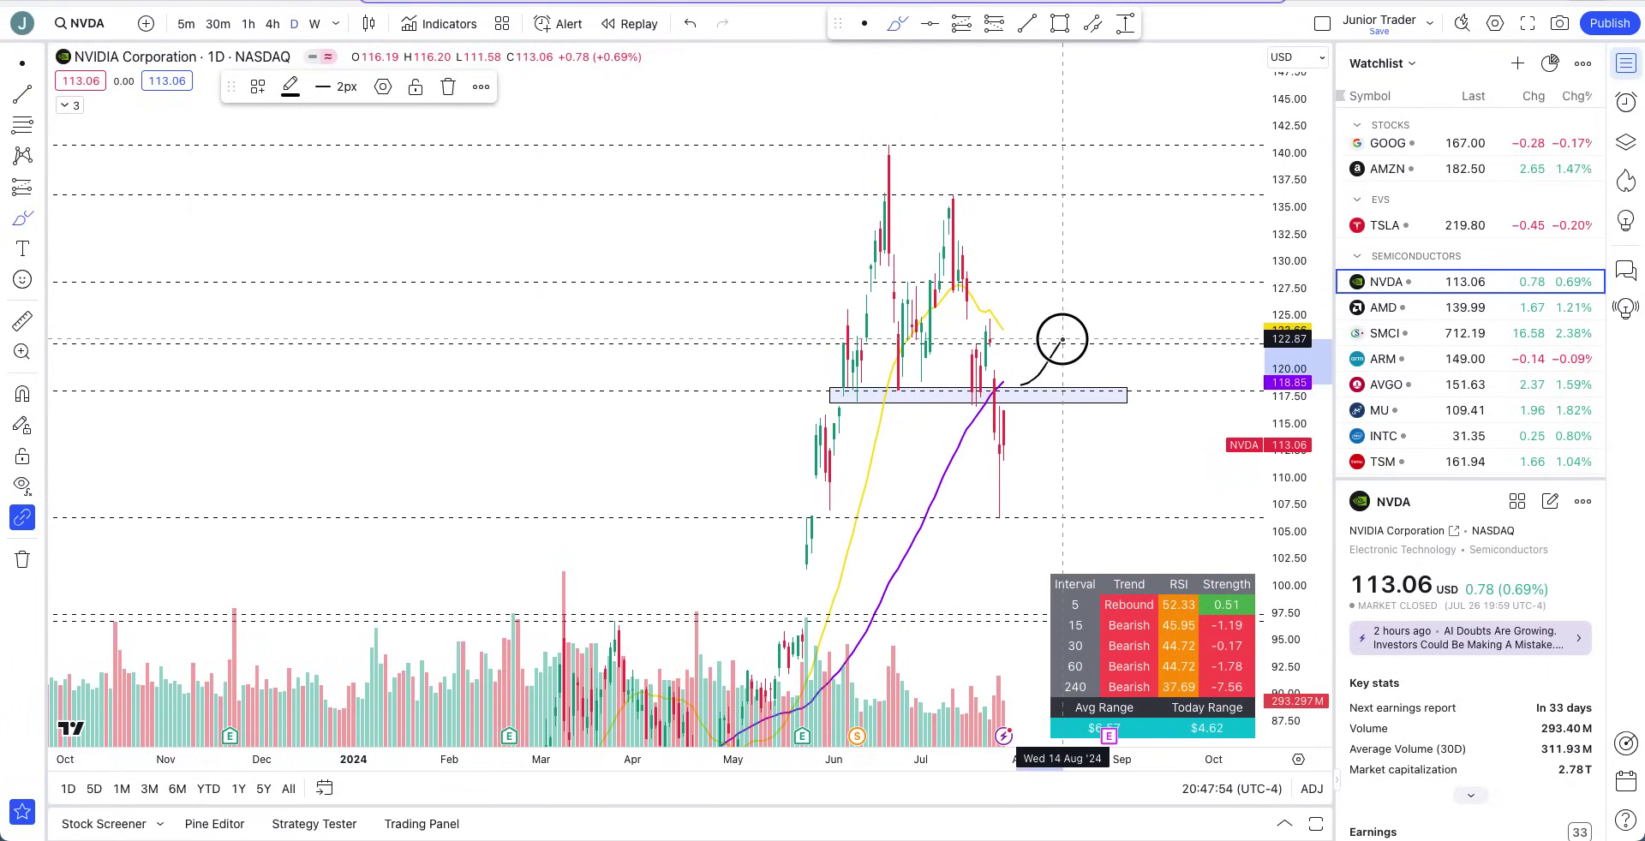
key(ctrl+z)
Brush a narrow vertical loop from about 111.8 to 106.3 beside the last daily candle, and undo it.
scroll(1063, 343, up, 10)
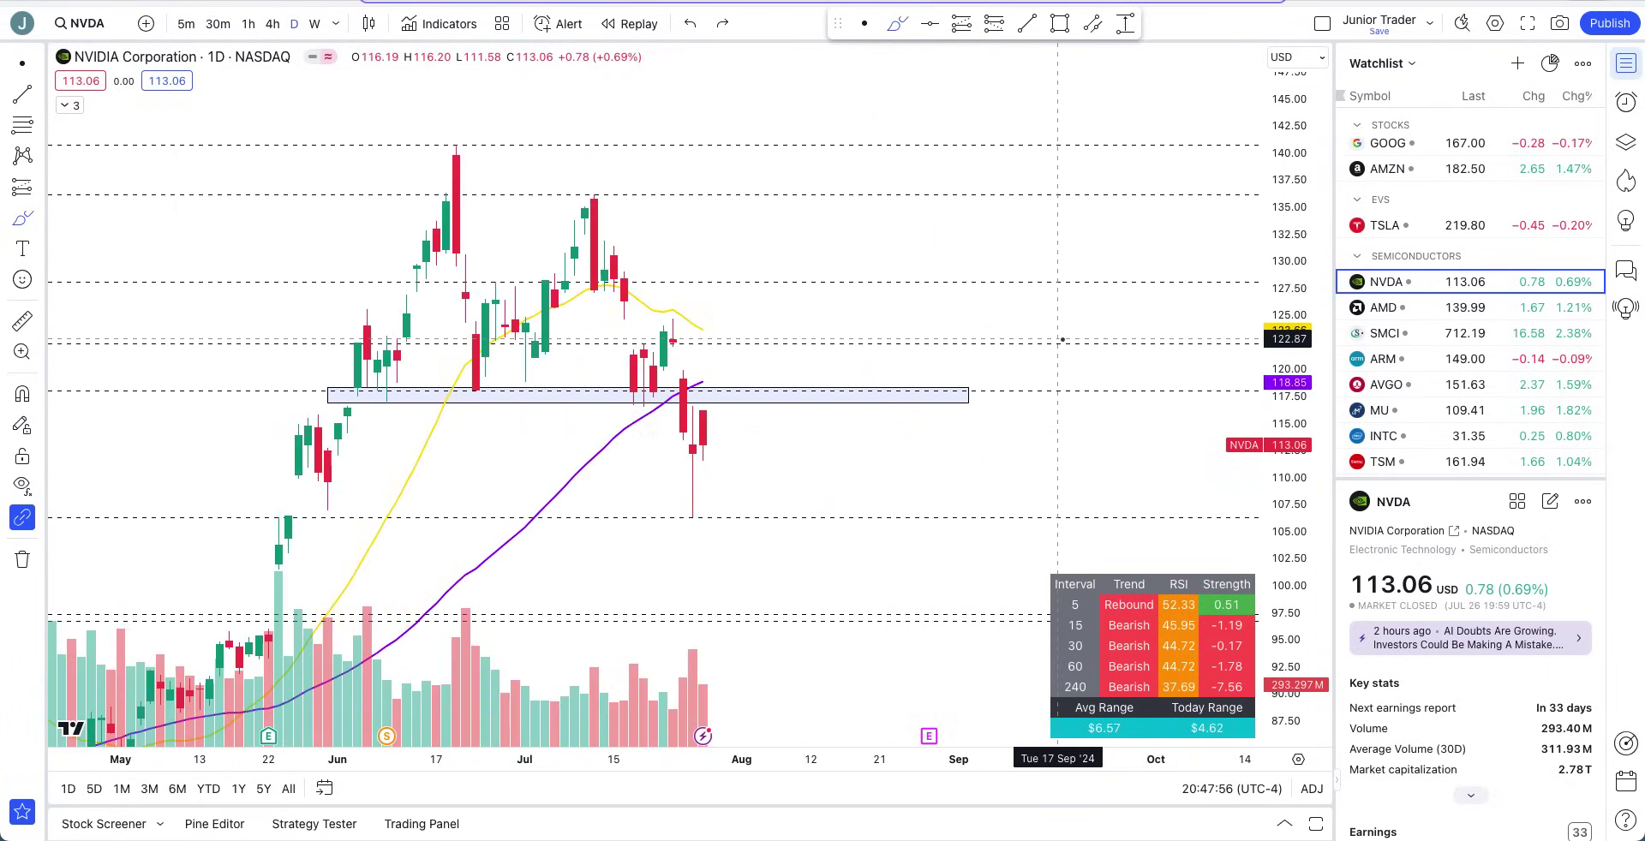
scroll(1259, 342, down, 2)
drag(1305, 207, 1306, 410)
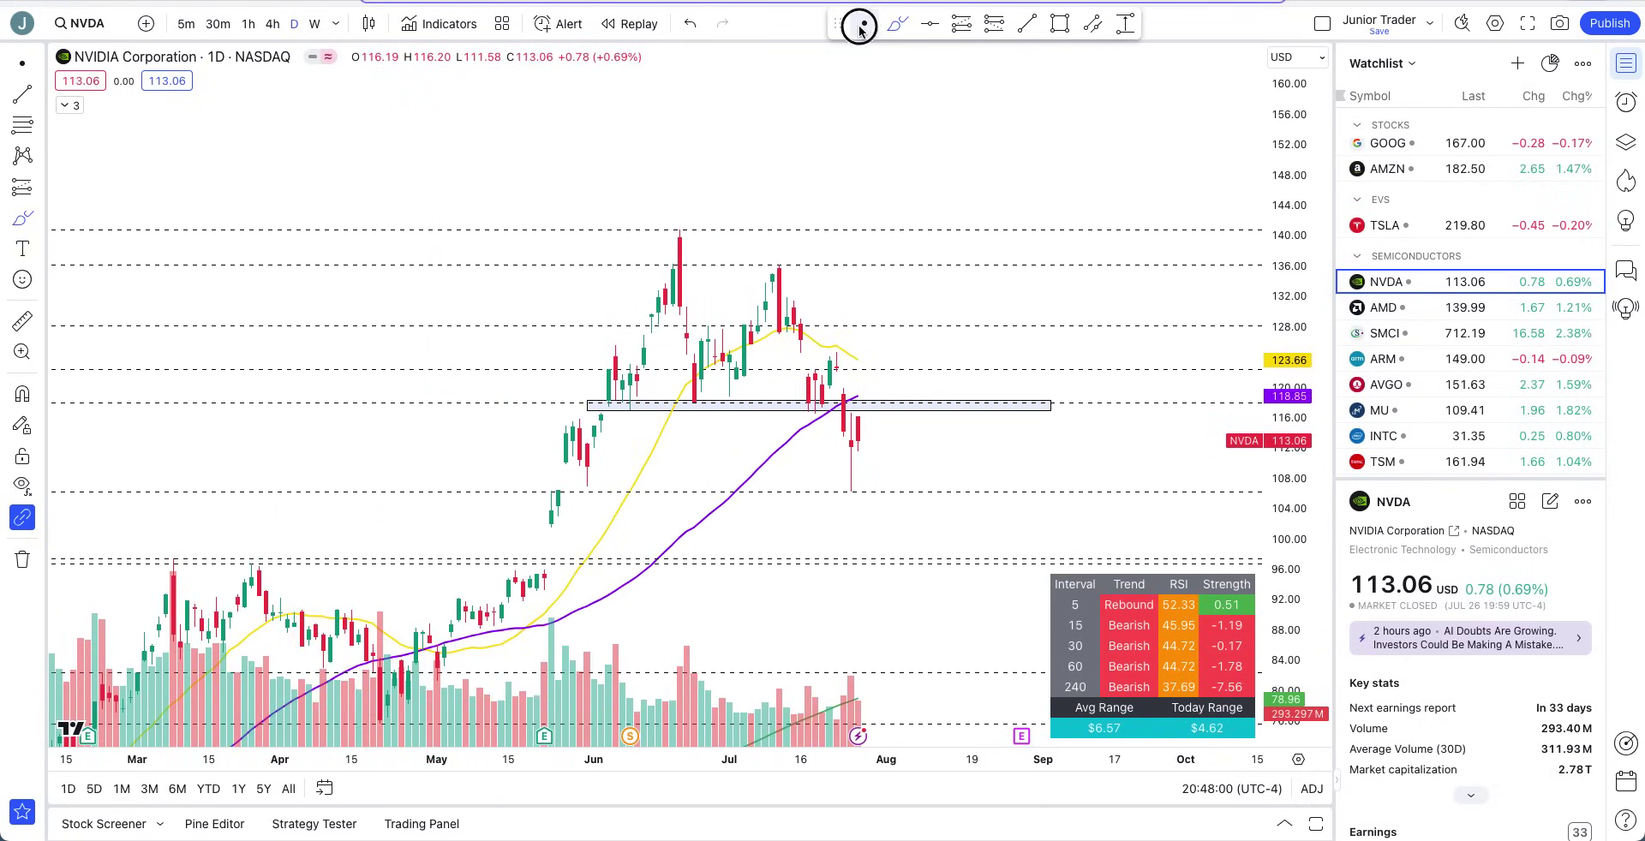
drag(705, 172, 917, 142)
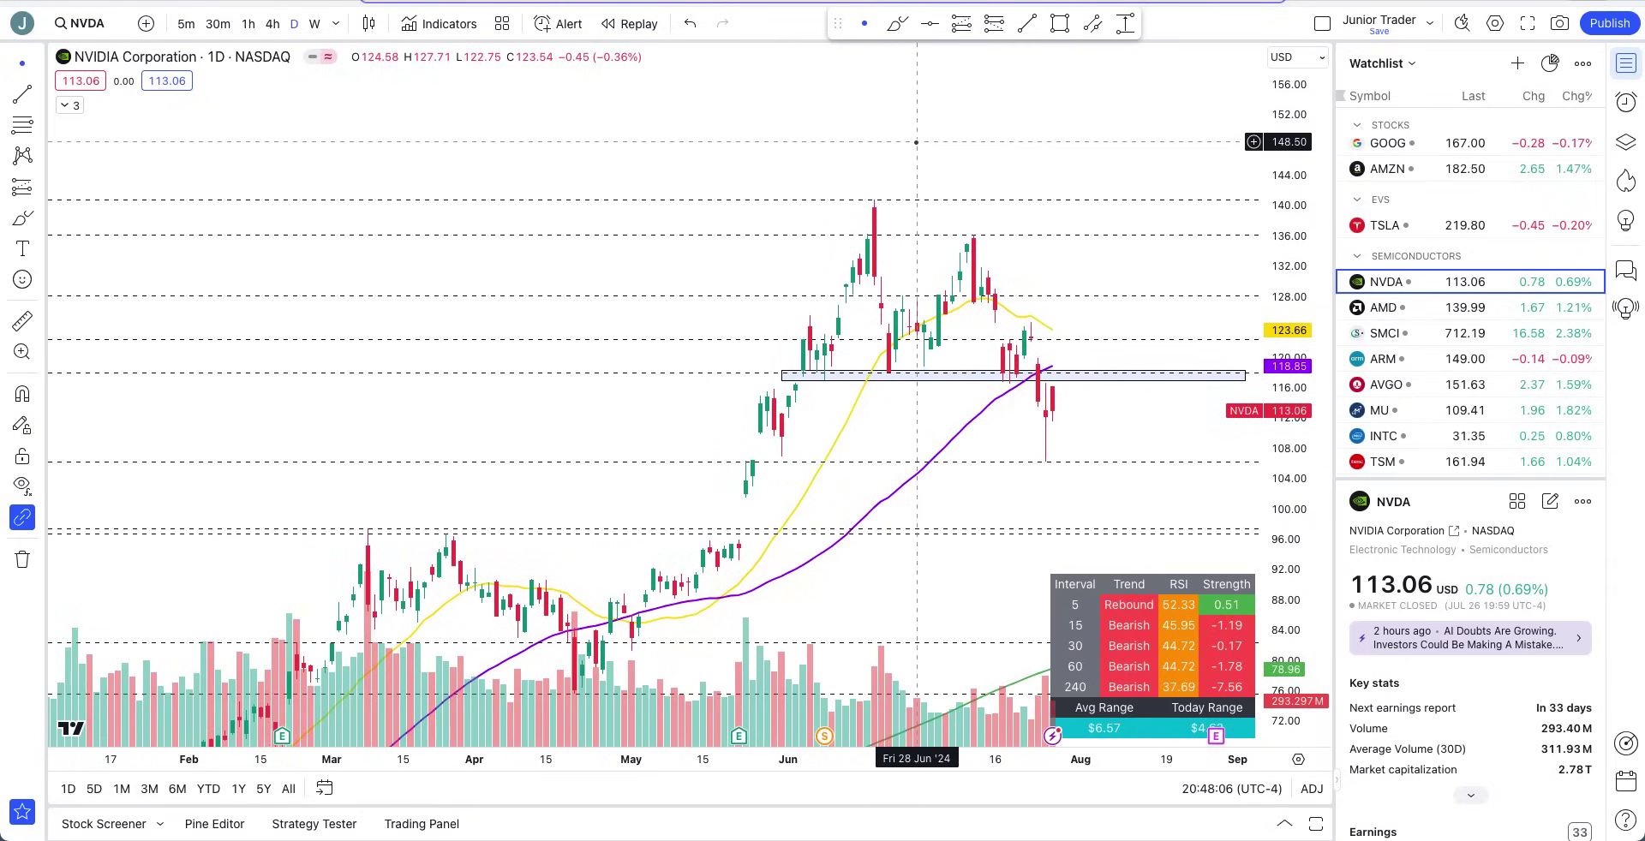
scroll(917, 142, up, 5)
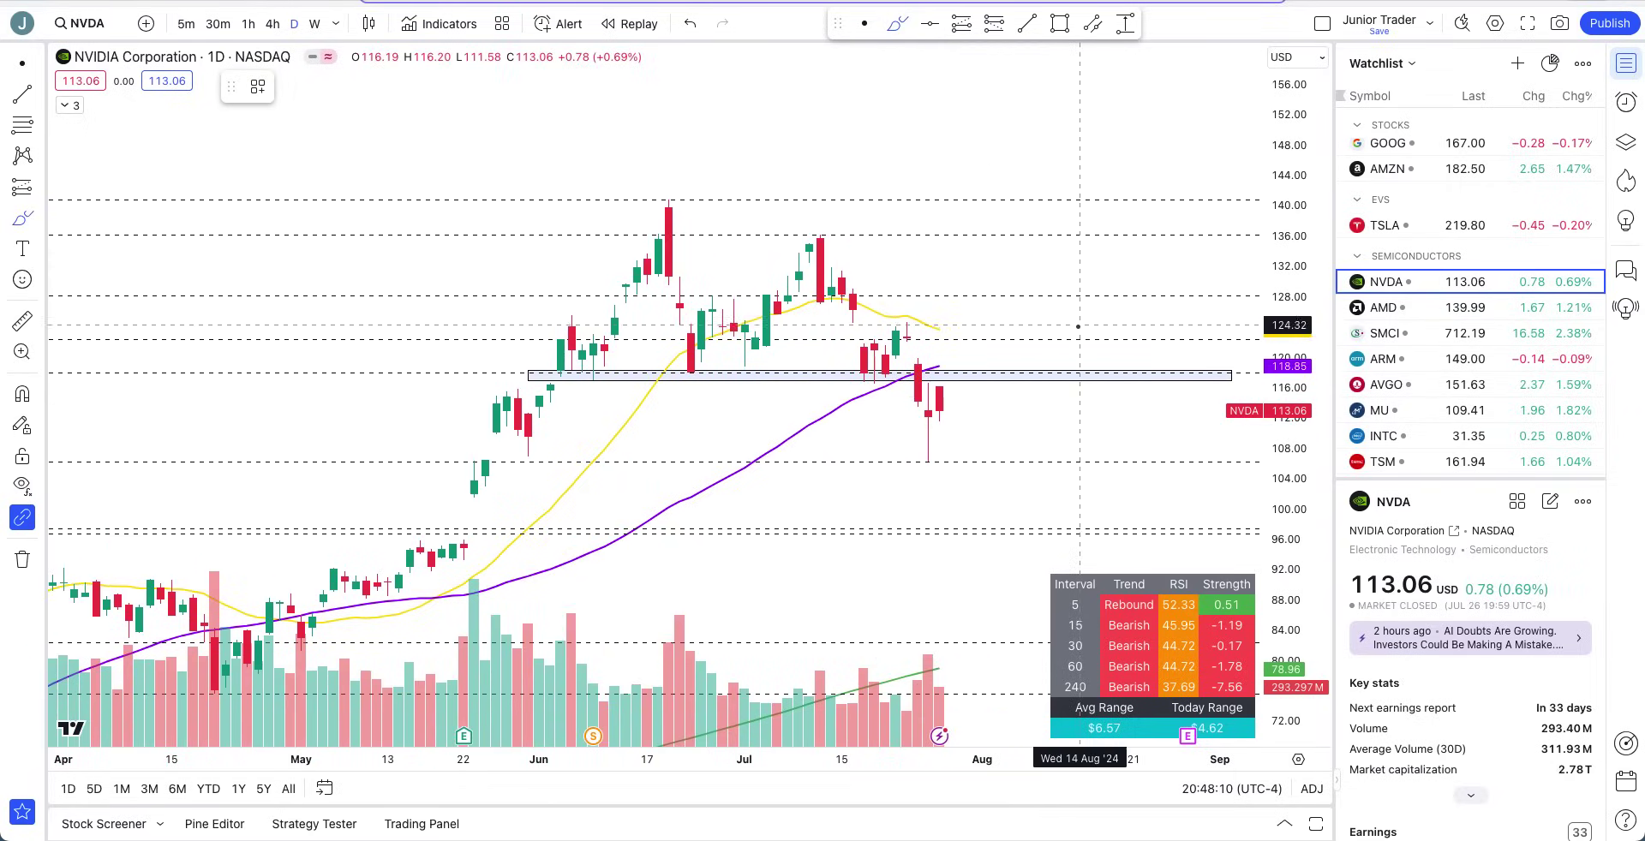
scroll(880, 413, up, 2)
mouse_move(889, 417)
mouse_down()
mouse_move(900, 461)
mouse_move(894, 422)
mouse_up()
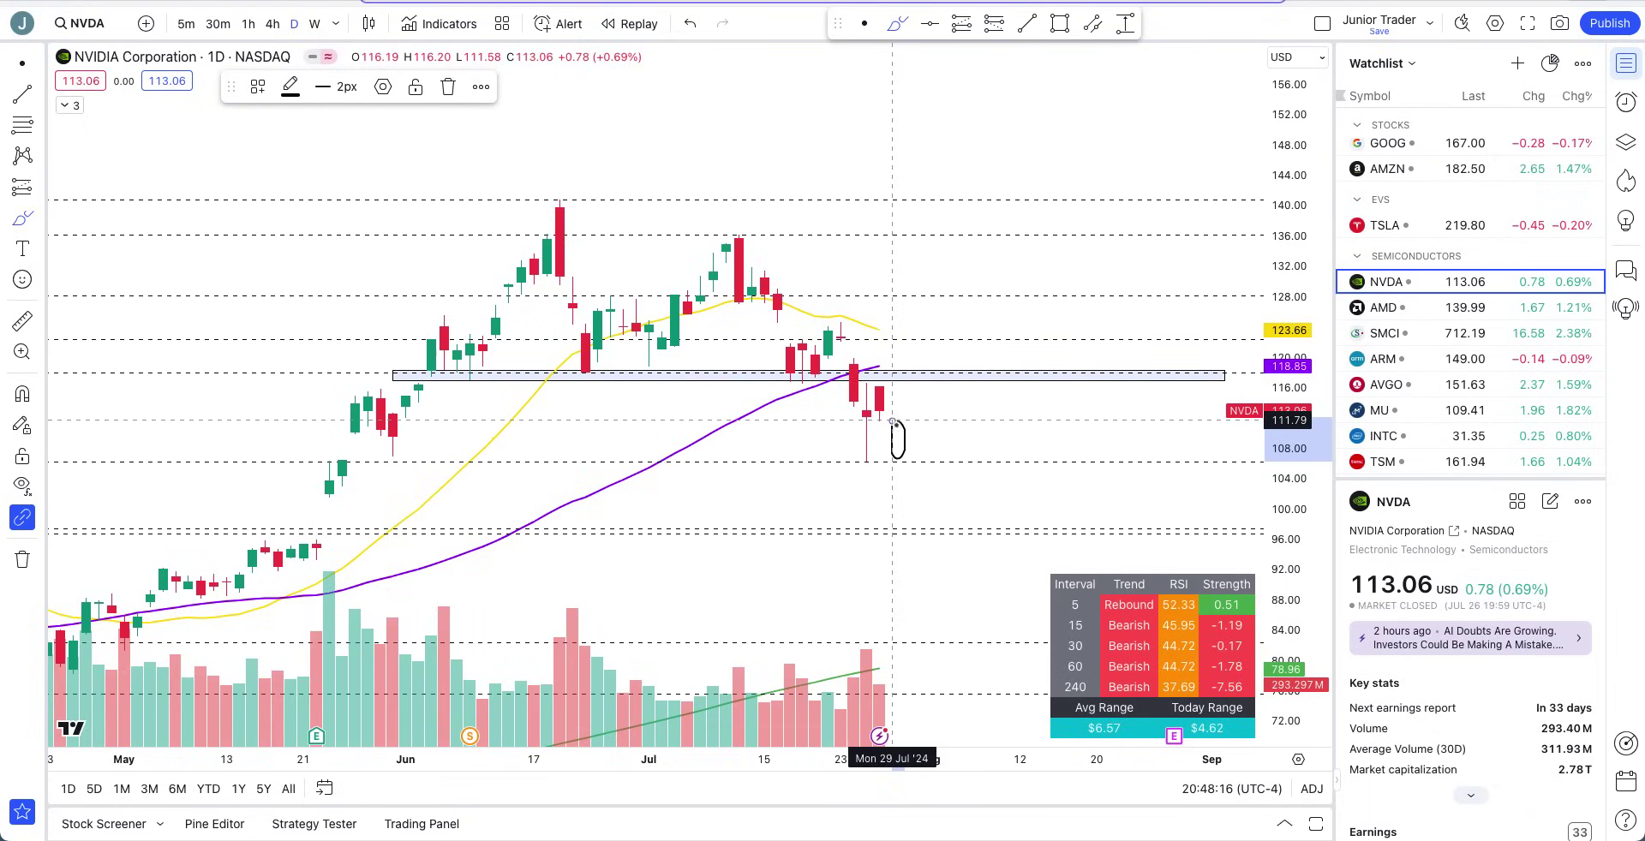
key(ctrl+z)
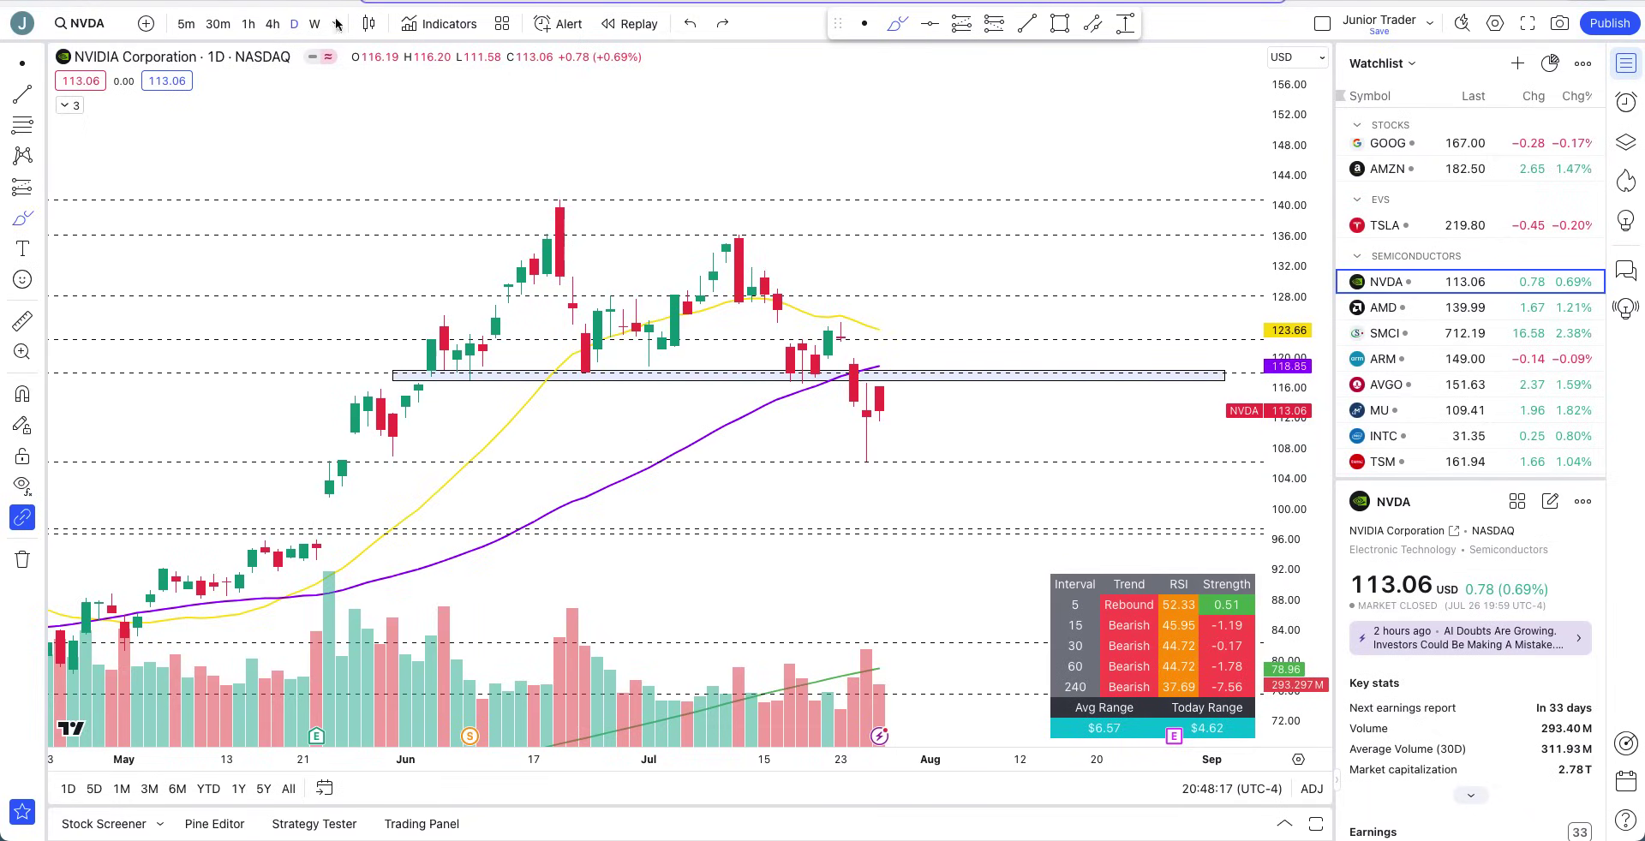
Switch to the 1-hour timeframe, brush a path dipping to about 107.8, rising to 111 and falling again, and undo it.
click(249, 26)
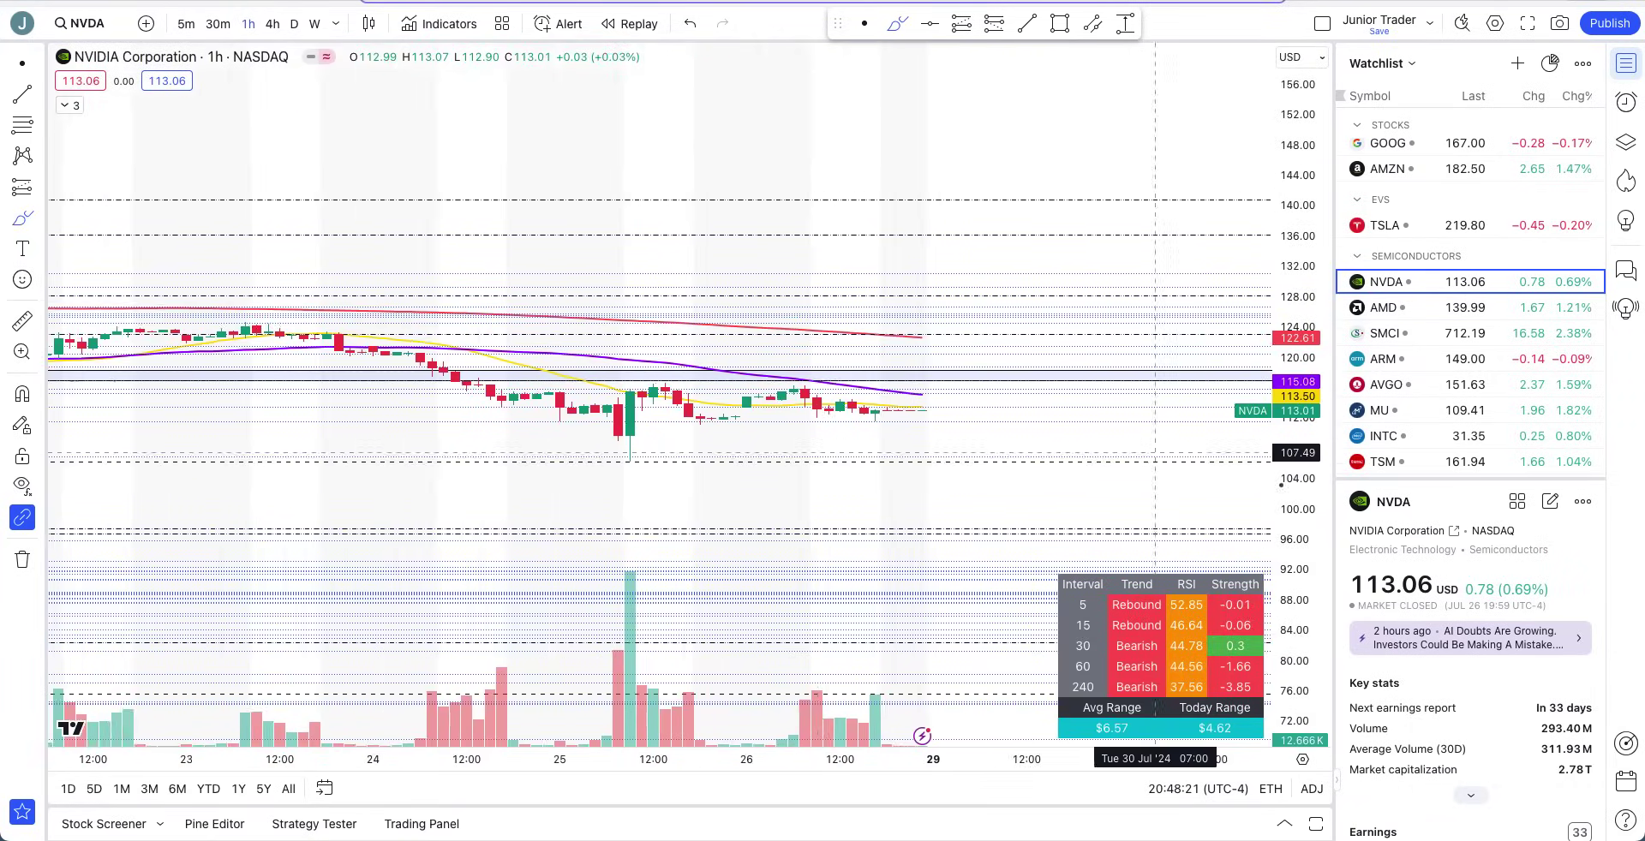
mouse_move(979, 426)
mouse_down()
mouse_move(980, 462)
mouse_move(1006, 481)
mouse_move(1052, 411)
mouse_up()
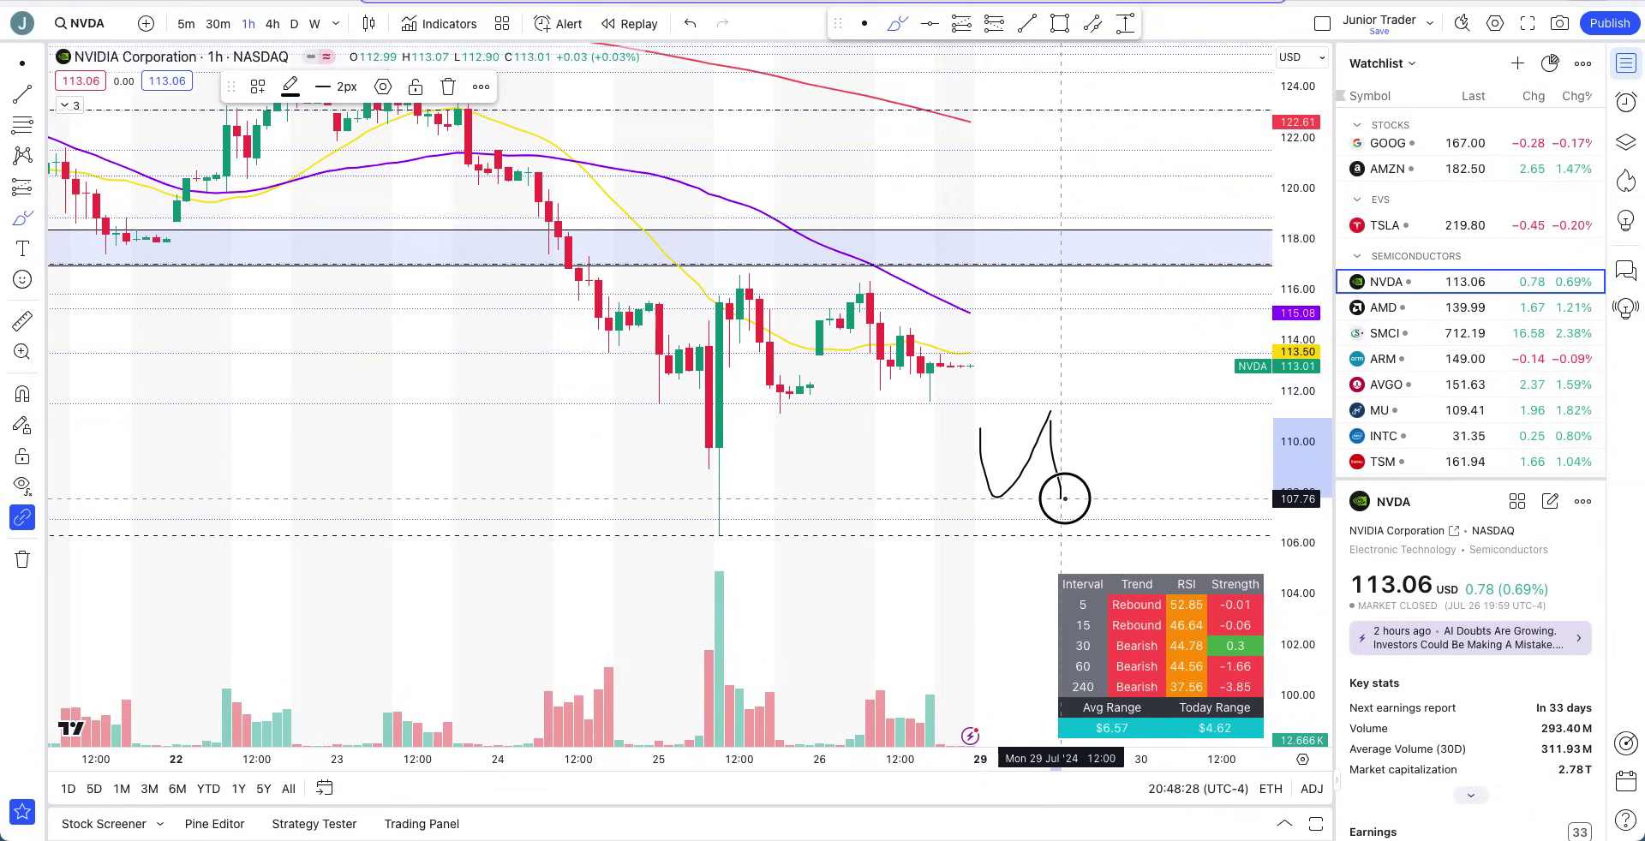
key(ctrl+z)
Brush a narrow falling loop from about 110.8 to 107.3 and a circle around the 106.4 level, and undo both.
mouse_move(1030, 422)
mouse_down()
mouse_move(1039, 515)
mouse_move(1053, 514)
mouse_move(1032, 422)
mouse_up()
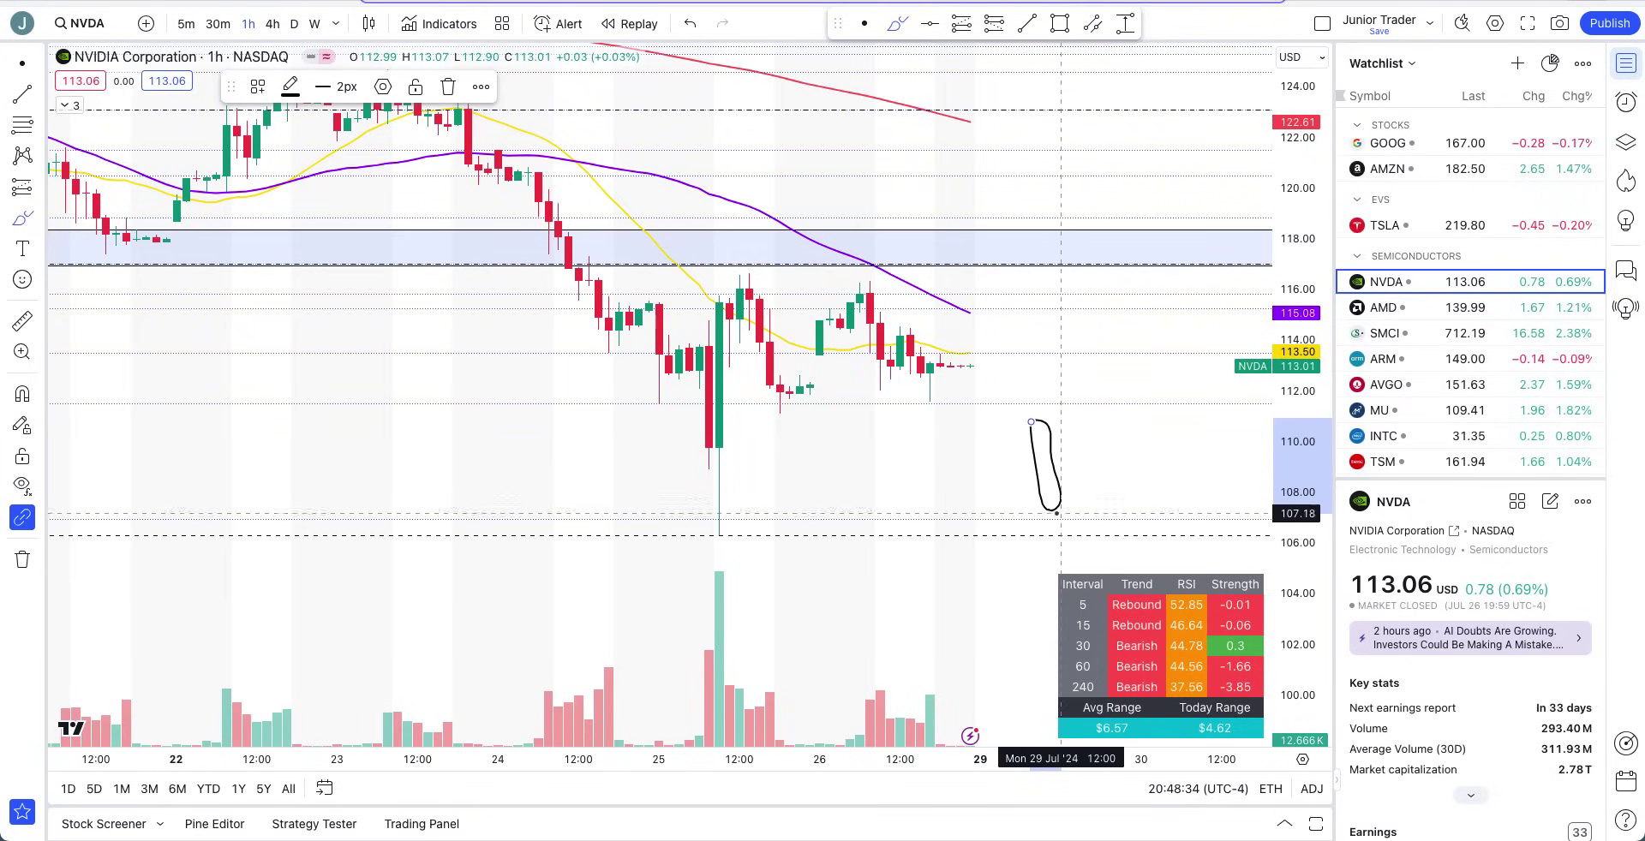
key(ctrl)
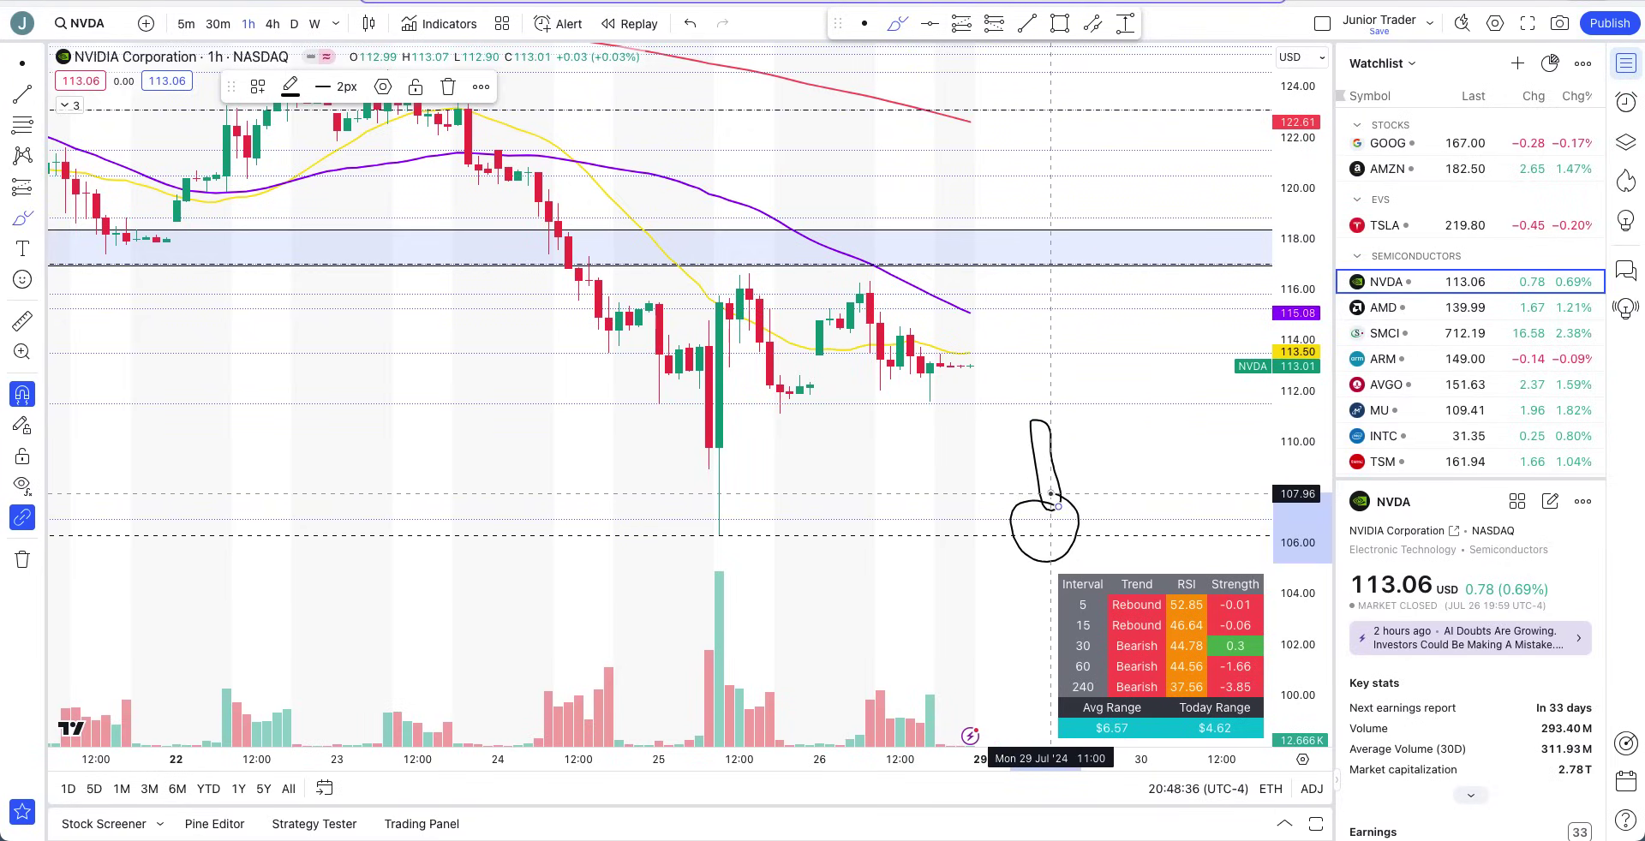
click(1050, 494)
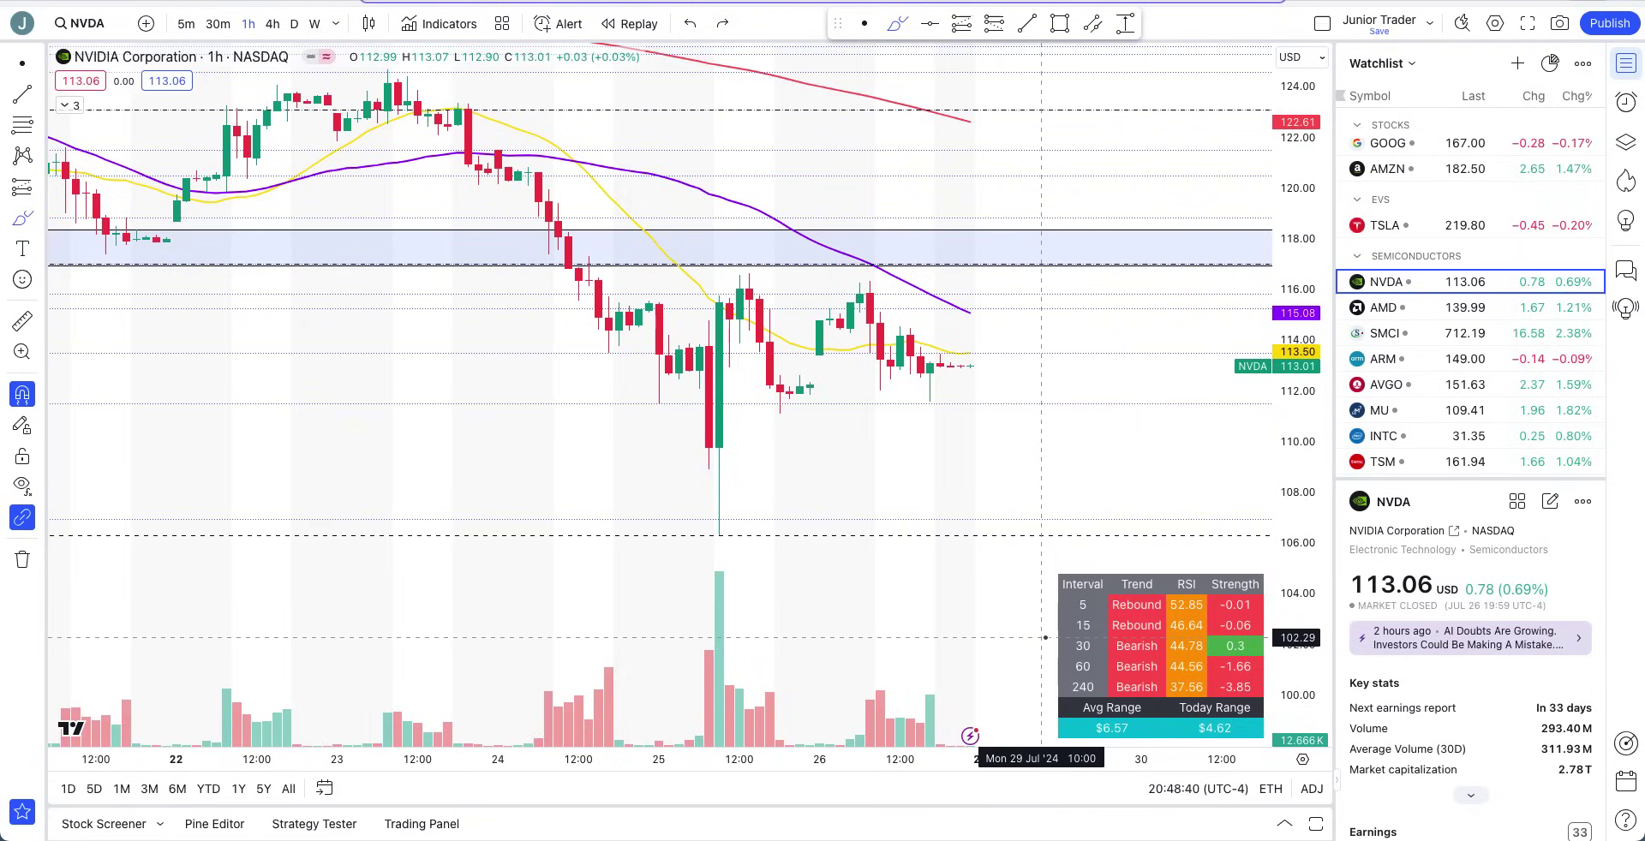
click(994, 443)
click(993, 443)
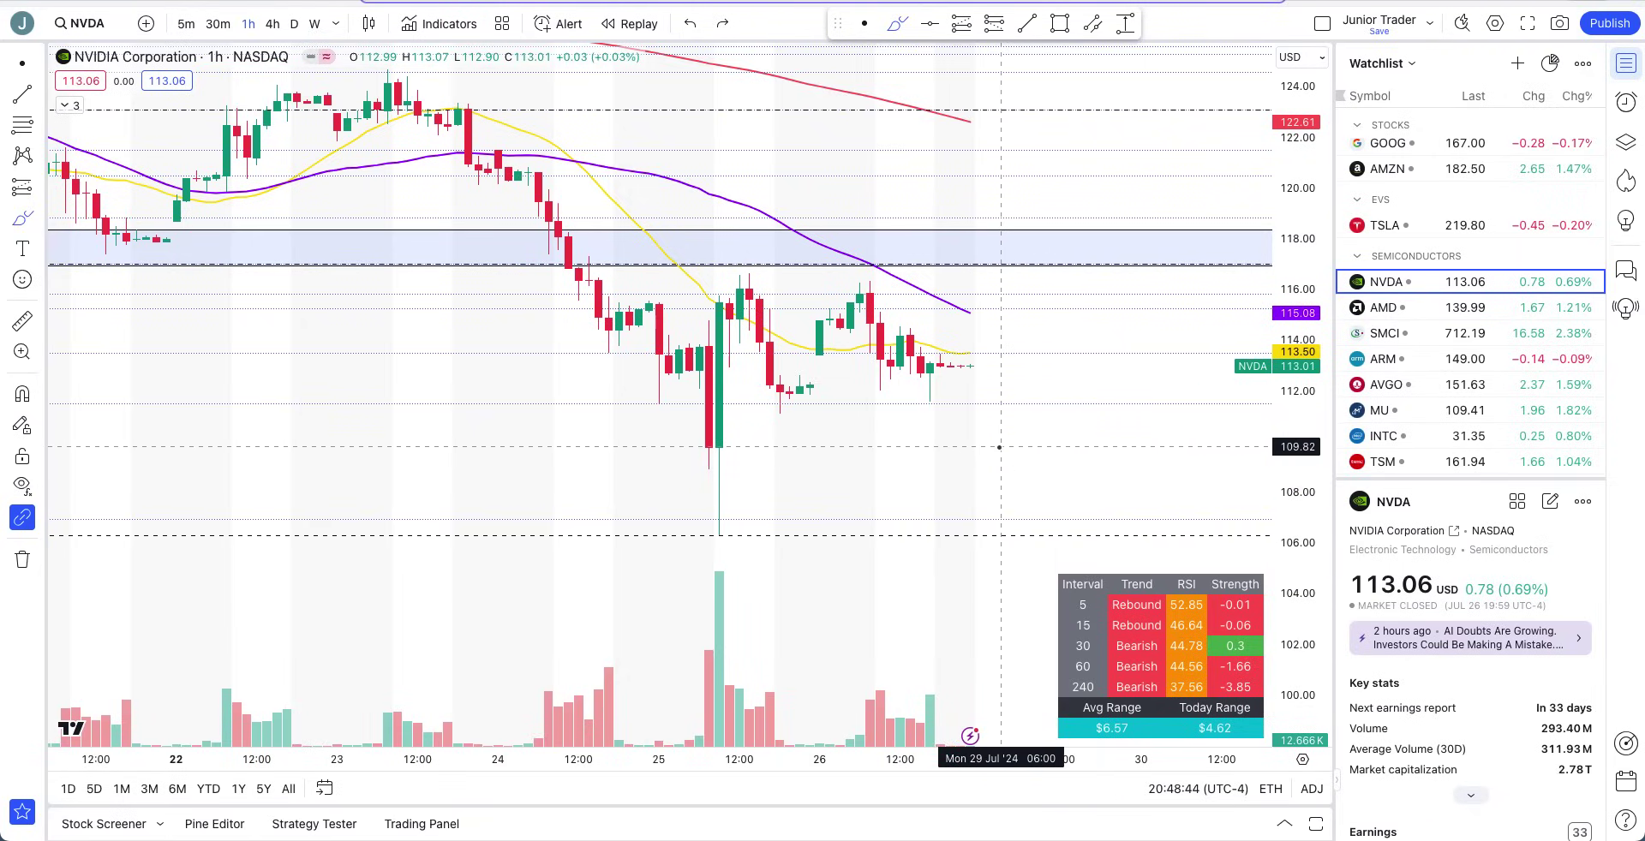
Brush a bottoming path from about 111 down to 107.2 and back up to about 110.7, and undo it.
mouse_move(979, 412)
mouse_down()
mouse_move(1008, 514)
mouse_move(1042, 471)
mouse_move(1062, 476)
mouse_move(1091, 425)
mouse_up()
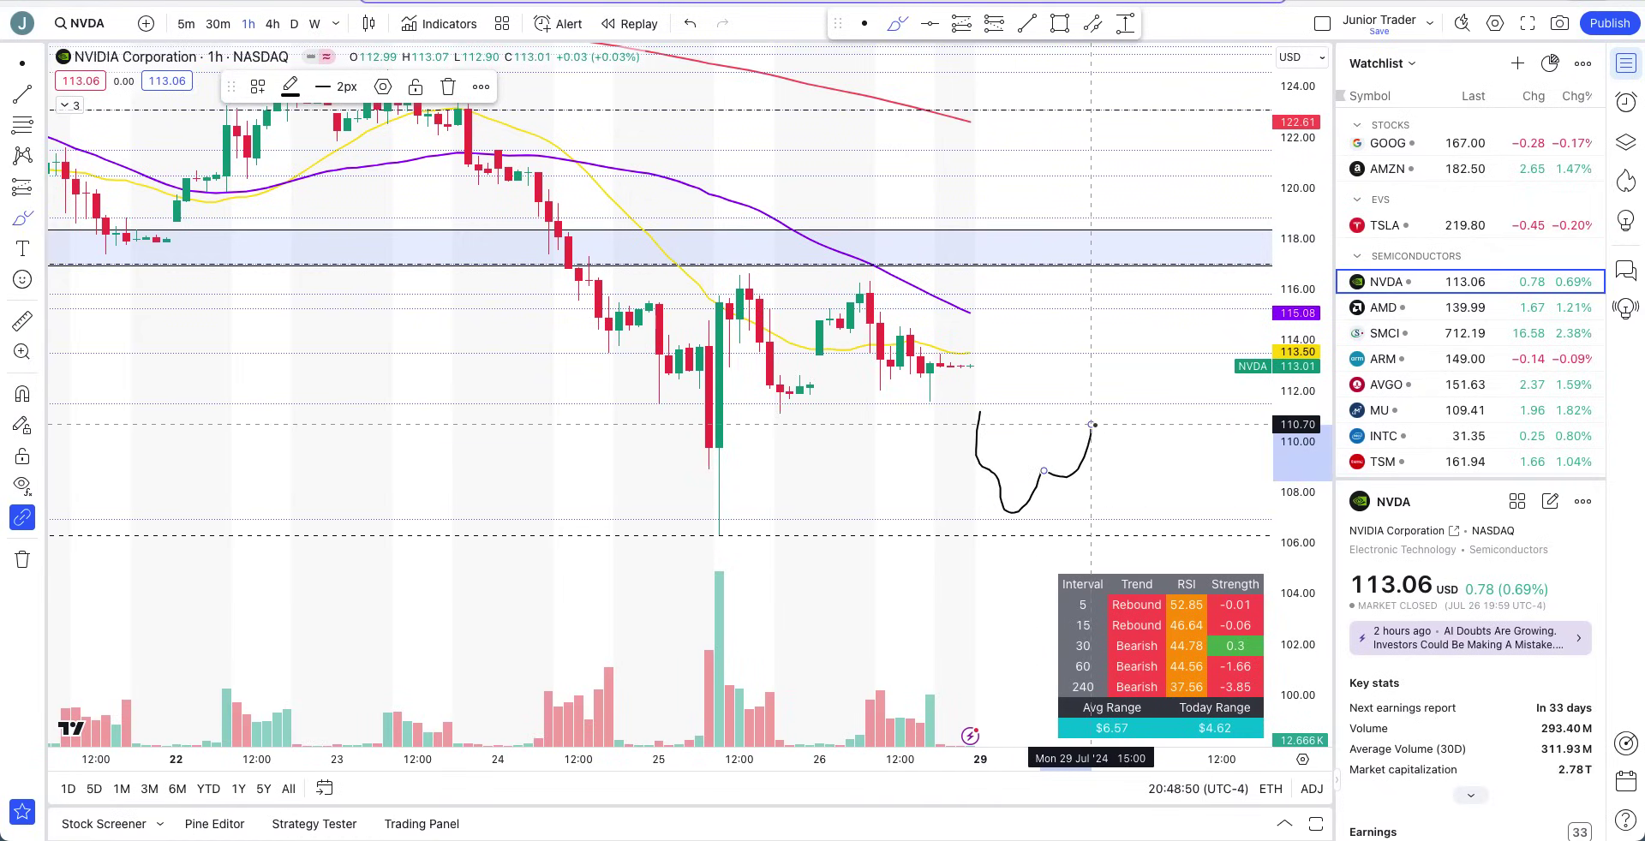
key(ctrl+z)
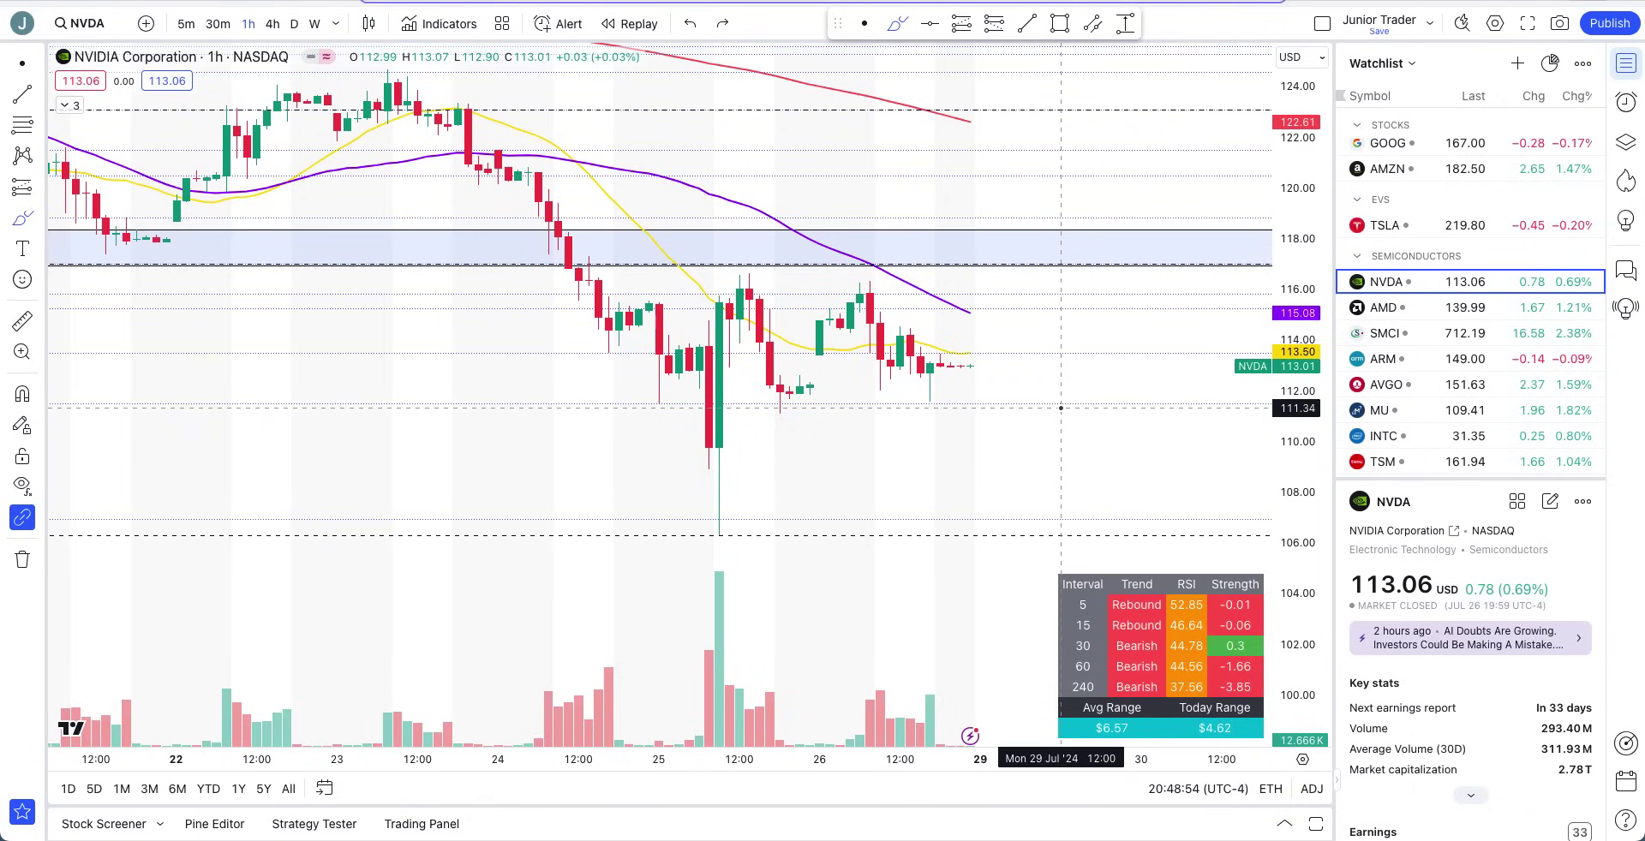
mouse_move(953, 401)
mouse_down()
mouse_move(992, 539)
mouse_move(1059, 408)
mouse_up()
scroll(1059, 409, right, 5)
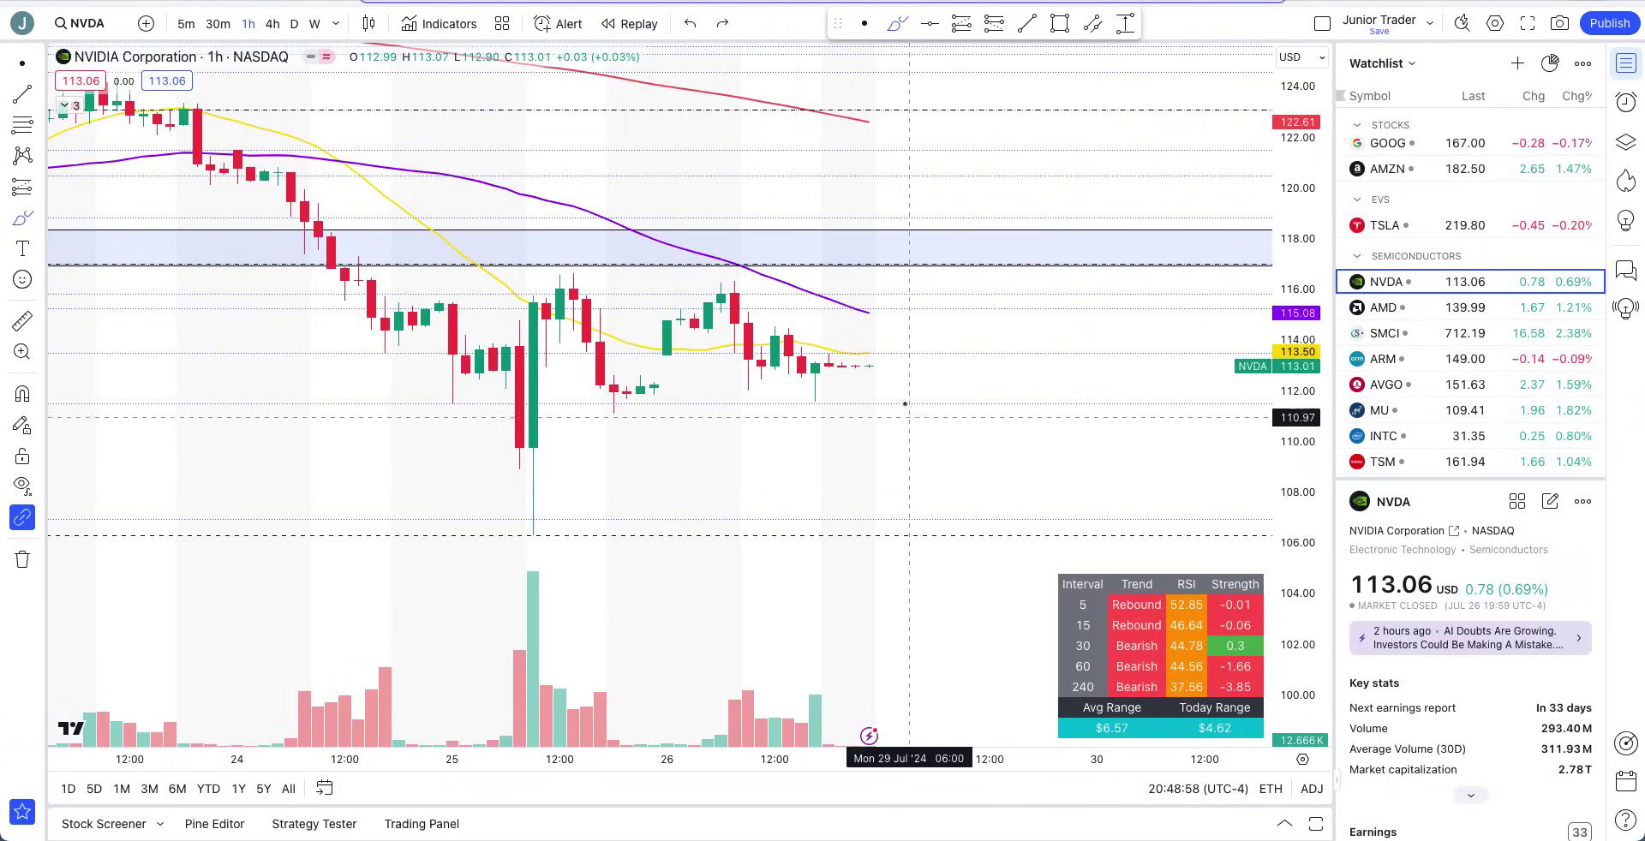
Brush a falling stroke from about 110.7 to 101.3 beyond the last hourly candle, and undo the marks.
click(959, 423)
mouse_move(960, 424)
mouse_down()
mouse_move(1006, 516)
mouse_move(979, 513)
mouse_move(1043, 515)
mouse_move(1018, 662)
mouse_up()
key(ctrl+z)
key(ctrl+z)
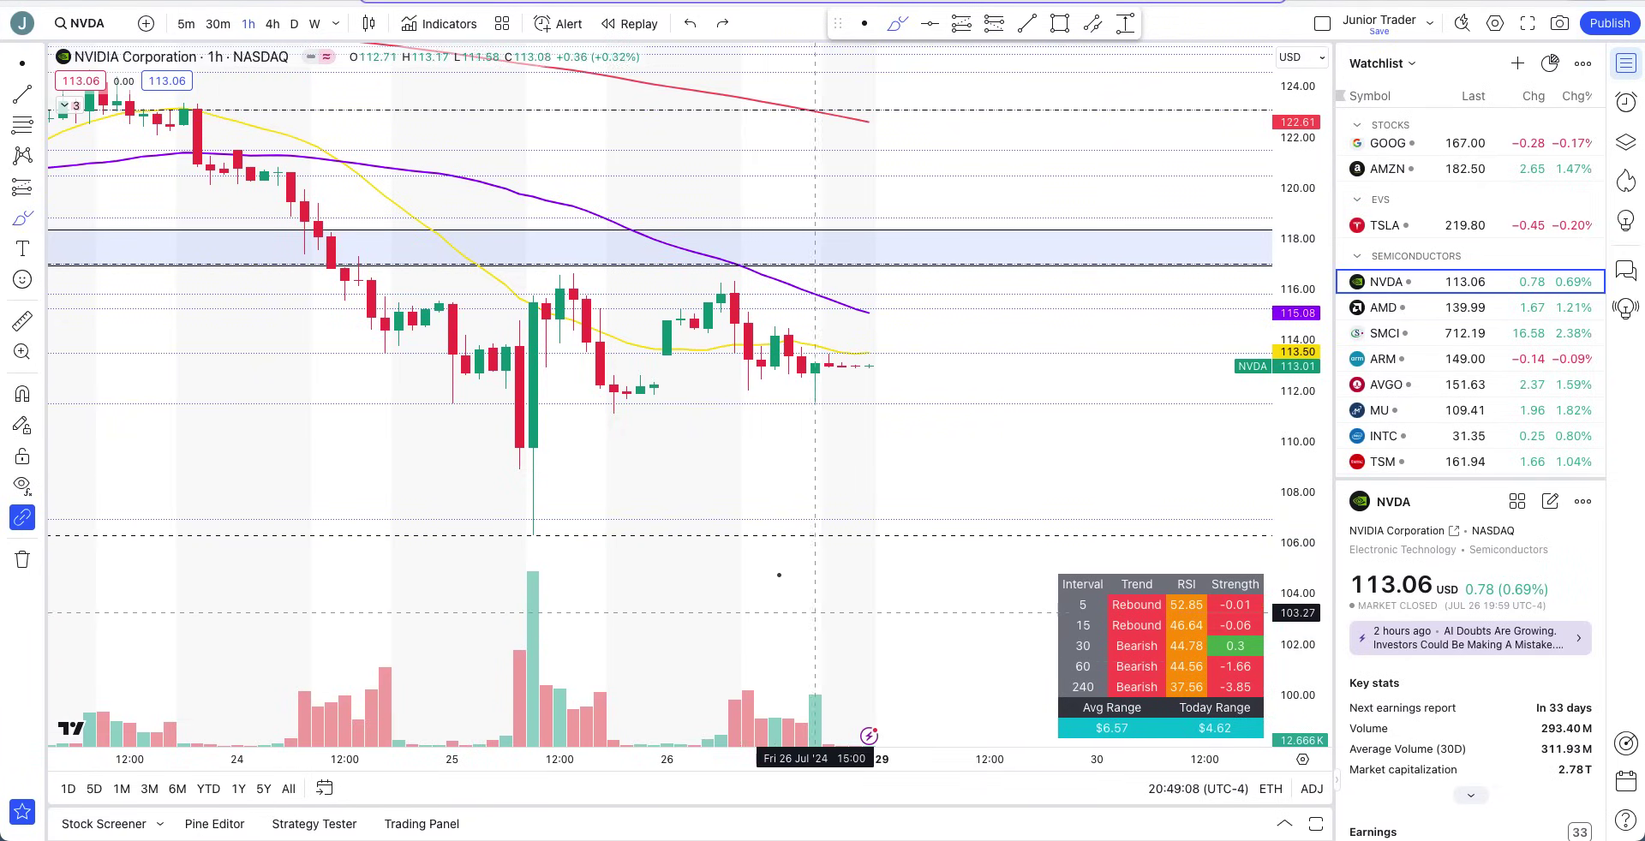
Switch to the daily timeframe, brush a mark by the latest candles near 111.5, and undo it.
click(296, 24)
mouse_move(856, 398)
mouse_down()
mouse_move(814, 394)
mouse_move(867, 537)
mouse_move(832, 405)
mouse_up()
key(ctrl+z)
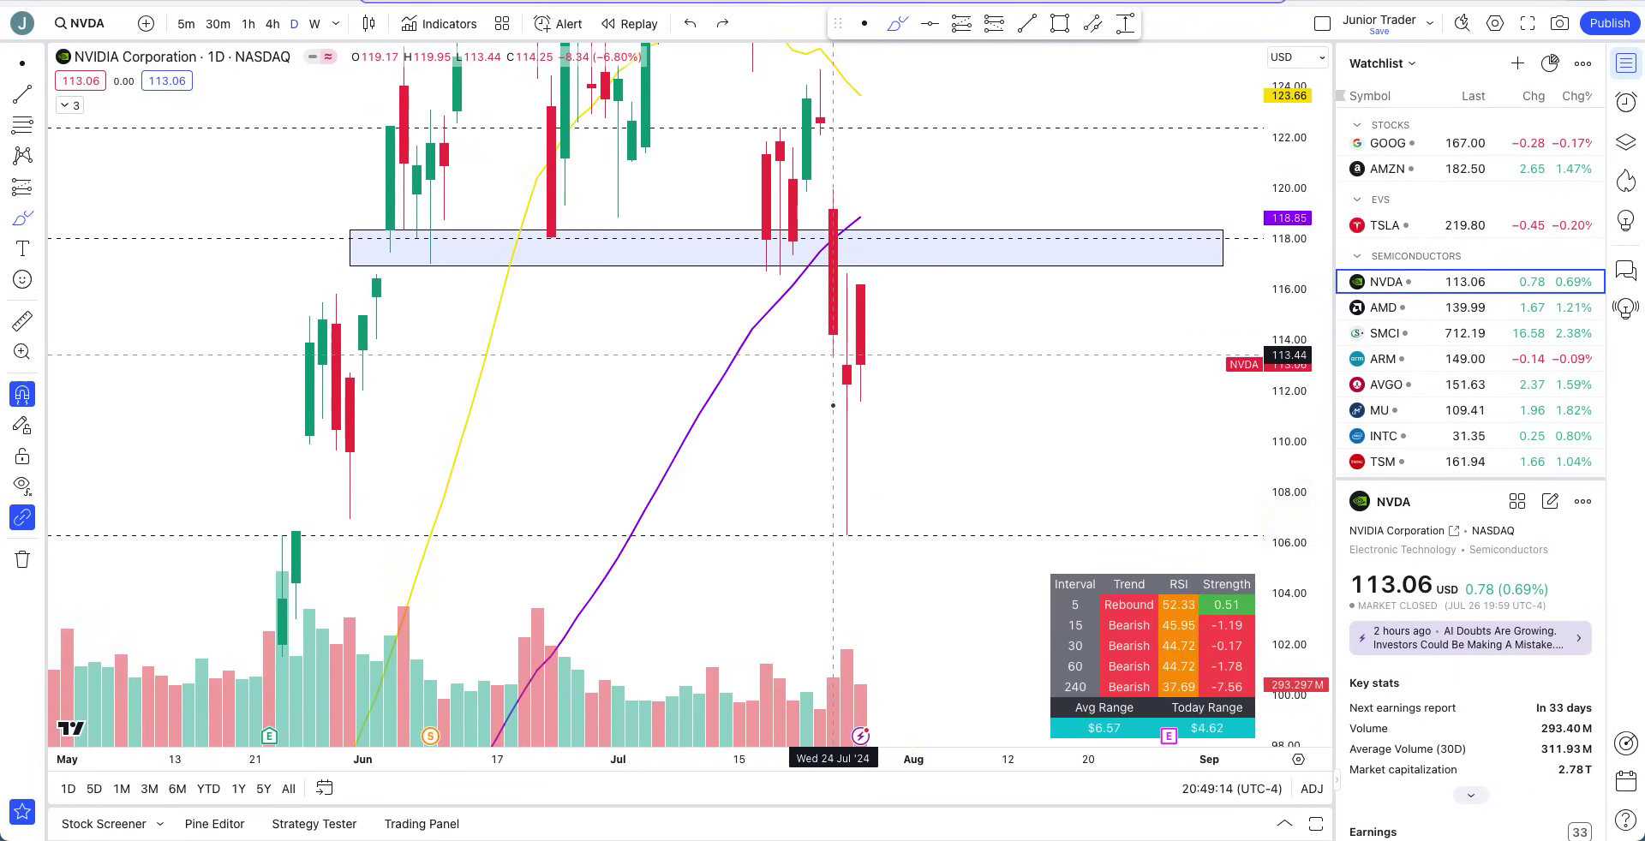
Switch to the 1-hour timeframe, brush a mark around 109 to 112, undo it, and return to the daily timeframe.
scroll(600, 343, up, 3)
click(250, 25)
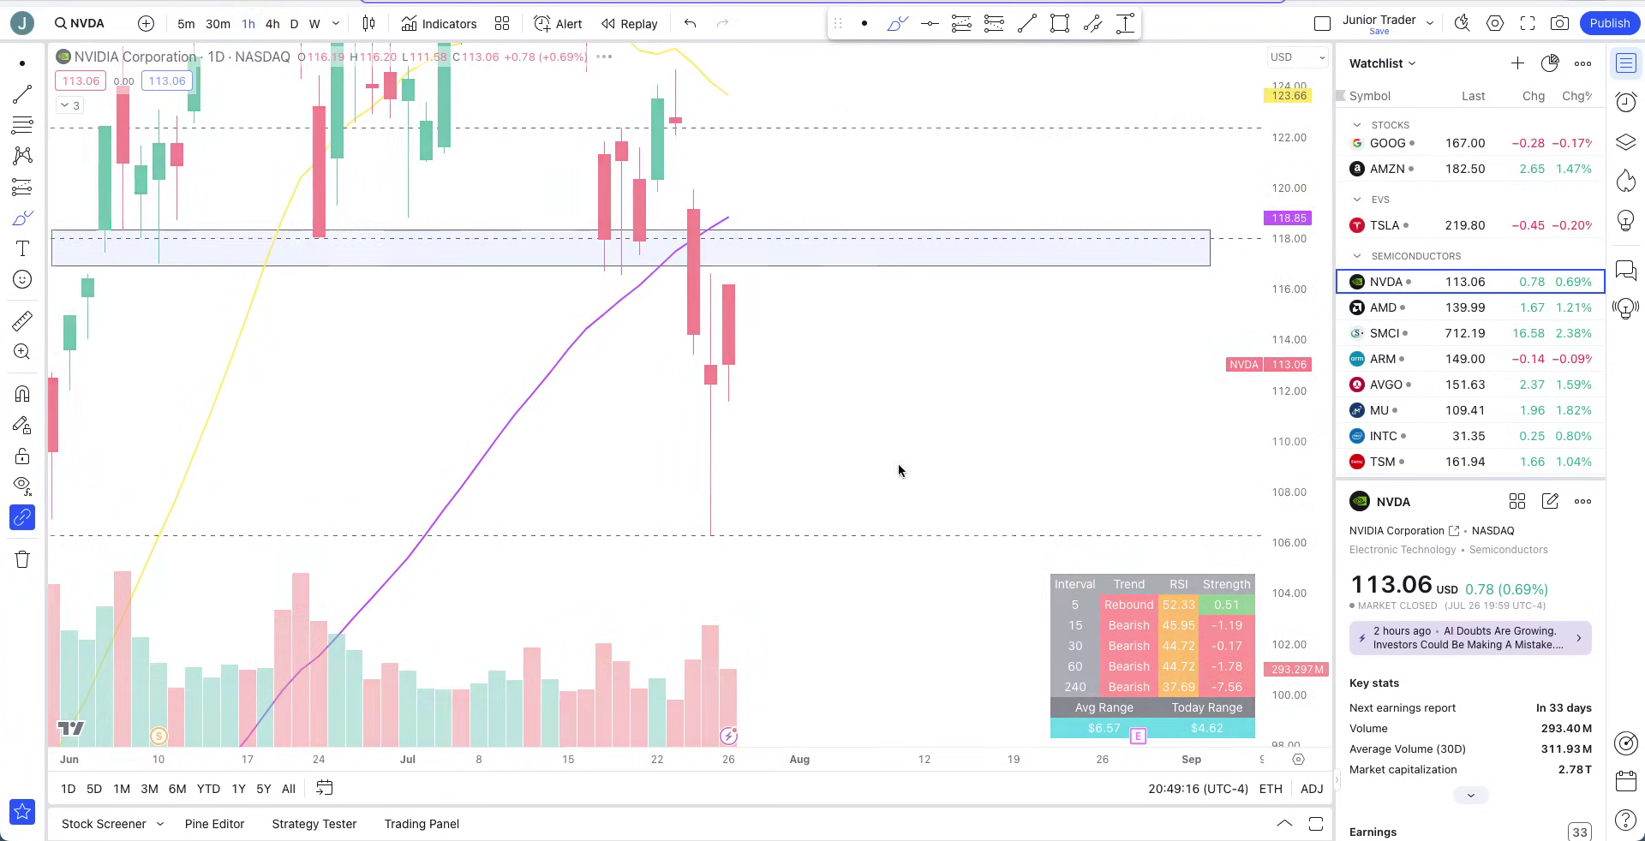
mouse_move(302, 464)
mouse_down()
mouse_move(287, 448)
mouse_move(320, 492)
mouse_move(275, 463)
mouse_move(279, 389)
mouse_up()
key(ctrl+z)
click(294, 24)
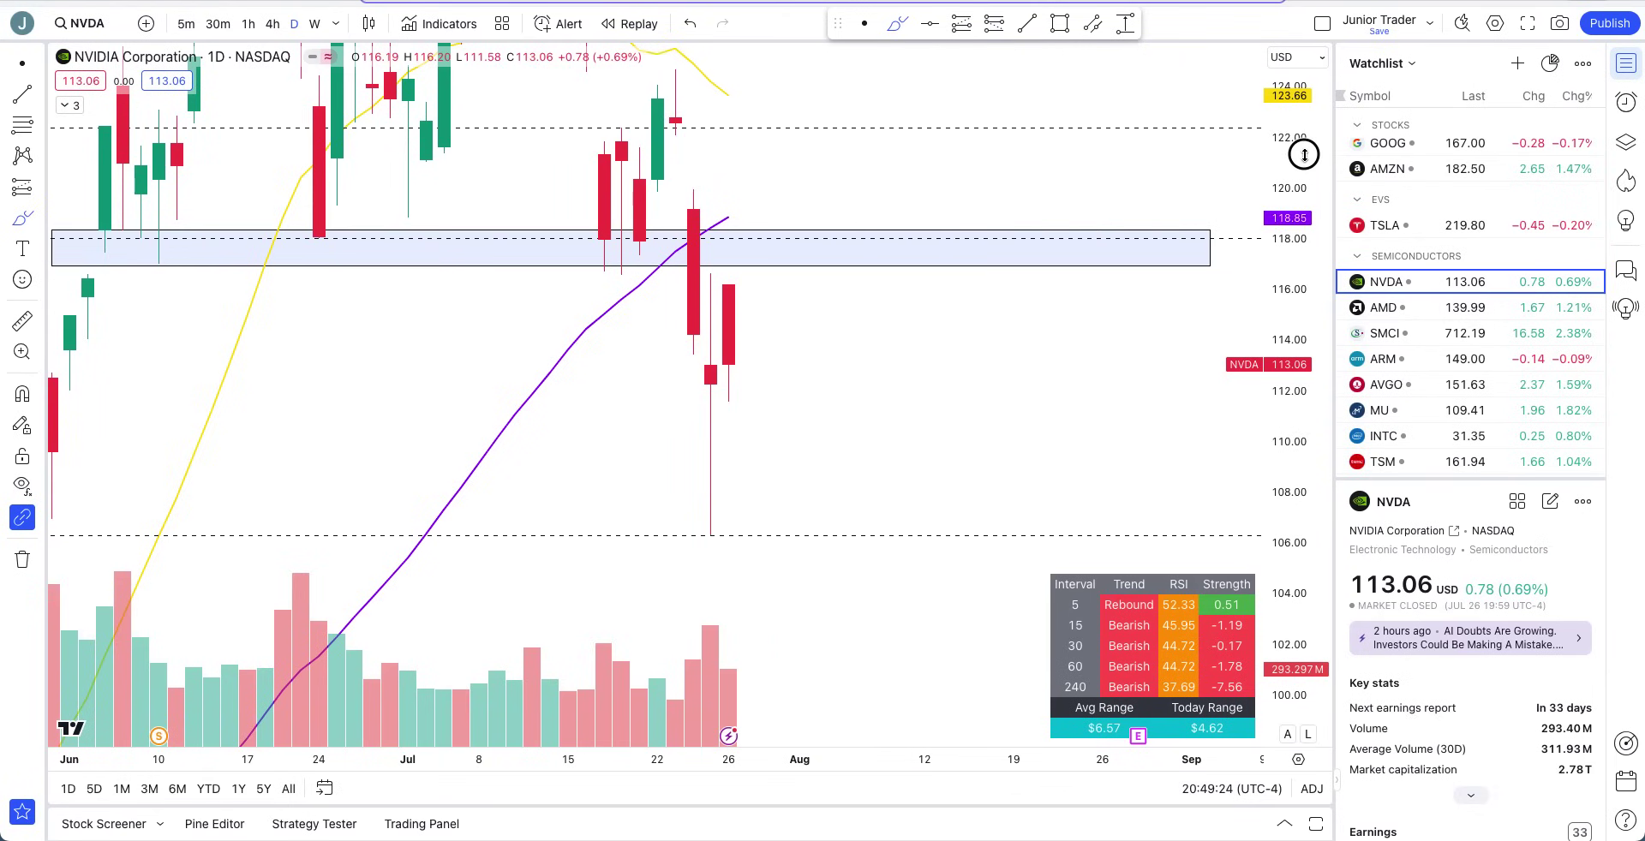
Circle the late-May candles around 102 to 110, loop across the early-June and late-July lows around 106 to 111, and undo both marks.
drag(1304, 154, 1304, 205)
scroll(634, 537, down, 3)
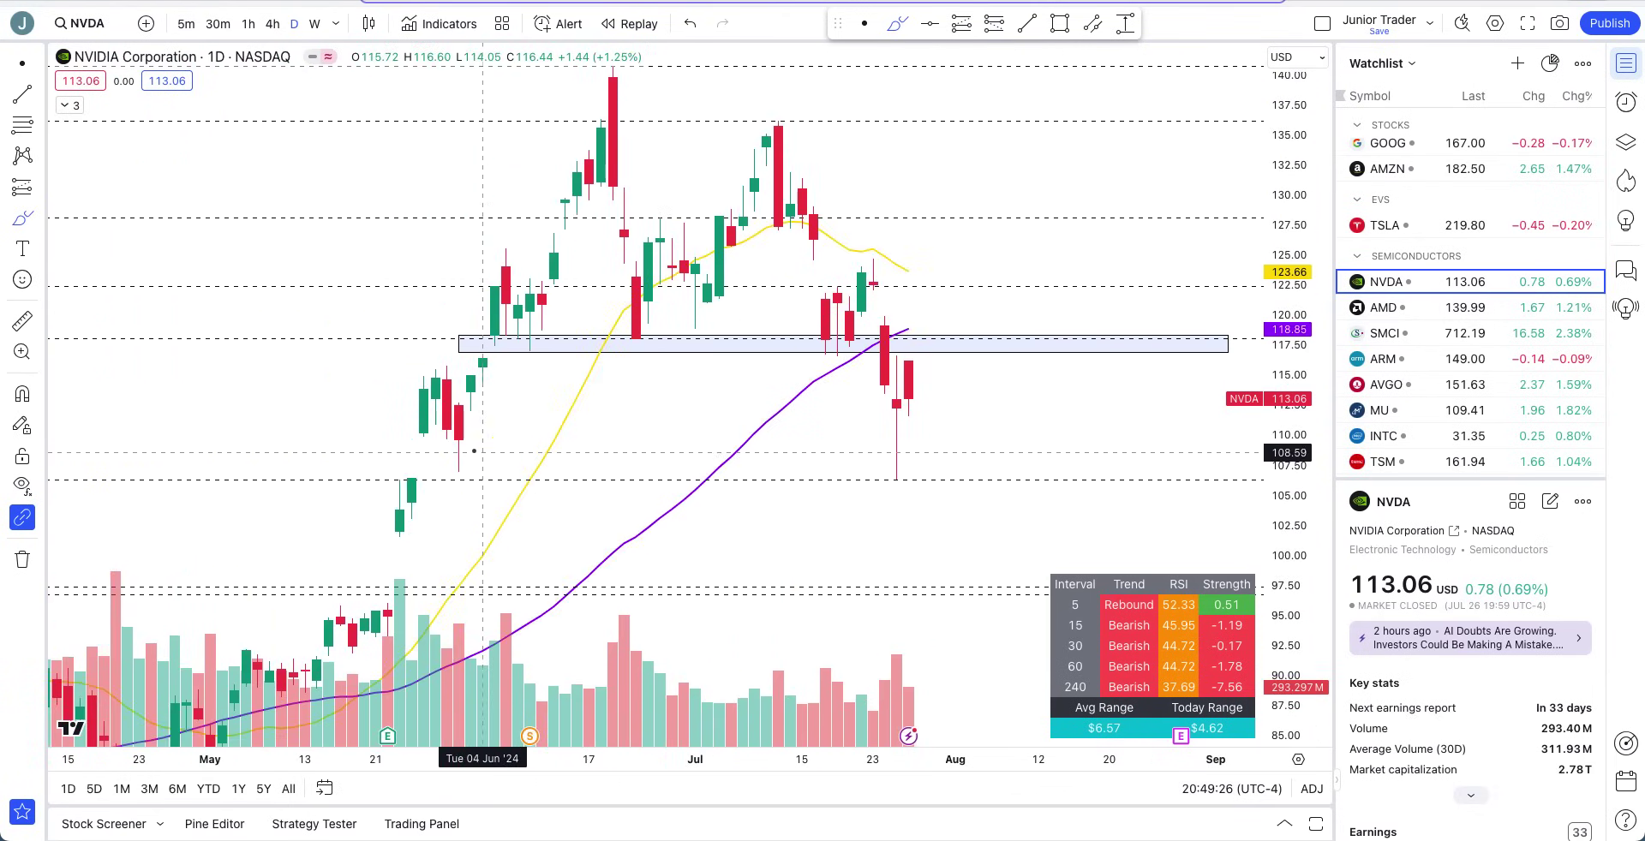
drag(403, 486, 459, 439)
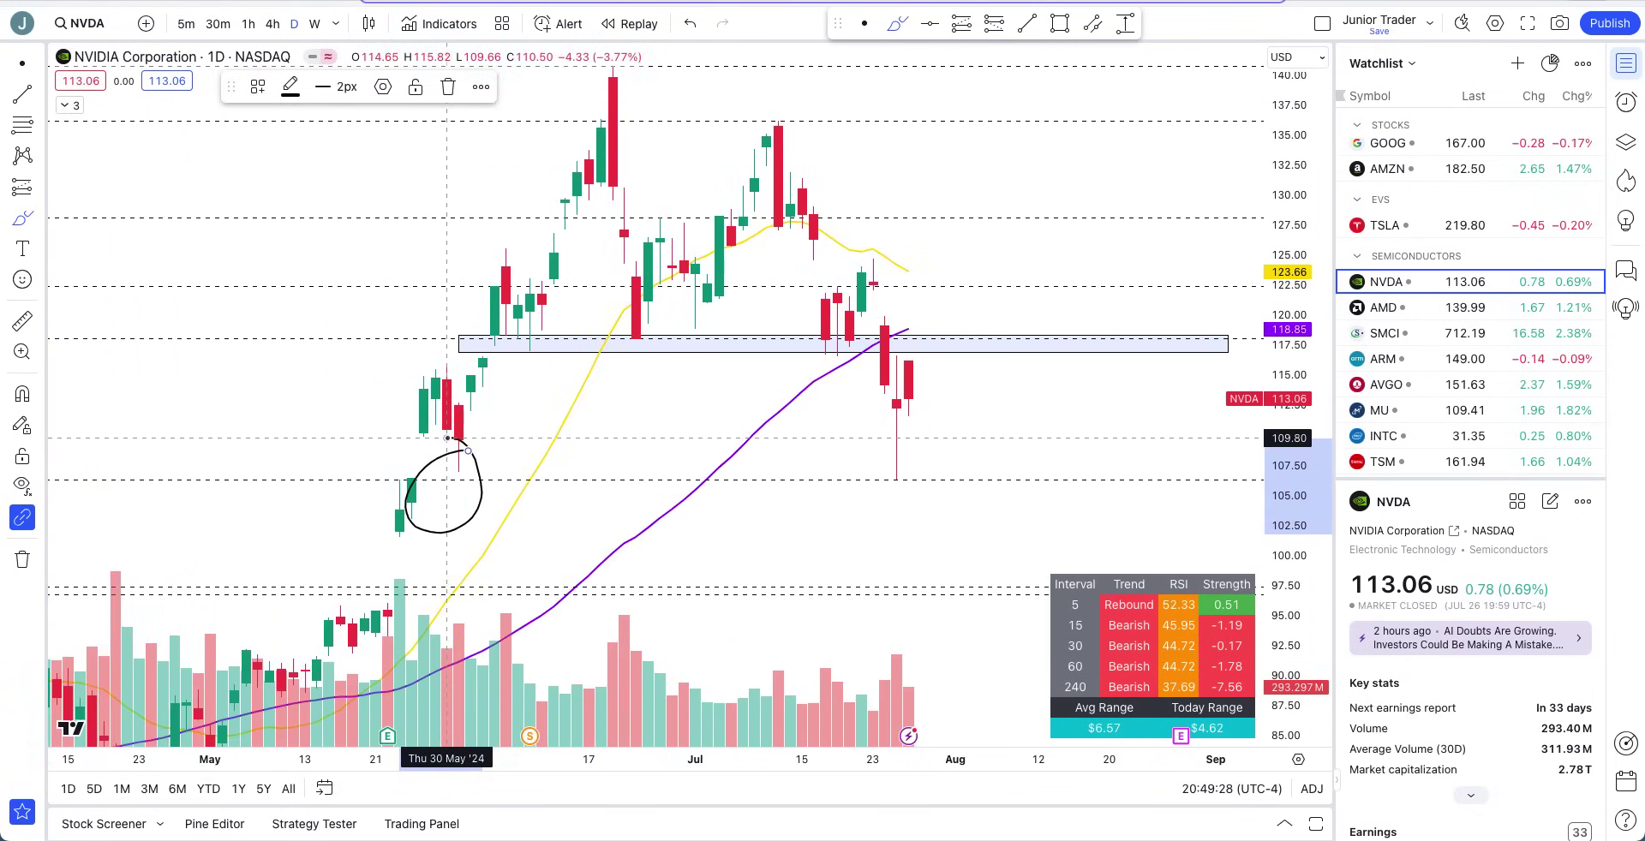
key(ctrl+z)
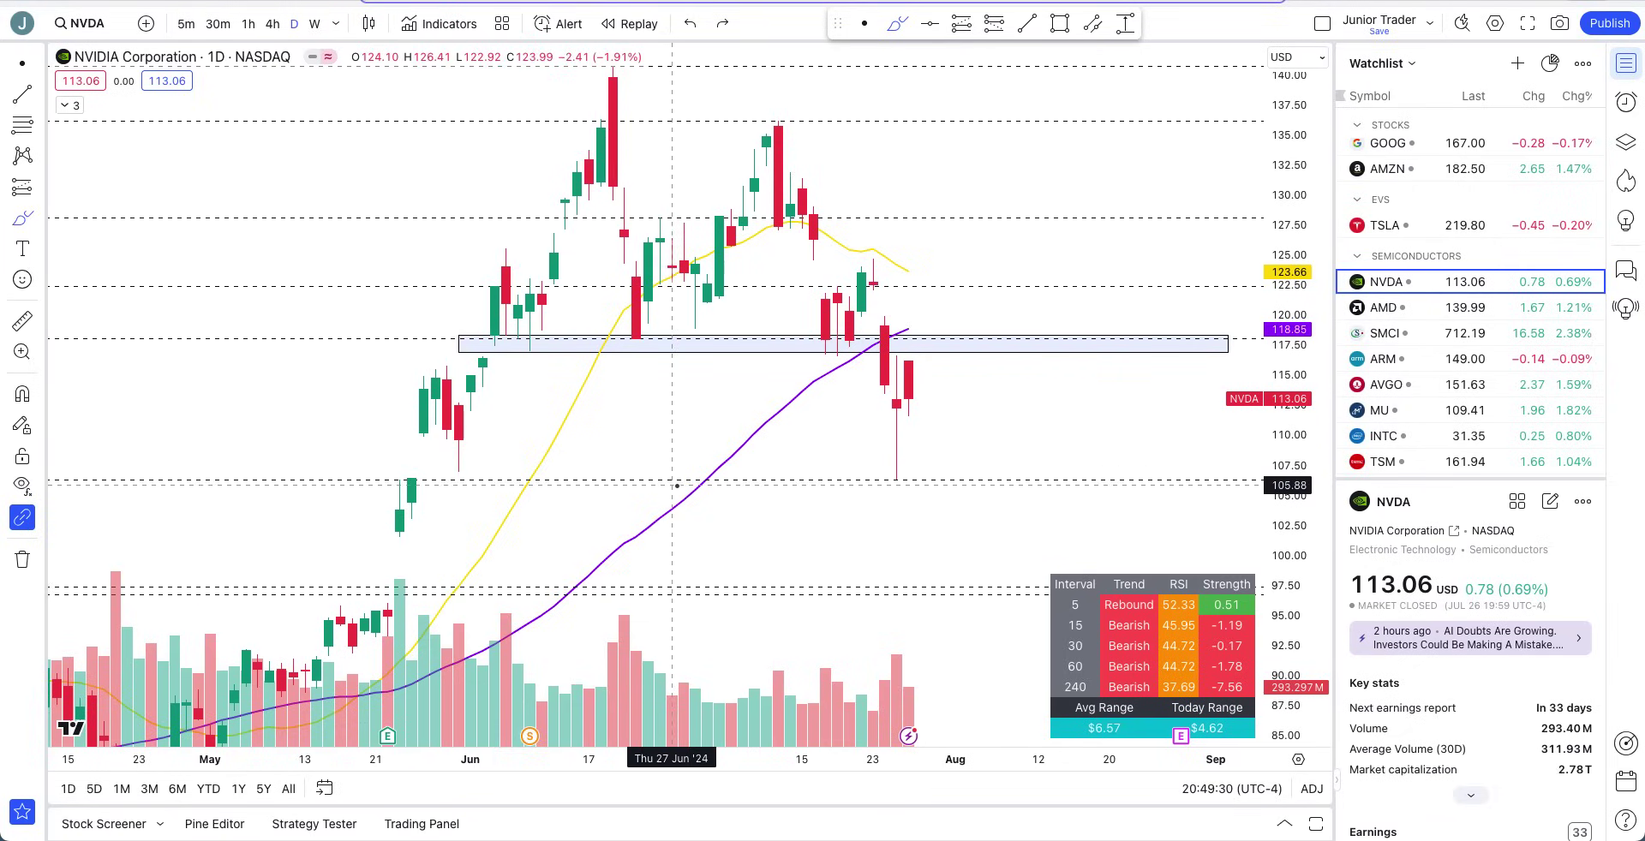
mouse_move(470, 443)
mouse_down()
mouse_move(445, 455)
mouse_move(602, 481)
mouse_move(933, 473)
mouse_move(397, 437)
mouse_up()
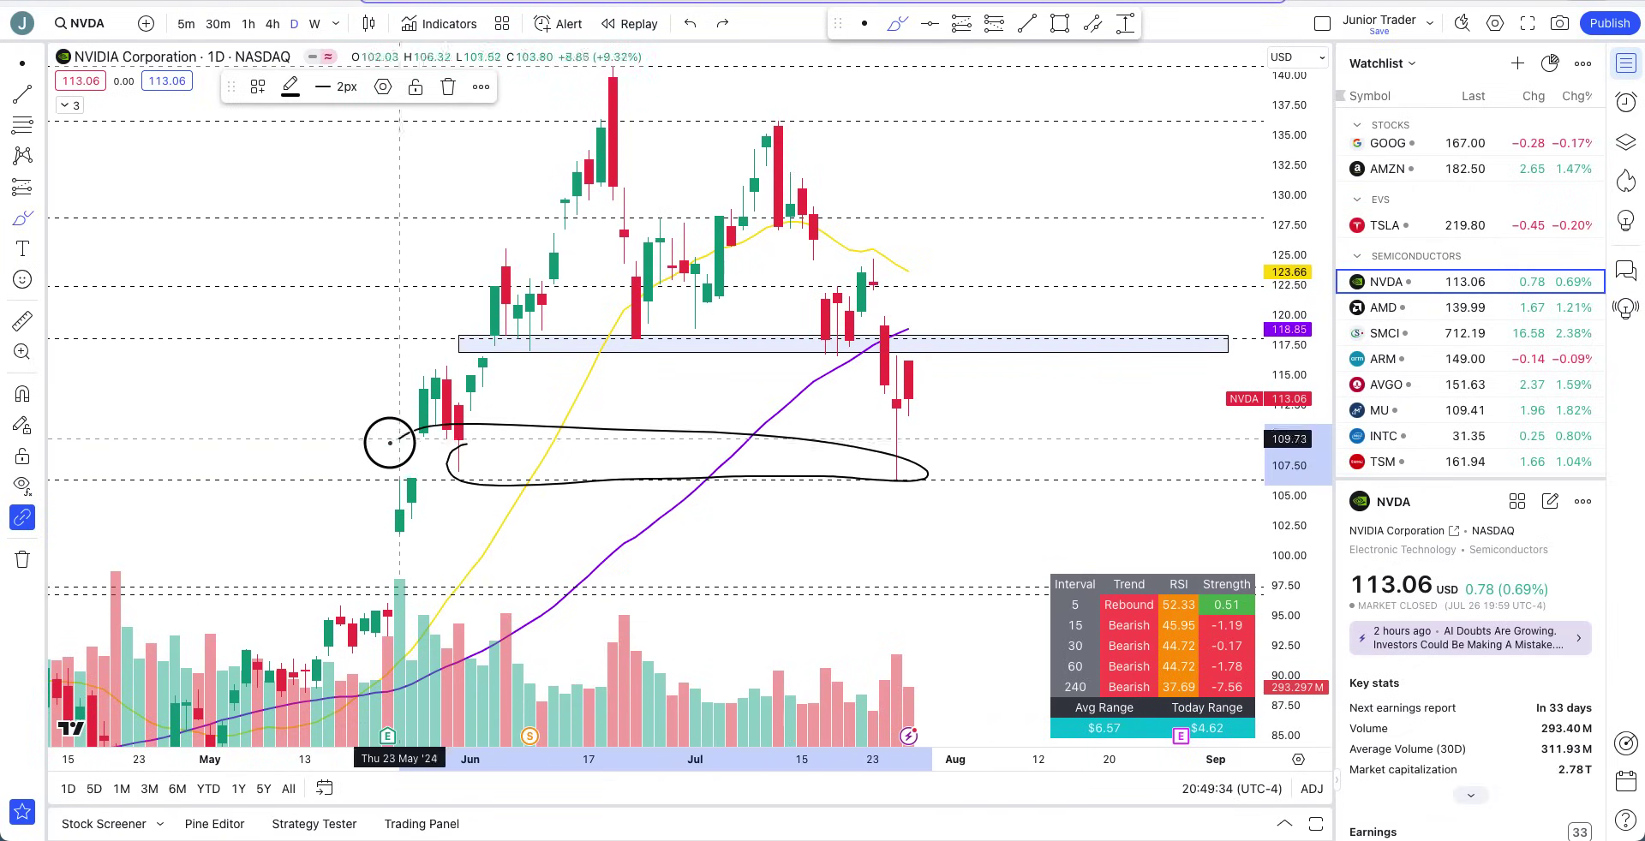
key(ctrl+z)
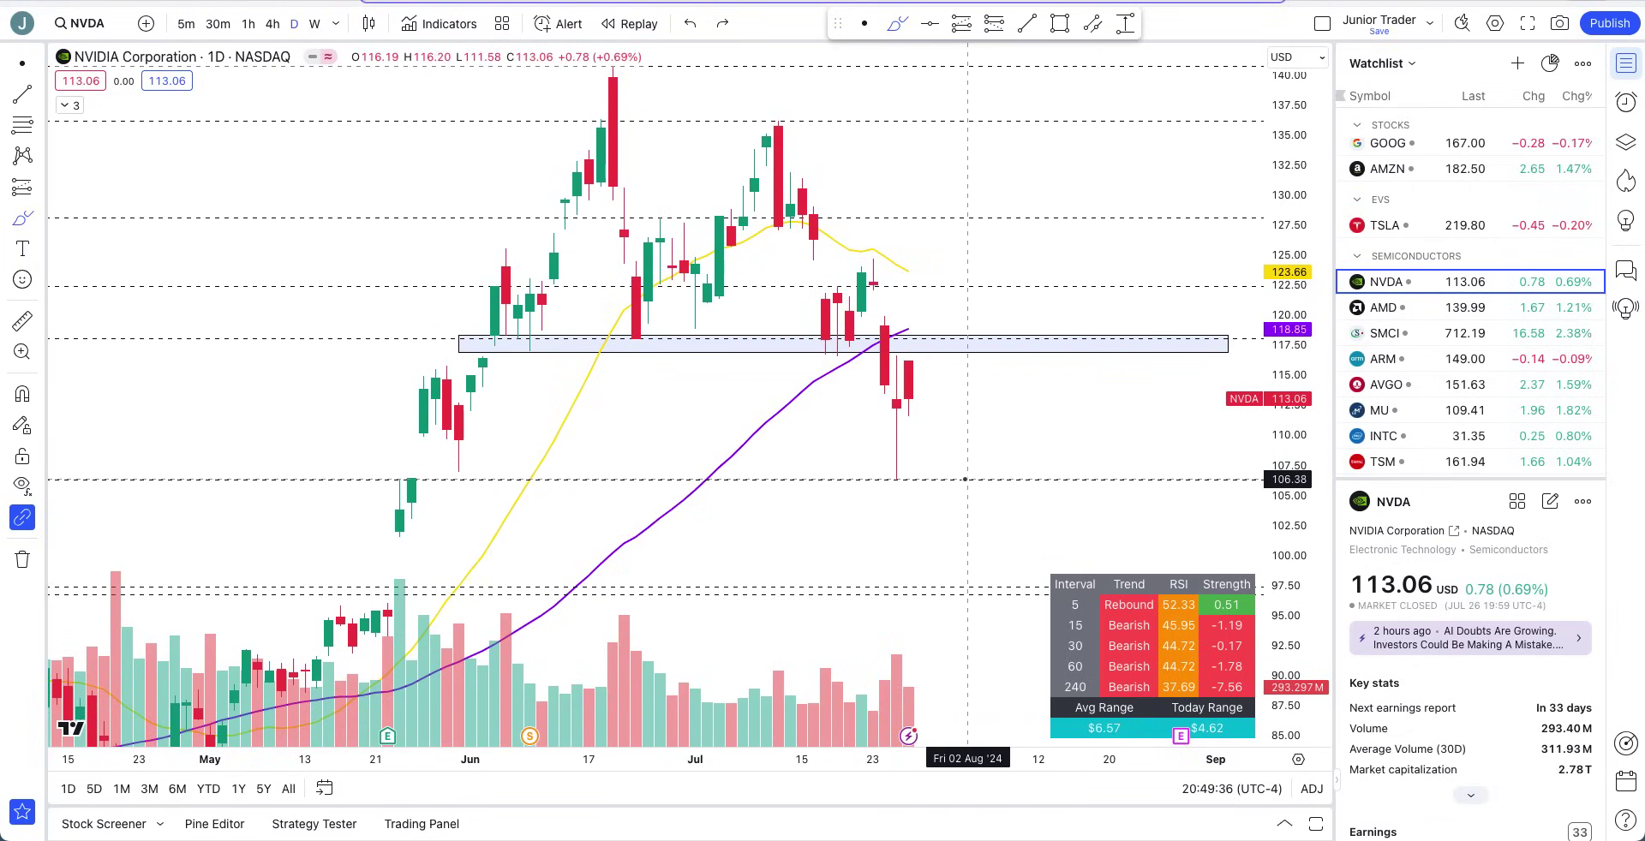
Circle the March highs near 97 and the May candles just below the same dashed level on the daily chart.
scroll(969, 589, down, 3)
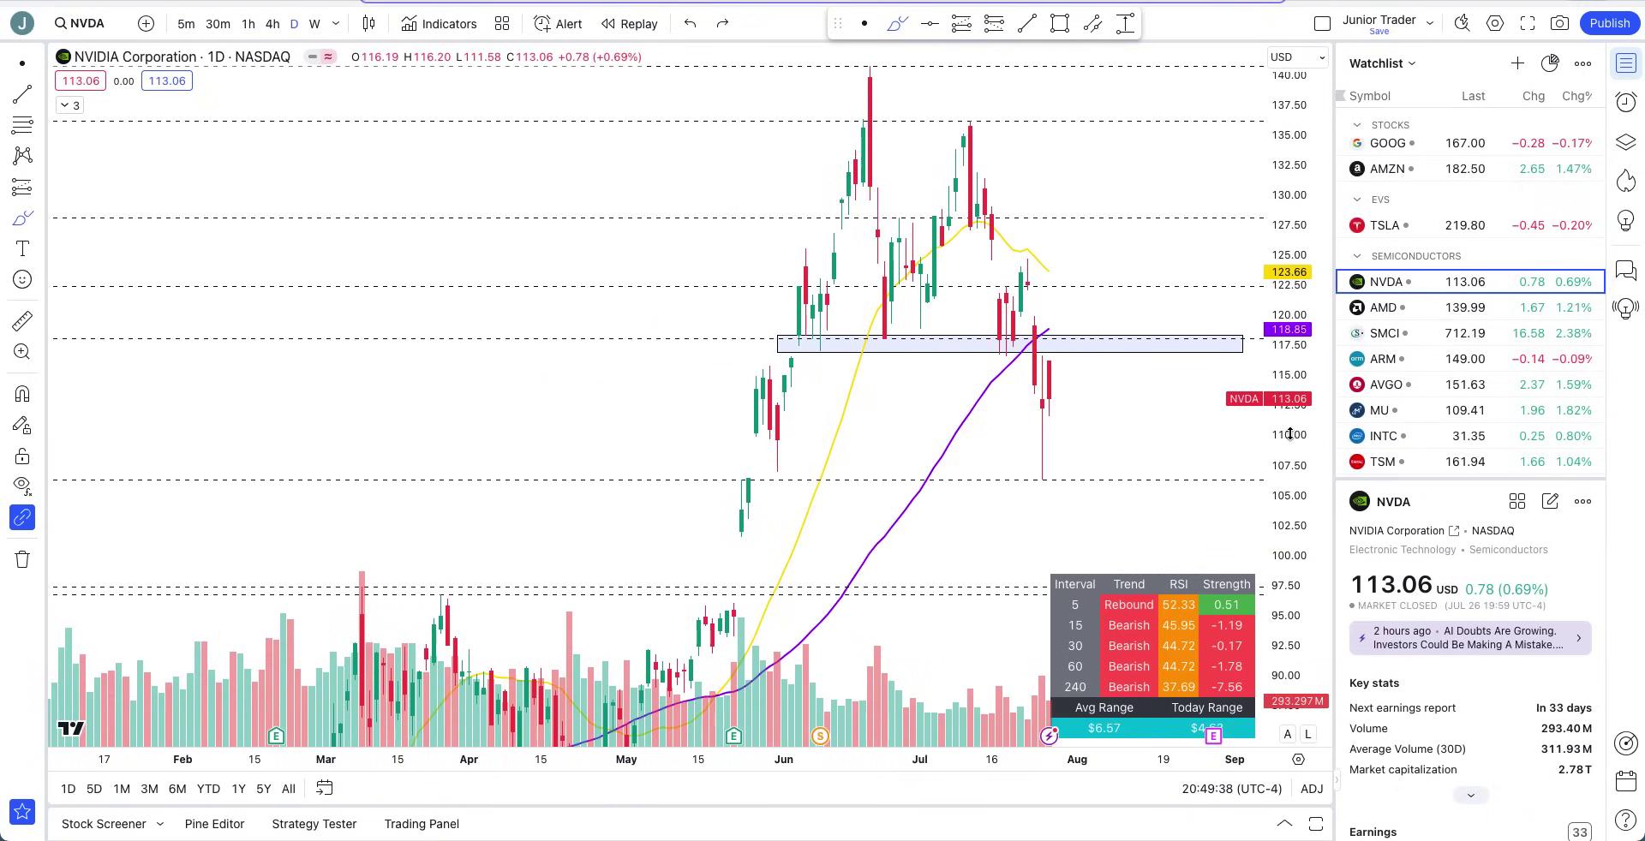
drag(1294, 374, 1294, 411)
scroll(651, 385, down, 3)
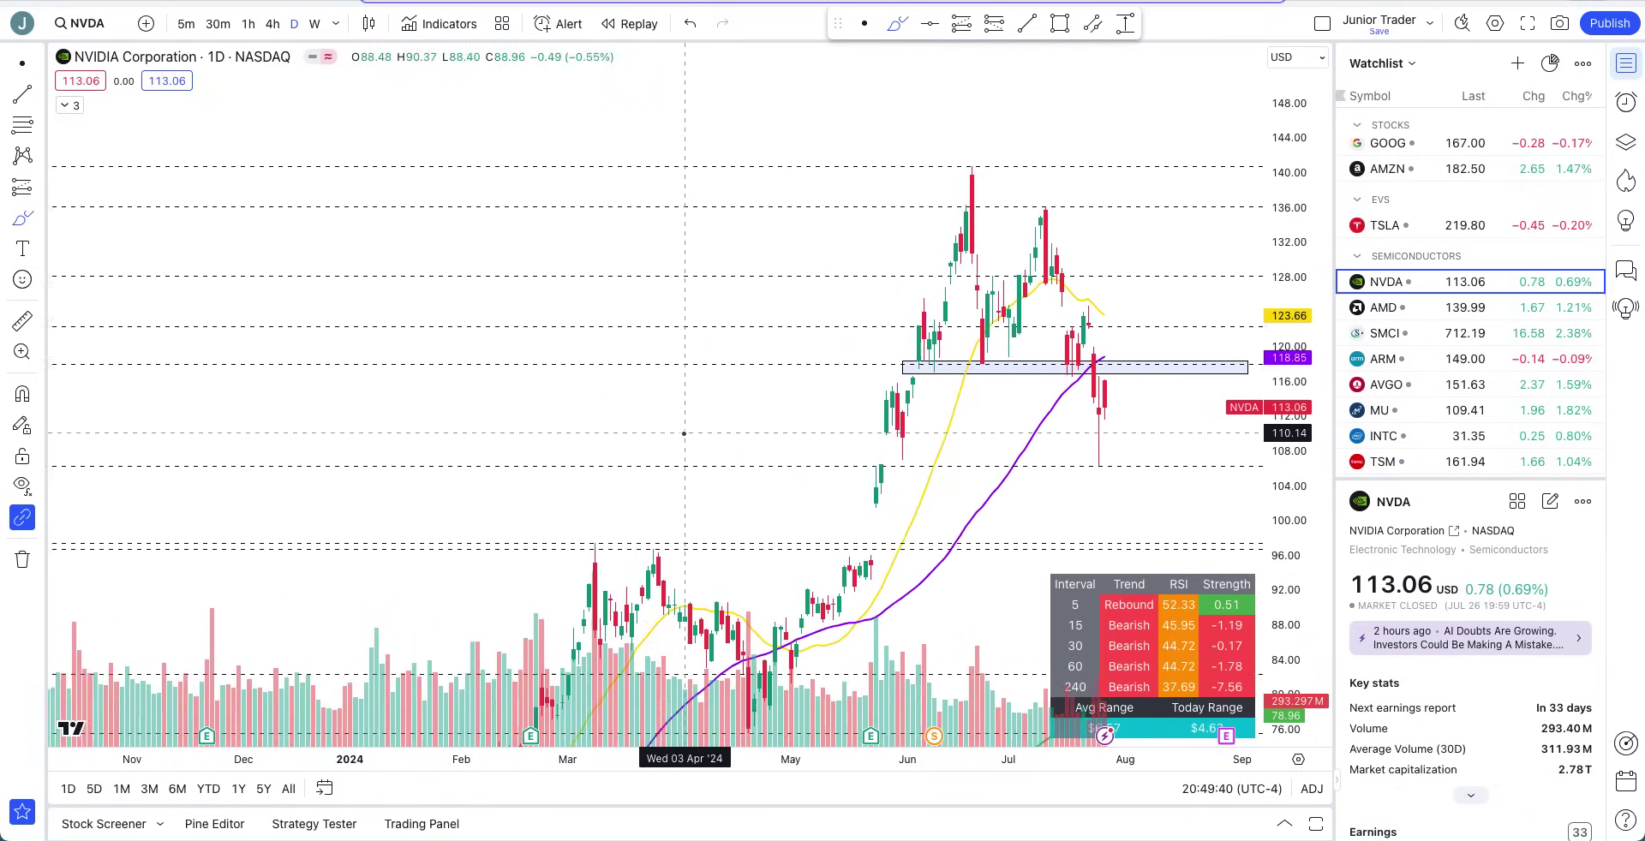
drag(811, 432, 734, 268)
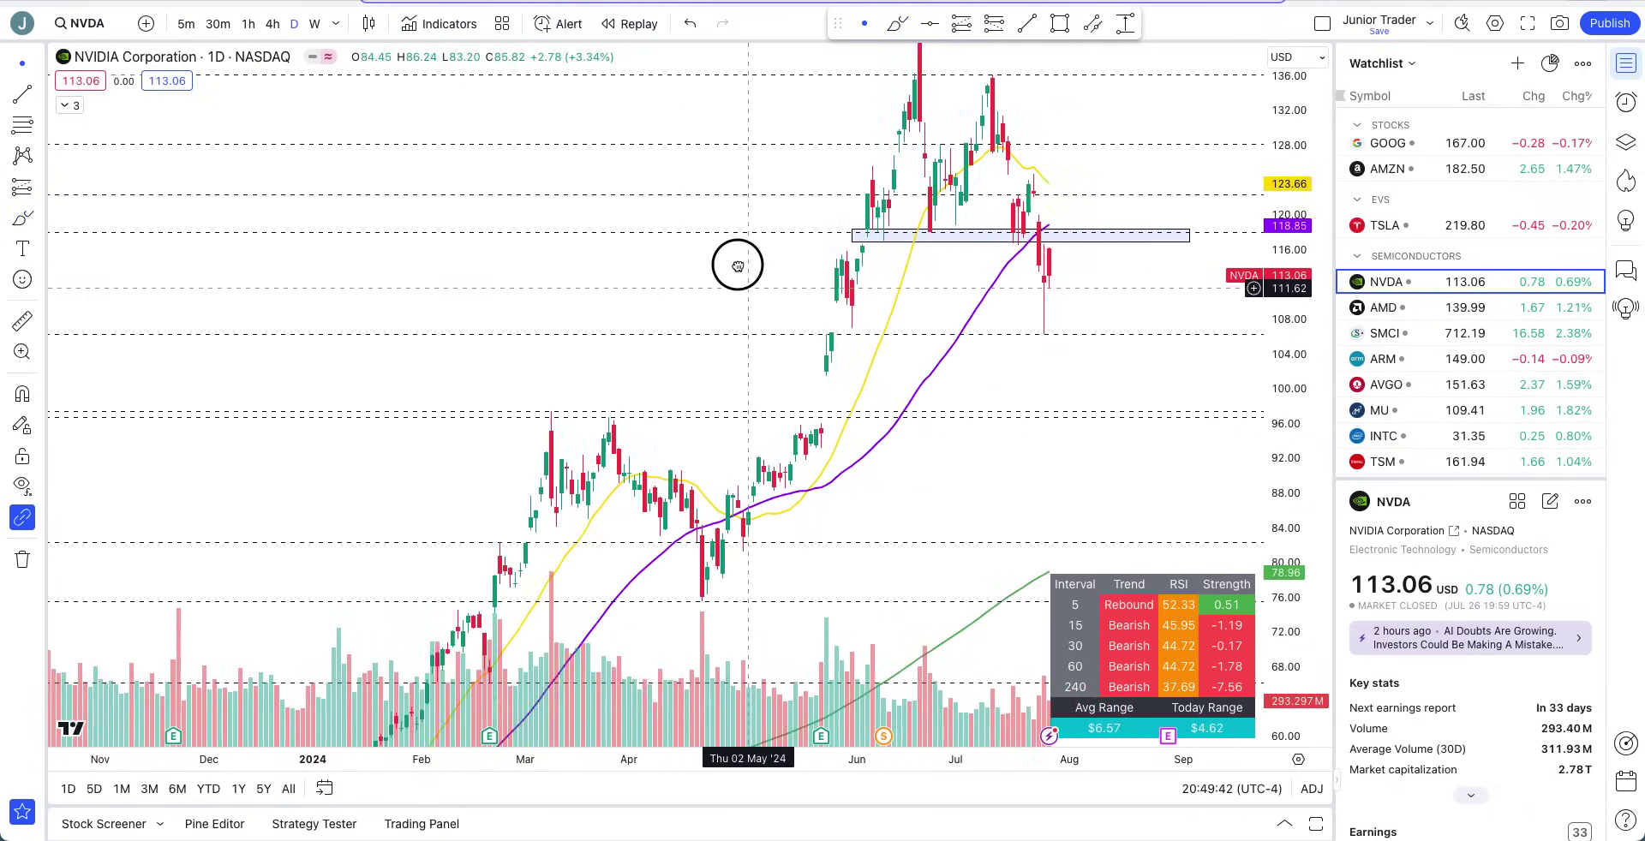
key(alt+b)
mouse_move(589, 359)
mouse_down()
mouse_move(568, 357)
mouse_move(614, 405)
mouse_move(570, 353)
mouse_up()
mouse_move(811, 366)
mouse_down()
mouse_move(793, 409)
mouse_move(814, 376)
mouse_up()
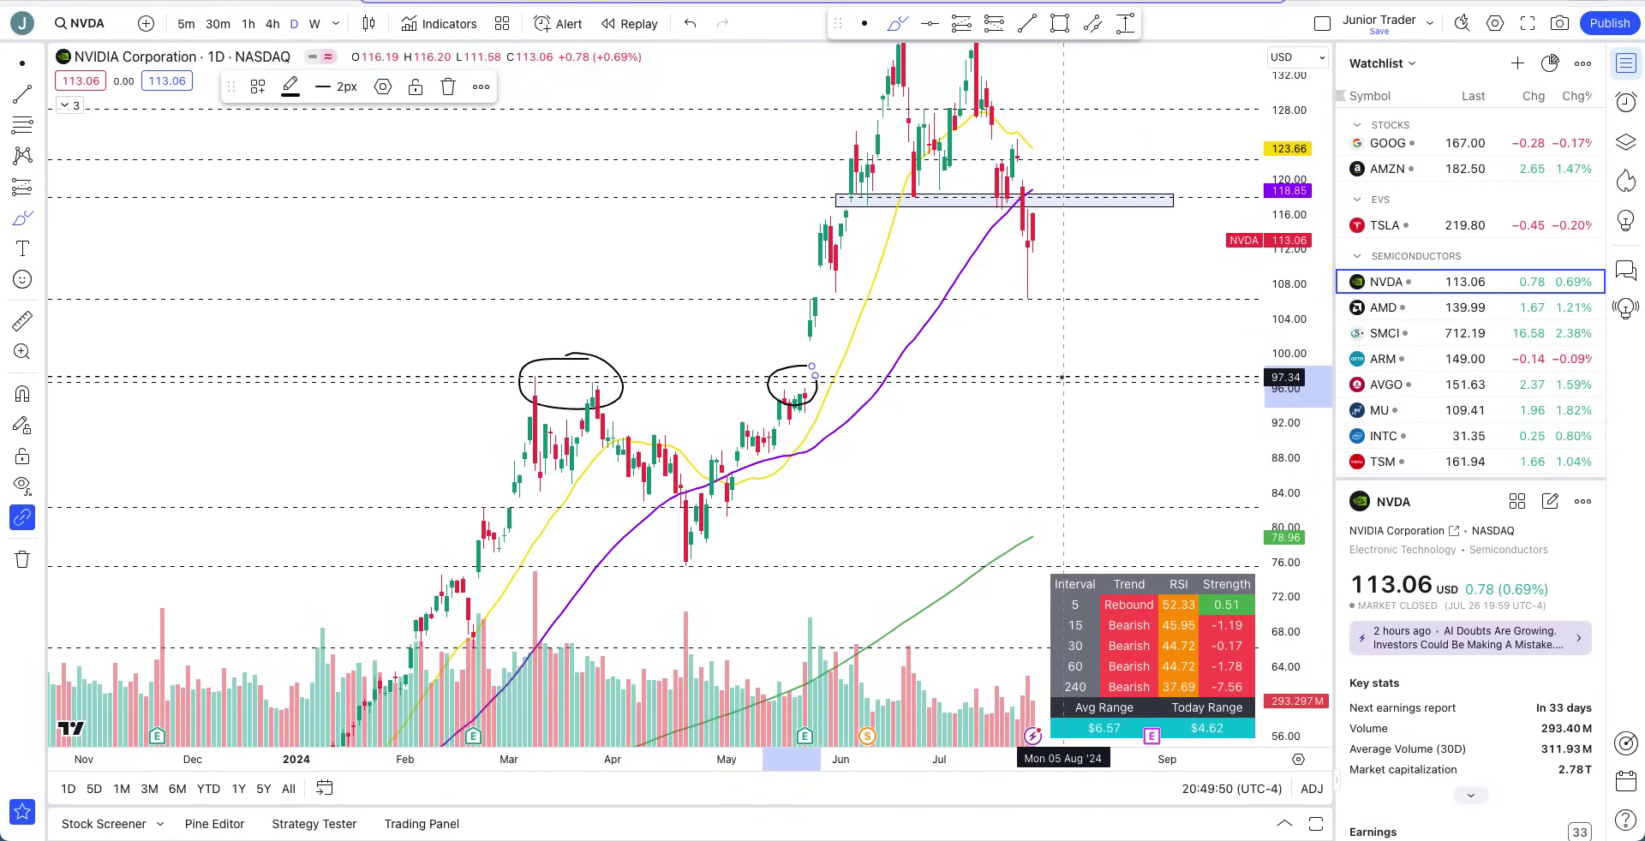
Brush a rising stroke from about 98 to 104 beyond the last candle, and undo it together with both circles.
mouse_move(1060, 371)
mouse_down()
mouse_move(1116, 294)
mouse_move(1131, 317)
mouse_up()
key(ctrl+z)
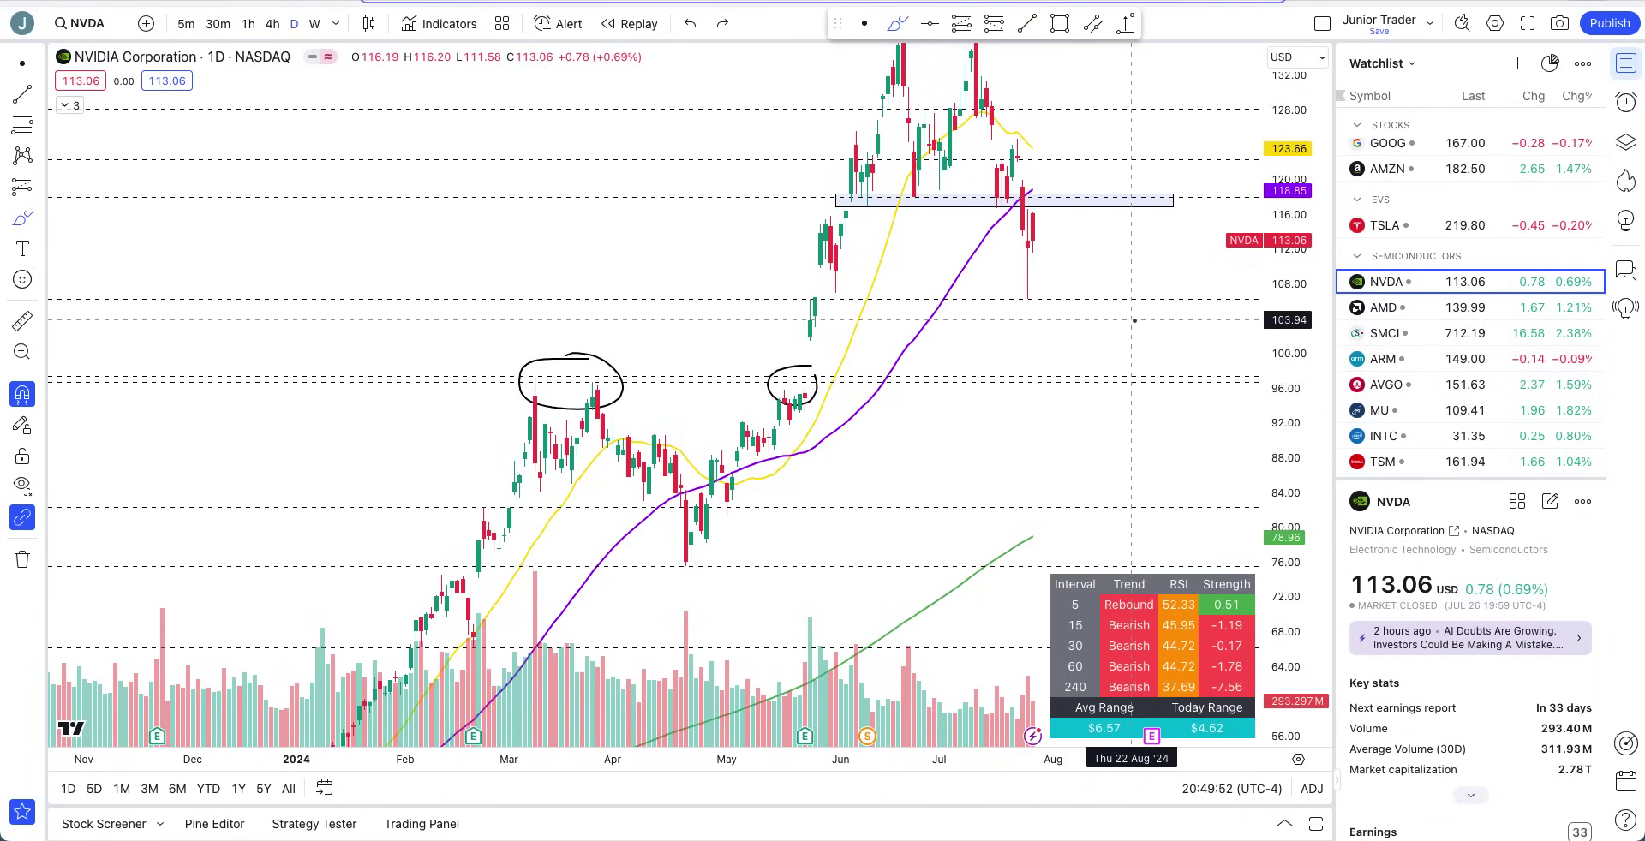
scroll(1135, 320, up, 5)
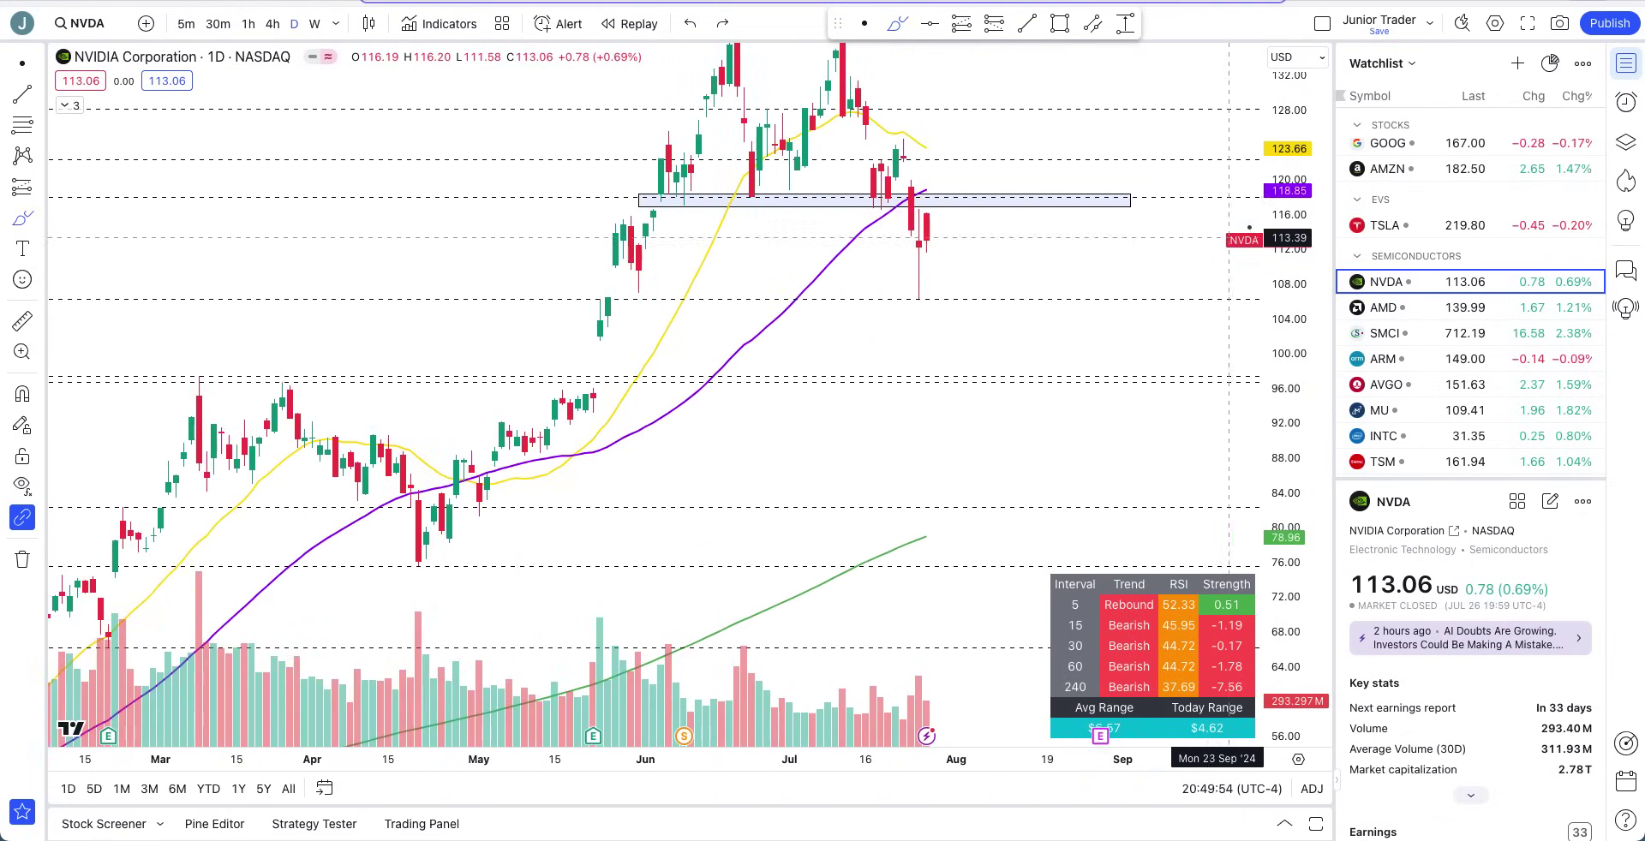
drag(1286, 232, 1286, 254)
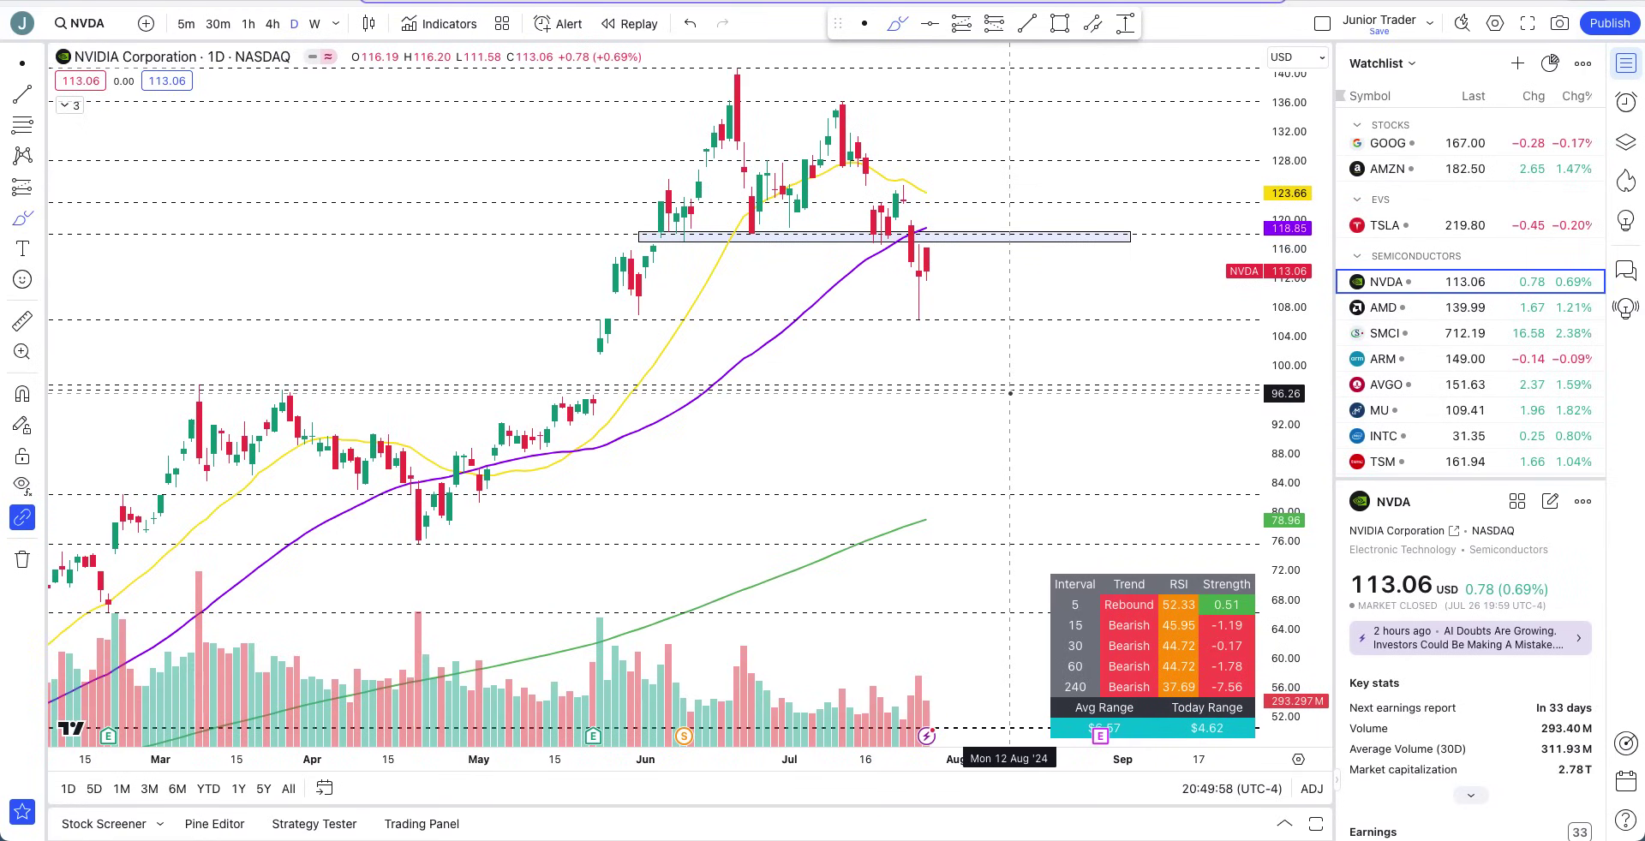
Move the rectangle zone spanning about 117 to 118 down to about 87 to 88, and undo the move.
drag(944, 136, 985, 224)
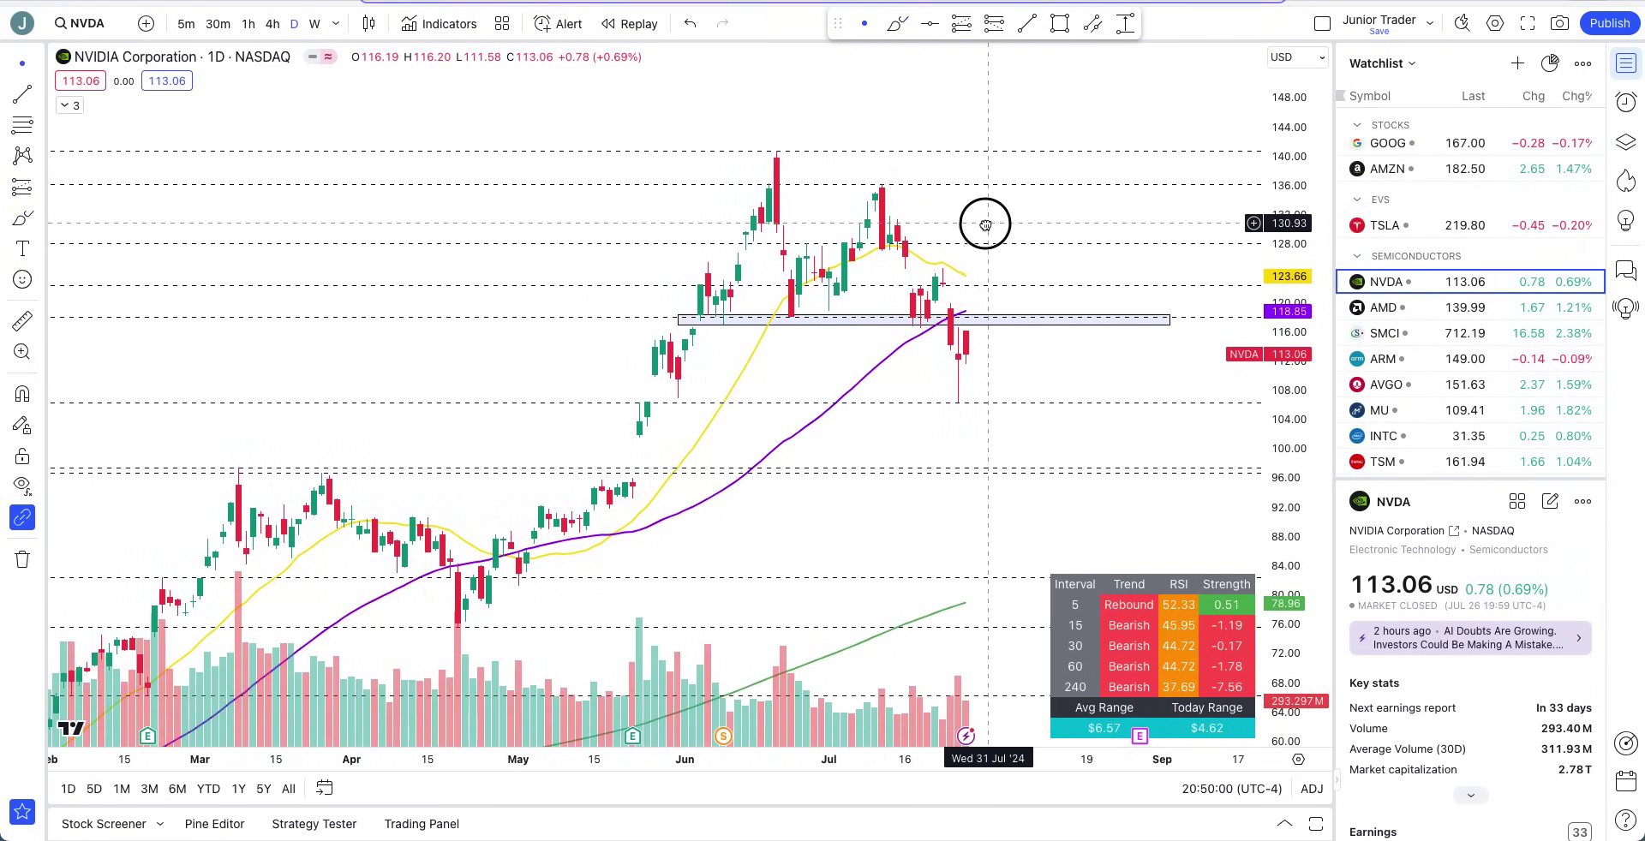
scroll(866, 521, down, 4)
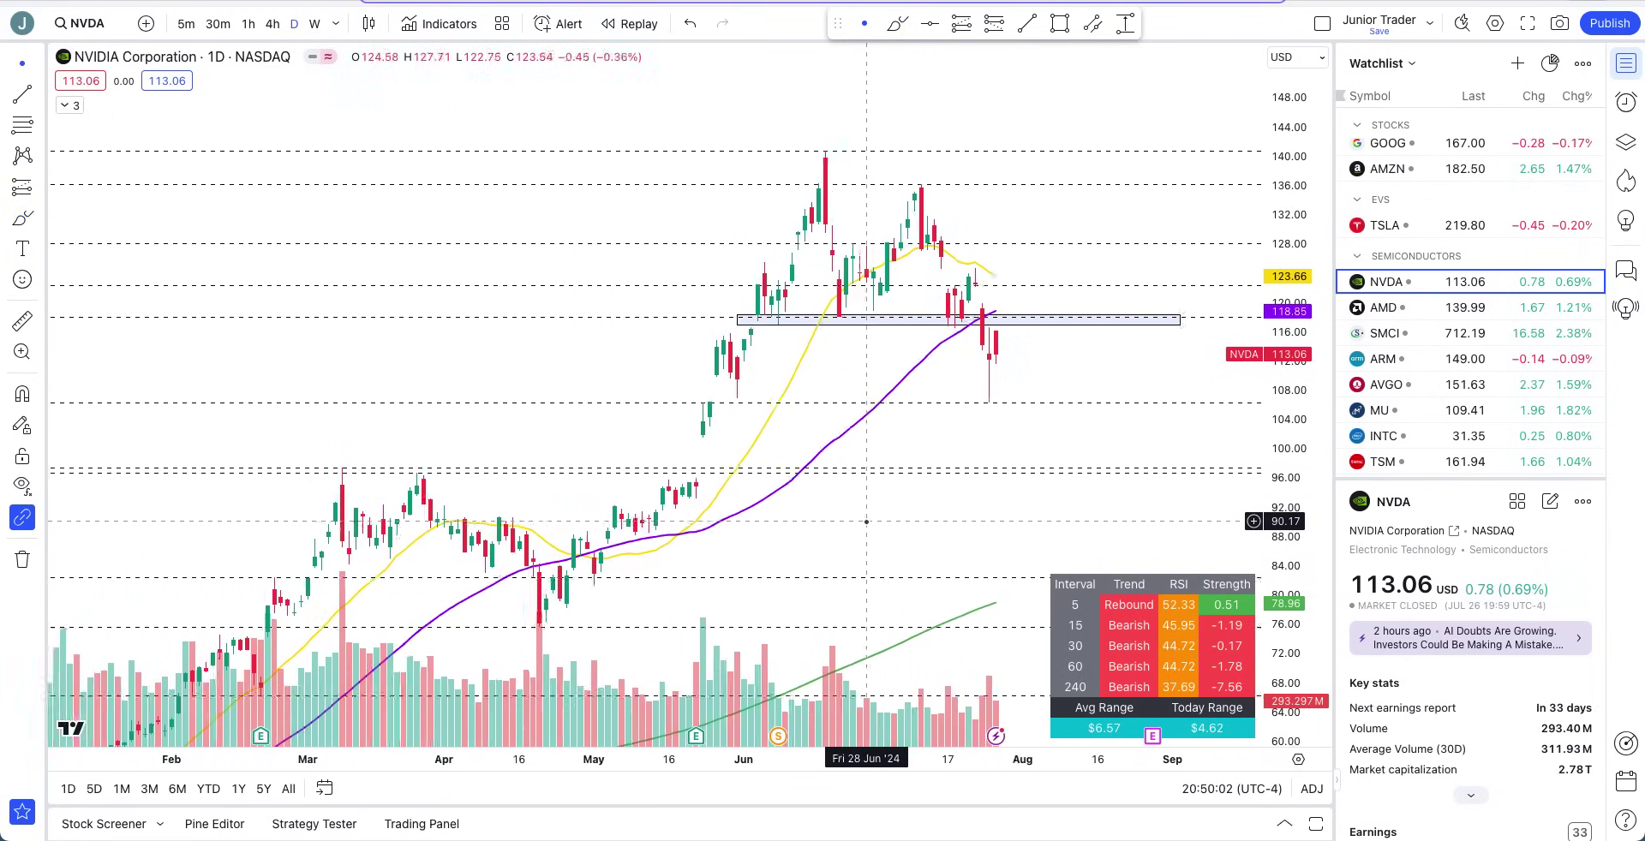
scroll(866, 521, up, 2)
drag(1035, 329, 1025, 544)
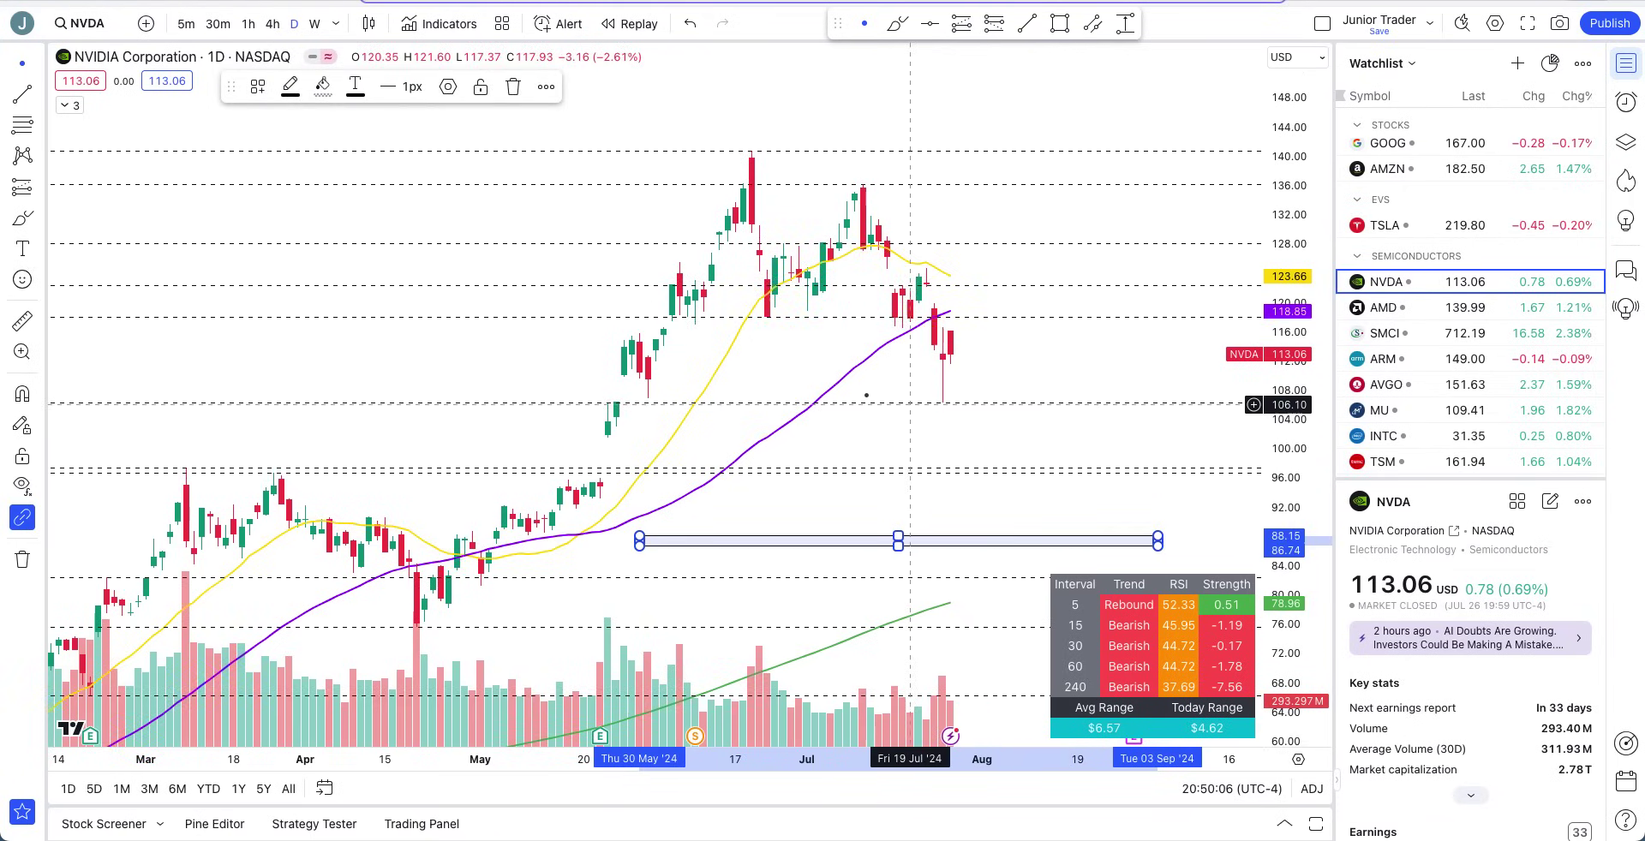
scroll(961, 475, down, 2)
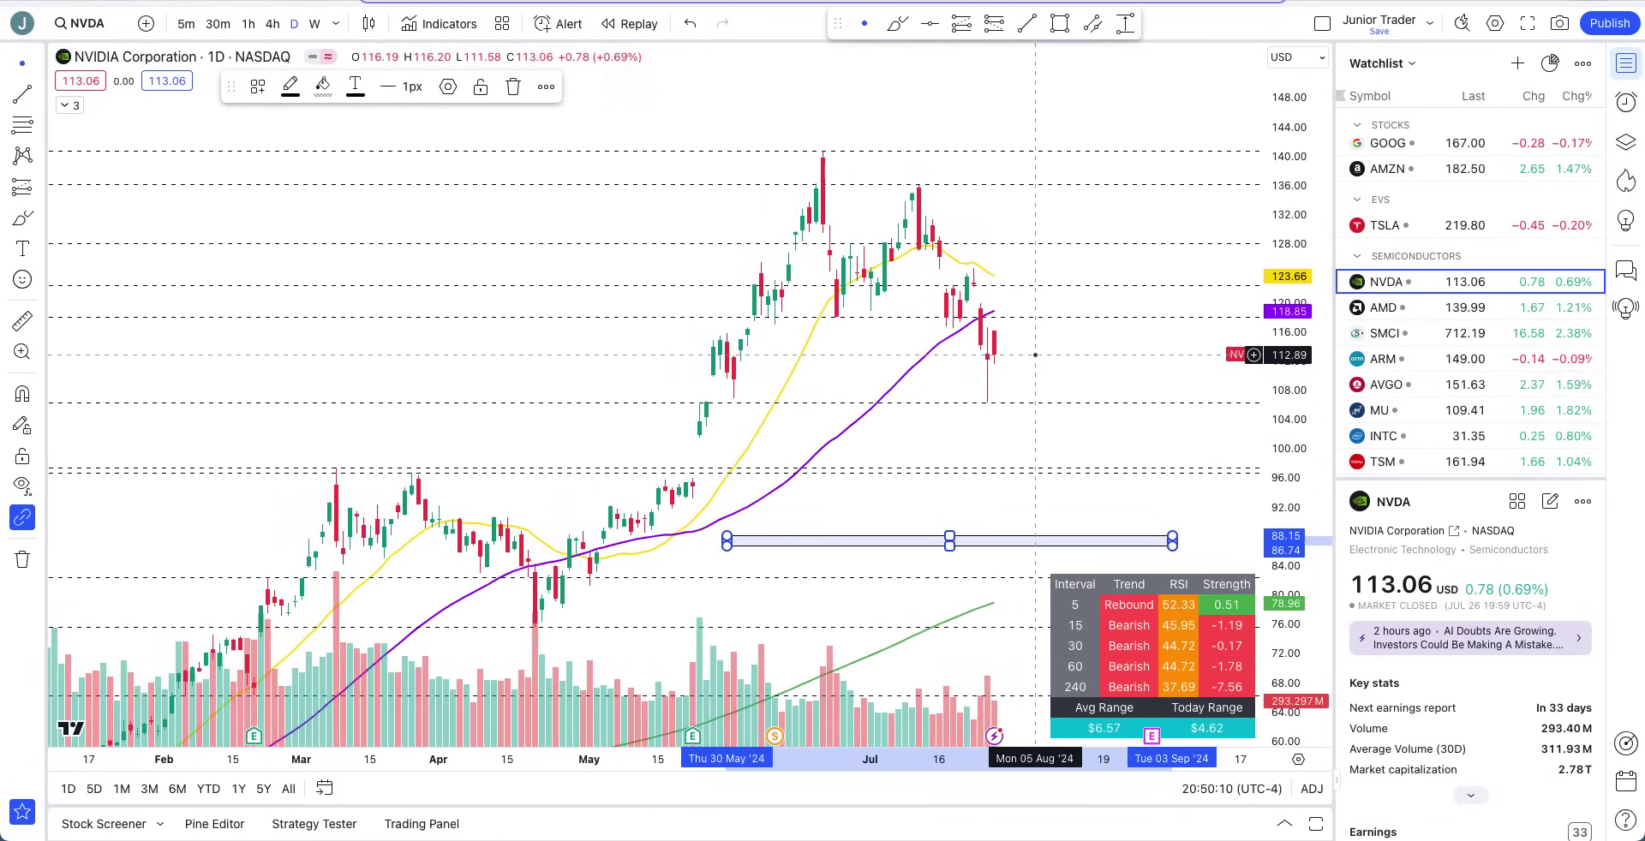
key(ctrl+z)
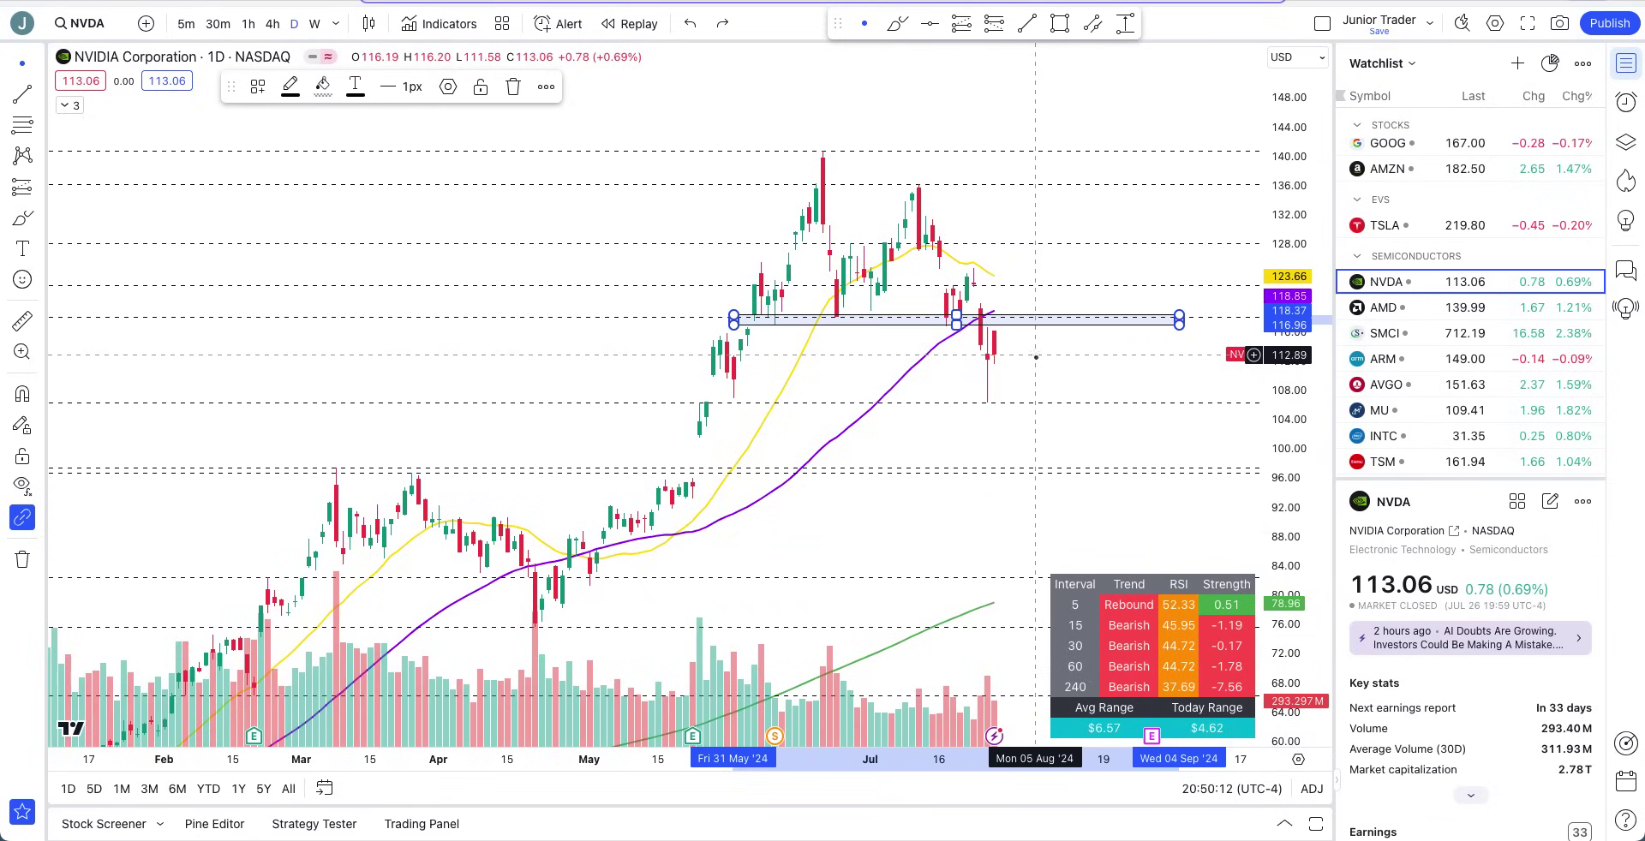
Brush a mark around the June and July highs on the daily chart and undo it.
scroll(1035, 356, up, 1)
click(897, 25)
mouse_move(852, 157)
mouse_down()
mouse_move(849, 140)
mouse_move(749, 294)
mouse_move(892, 180)
mouse_up()
key(ctrl+z)
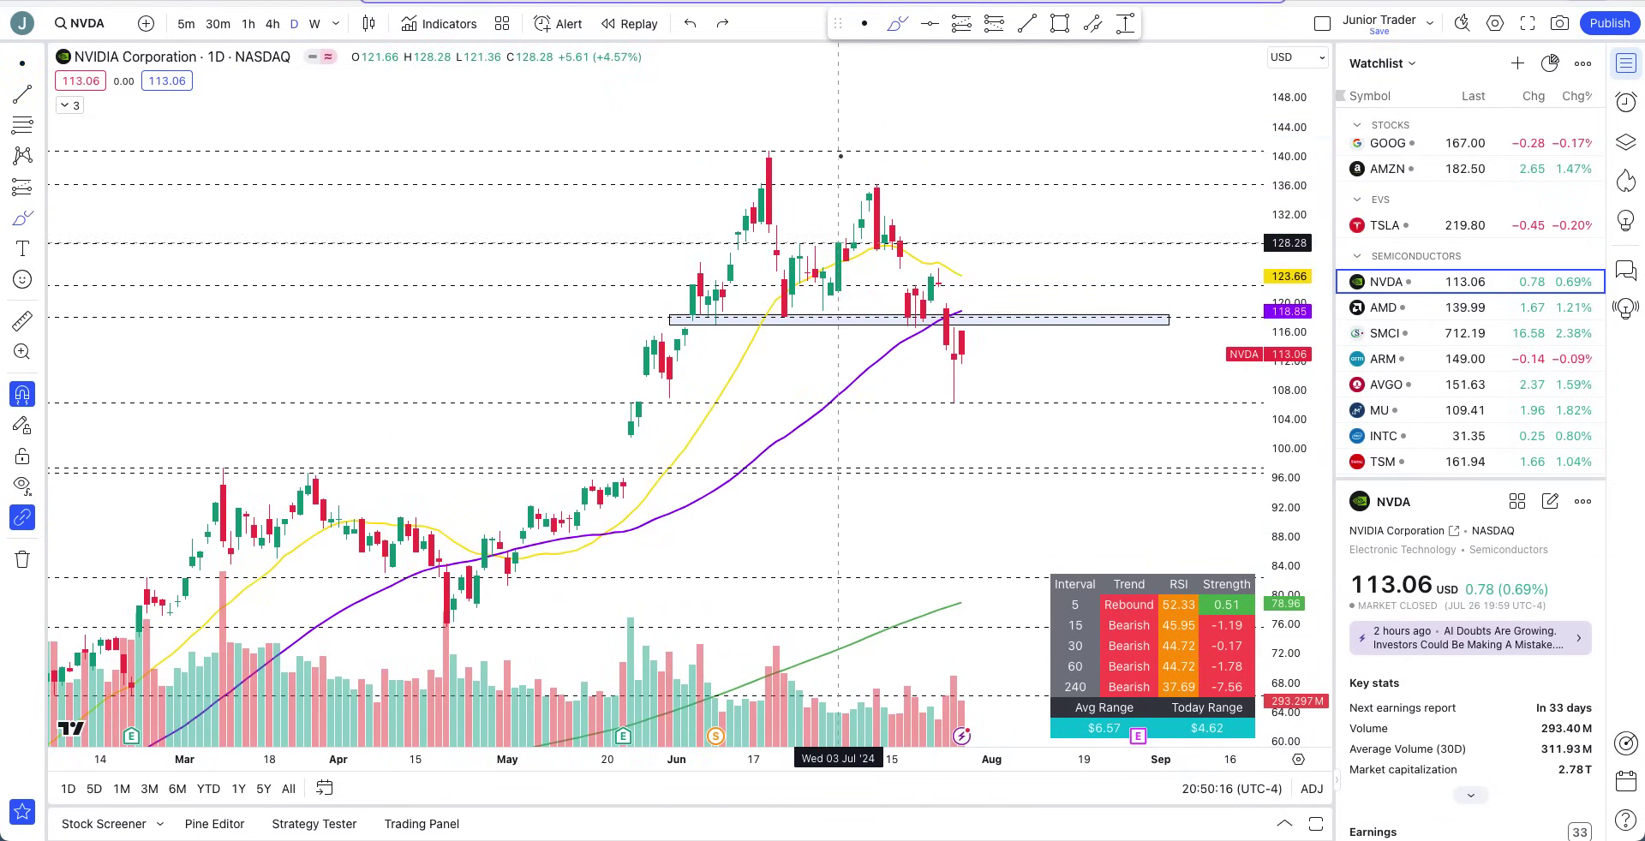
Trace the mid-to-late July decline with the brush and circle the June-to-July candles above the rectangle zone.
mouse_move(891, 249)
mouse_down()
mouse_move(892, 286)
mouse_move(934, 279)
mouse_move(951, 356)
mouse_move(984, 372)
mouse_up()
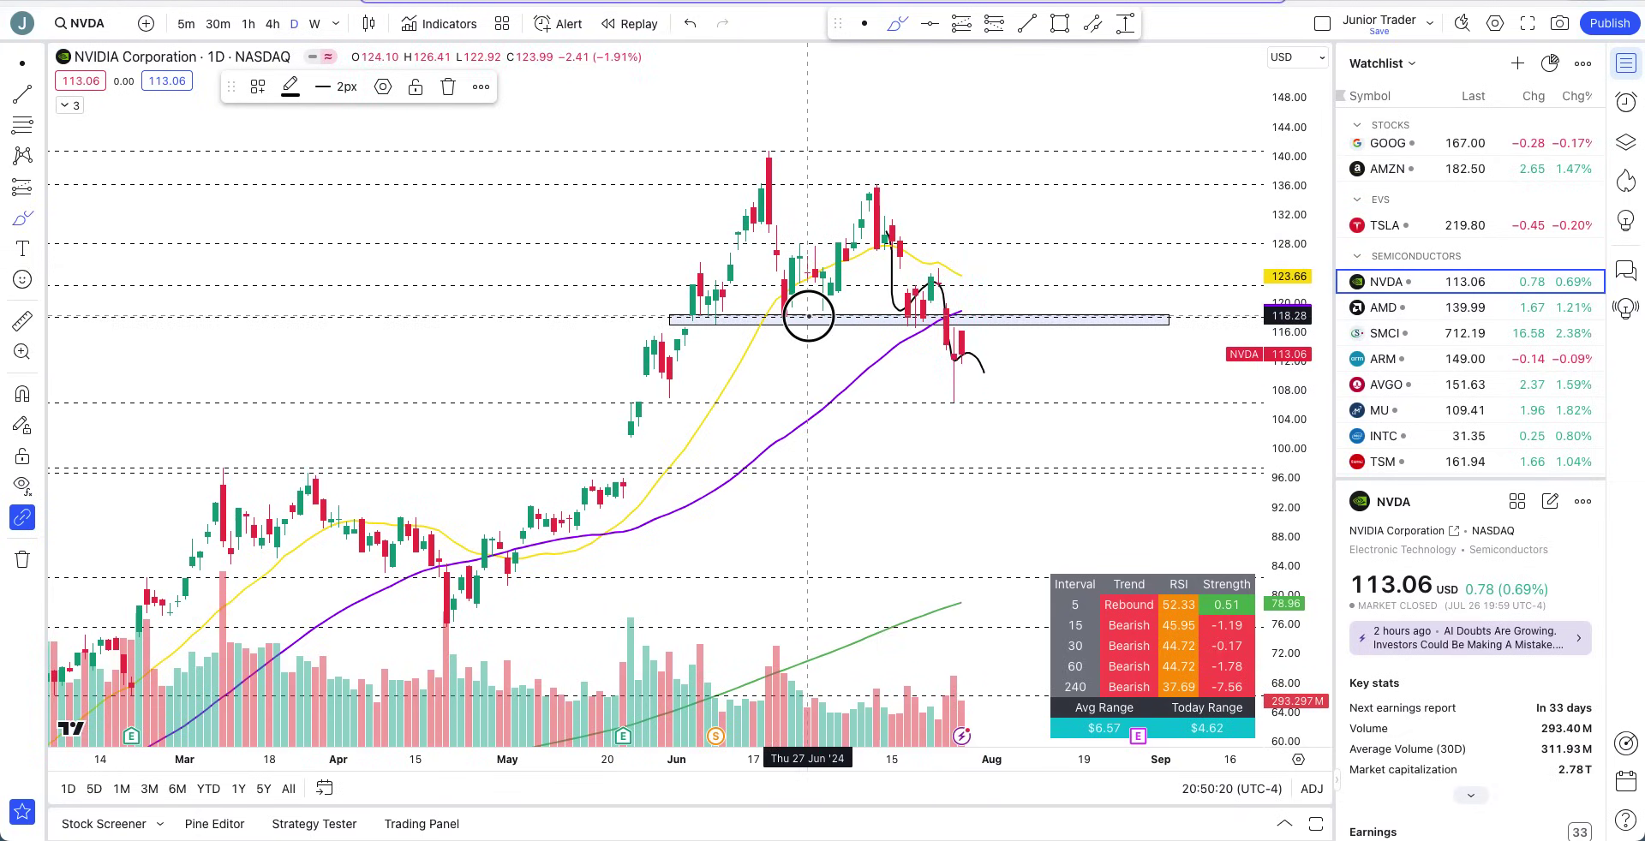
mouse_move(851, 172)
mouse_down()
mouse_move(746, 204)
mouse_move(861, 182)
mouse_move(838, 182)
mouse_up()
Brush a falling stroke from about 116 to 107 beyond the last candle, and undo all the brush marks.
drag(972, 332, 1062, 400)
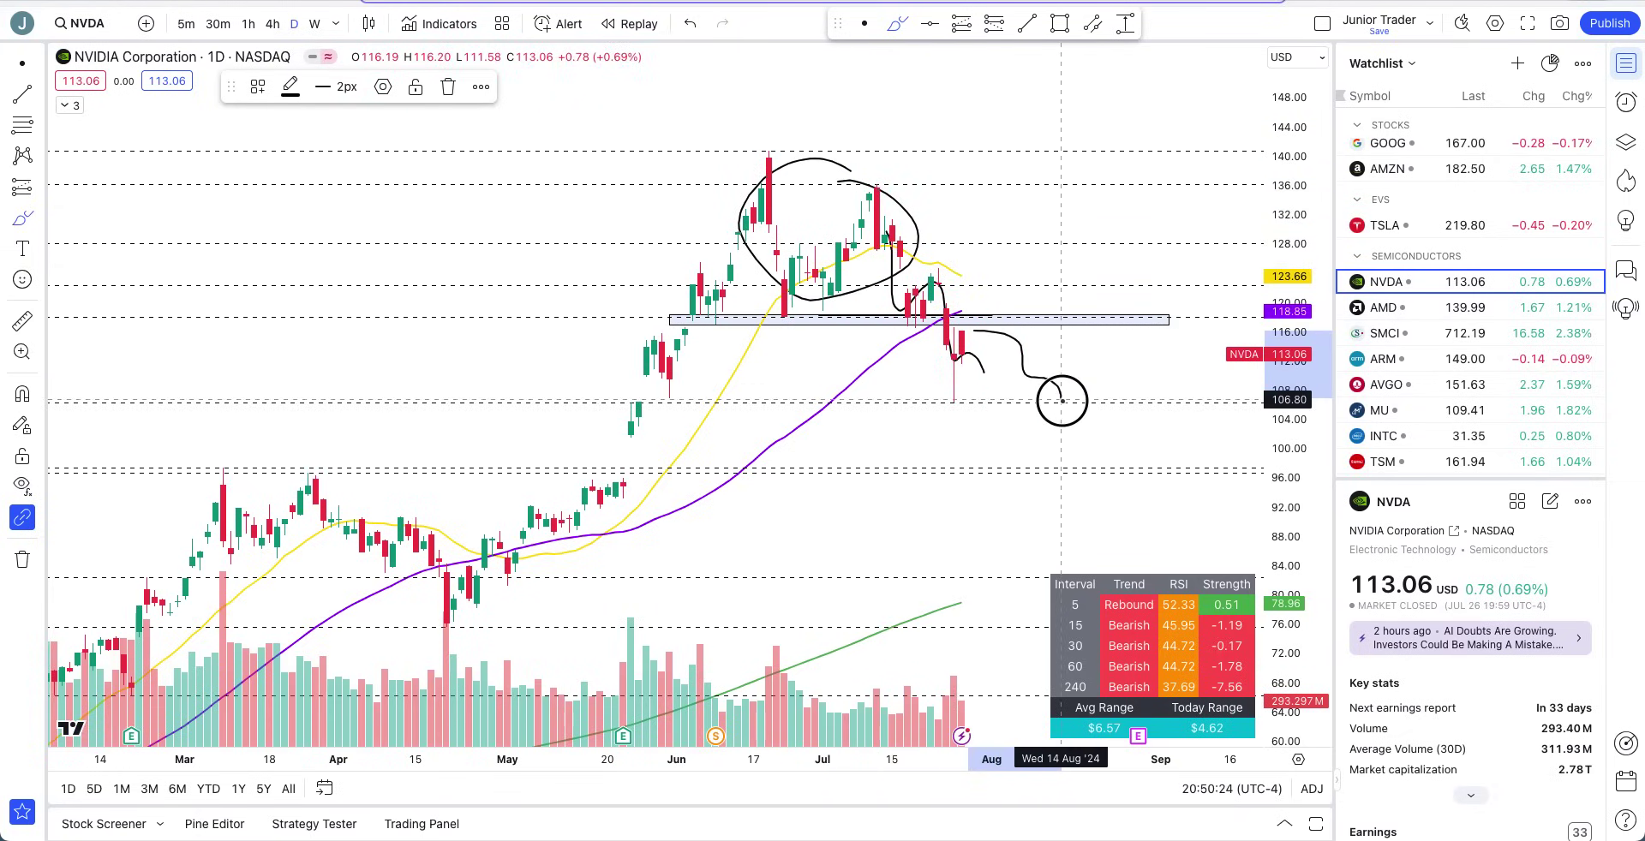
key(ctrl+z)
key(ctrl+z)
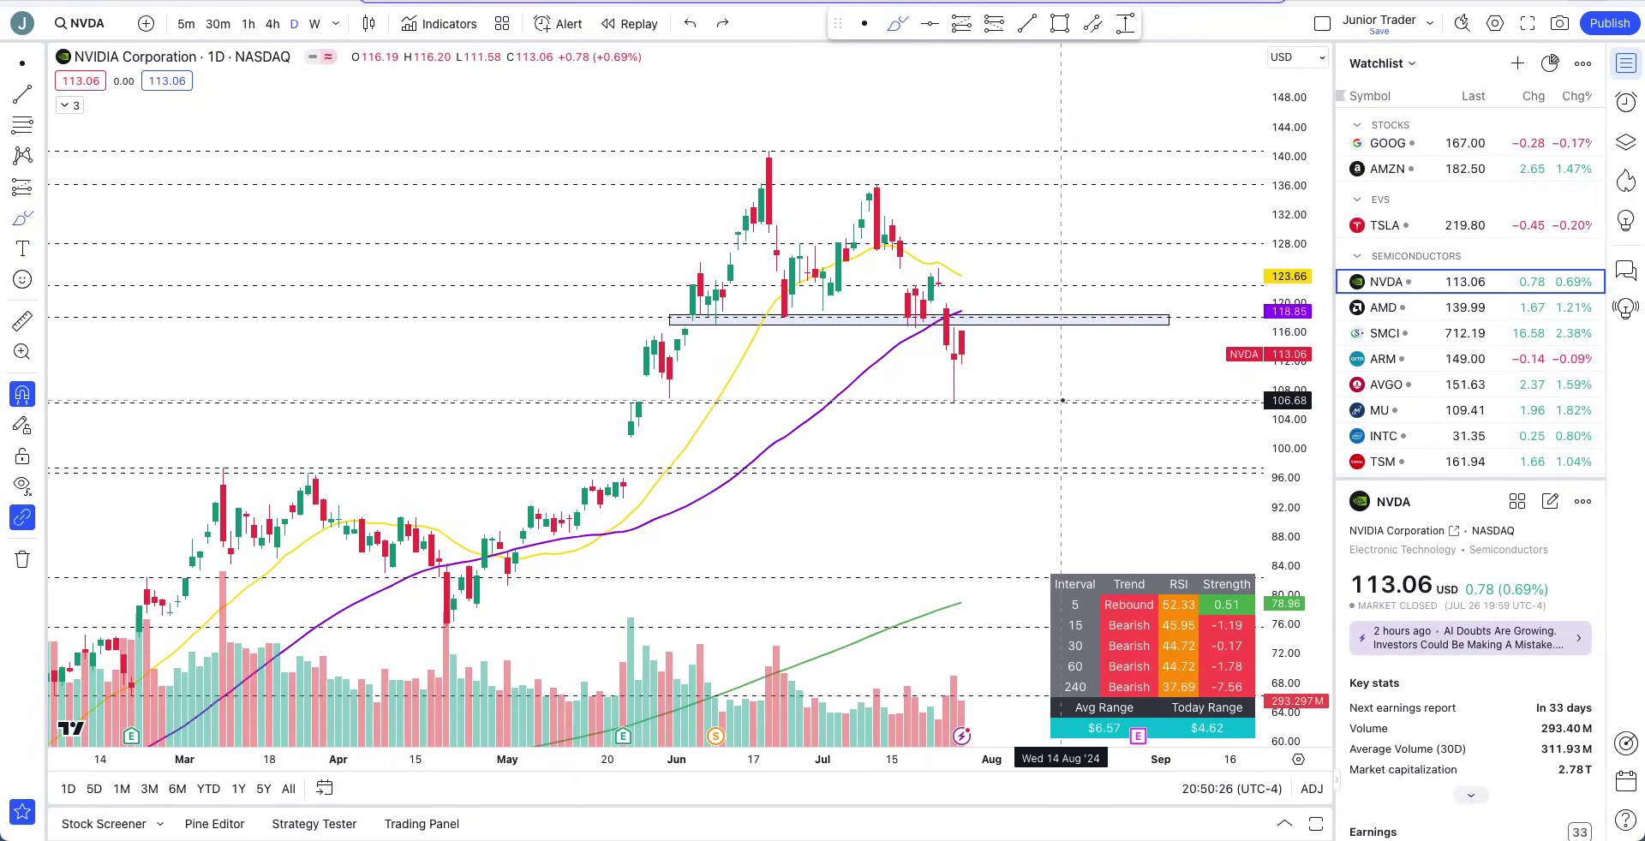